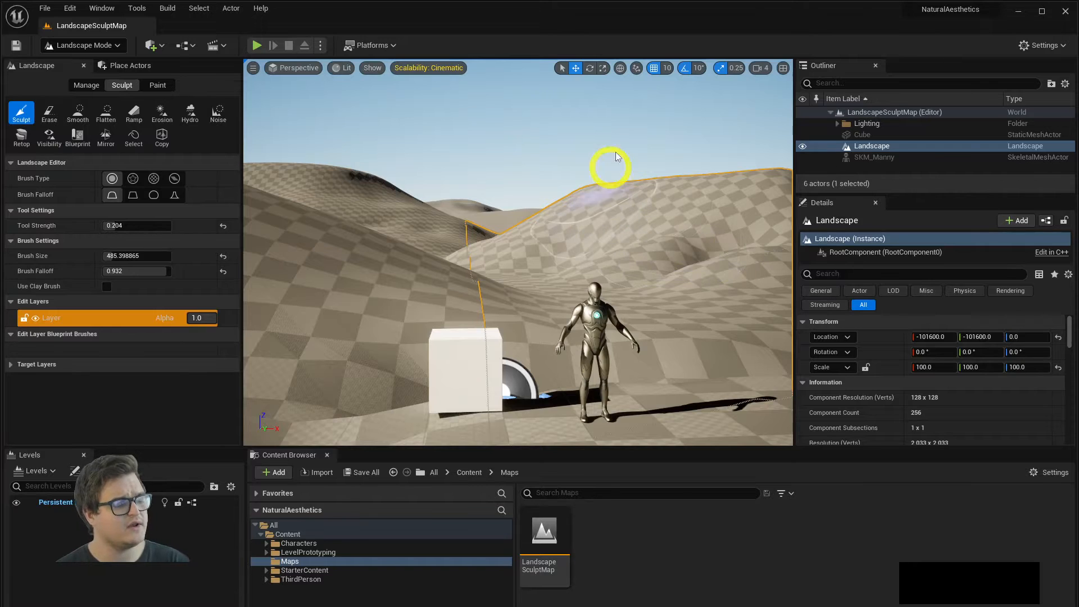
- Compare the sculpted hills with the valley reference photo in the image viewer and return to Unreal Editor
mouse_move(609, 169)
right_down()
mouse_move(552, 140)
mouse_move(514, 152)
mouse_move(659, 143)
mouse_move(619, 156)
right_up()
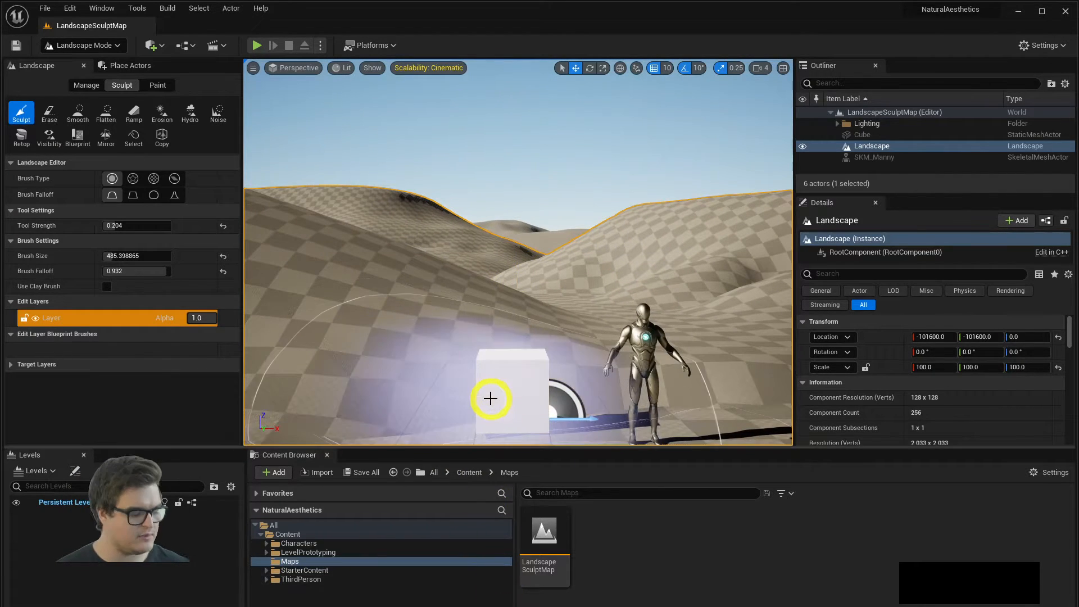
key(alt+Tab)
key(alt+Tab)
key(alt+Tab)
key(alt+Tab)
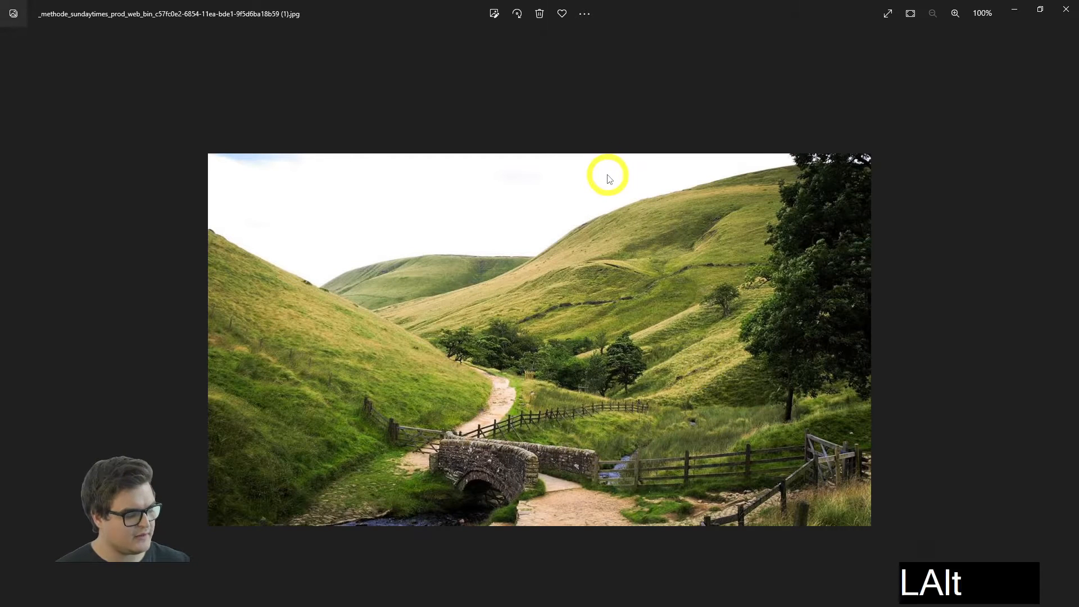
key(alt+Tab)
mouse_move(557, 198)
right_down()
mouse_move(566, 210)
mouse_move(559, 197)
right_up()
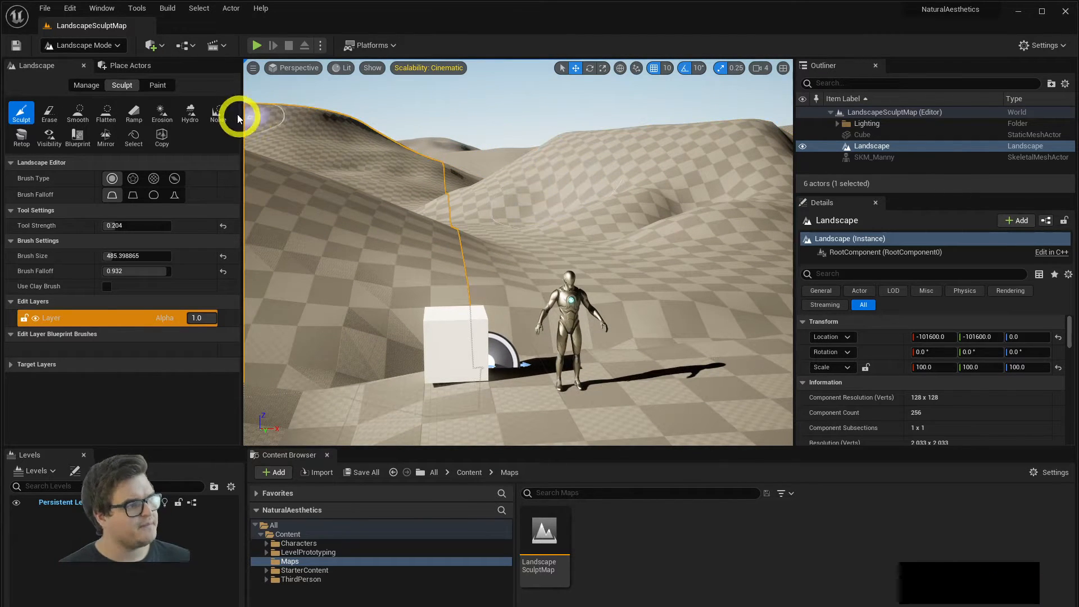
- Switch the landscape tools from Sculpt to Paint and inspect the terrain around the cube and mannequin
click(160, 87)
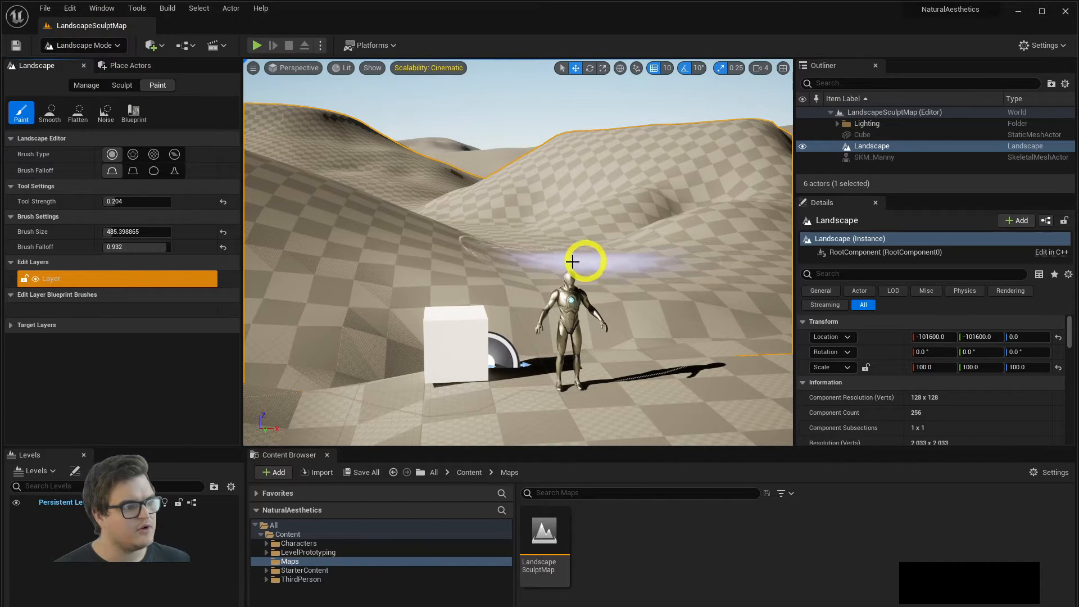
mouse_move(578, 260)
mouse_down()
mouse_move(564, 248)
mouse_move(573, 184)
mouse_up()
right_drag(515, 201, 547, 219)
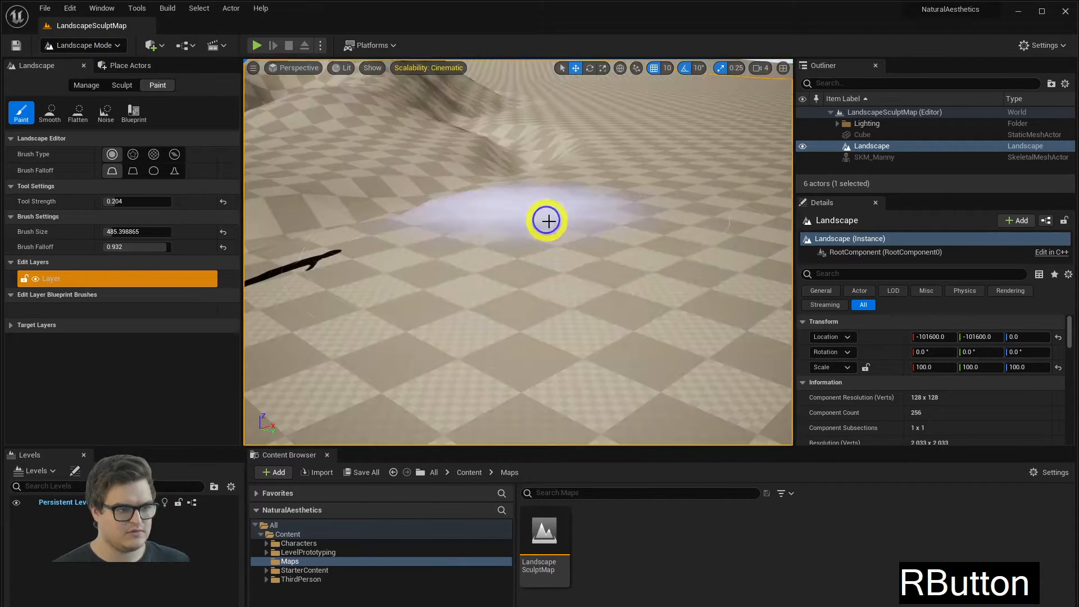
drag(528, 235, 554, 250)
right_drag(595, 205, 556, 186)
drag(557, 186, 436, 130)
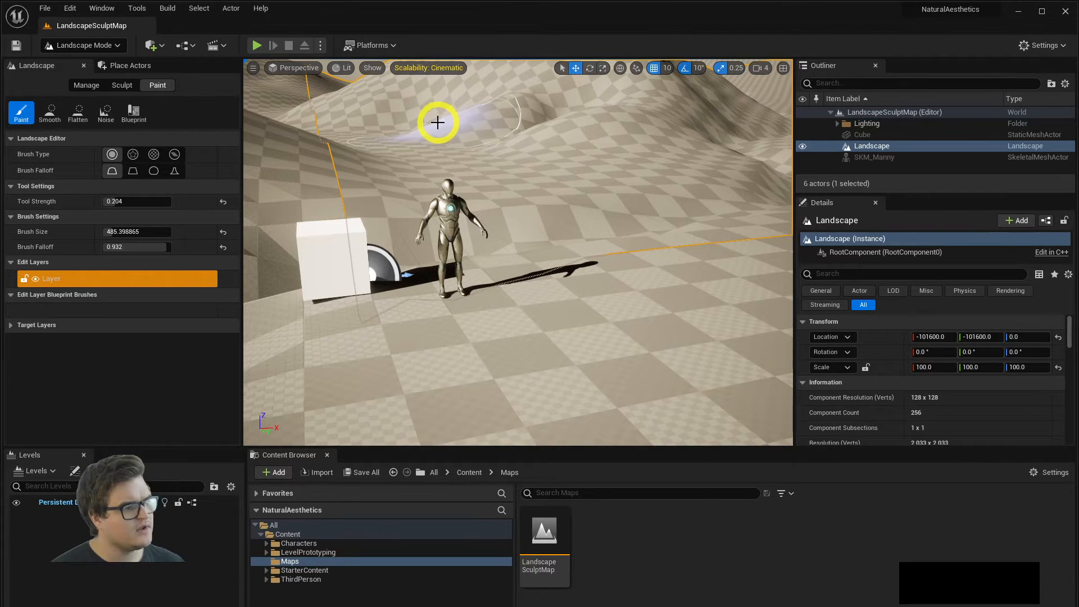
right_drag(438, 120, 501, 158)
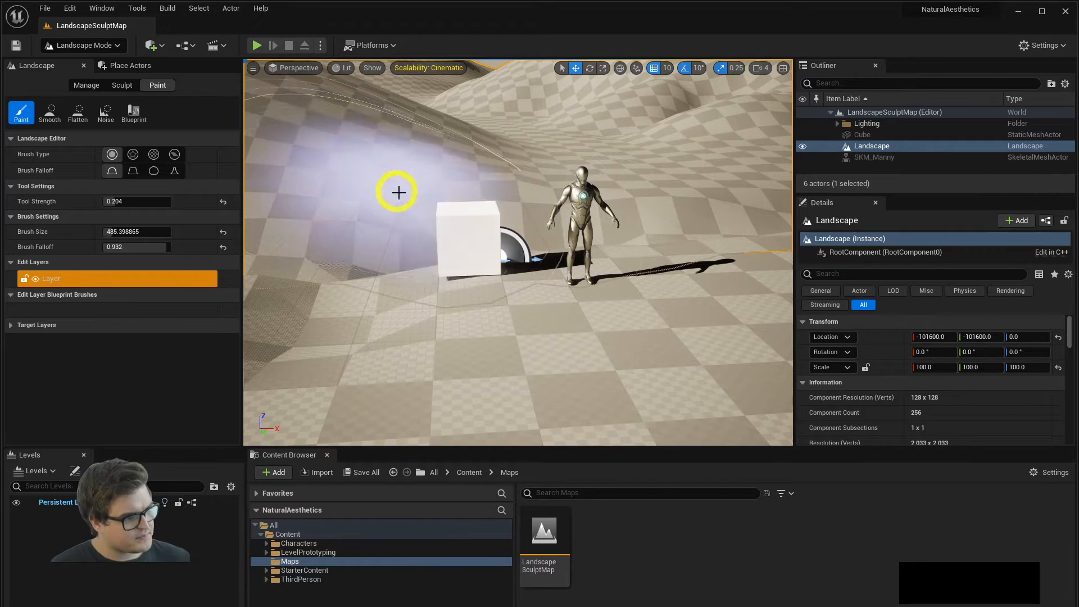
right_drag(487, 173, 487, 172)
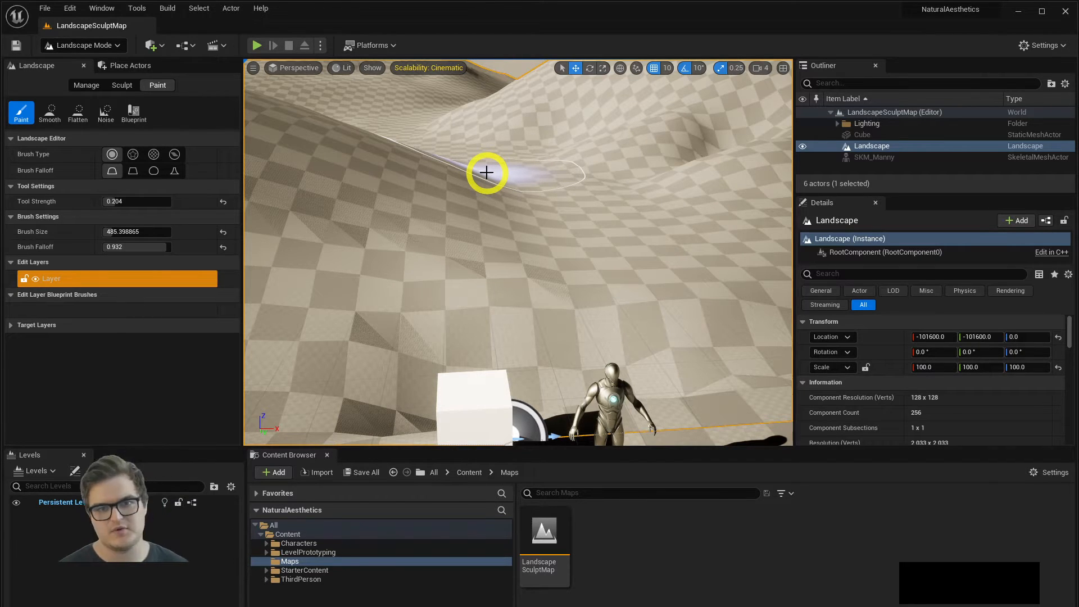
drag(487, 173, 462, 188)
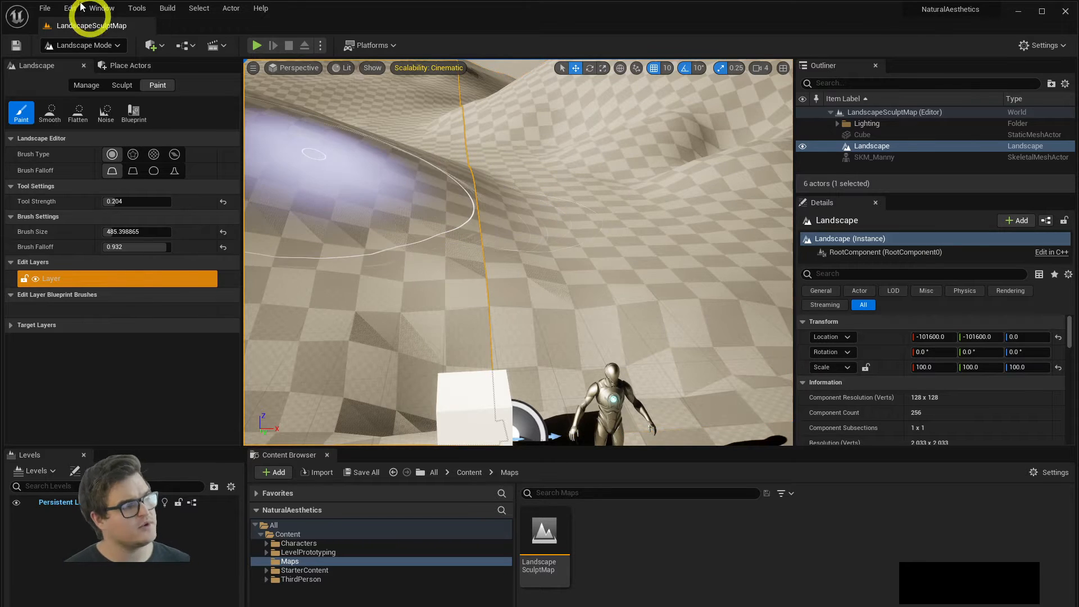
- Open Quixel Bridge and show its Surfaces category
click(103, 9)
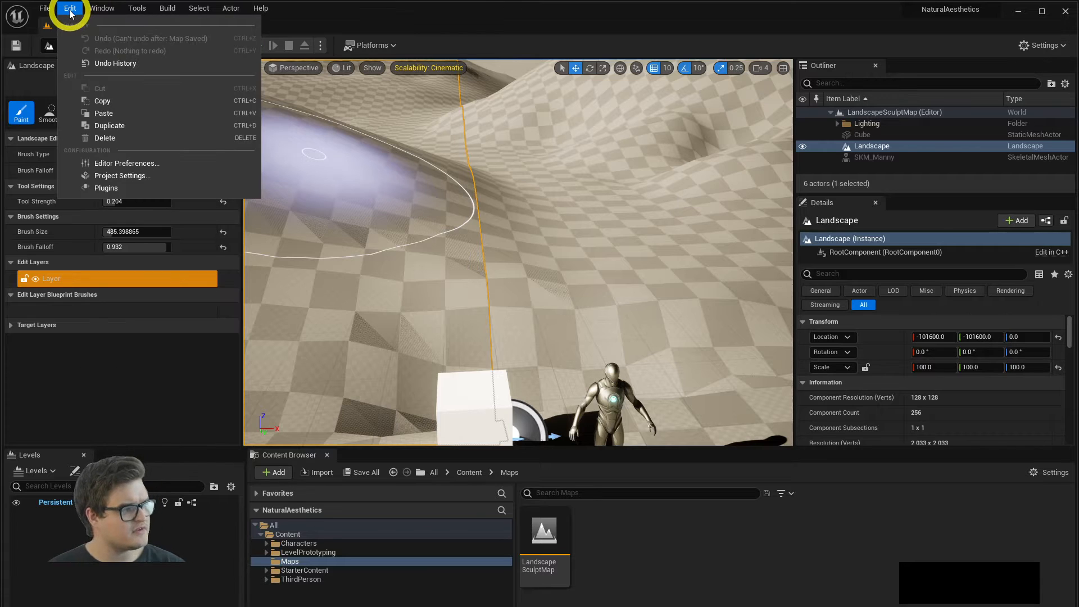
click(181, 287)
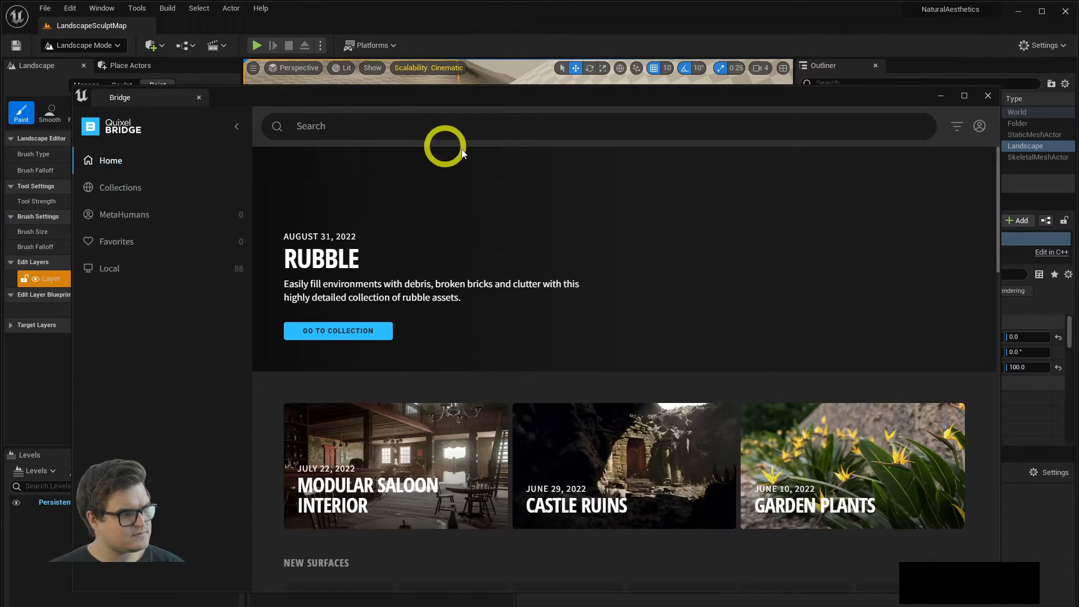
click(978, 125)
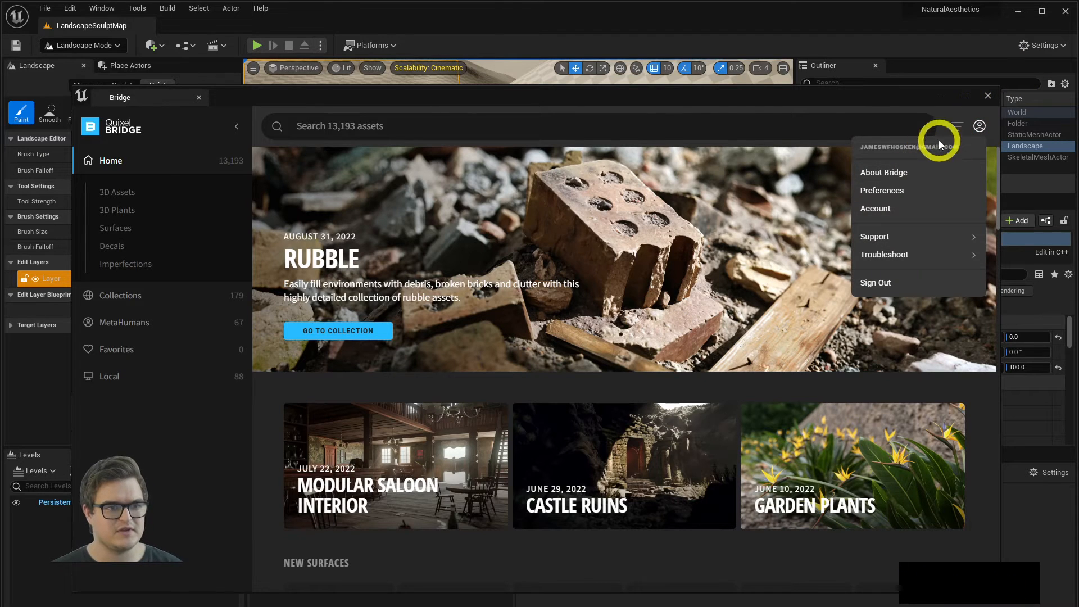
click(229, 230)
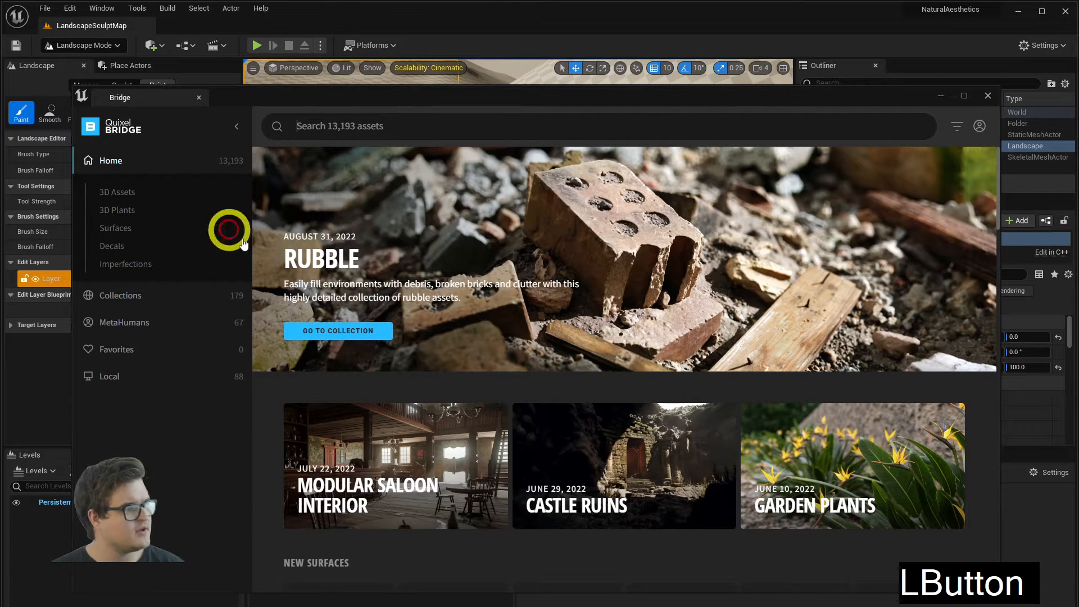
click(113, 229)
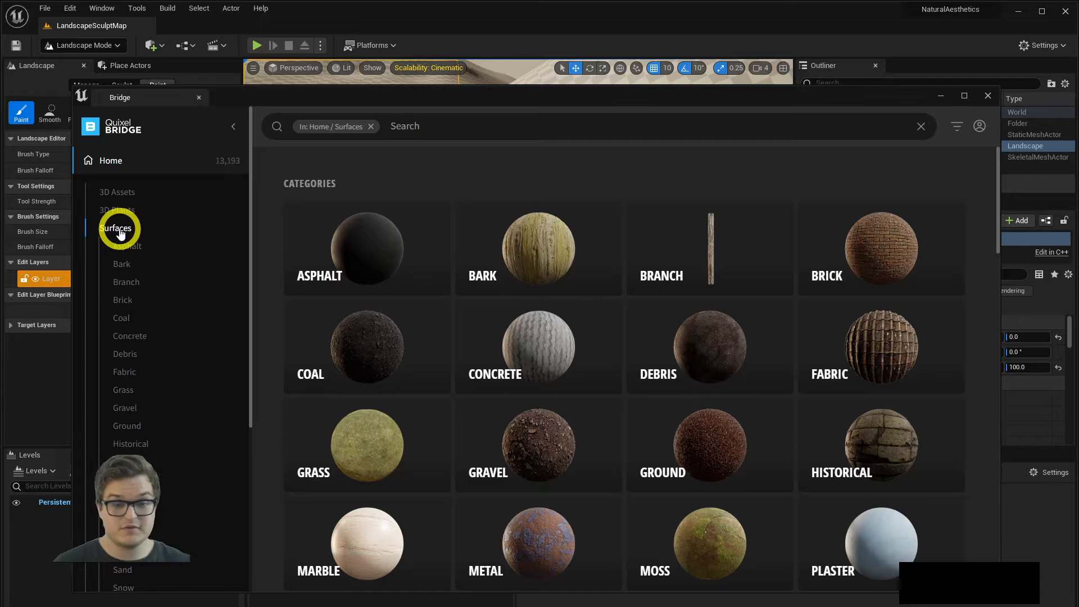
- Look through the Surfaces subcategories and check the valley reference photo for the ground materials it needs
scroll(169, 304, down, 5)
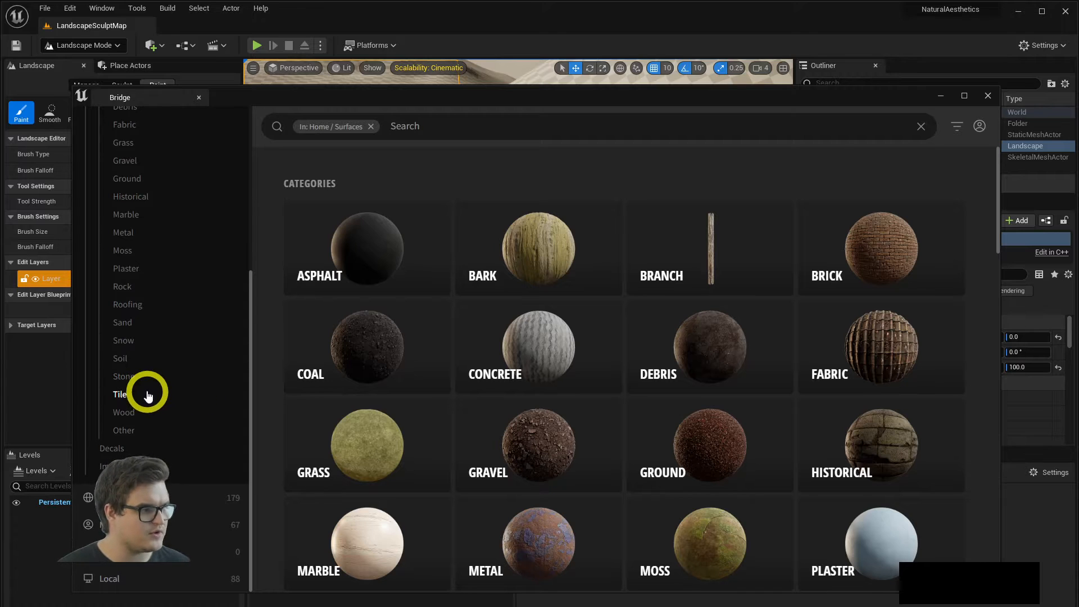
scroll(149, 349, up, 5)
scroll(138, 354, down, 3)
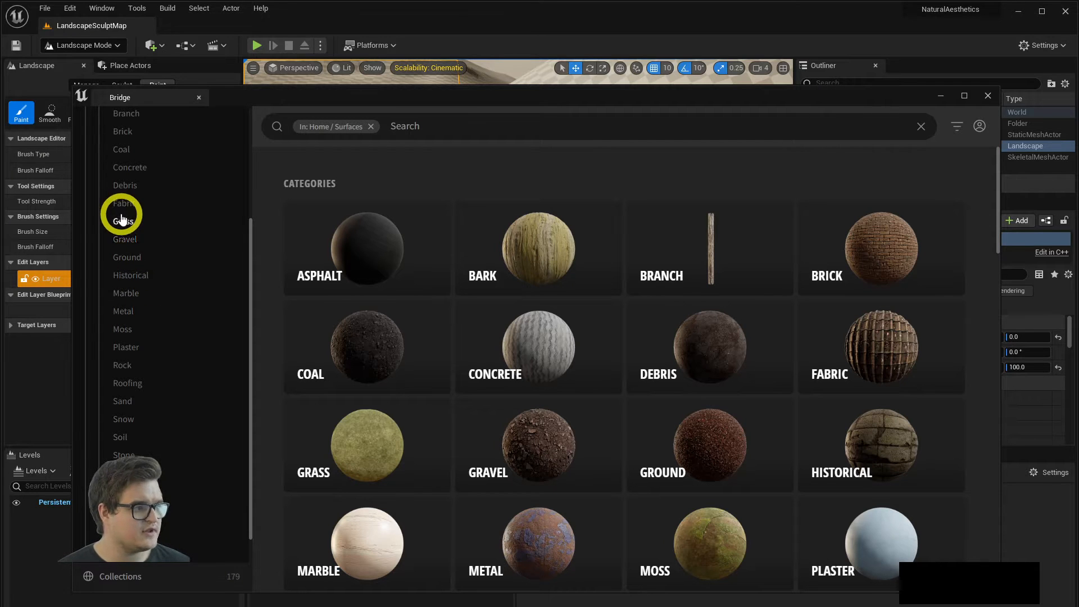
key(alt+Tab)
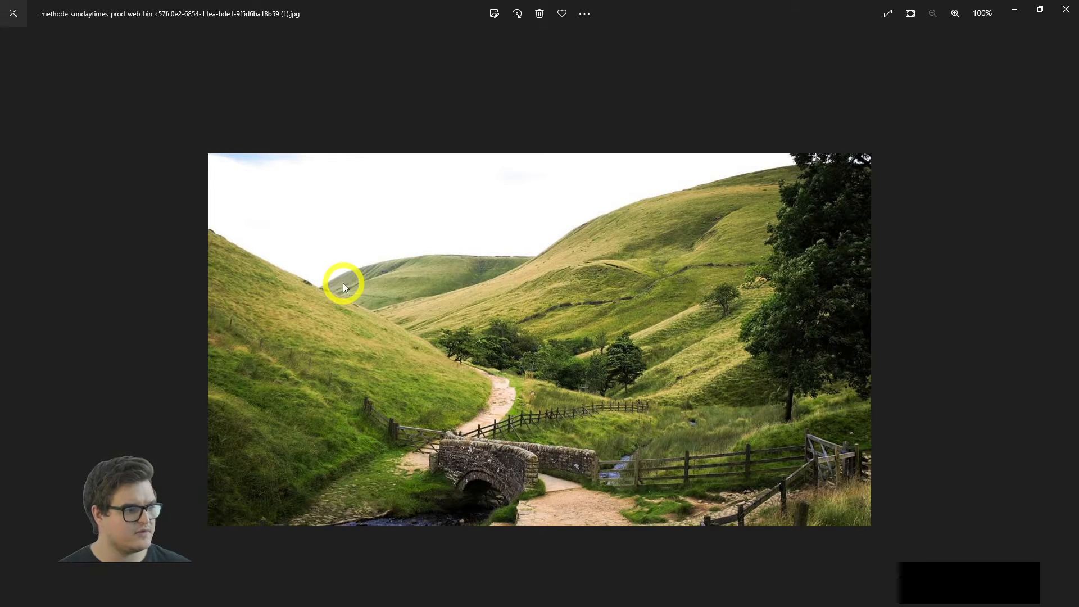
key(alt+Tab)
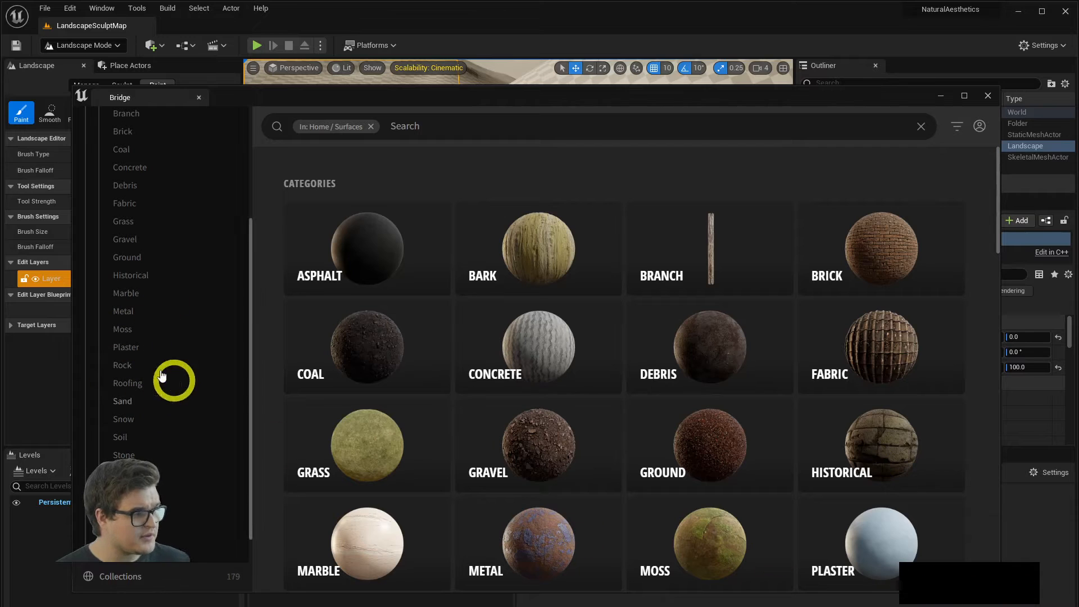
- Open the Grass surfaces in a maximized Bridge window and look through the available assets
click(127, 219)
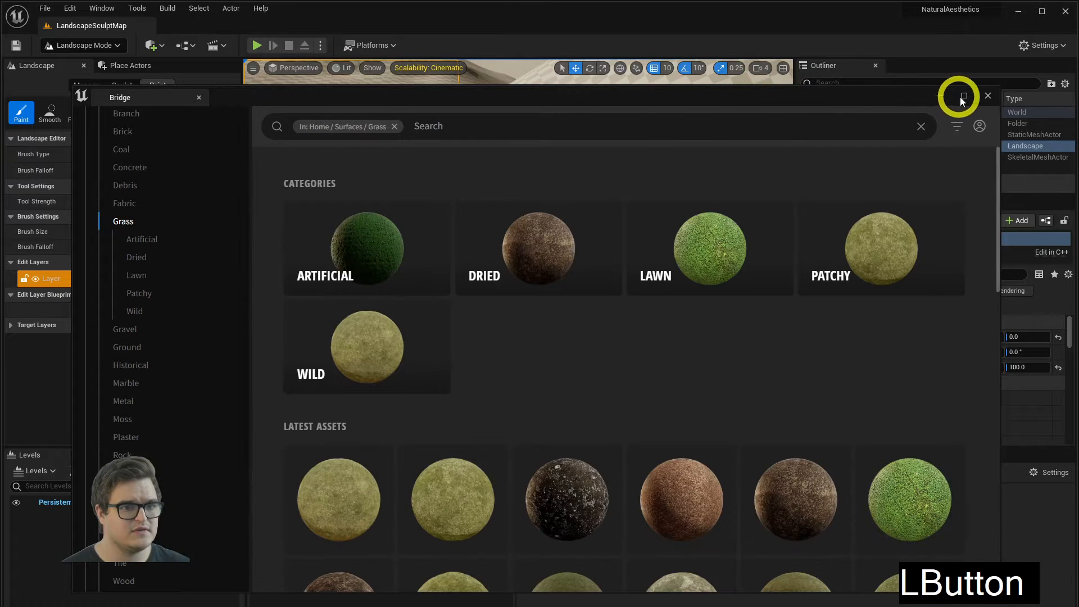
click(963, 95)
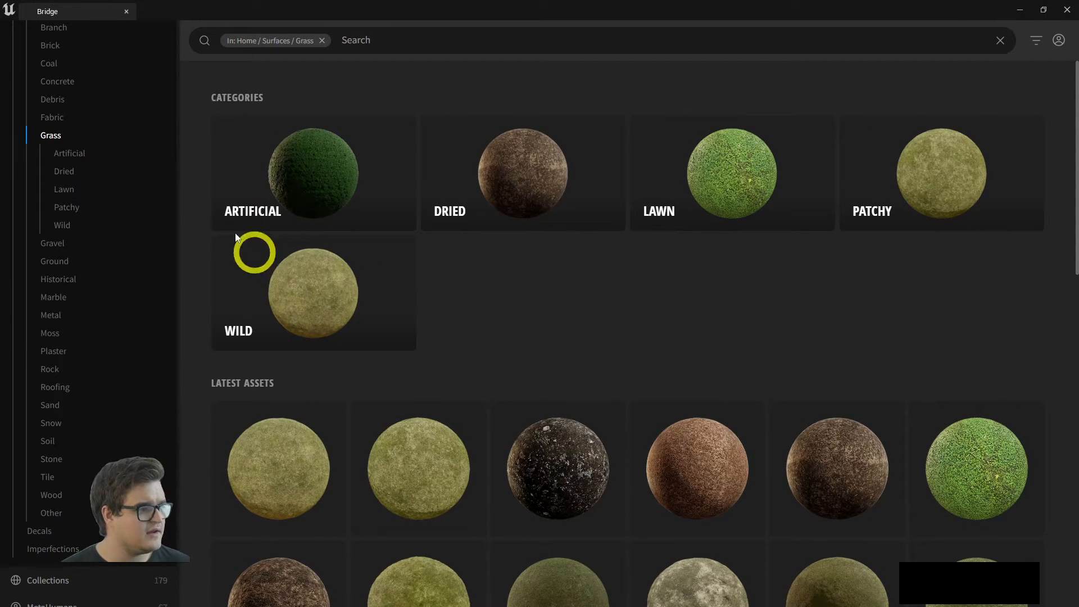
scroll(590, 298, down, 5)
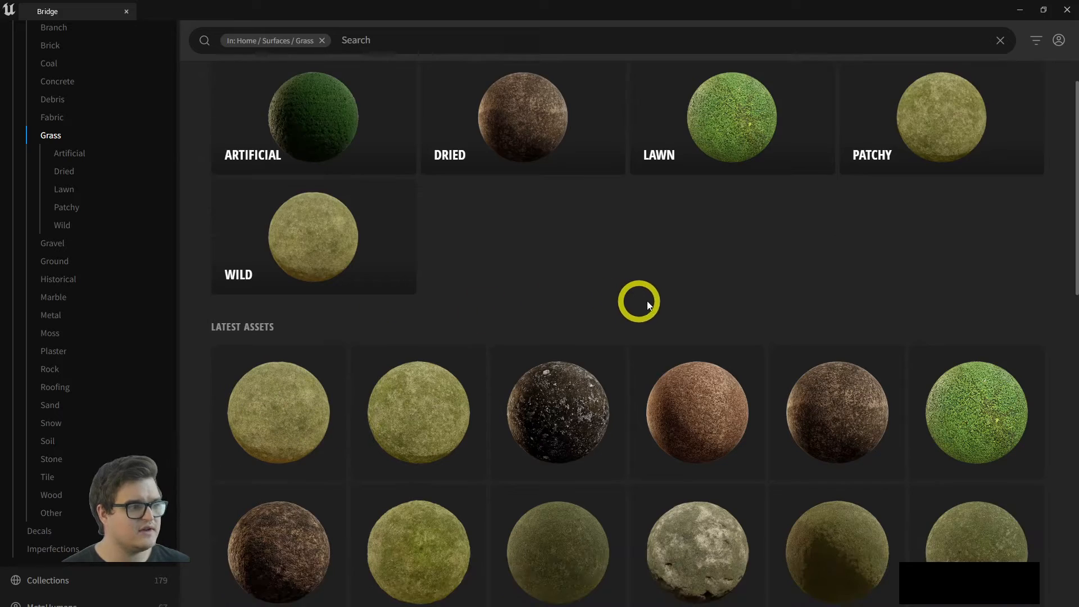
scroll(726, 315, down, 3)
scroll(621, 292, down, 5)
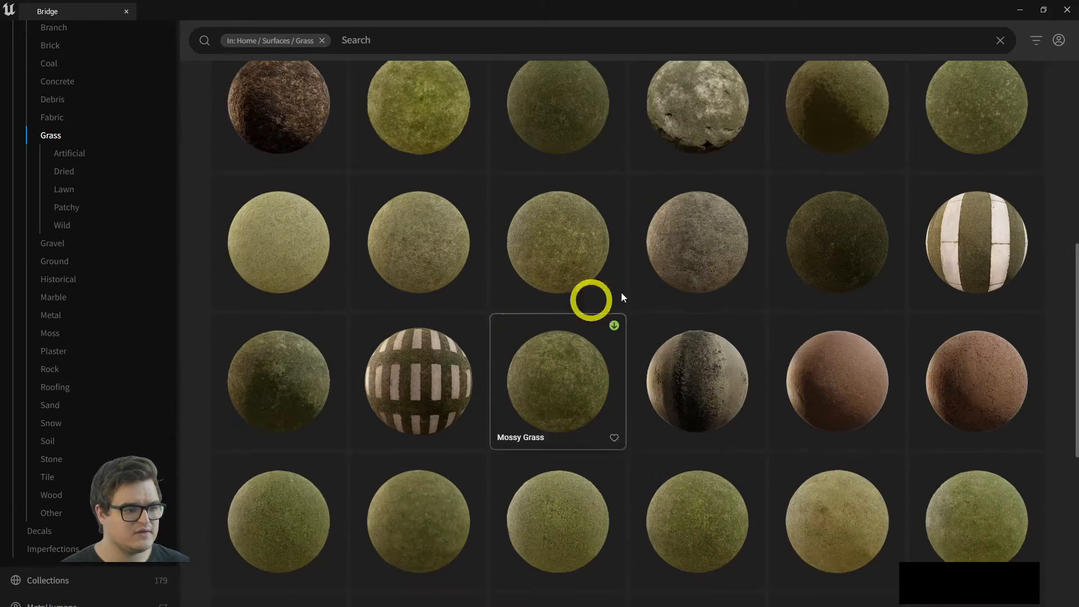
scroll(575, 369, down, 1)
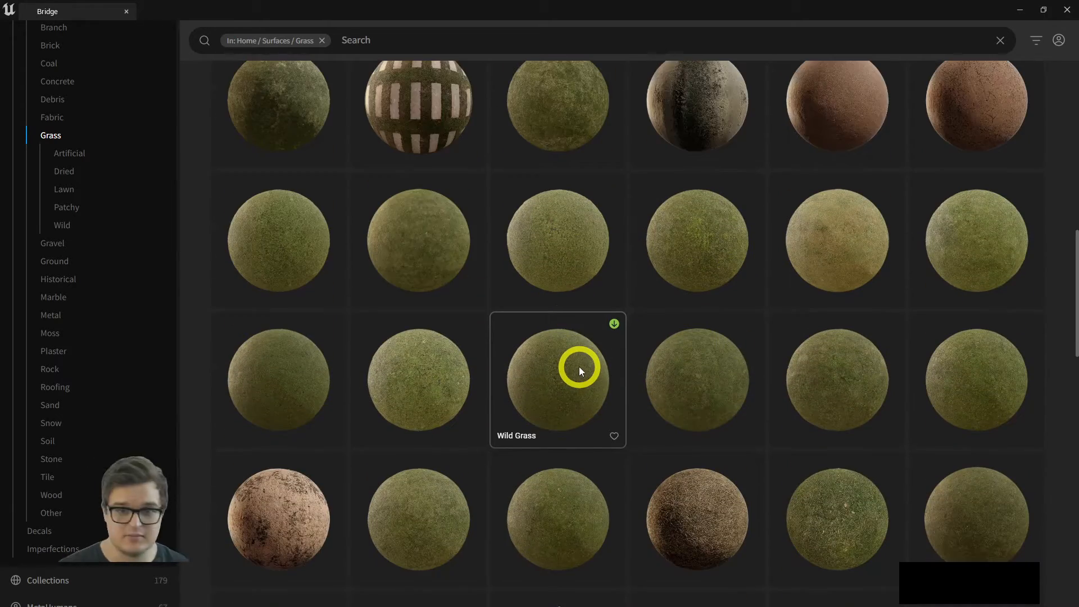
scroll(579, 367, up, 13)
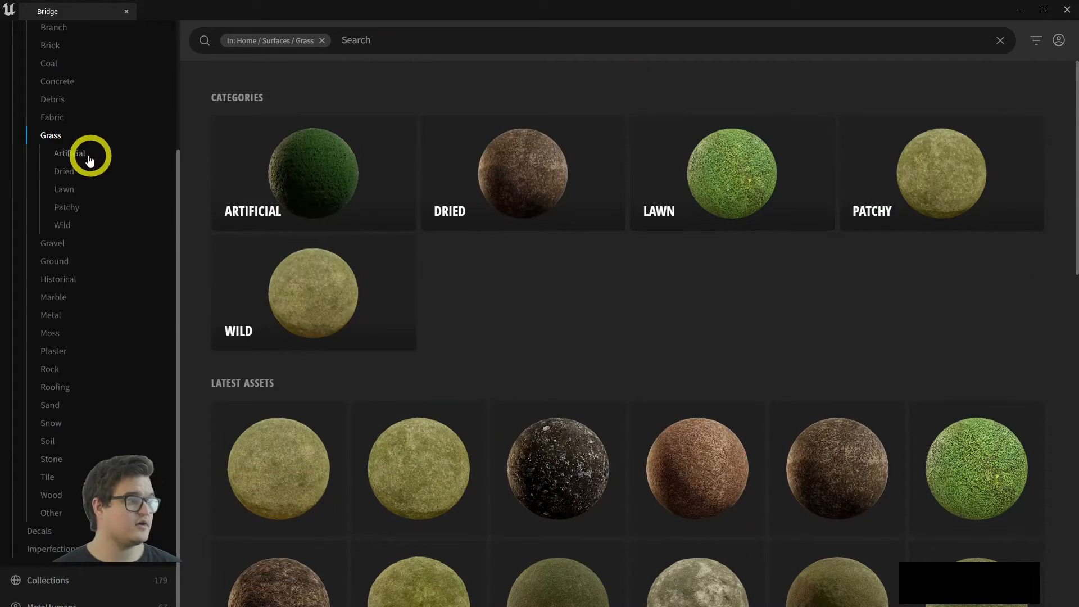
- Narrow the grass surfaces to Wild and download the Uncut Grass surface
click(82, 227)
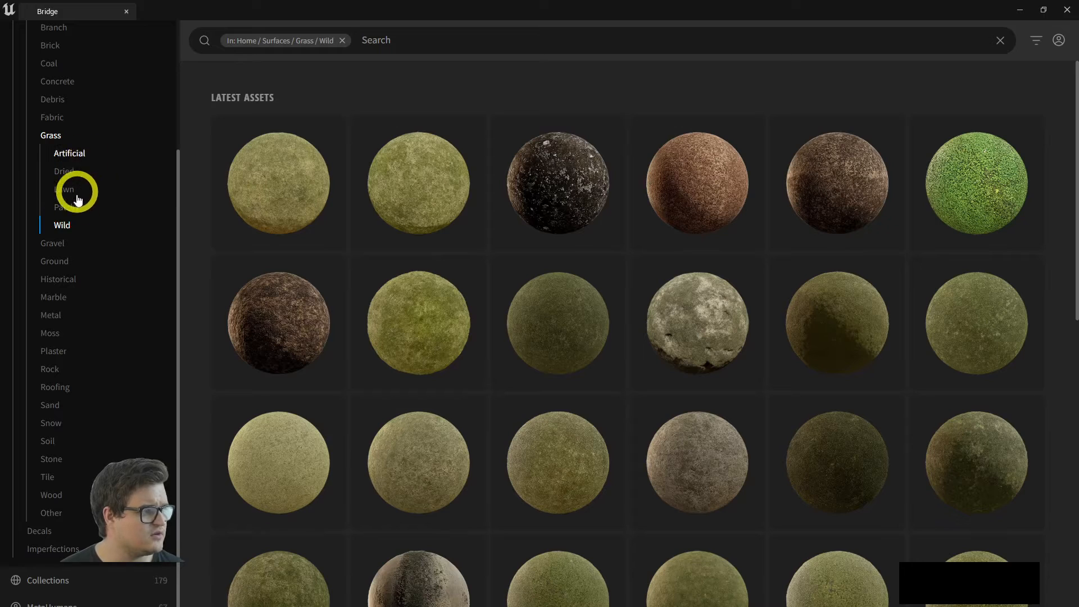
click(72, 224)
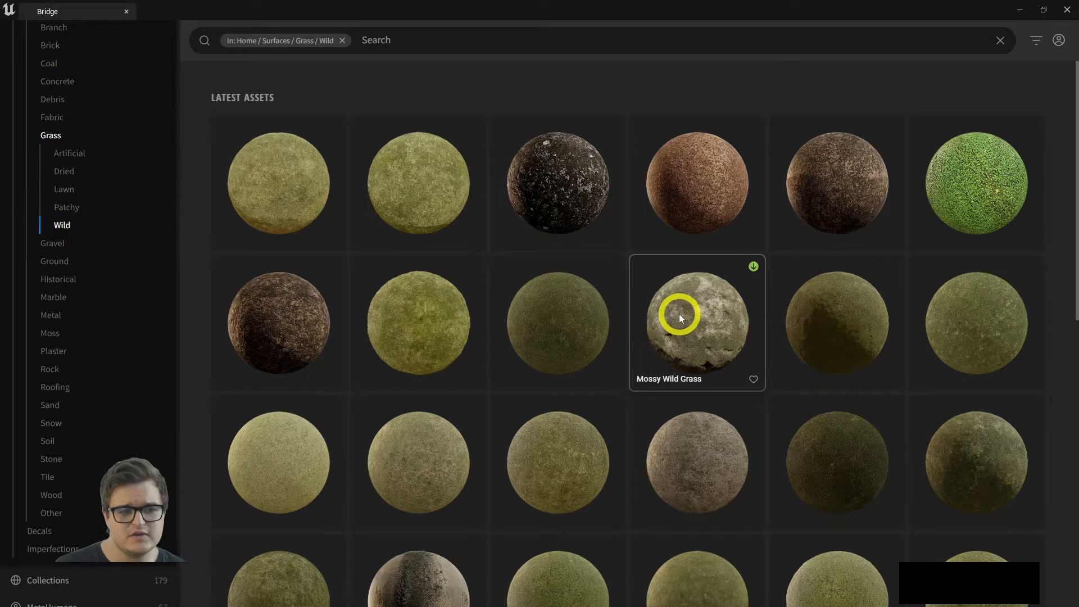
scroll(679, 314, down, 6)
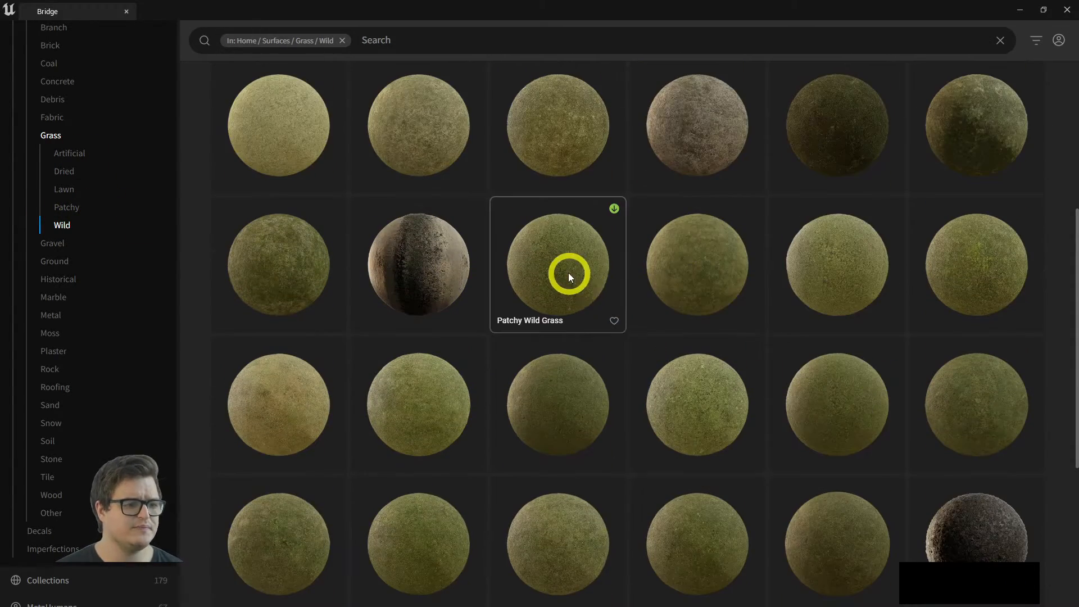
scroll(568, 275, down, 4)
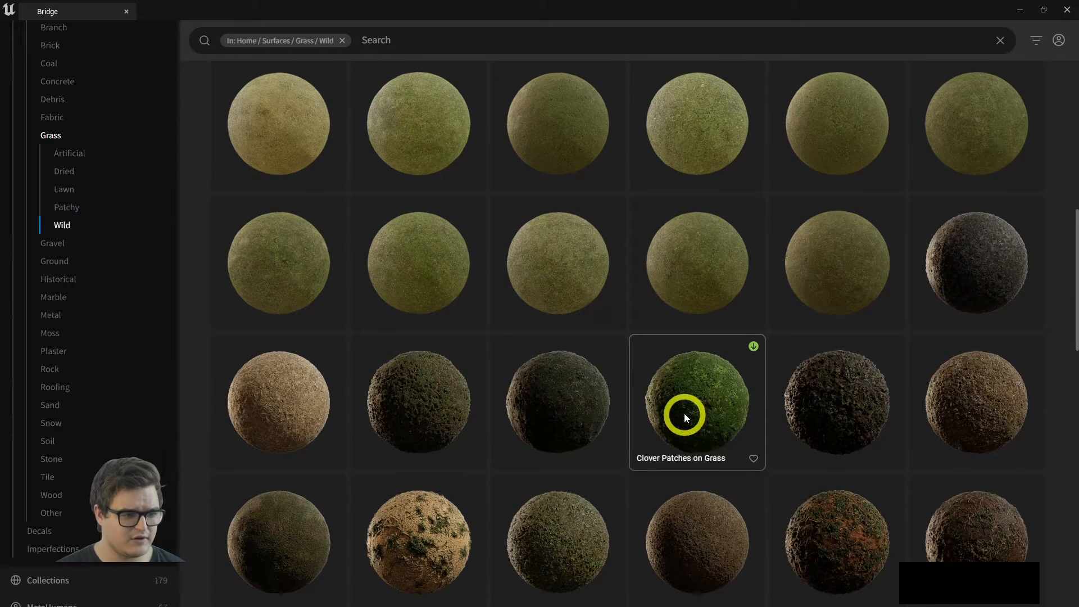
scroll(721, 445, down, 10)
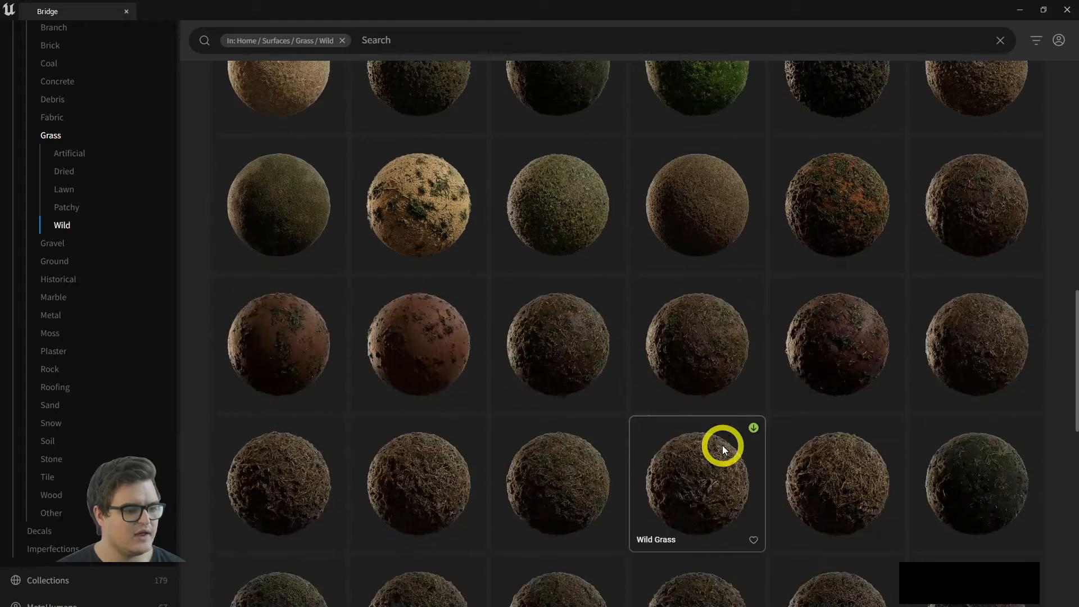
scroll(721, 446, down, 5)
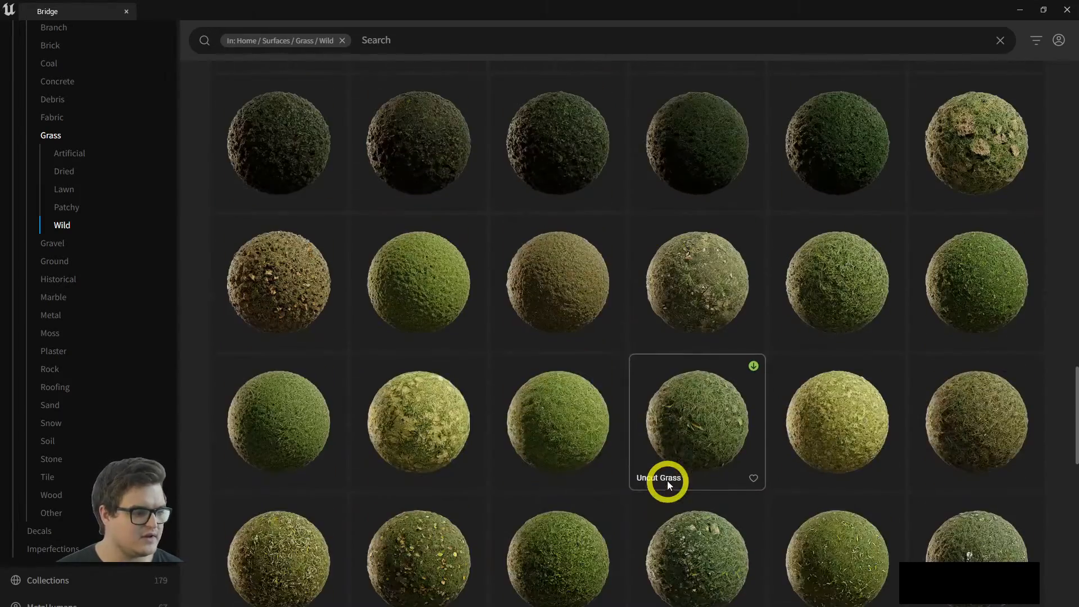
scroll(858, 386, down, 1)
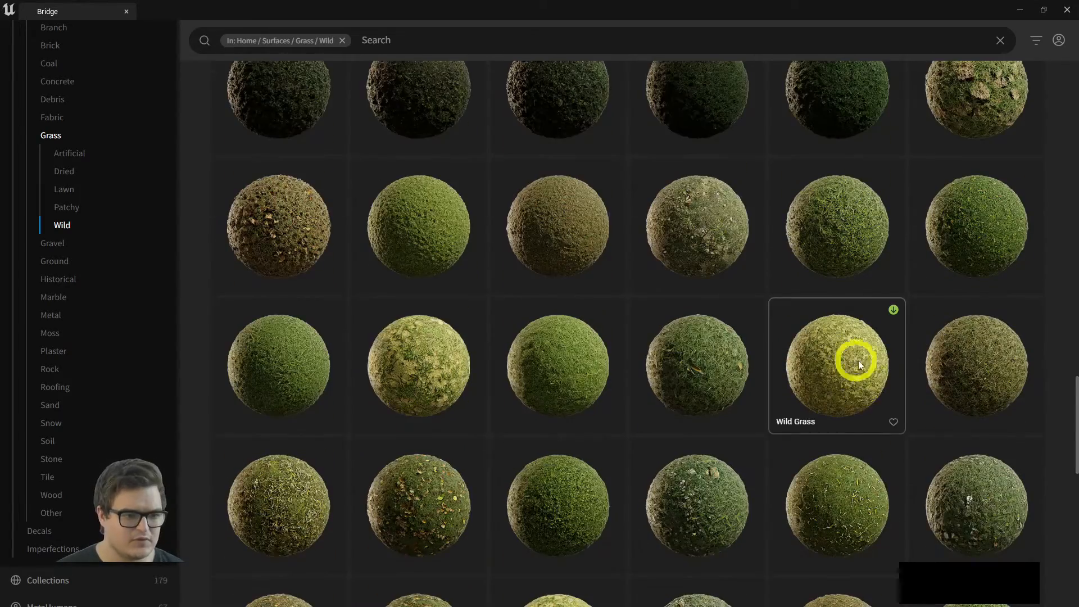
scroll(856, 361, down, 10)
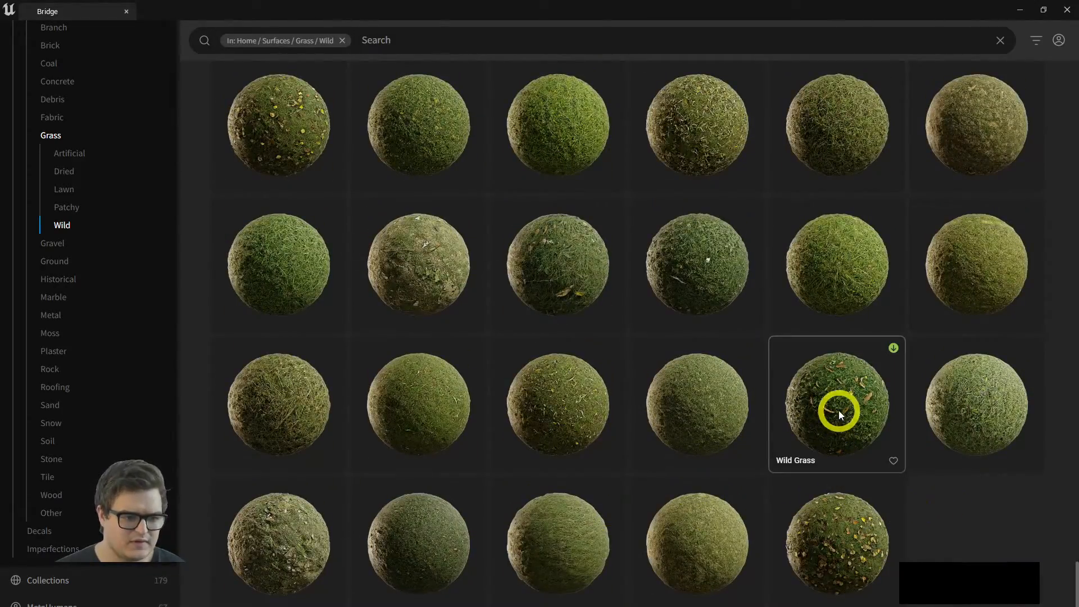
scroll(874, 435, up, 1)
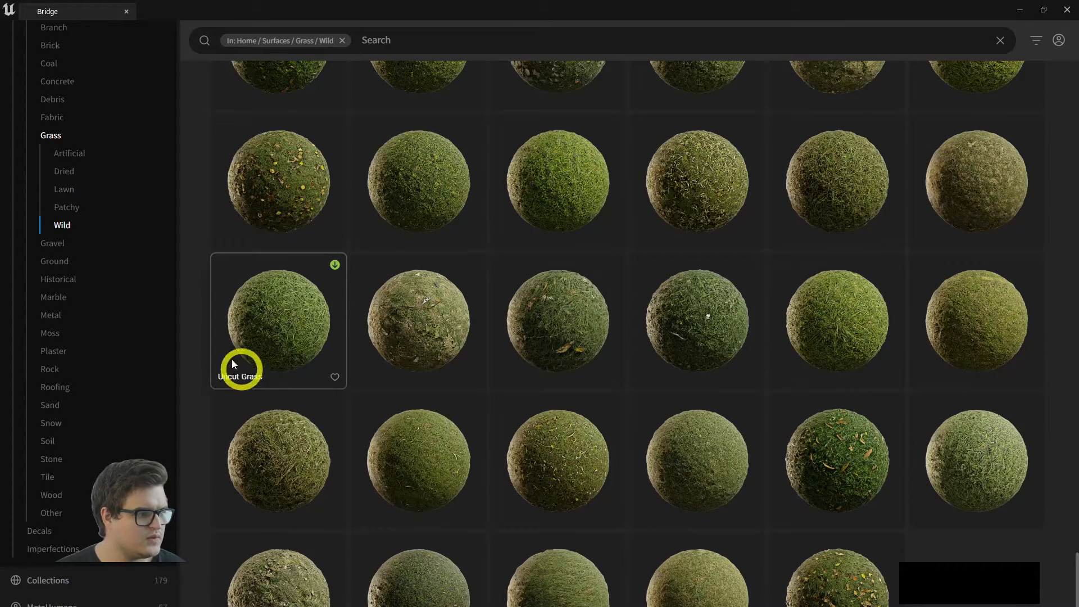
click(292, 315)
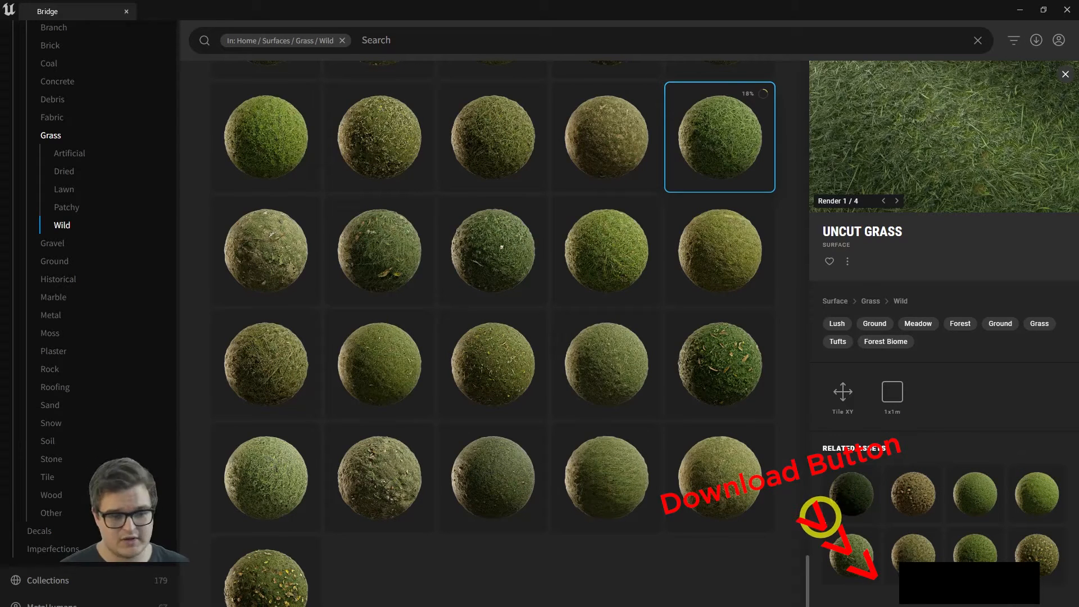
scroll(503, 349, up, 7)
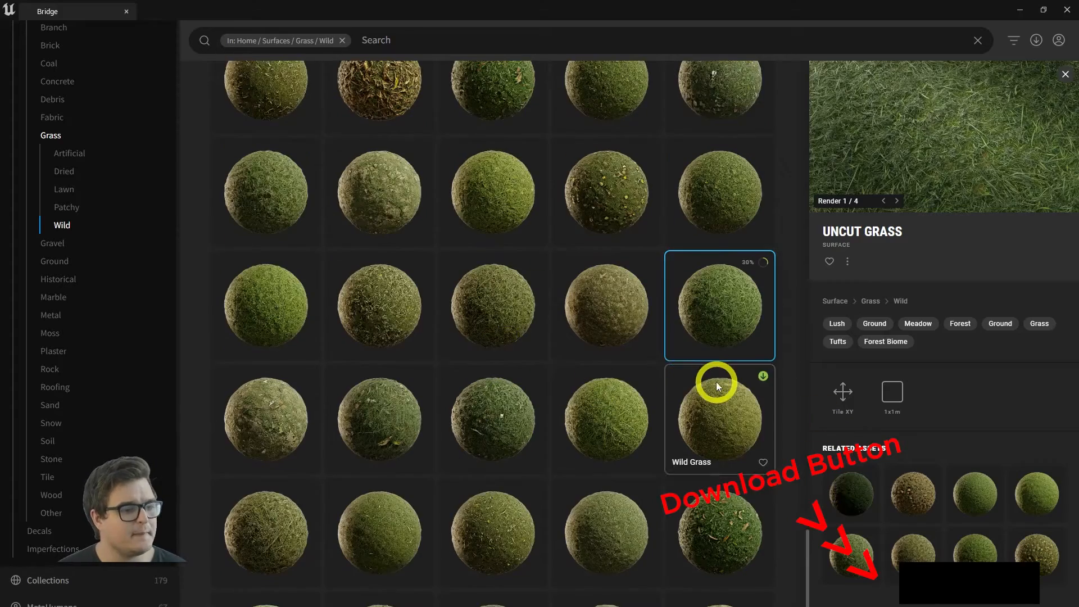
- Look back through the wild grass surfaces and preview Wild Grass, Mossy Grass and Clover Patches on Grass
scroll(639, 398, down, 1)
scroll(646, 416, up, 2)
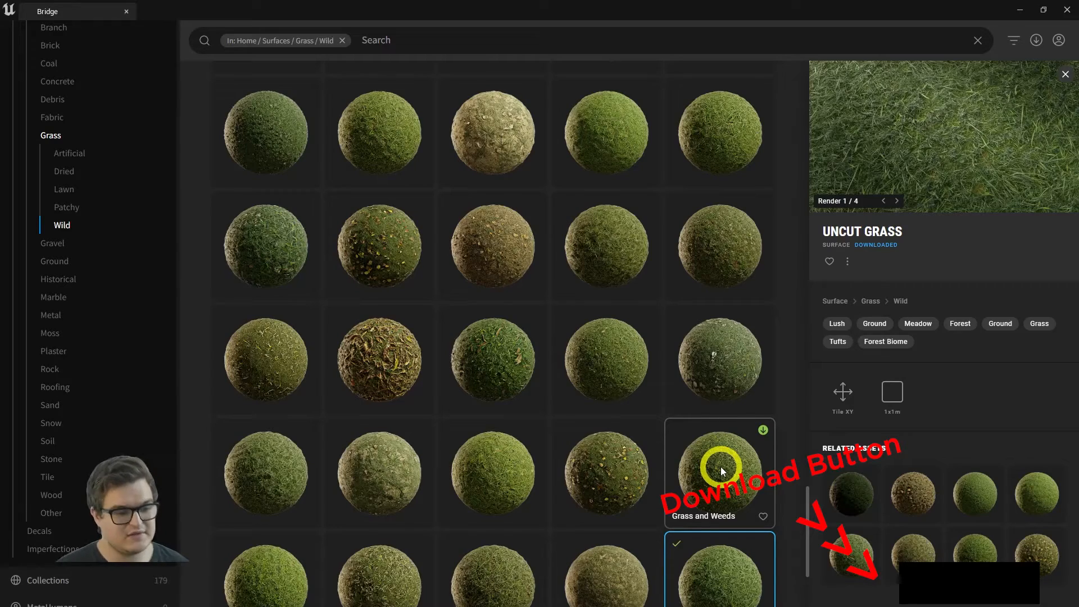
scroll(721, 466, up, 5)
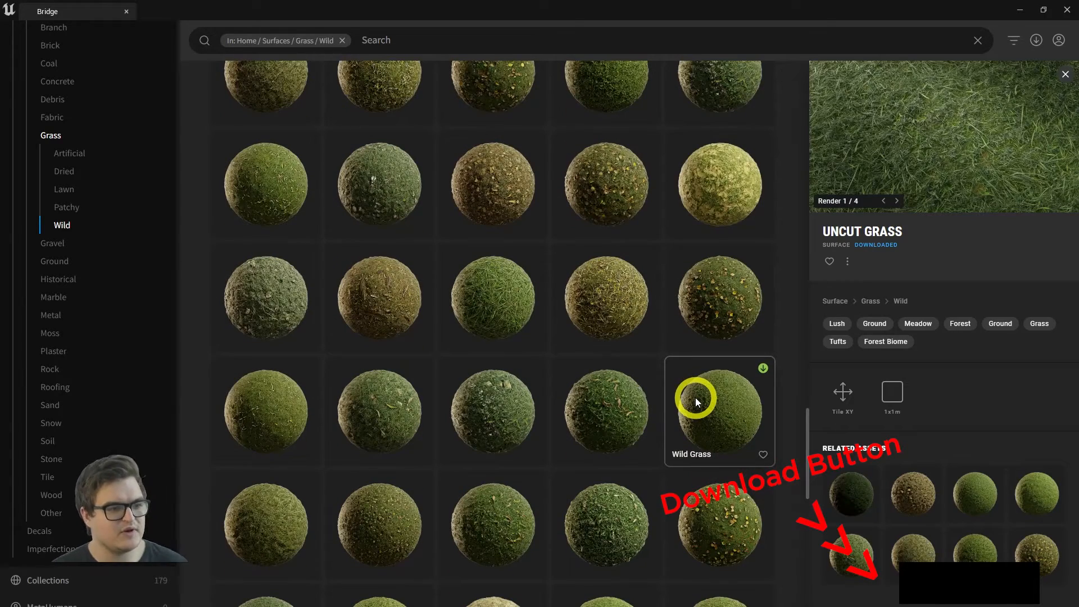
scroll(696, 397, up, 5)
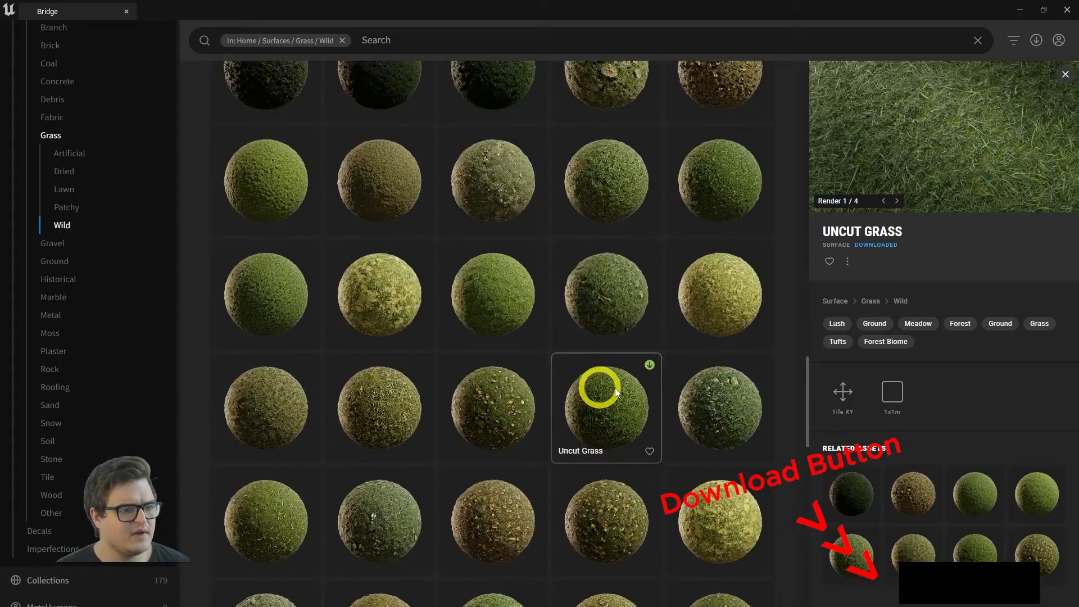
scroll(614, 388, up, 5)
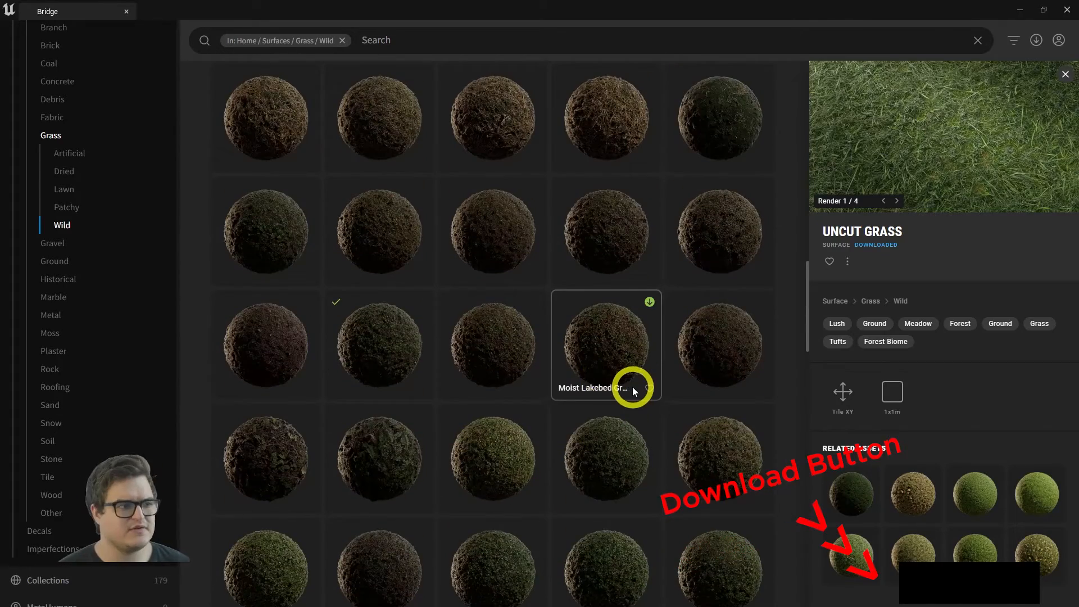
scroll(632, 388, up, 10)
scroll(630, 380, up, 3)
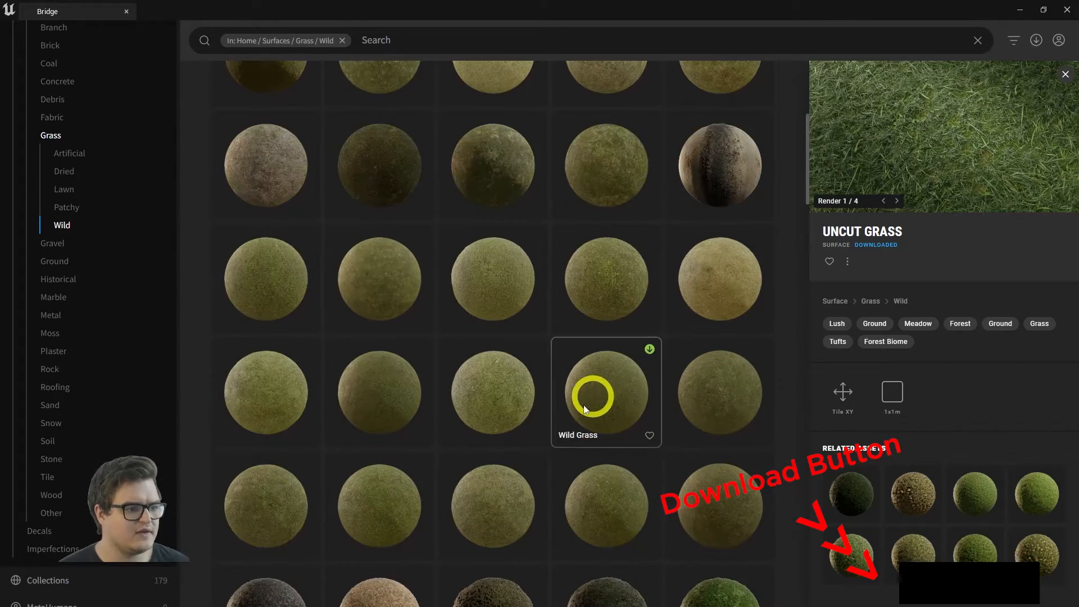
click(739, 397)
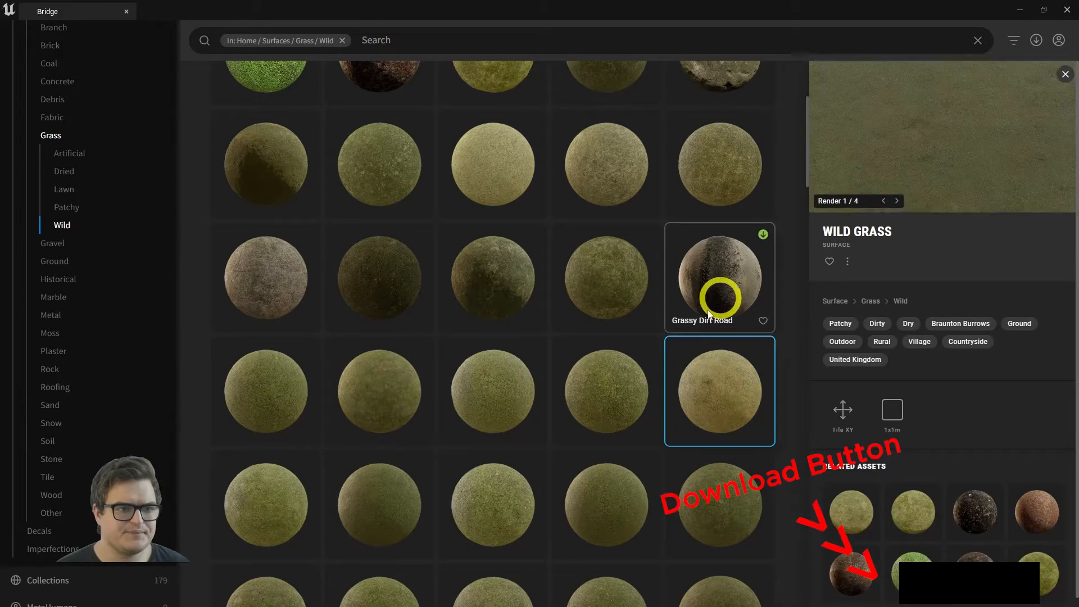
scroll(561, 383, up, 5)
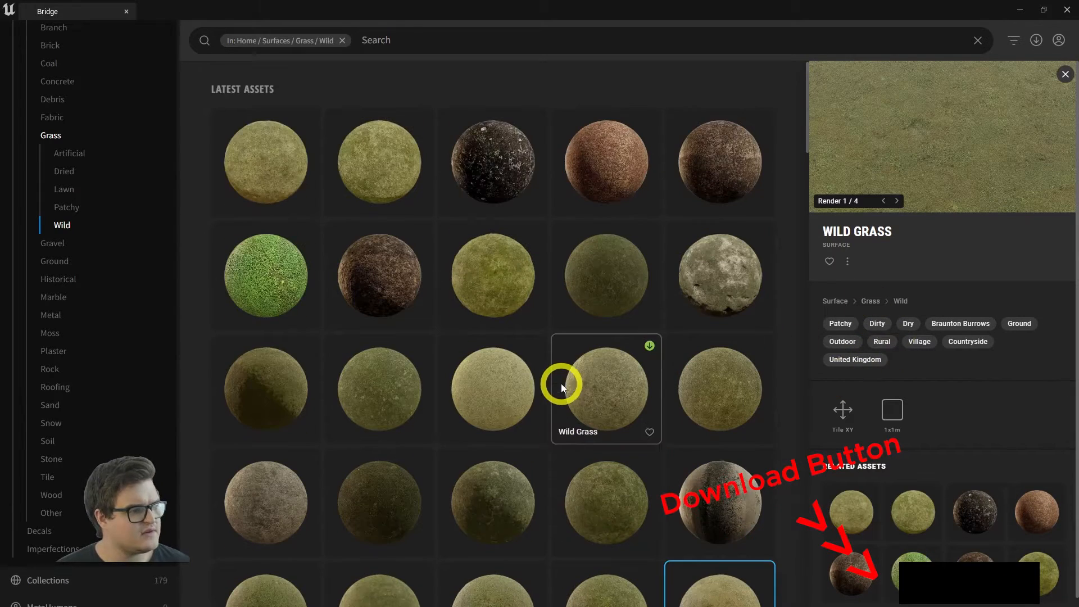
click(511, 284)
click(407, 186)
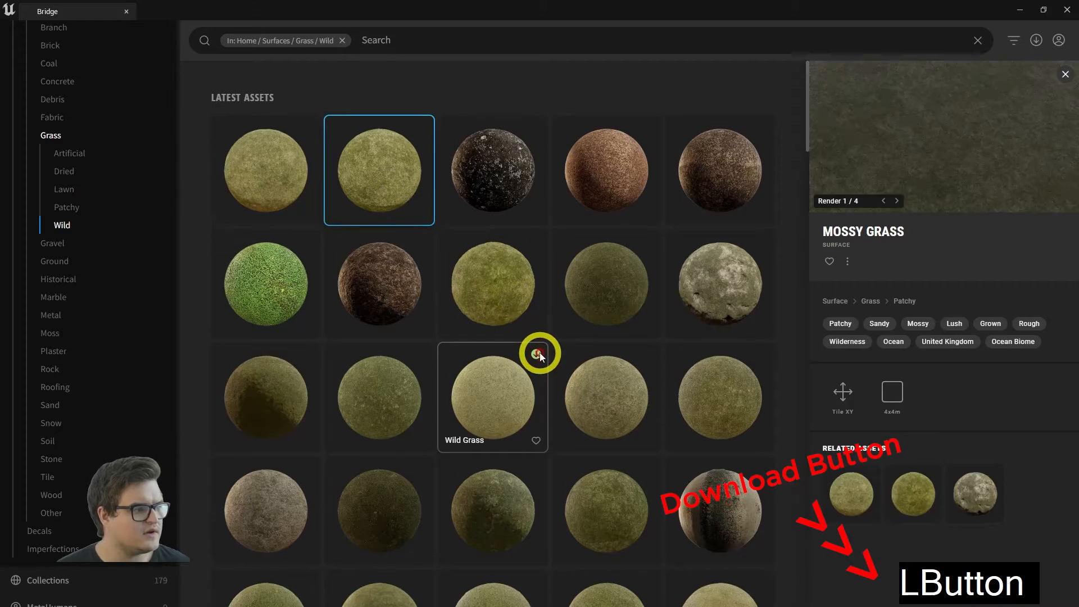
scroll(540, 352, down, 4)
scroll(532, 390, down, 2)
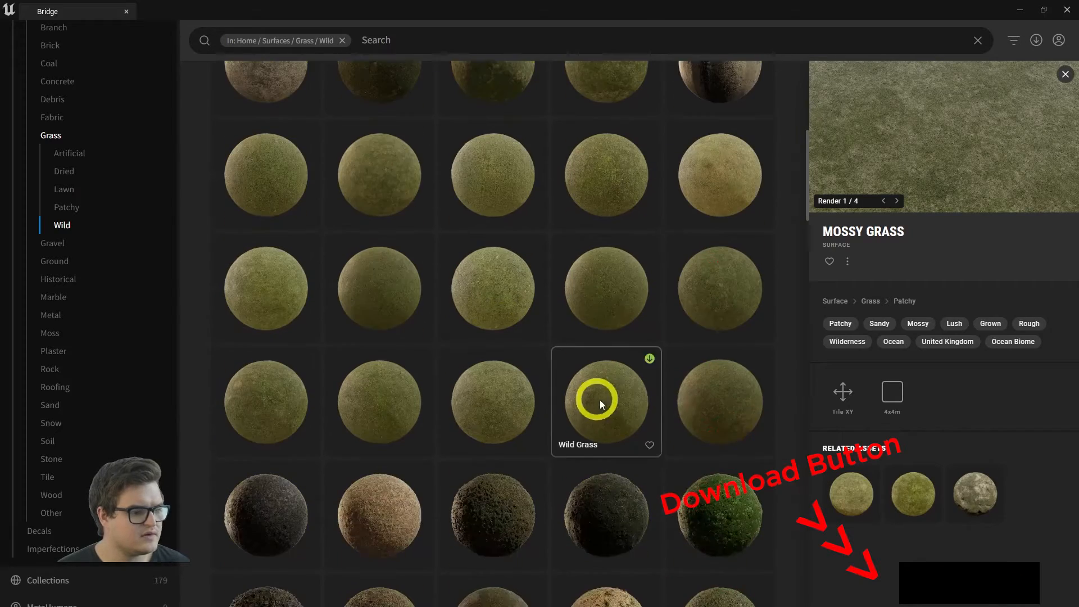
click(717, 526)
scroll(716, 528, down, 1)
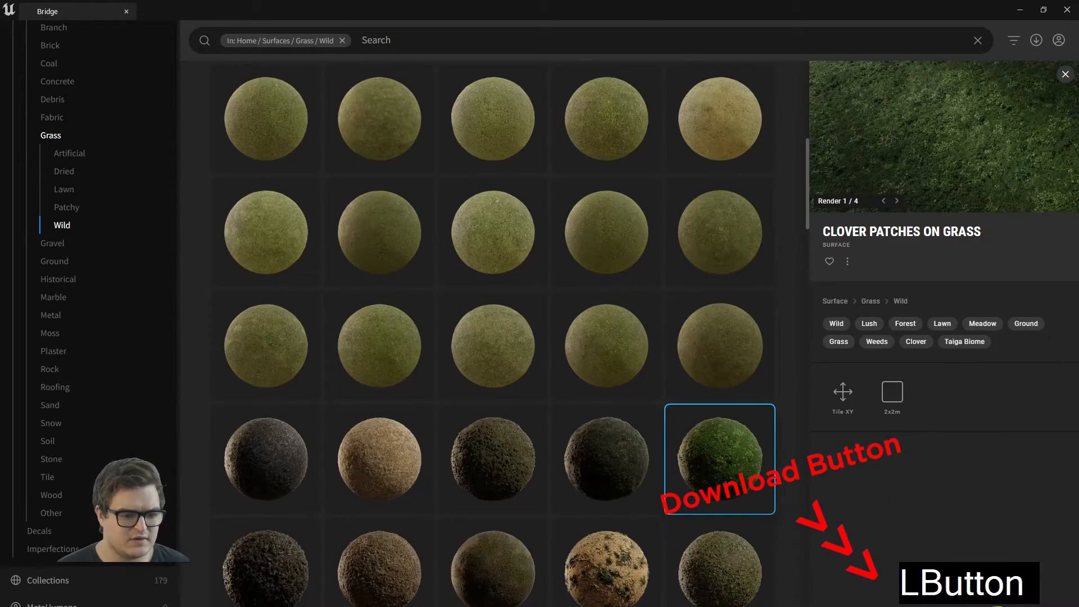
- Download the patchy 1x1m Wild Grass surface and the Uncut Grass lawn surface
scroll(702, 415, down, 6)
scroll(705, 417, down, 6)
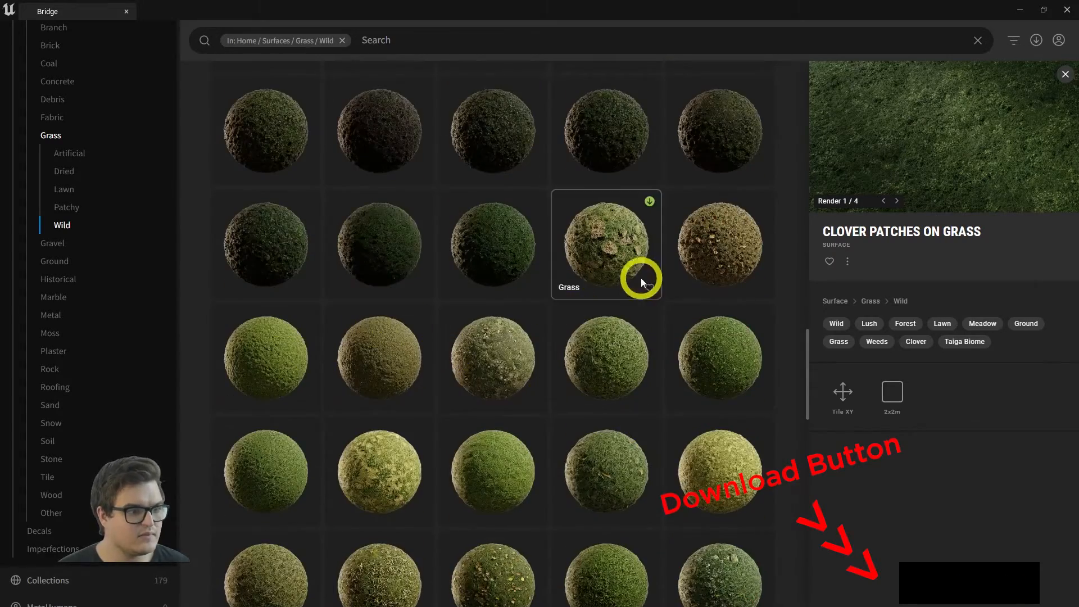
click(381, 467)
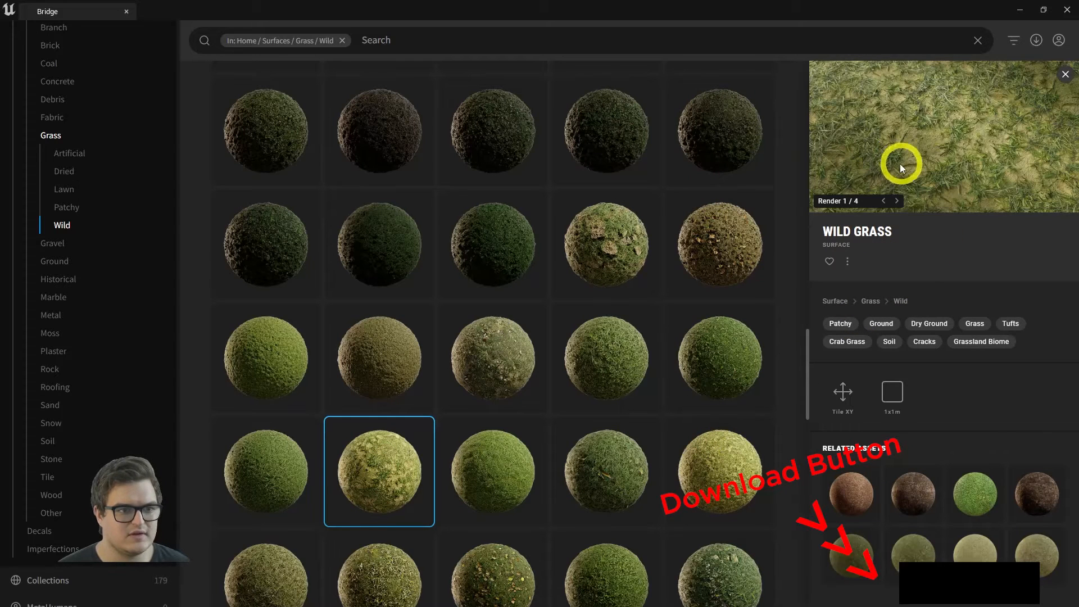
click(953, 590)
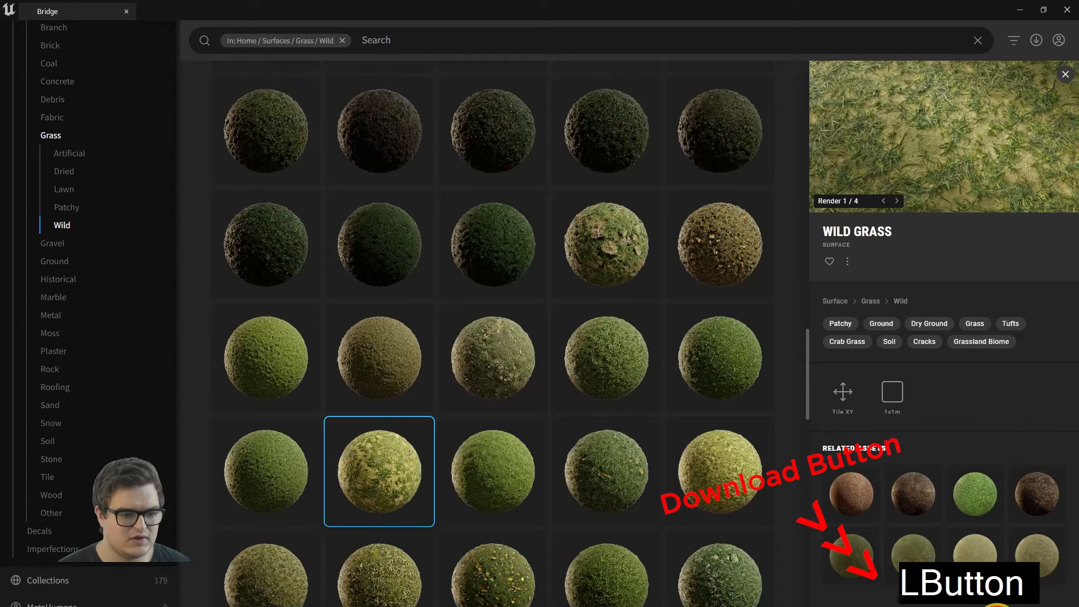
click(770, 492)
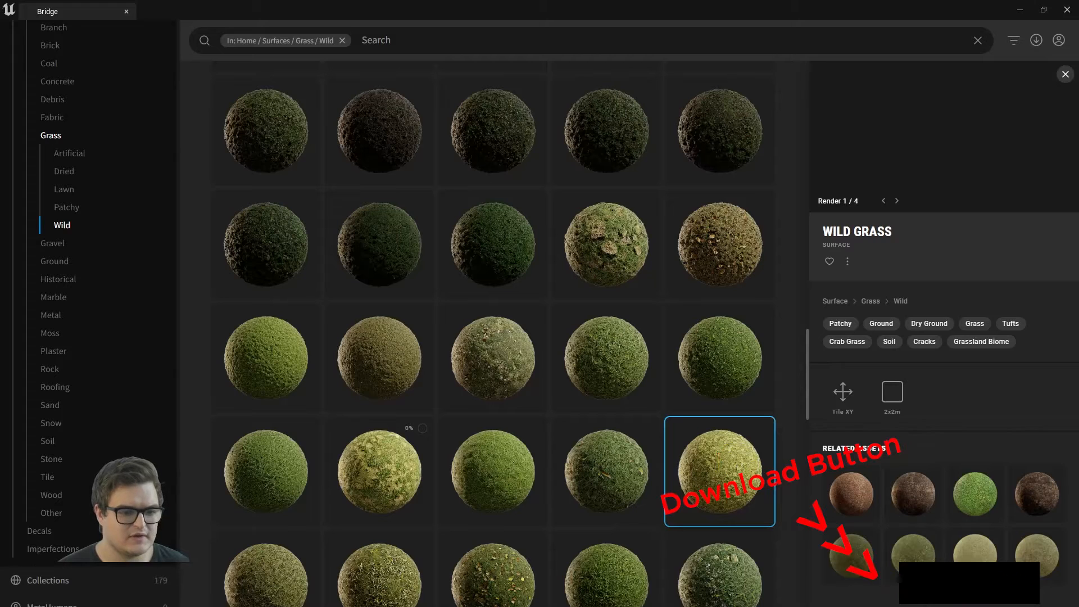
click(976, 500)
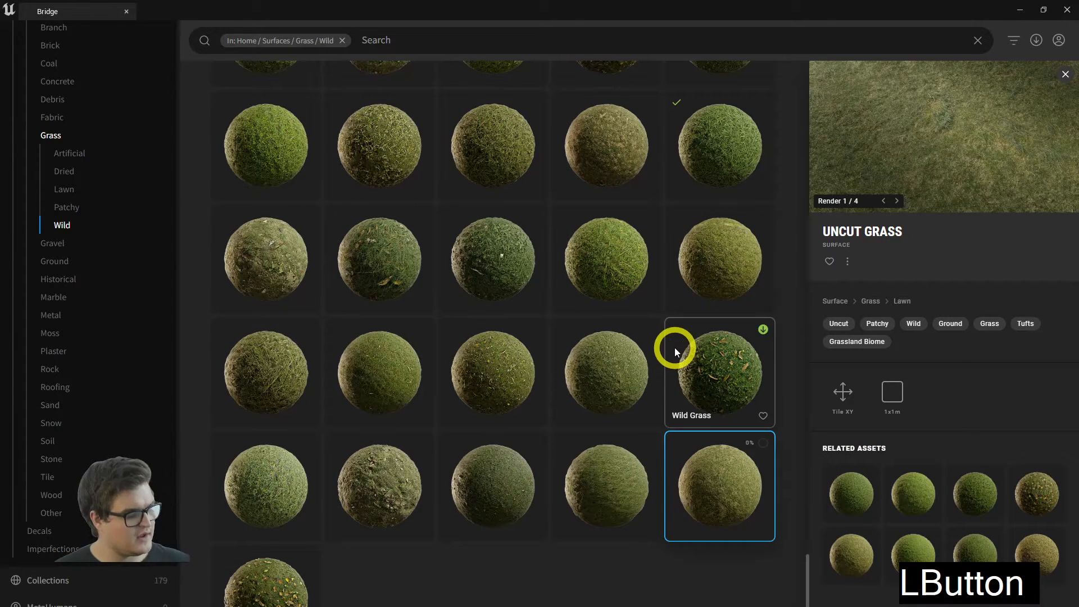
- Check the ground materials in the valley reference photo again and open the Sand surfaces category
key(alt+Tab)
key(alt+Tab)
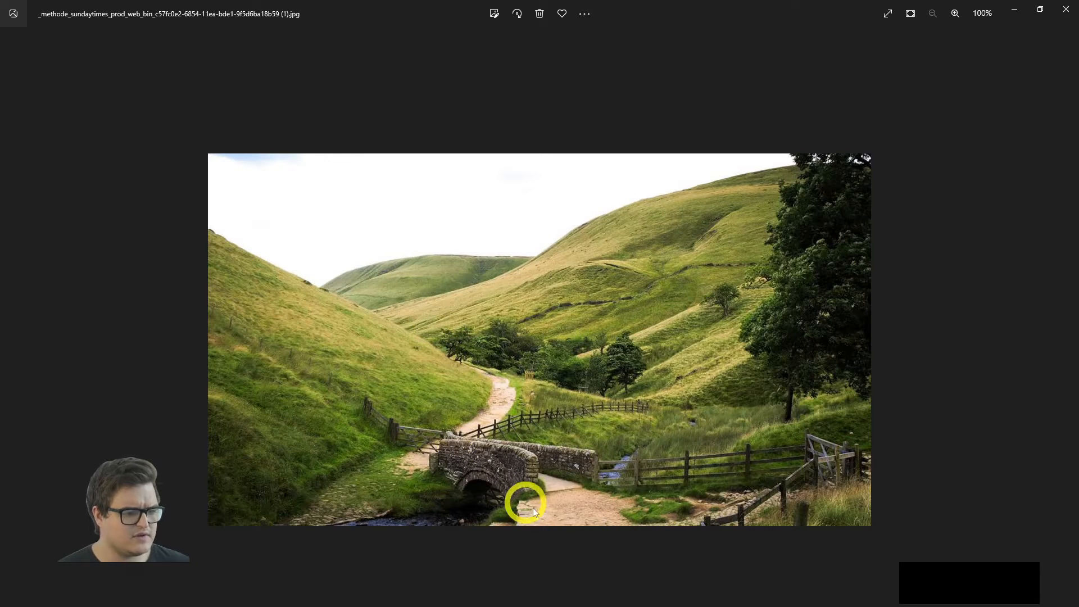
key(alt+Tab)
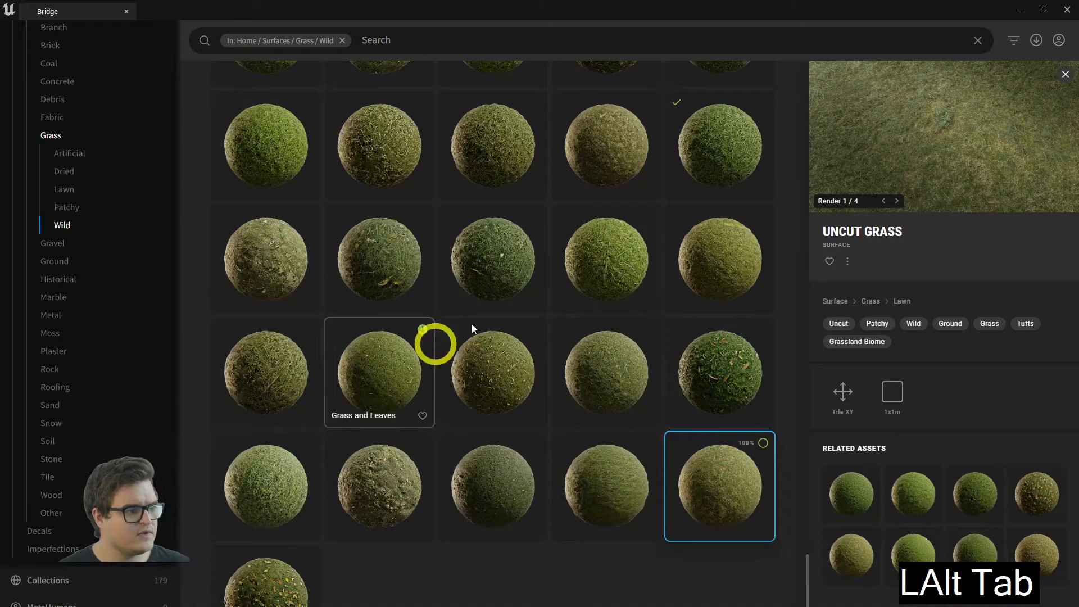
scroll(150, 346, up, 2)
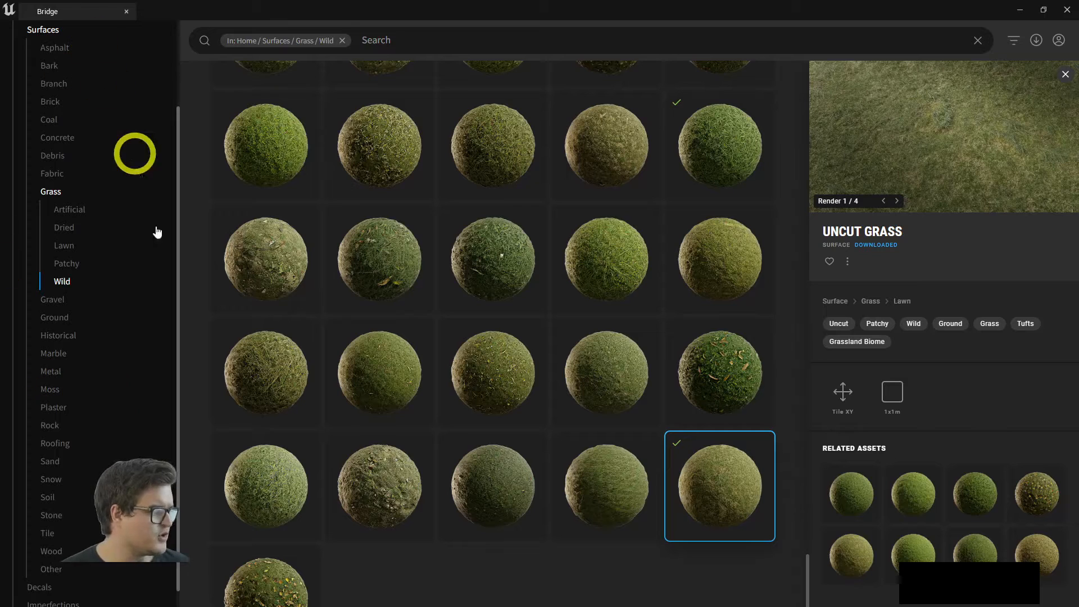
click(50, 461)
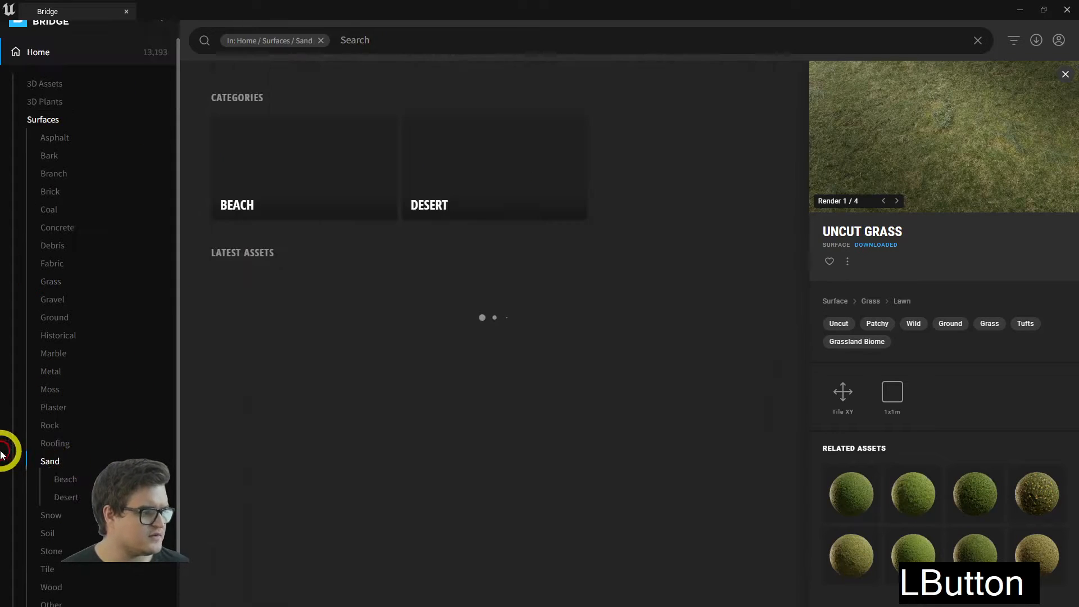
- Look through the Sand surfaces and compare the Dry Rippled Sand and Rippled Sand Dune previews
scroll(669, 438, down, 2)
scroll(661, 414, down, 5)
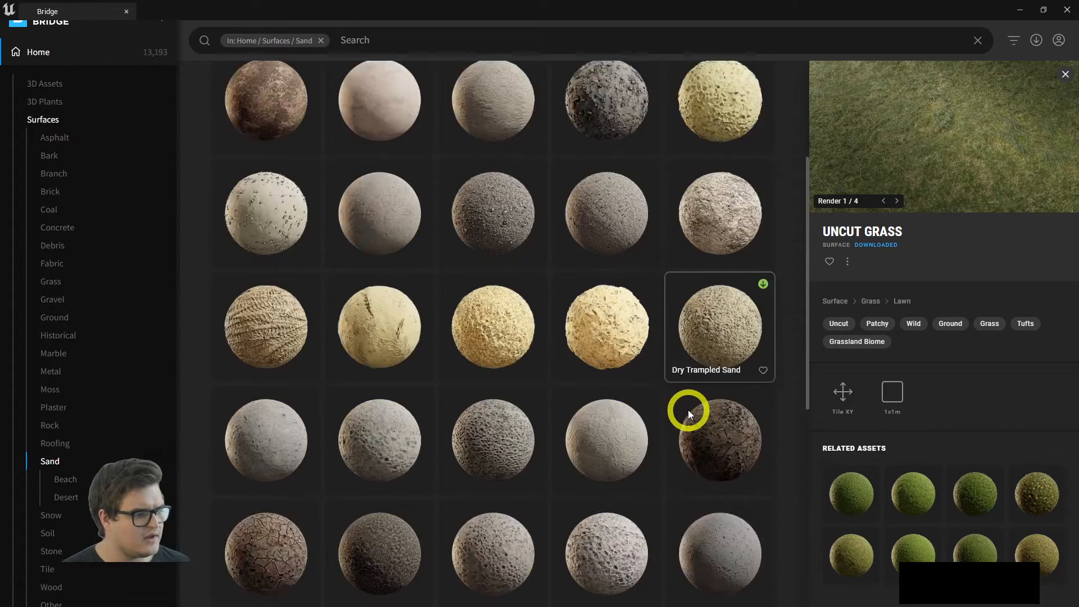
click(385, 156)
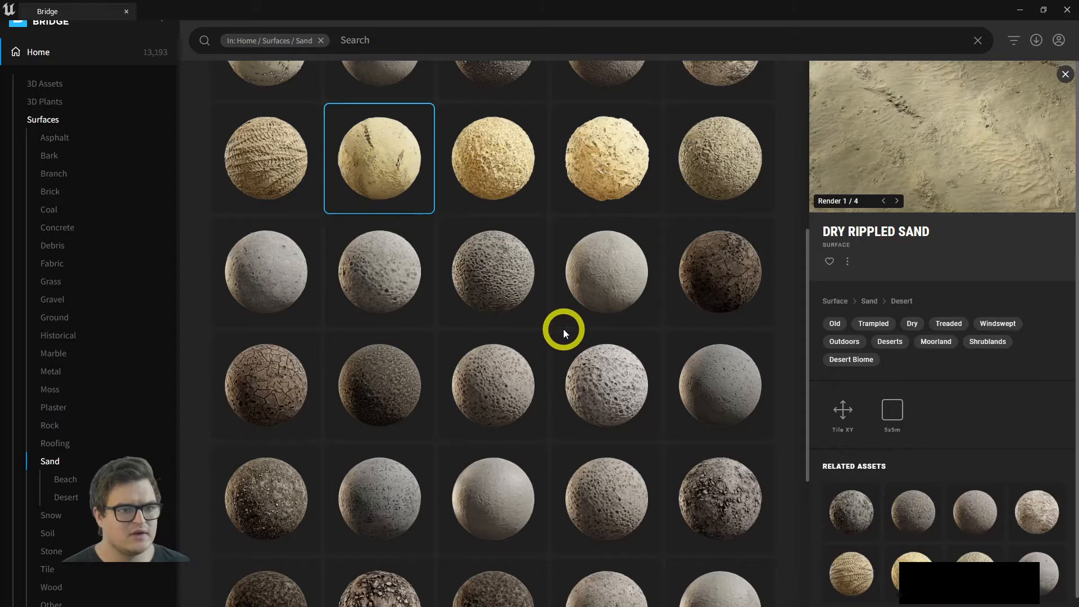
scroll(601, 440, down, 8)
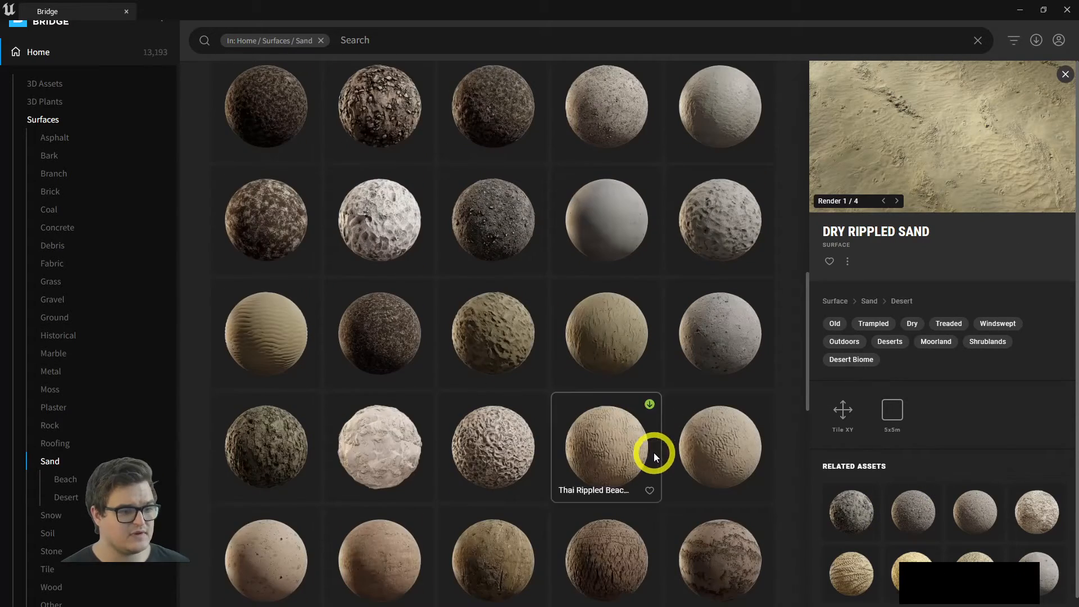
click(558, 295)
scroll(601, 265, up, 15)
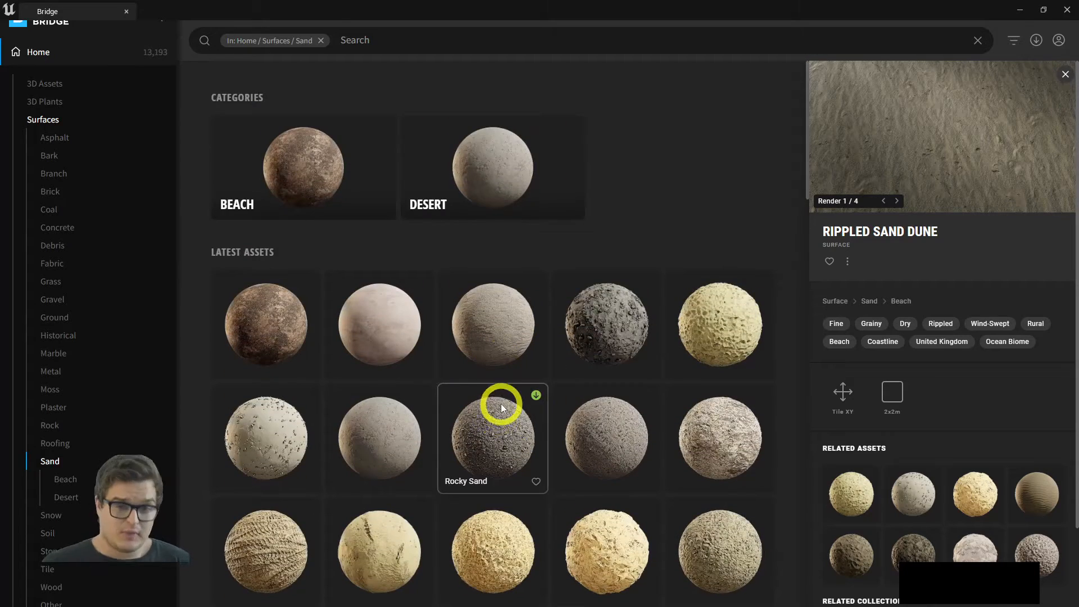
click(378, 556)
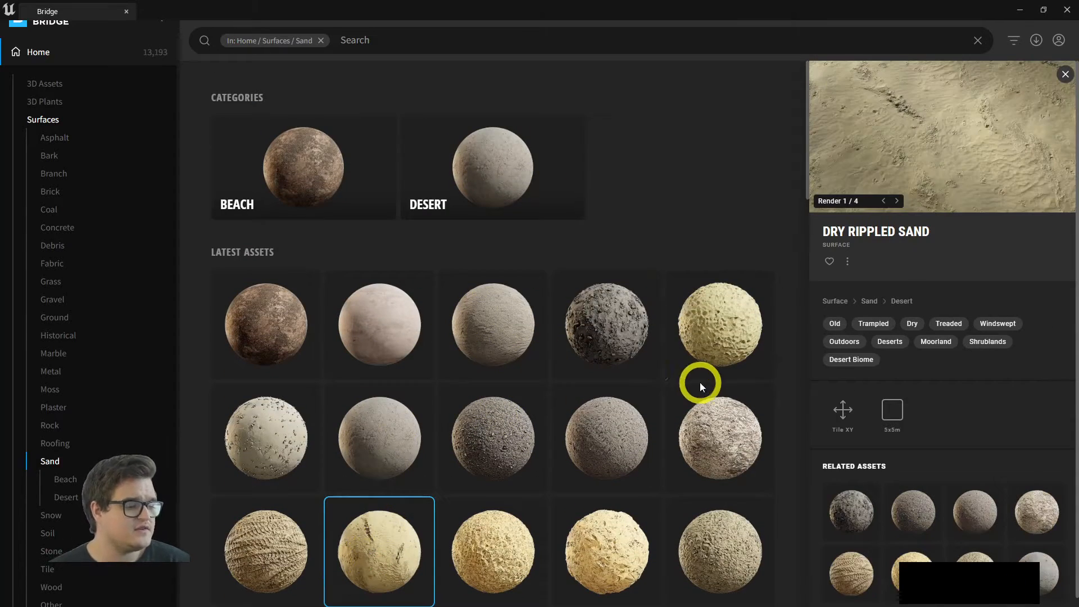
- Look for a smoother sand surface and preview Windswept Sand
scroll(343, 540, down, 1)
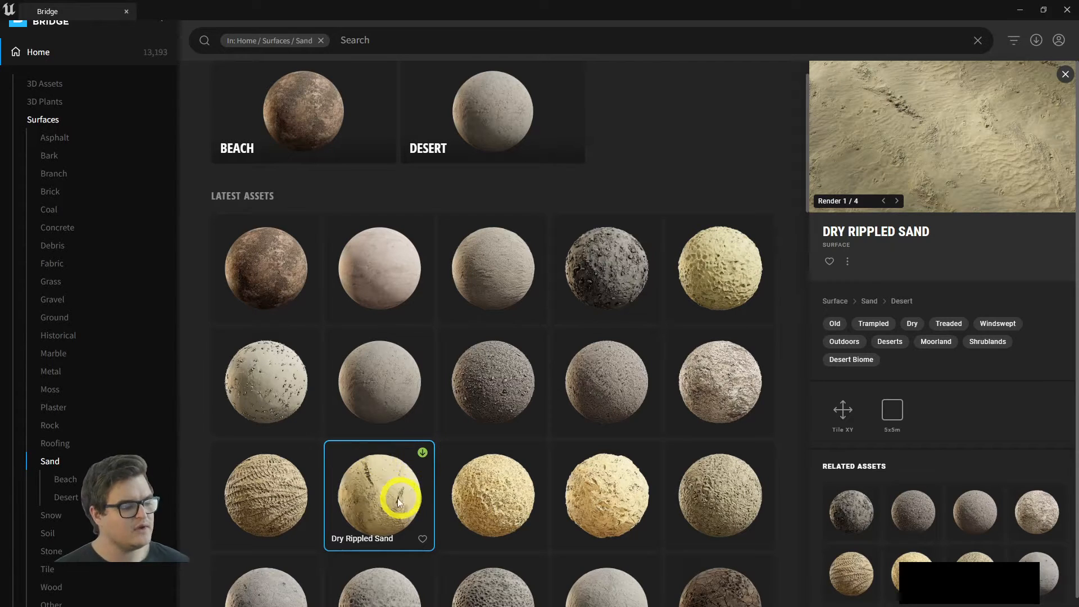
scroll(354, 421, down, 1)
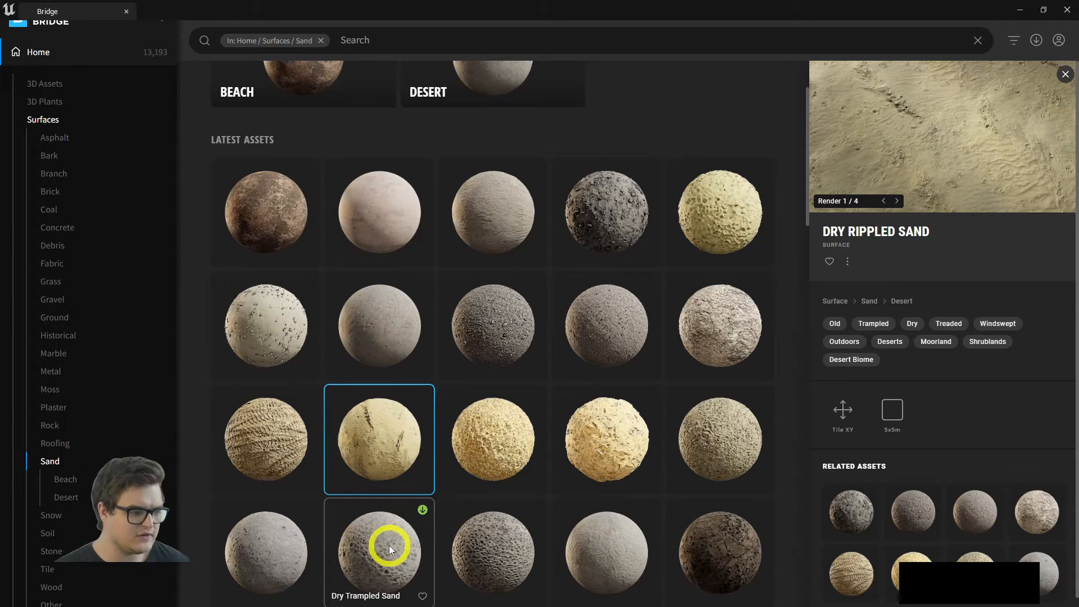
scroll(509, 529, down, 3)
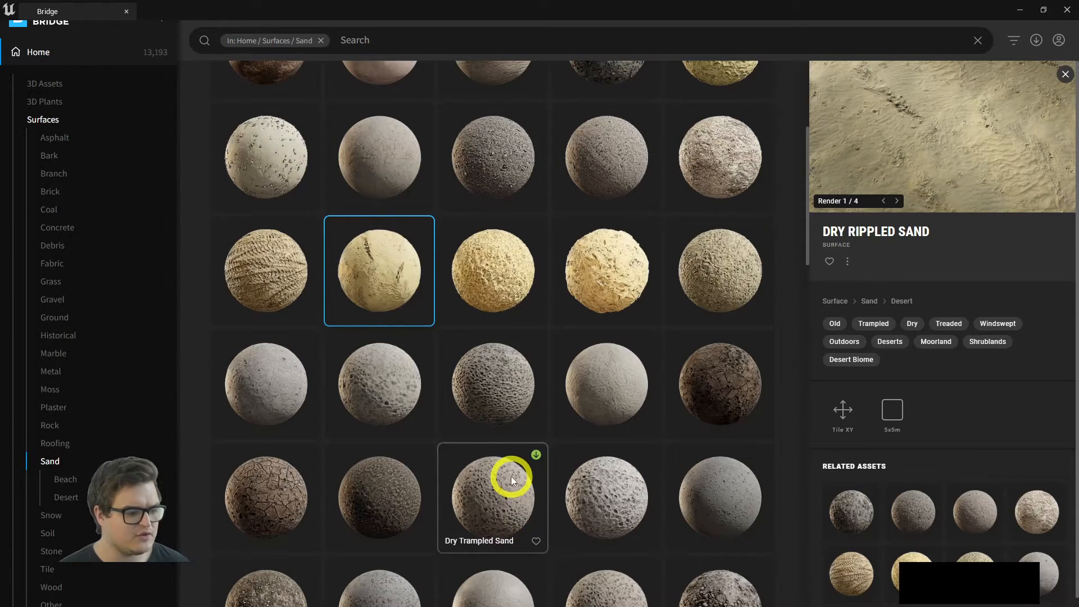
scroll(511, 476, down, 1)
click(477, 562)
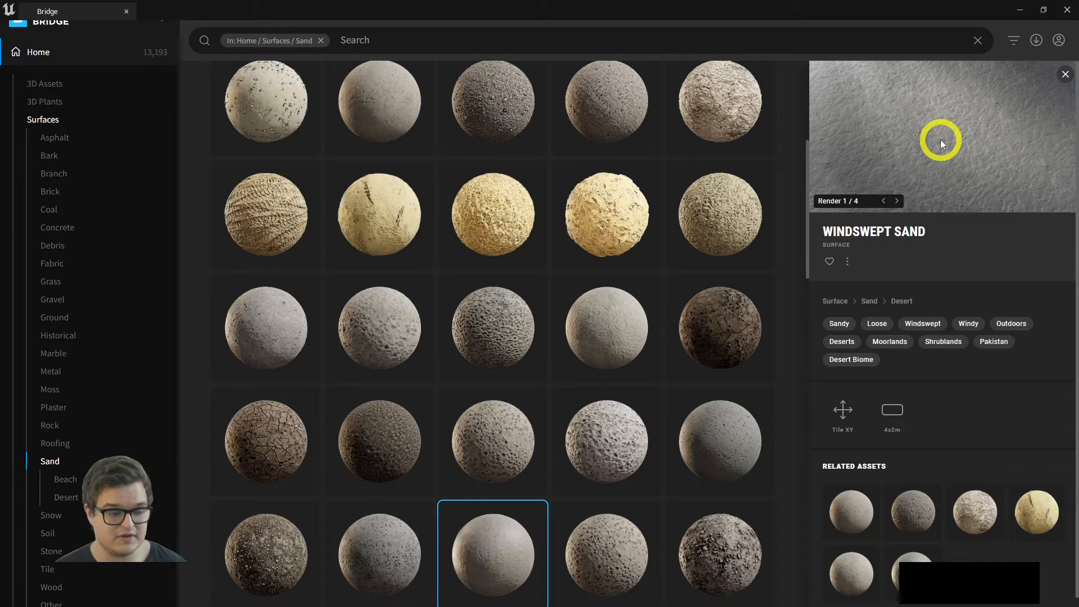
- Find the Sand Debris surface further down the Sand category and download it
scroll(588, 373, down, 3)
scroll(534, 362, up, 1)
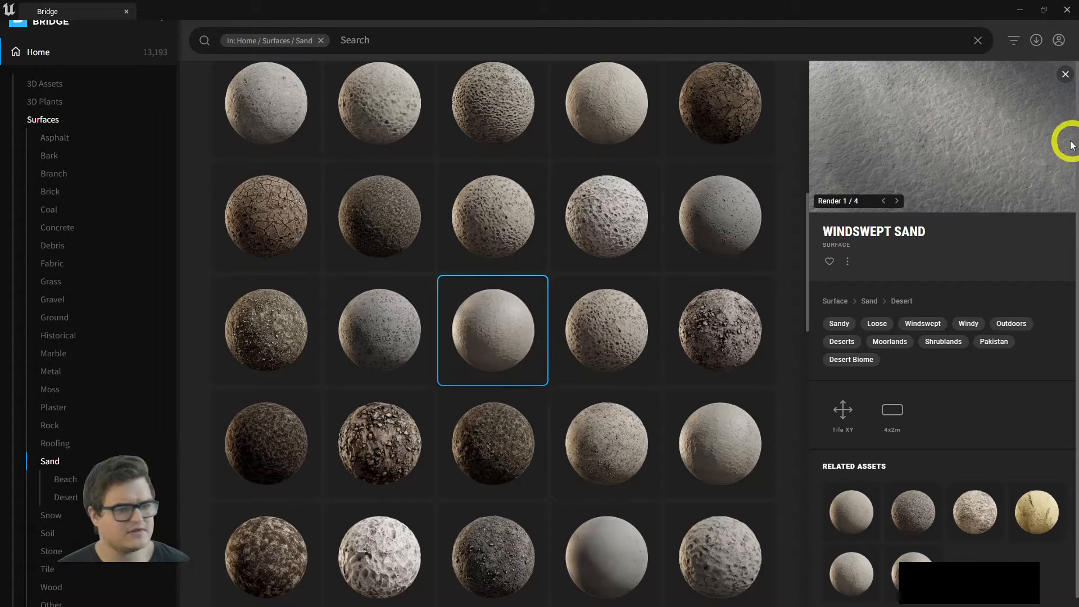
scroll(511, 434, down, 2)
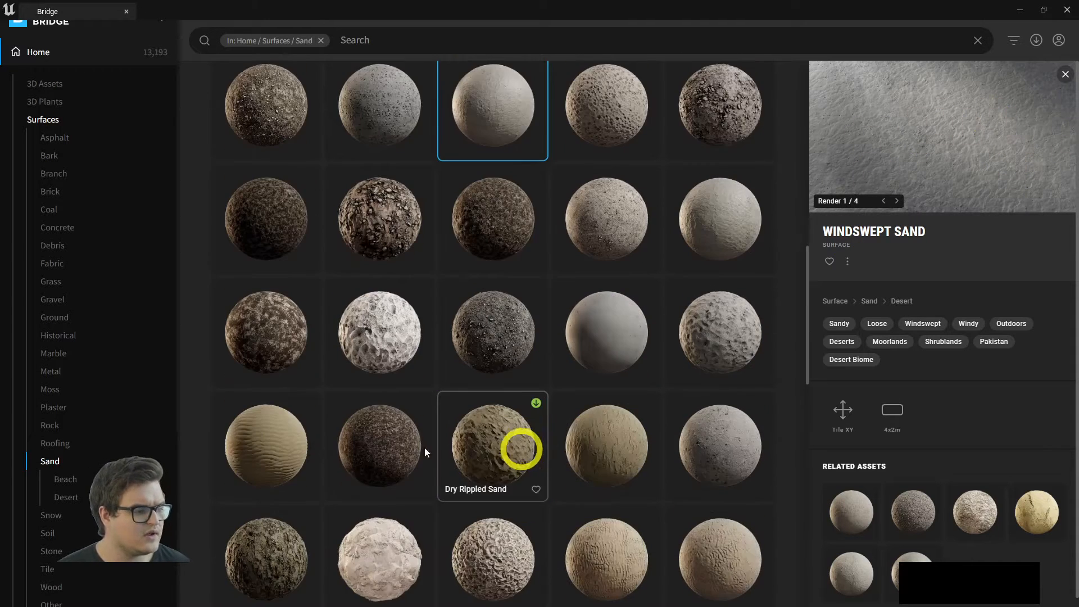
scroll(630, 500, down, 3)
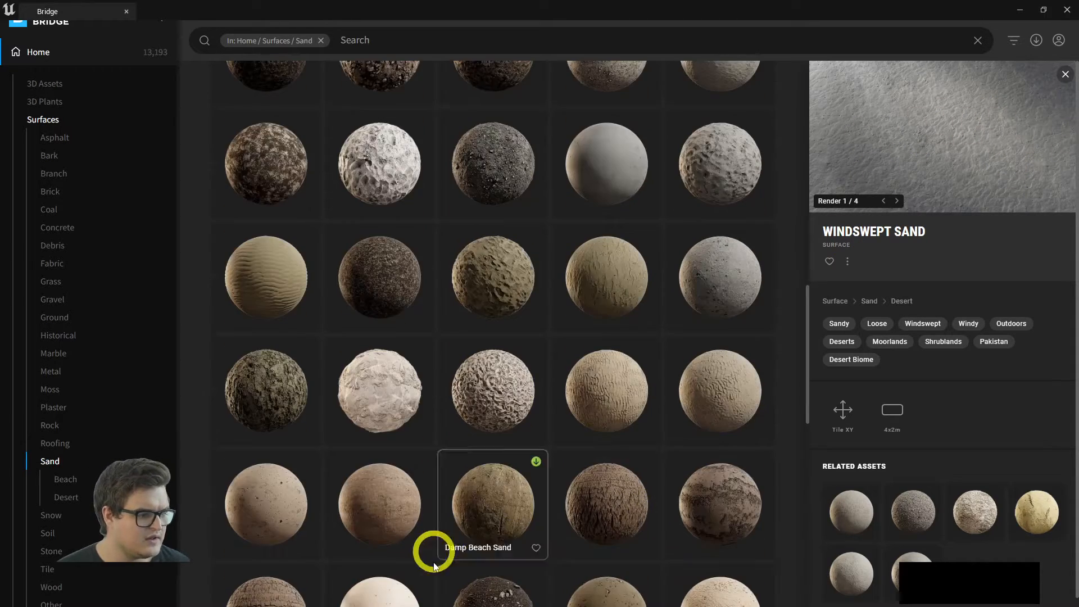
scroll(550, 541, down, 3)
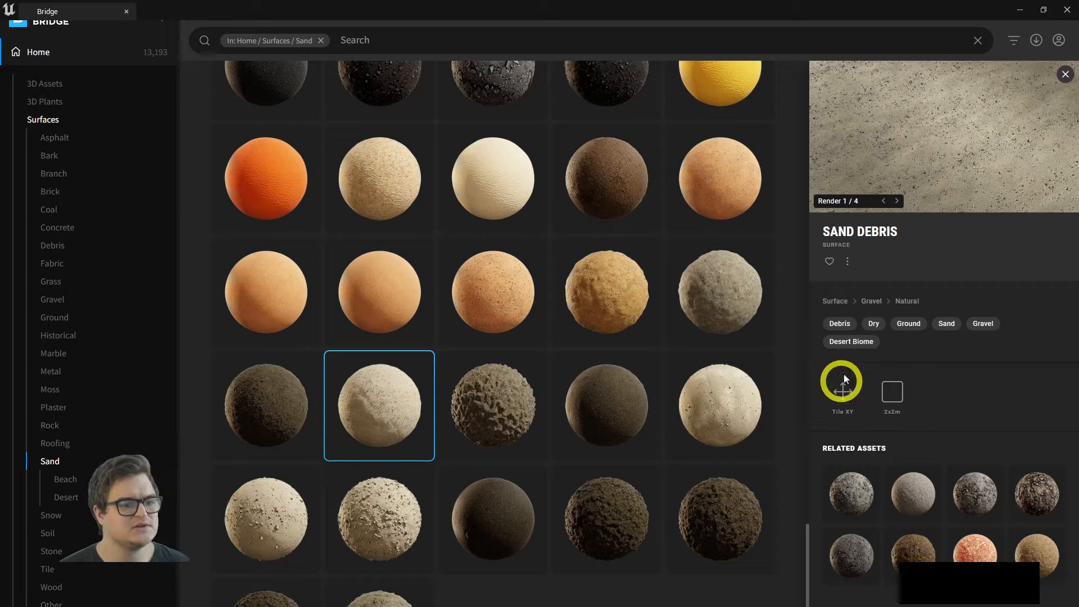
click(954, 571)
- Preview Beach Sand With Ripples among the Sand surfaces and open the Roughcast surface in the Gravel category
scroll(476, 421, down, 2)
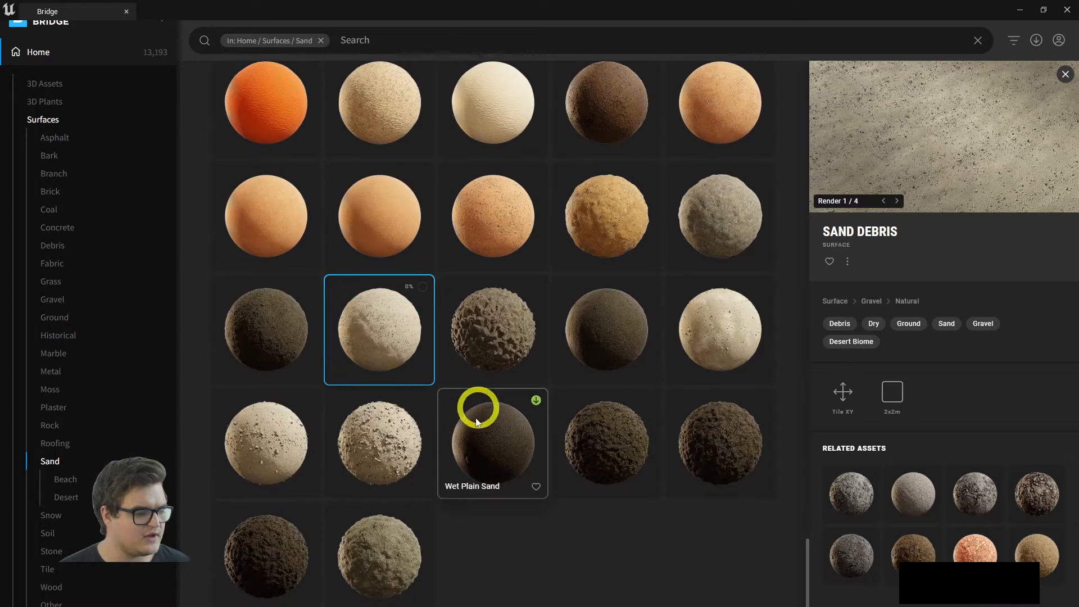
scroll(476, 422, up, 8)
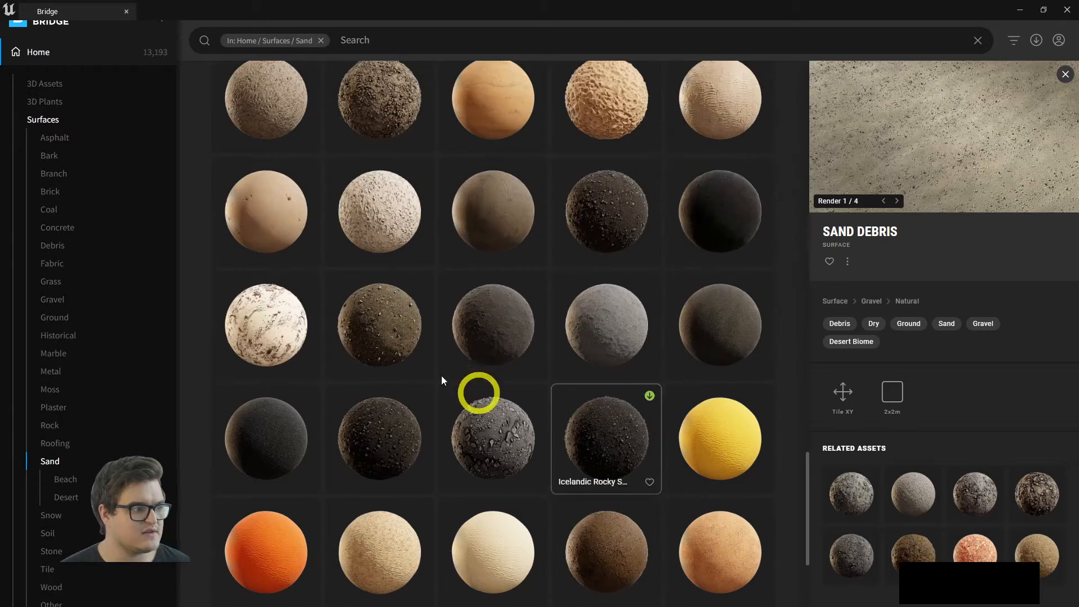
click(495, 225)
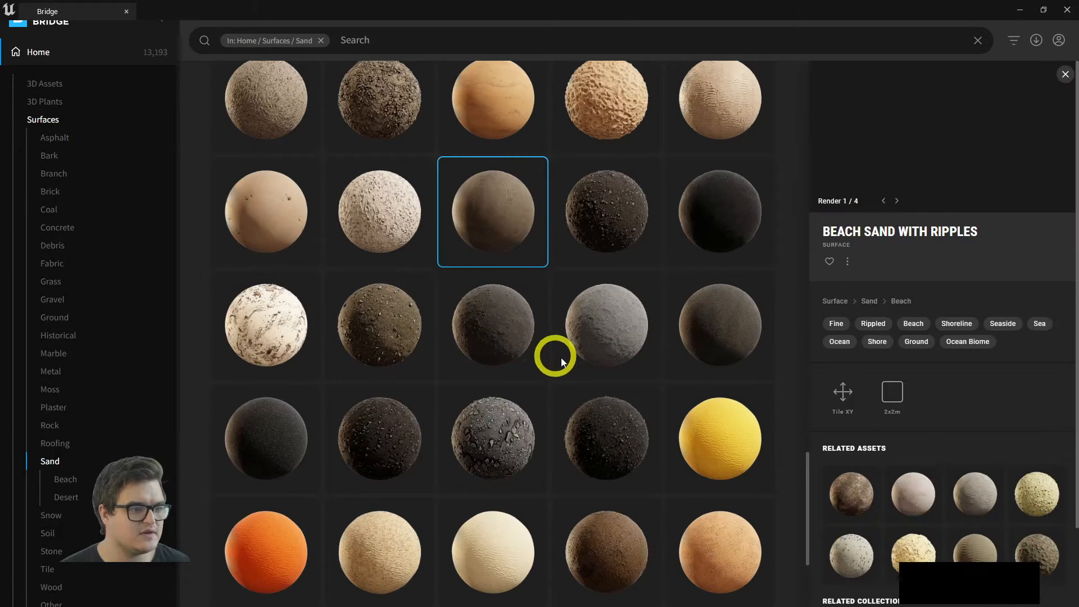
scroll(562, 361, up, 6)
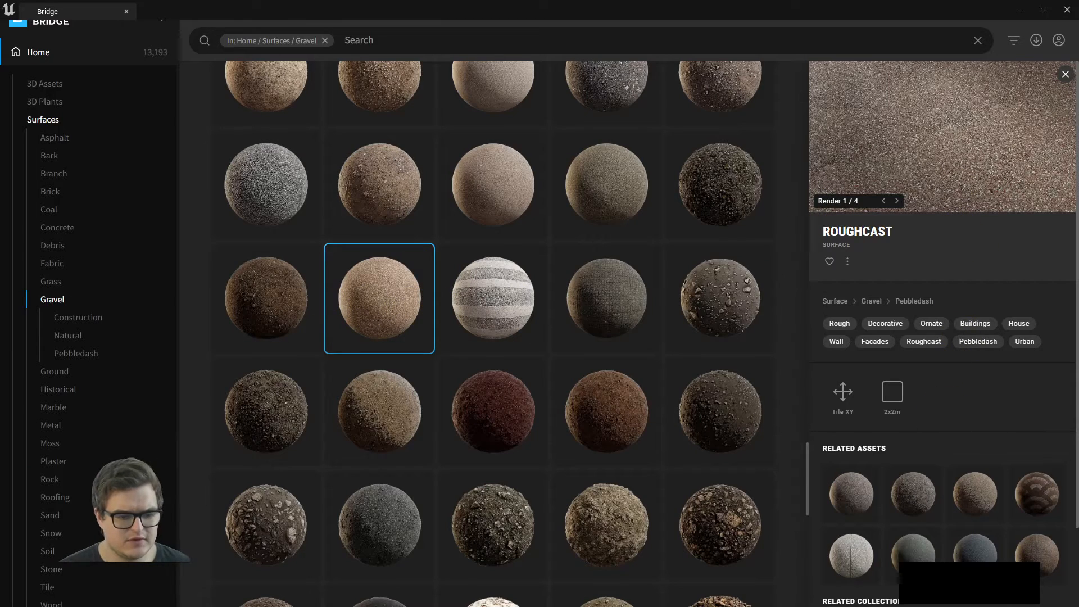
- Browse further through the Gravel surfaces, preview Stony Bright Beach, and download the Ground Gravel surface
scroll(684, 433, down, 13)
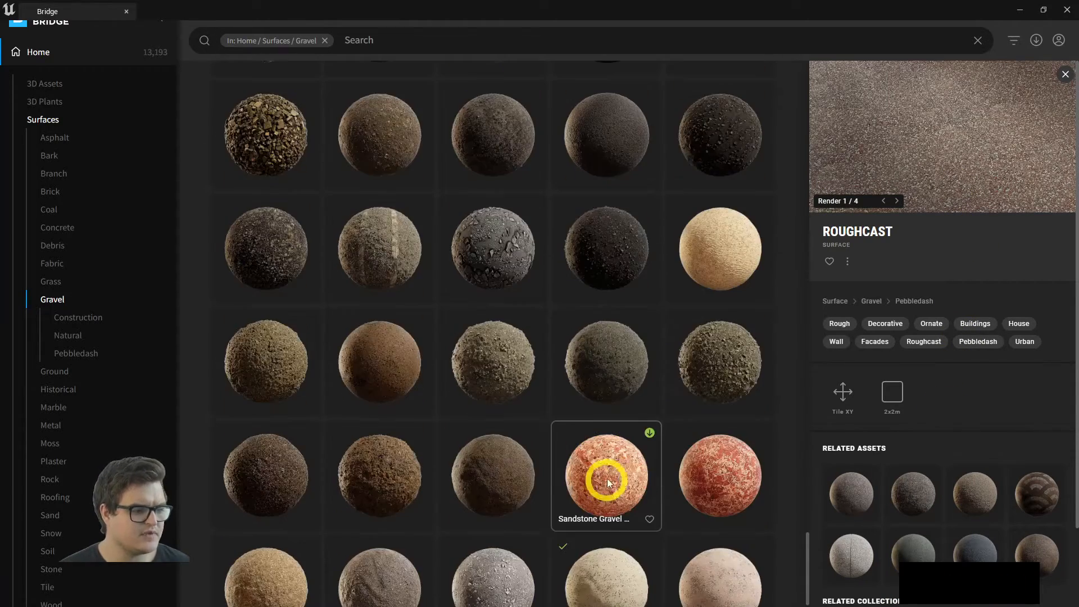
click(720, 233)
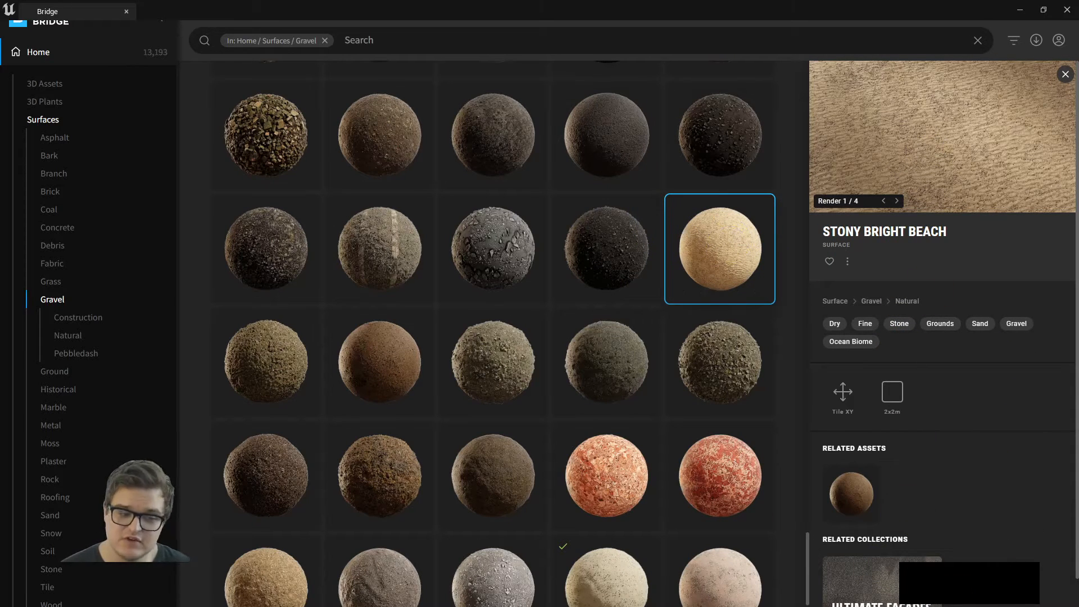
scroll(614, 574, down, 3)
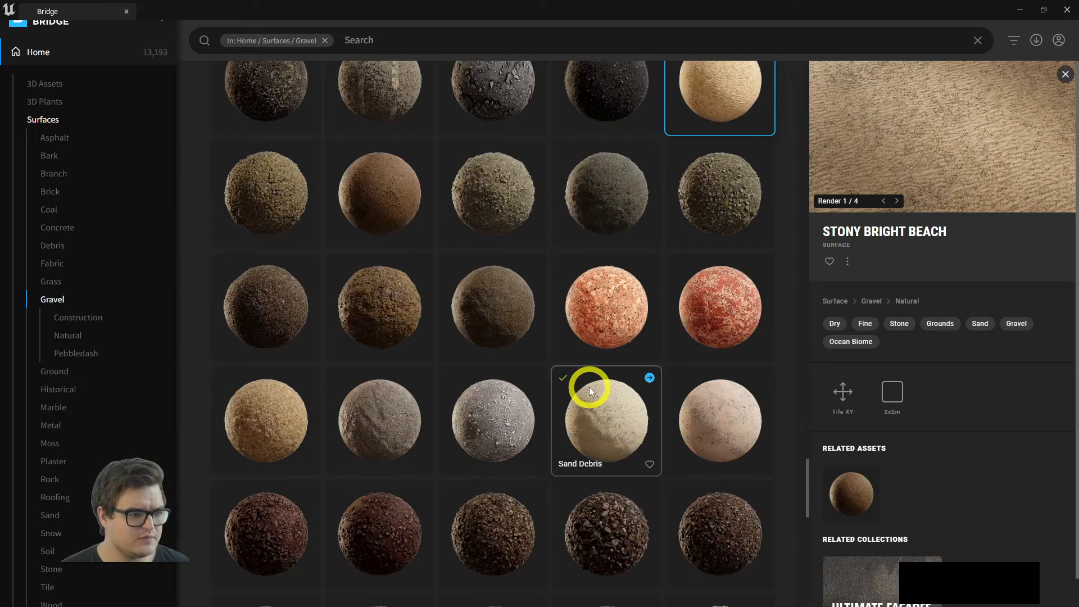
click(241, 430)
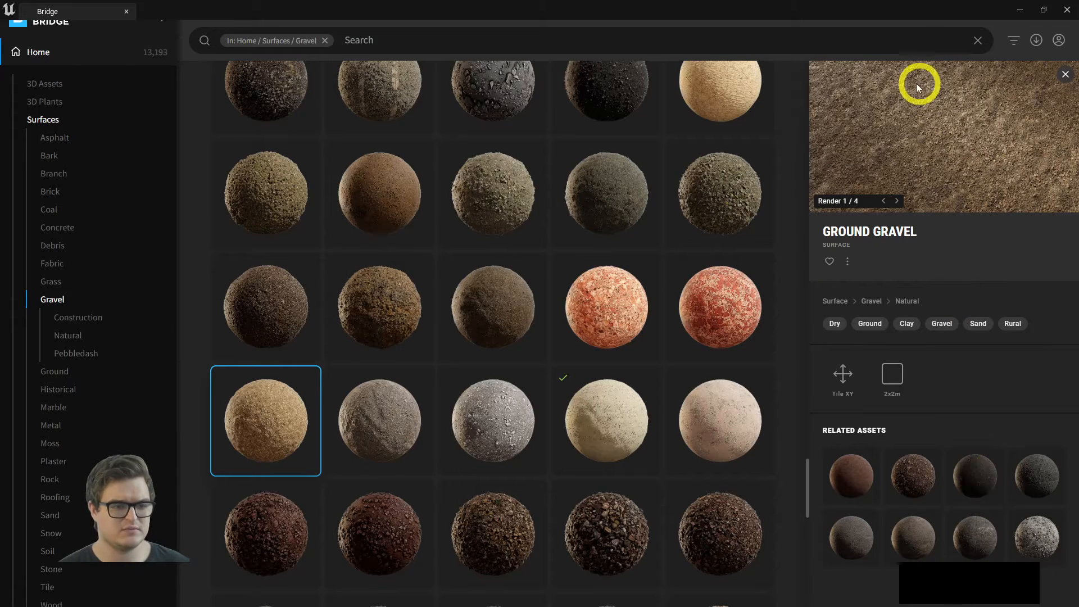
click(997, 605)
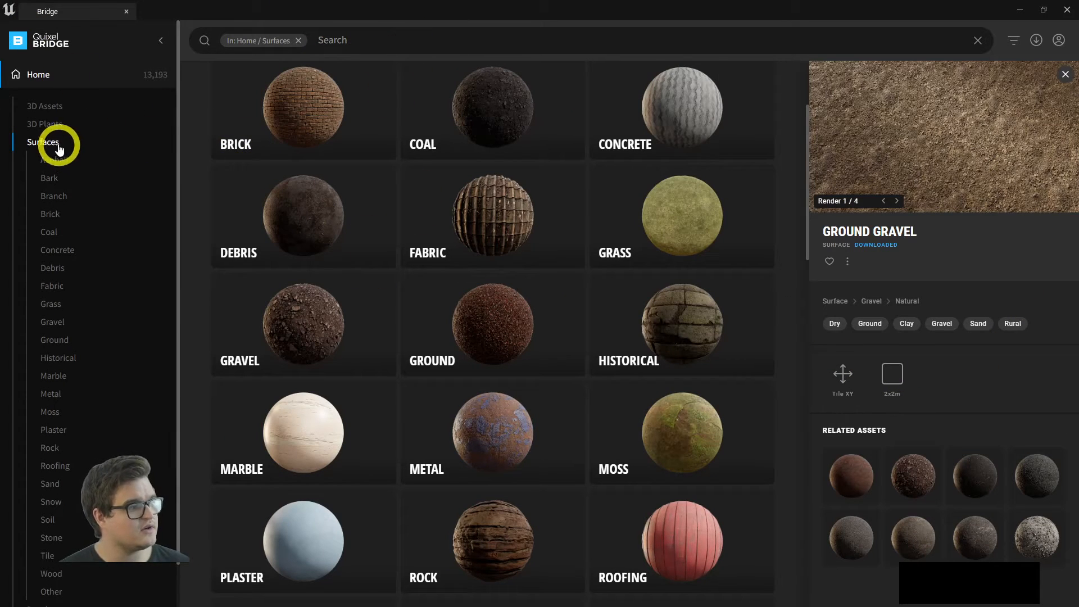
- Restore Bridge to a smaller floating window and list the locally downloaded Megascans surfaces
click(40, 74)
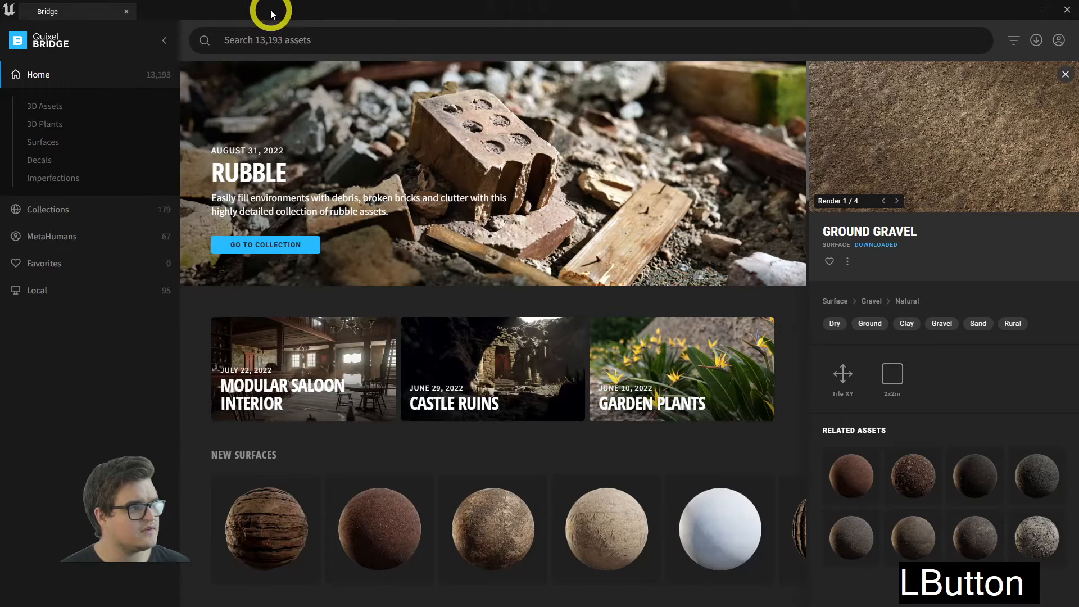
double_click(271, 16)
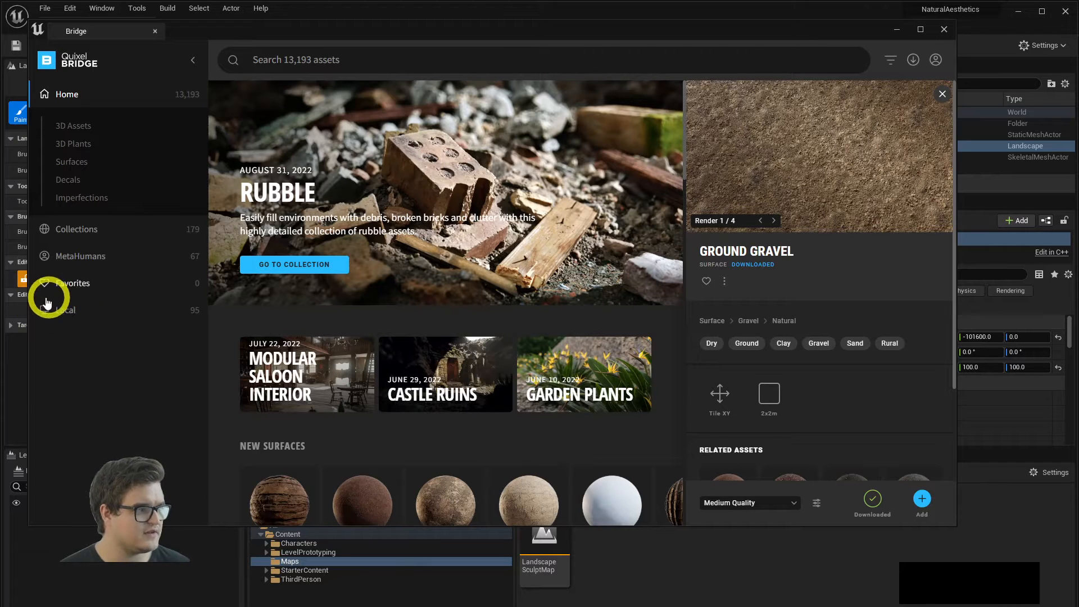
click(61, 312)
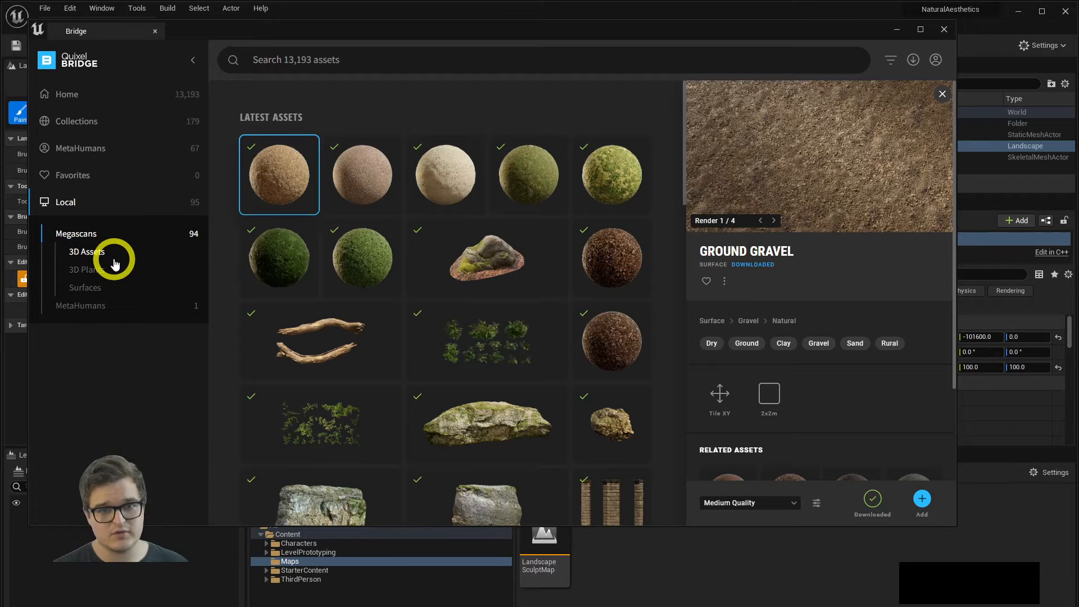
click(86, 290)
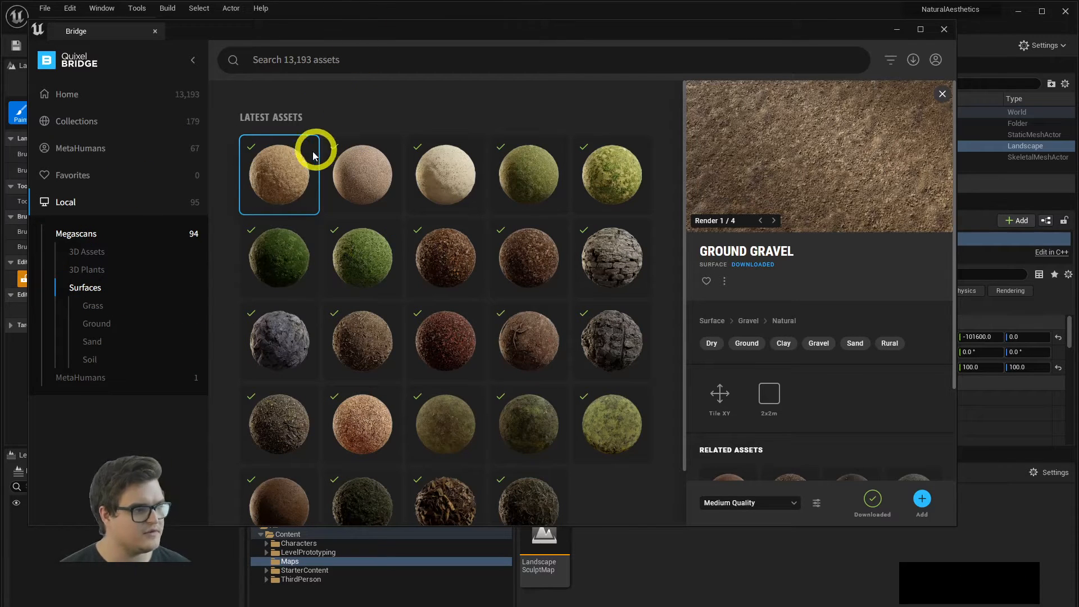
- Add Ground Gravel, Roughcast, Sand Debris, both Uncut Grass surfaces, Wild Grass and Clover Patches on Grass to the project together at Medium Quality
click(291, 173)
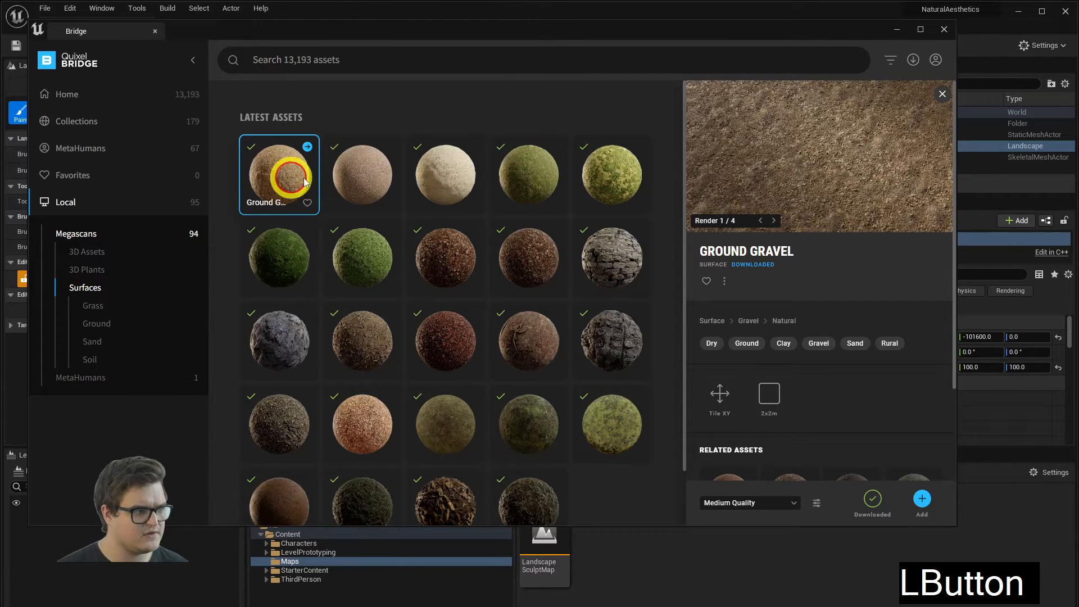
shift+click(369, 176)
shift+click(471, 184)
shift+click(513, 168)
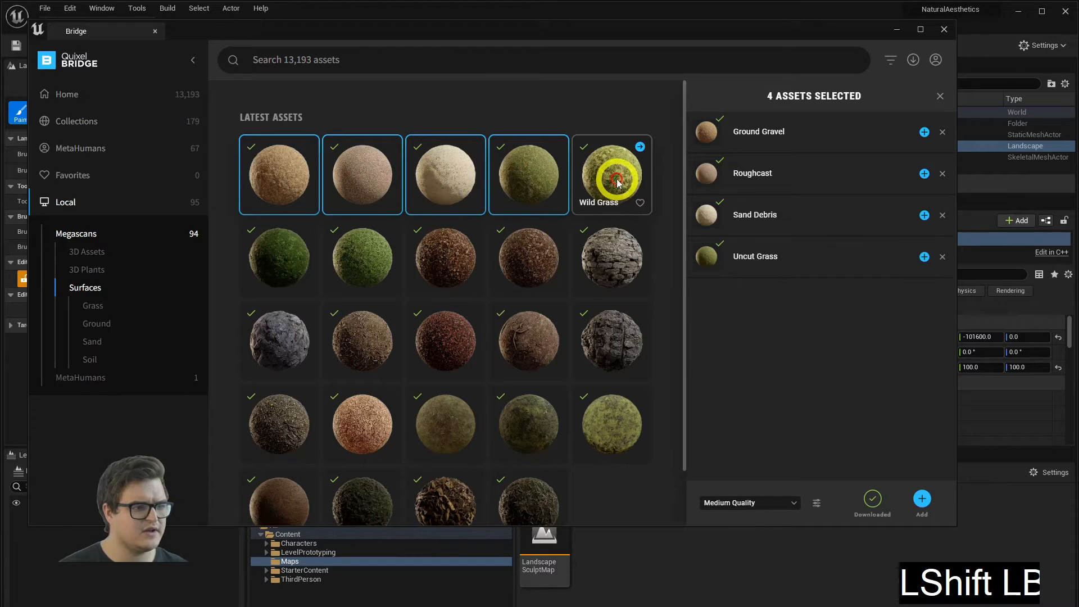
shift+click(617, 174)
shift+click(264, 242)
shift+click(354, 262)
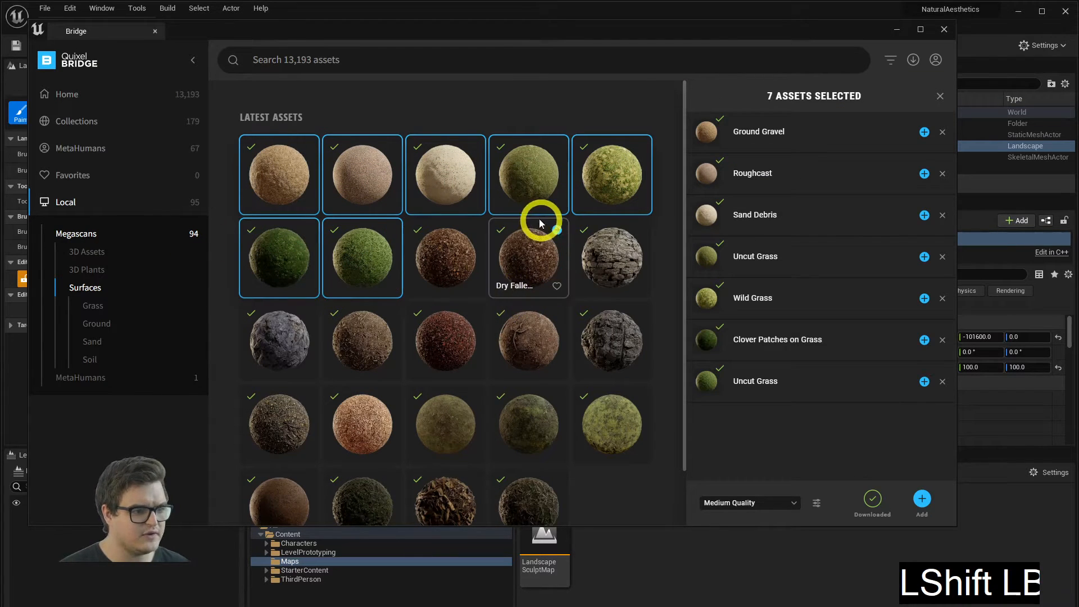
click(924, 500)
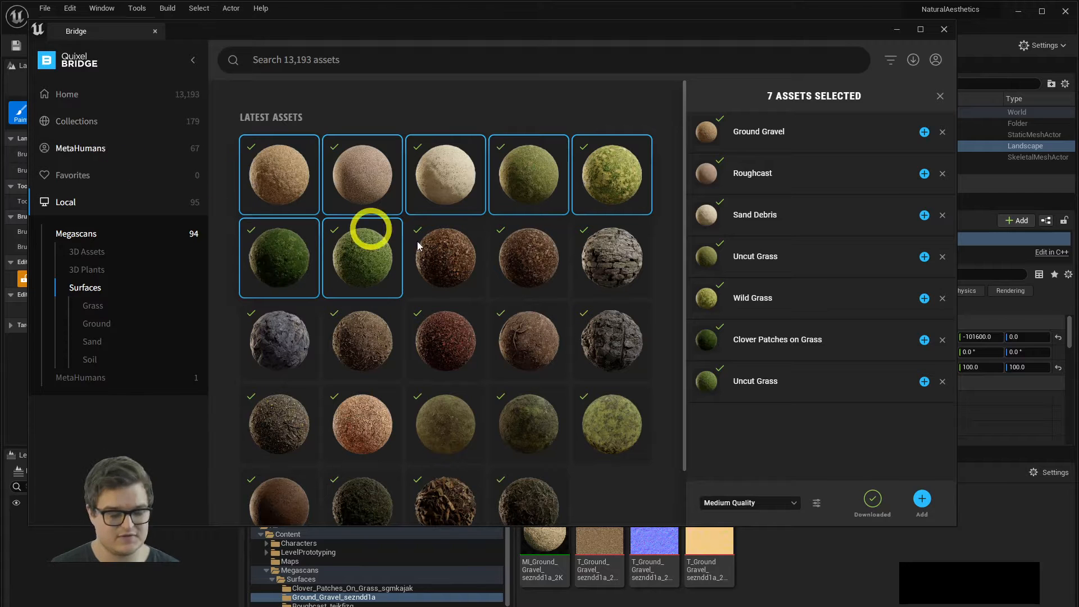
- Minimize Bridge and expand the Megascans Surfaces folder in the Content Browser to show the imported surface folders
click(789, 572)
click(897, 29)
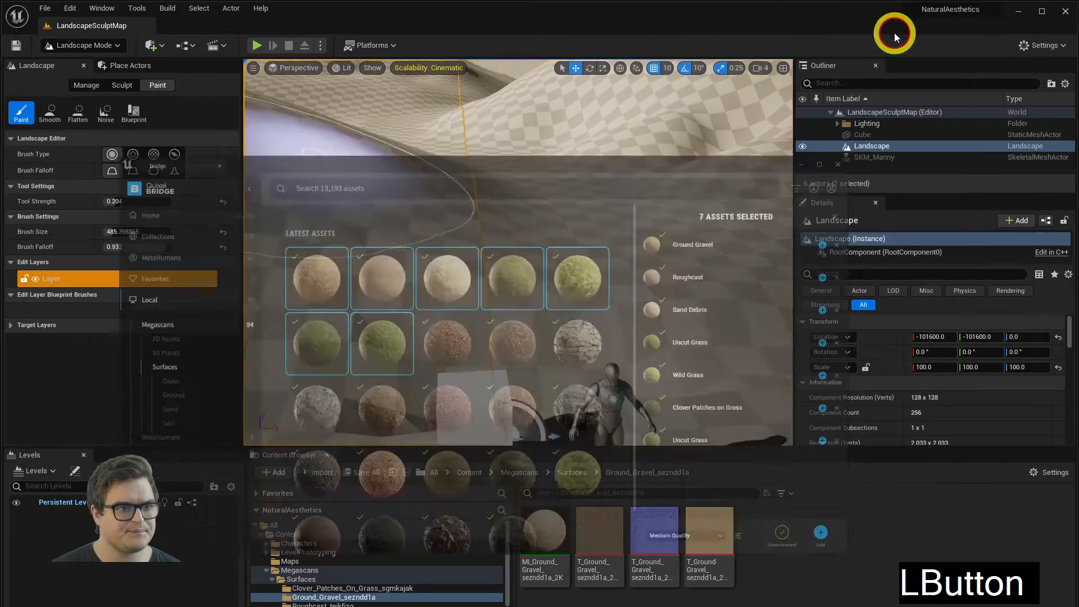
click(519, 472)
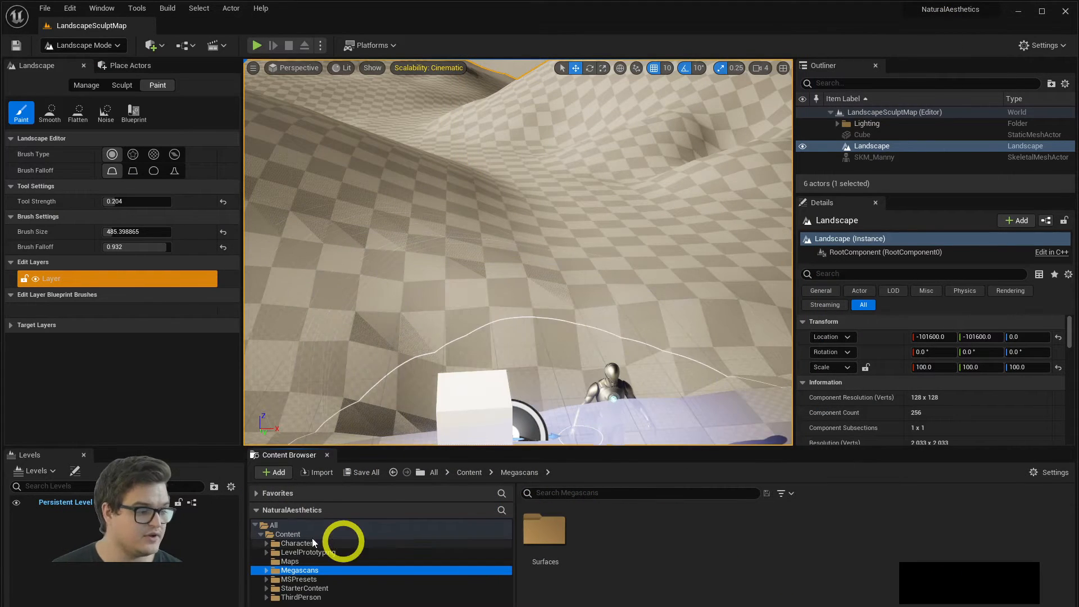
click(278, 562)
click(276, 570)
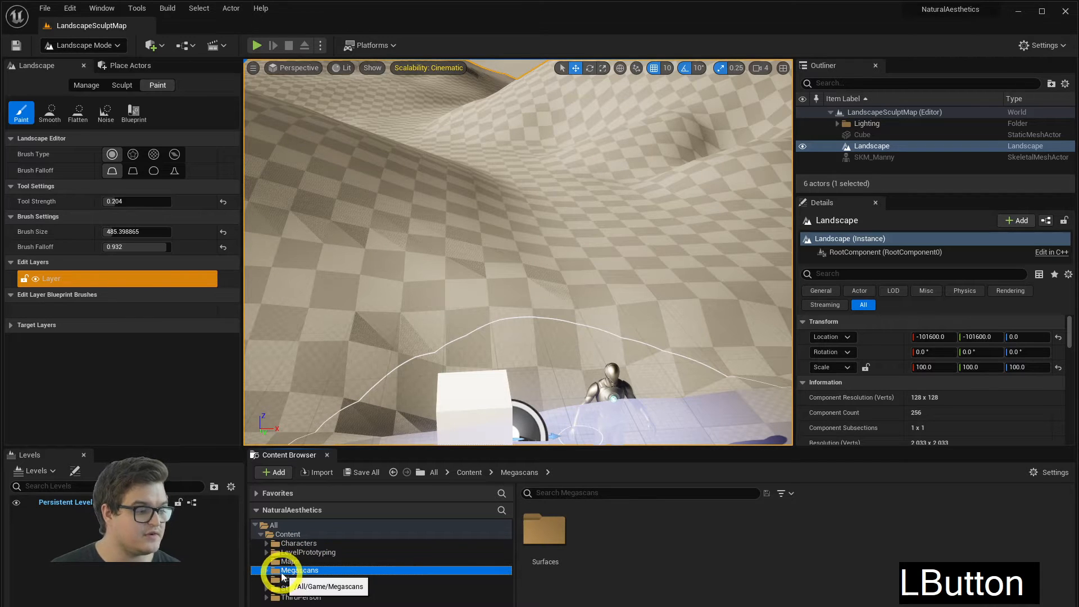
click(284, 534)
click(278, 571)
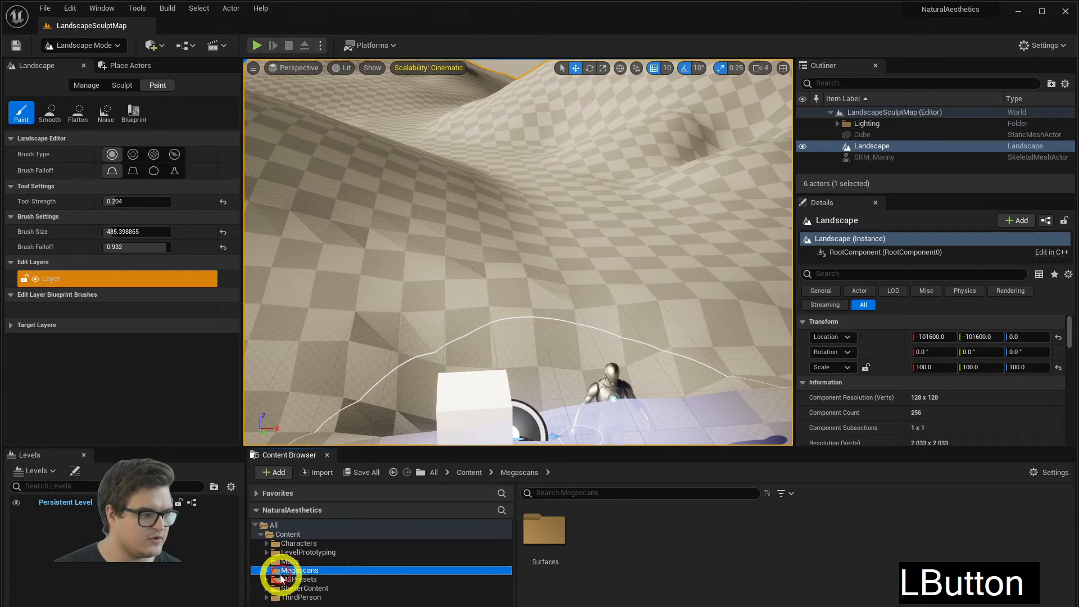
double_click(278, 572)
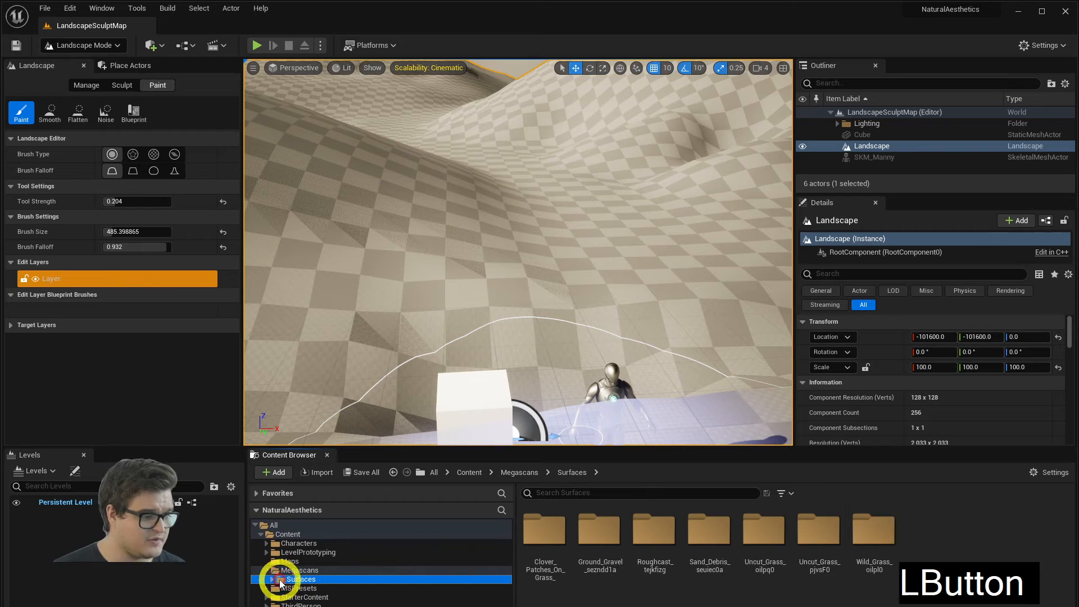
click(273, 579)
scroll(337, 590, down, 1)
scroll(345, 592, down, 1)
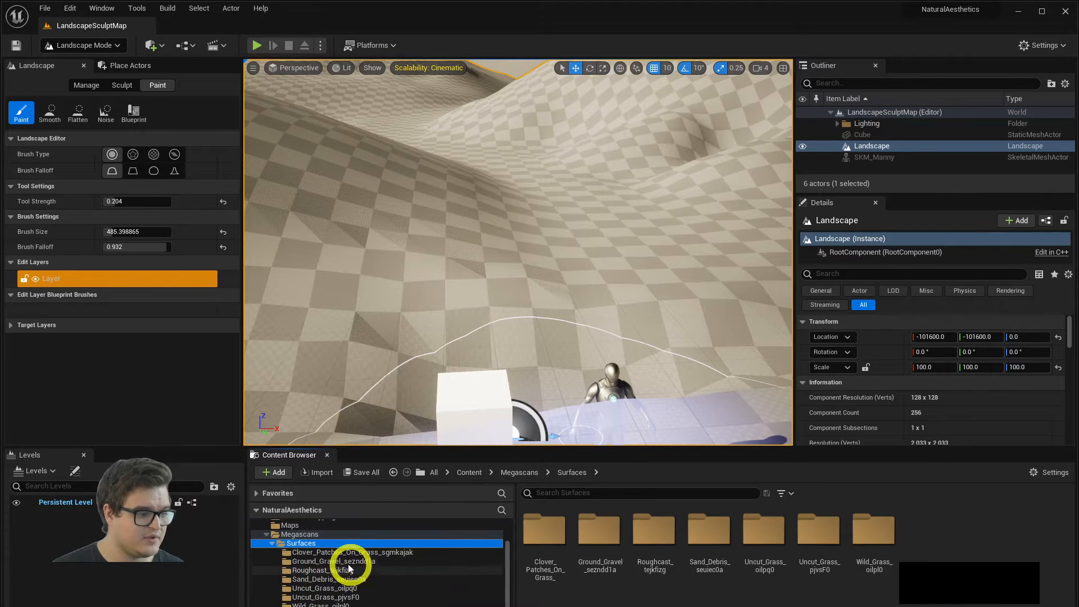
- Check the contents of the Ground Gravel and Roughcast folders and open the Clover_Patches_On_Grass_sgmkajak folder
click(332, 561)
key(Up)
key(Down)
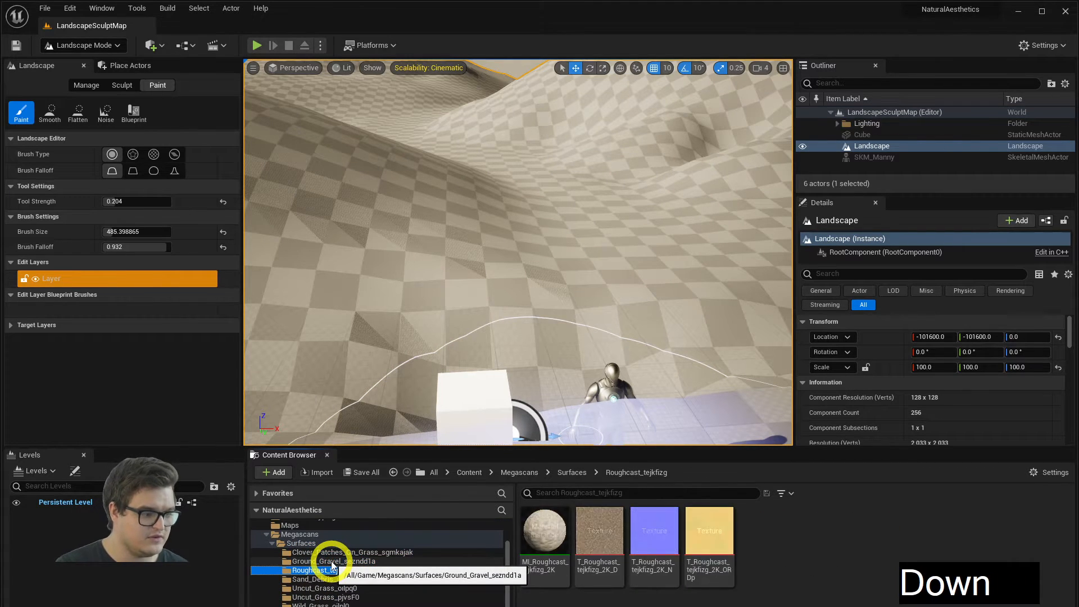
key(Up)
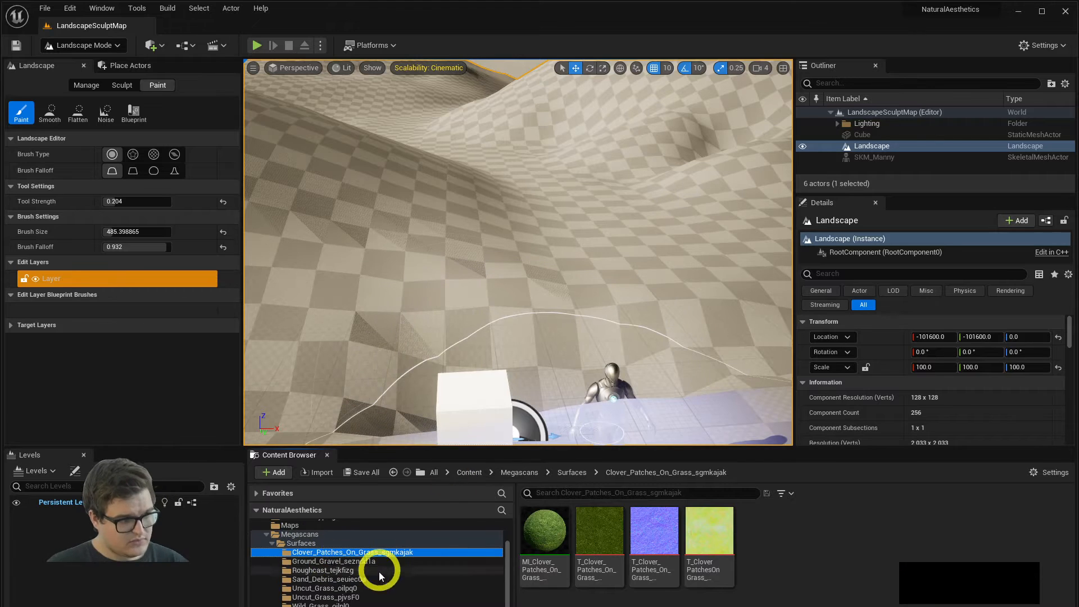
click(312, 544)
click(317, 553)
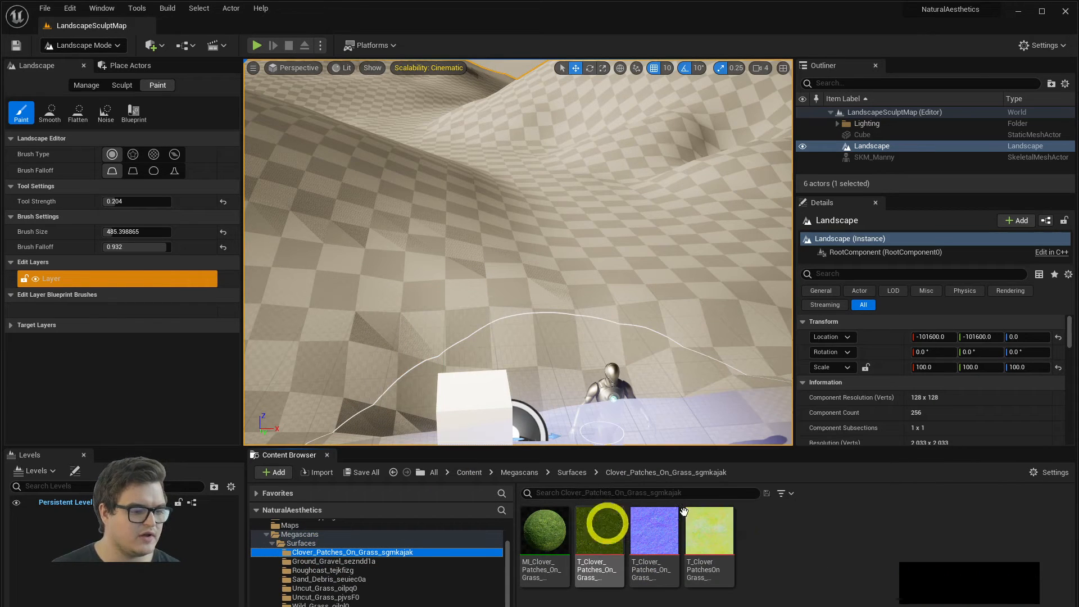
- Inspect the details of the Clover Patches diffuse, normal and ORDp textures
click(587, 565)
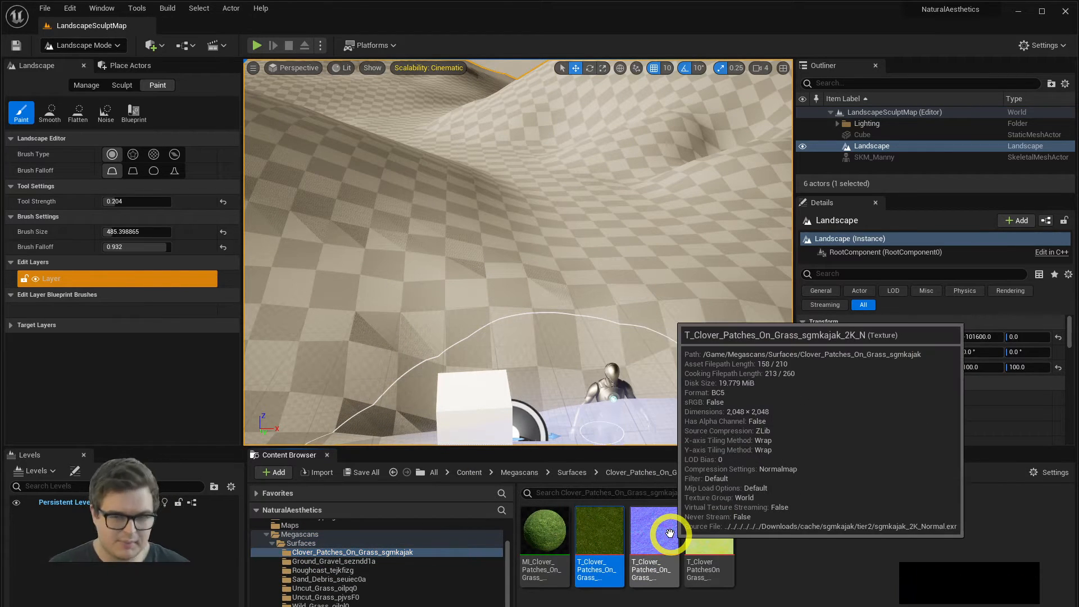
shift+click(706, 537)
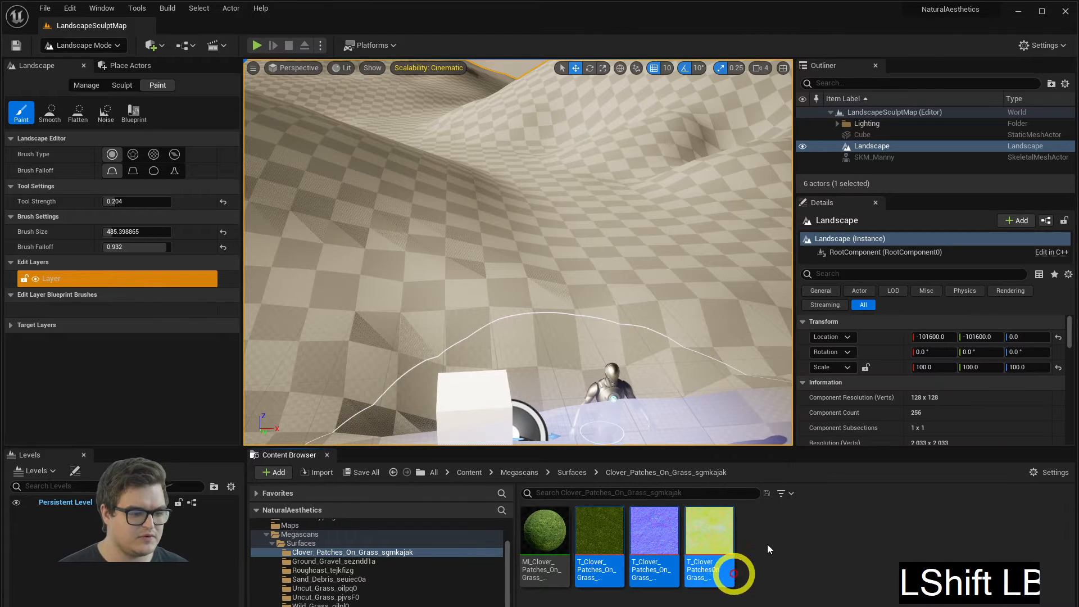
click(620, 522)
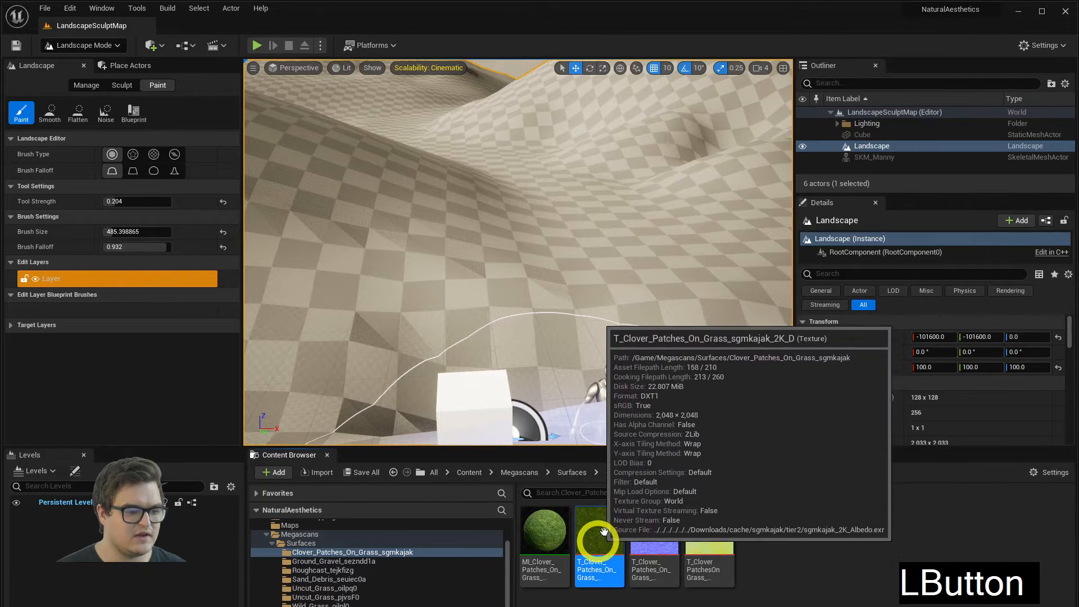
click(665, 516)
click(709, 535)
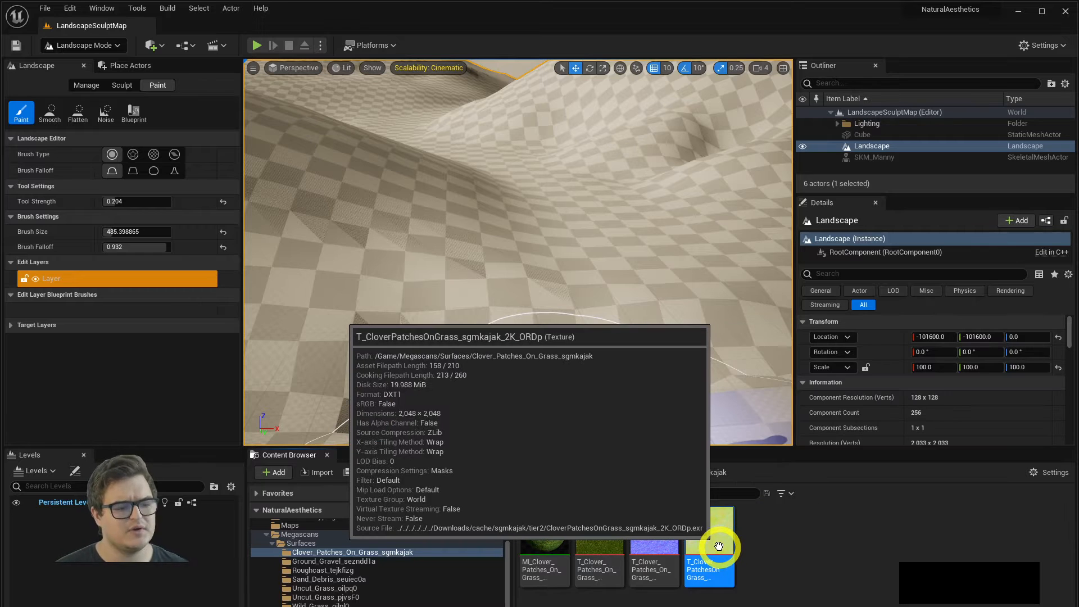
click(672, 531)
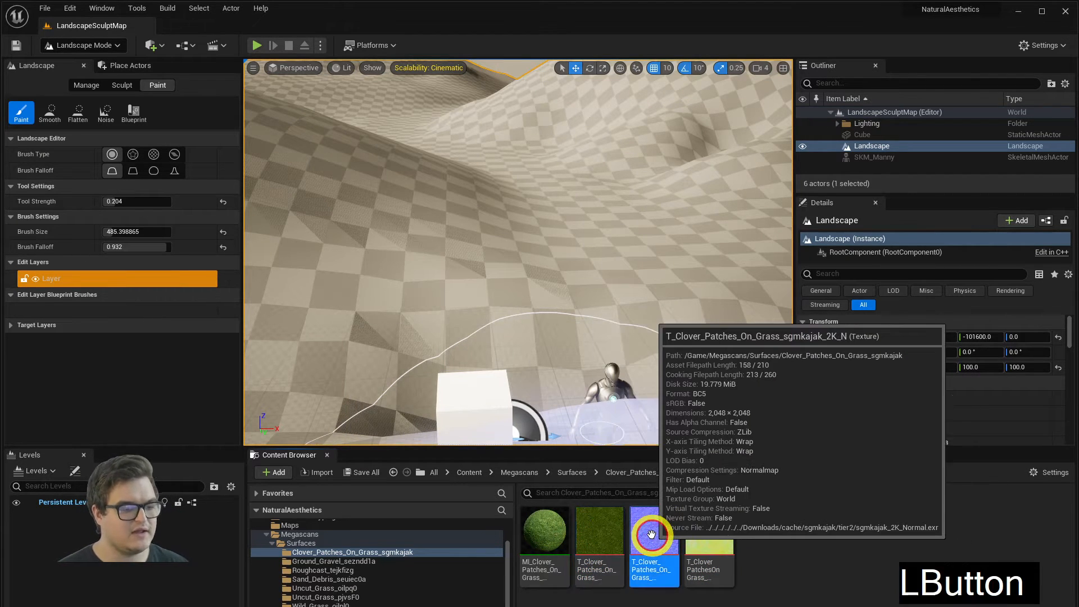
- Examine the Clover Patches material instance and compare it with its diffuse and normal textures
click(542, 539)
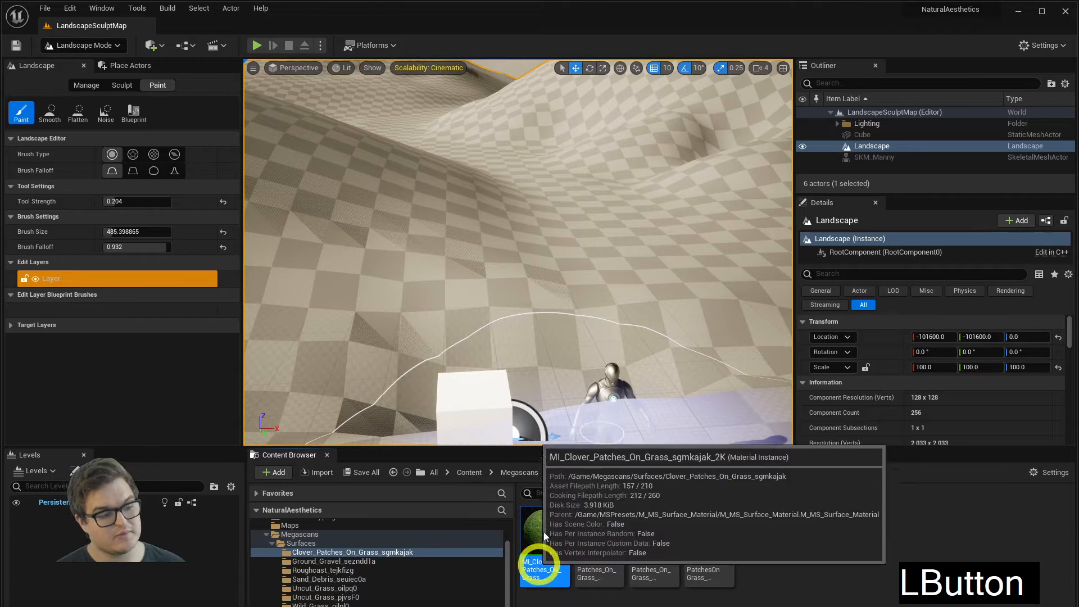
click(546, 535)
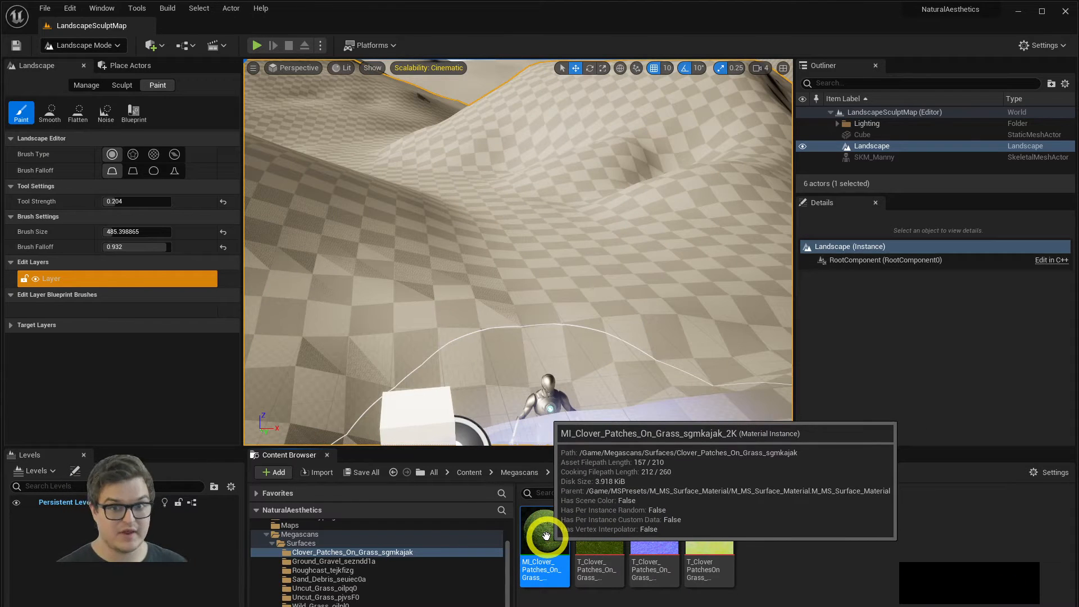
click(582, 538)
click(670, 529)
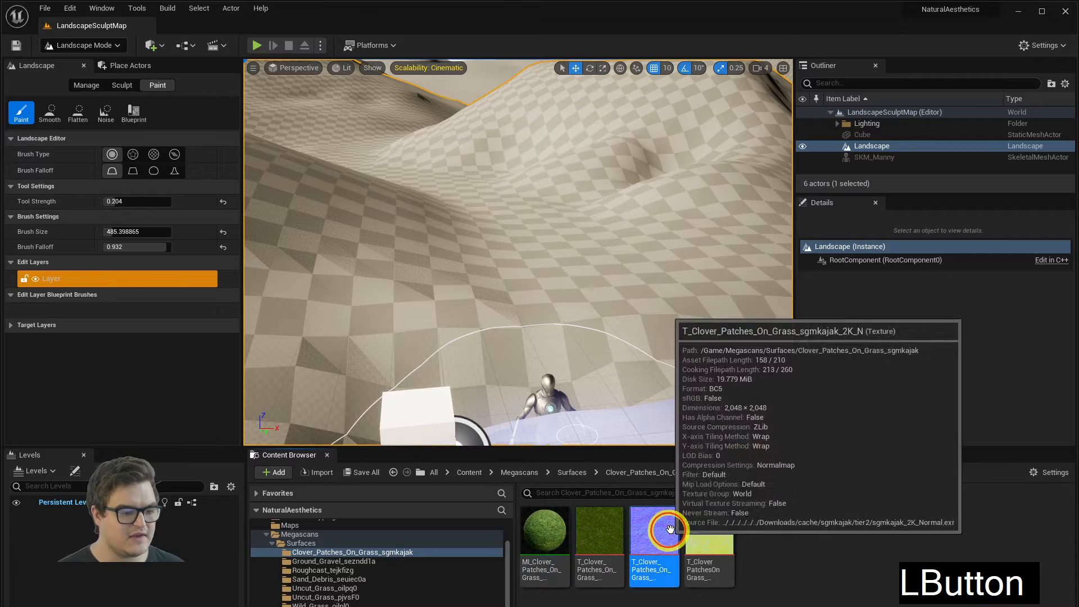
click(586, 574)
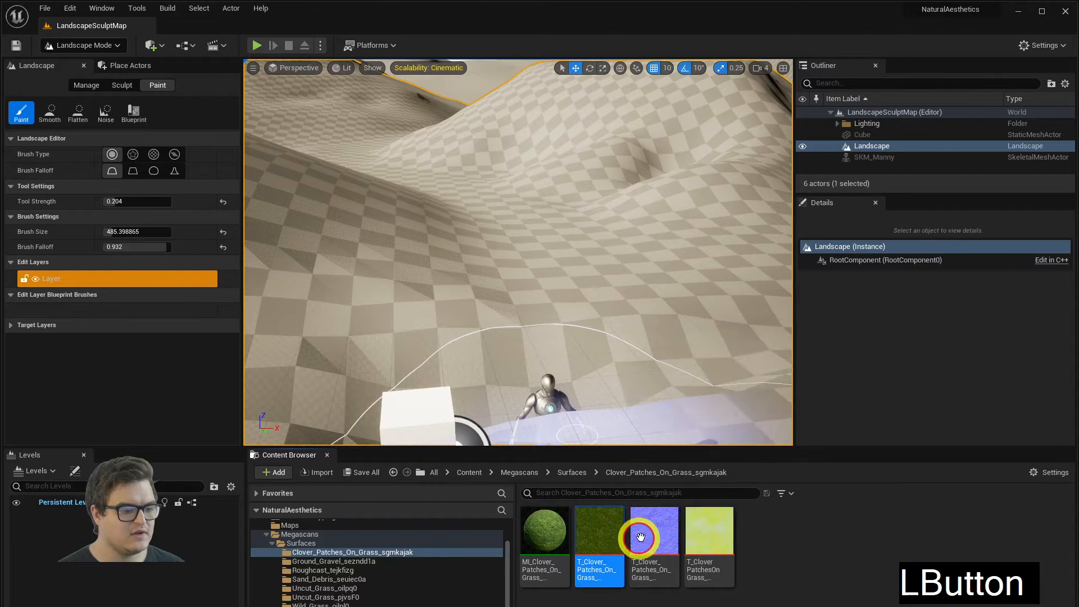
- Apply the MI_Clover_Patches_On_Grass material instance to the white cube beside the mannequin and inspect it from other angles
click(562, 519)
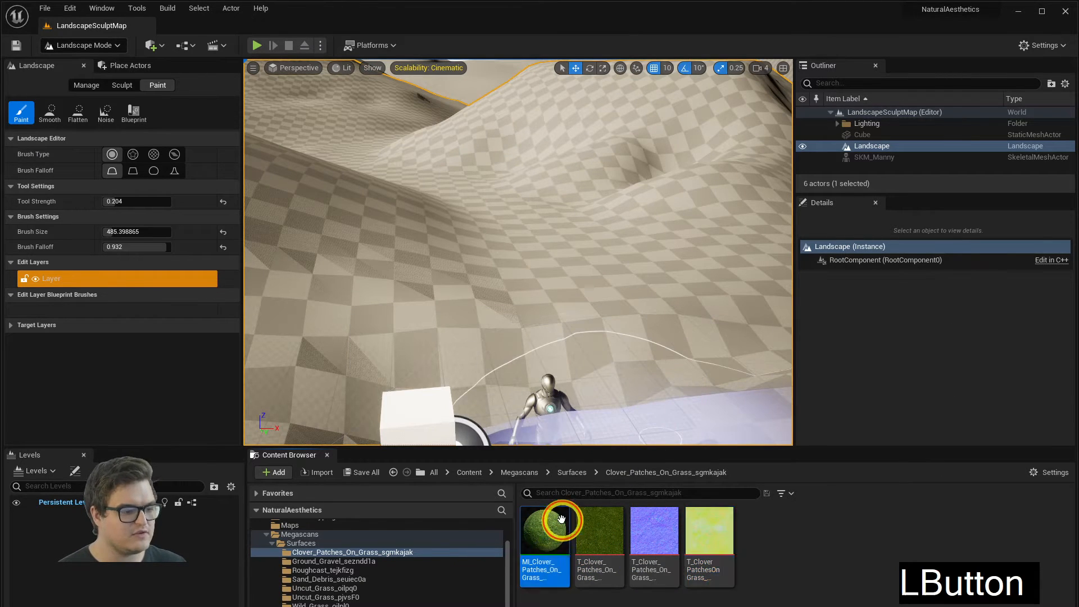
right_drag(564, 294, 570, 446)
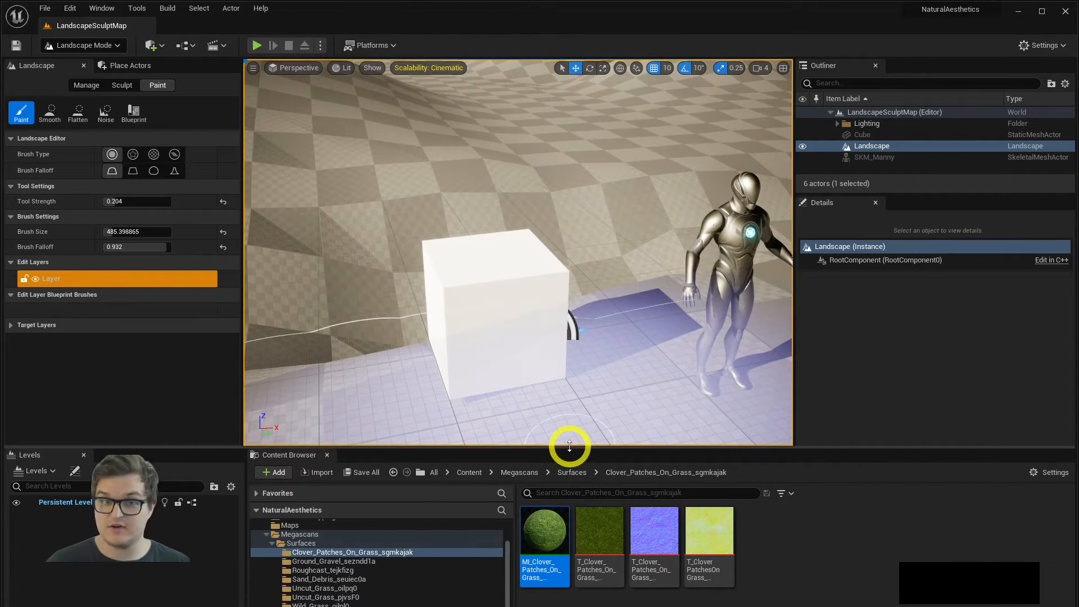
drag(549, 584, 477, 284)
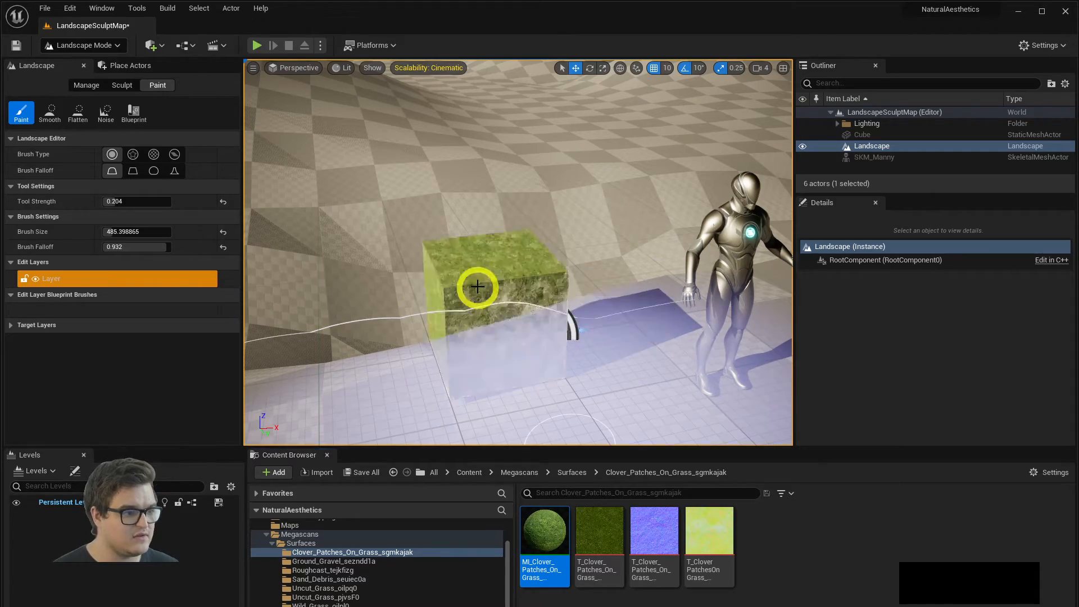
right_drag(477, 284, 646, 310)
key(a)
key(d)
- Try to apply the Clover Patches material instance directly to the landscape hillside
drag(555, 525, 309, 175)
mouse_move(558, 219)
right_down()
mouse_move(385, 169)
mouse_move(347, 186)
mouse_move(614, 188)
mouse_move(565, 221)
right_up()
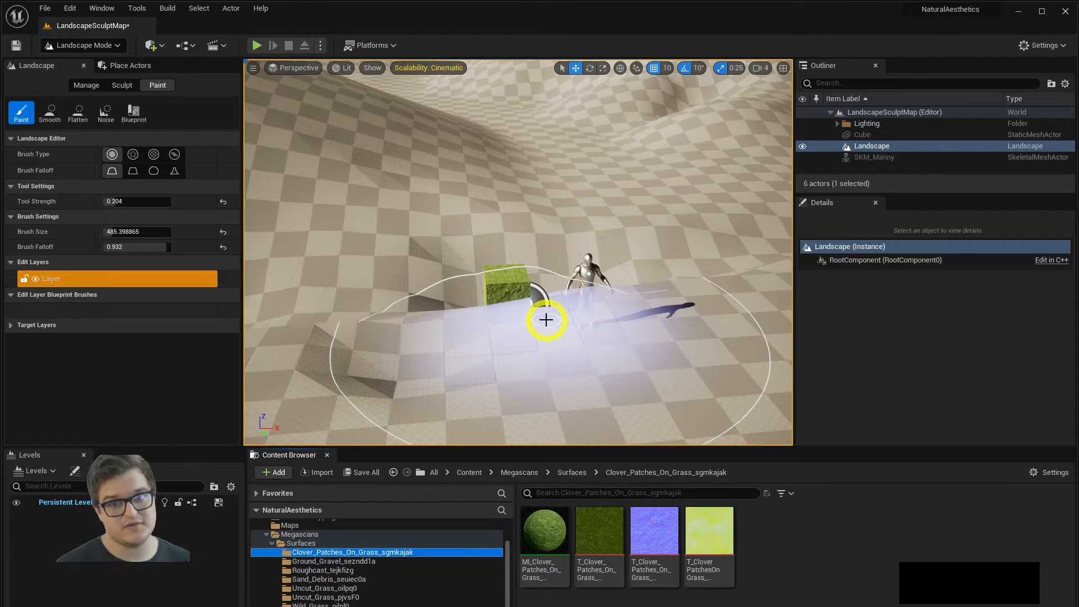
mouse_move(525, 156)
right_down()
mouse_move(506, 217)
mouse_move(486, 221)
mouse_move(501, 224)
mouse_move(487, 212)
mouse_move(511, 224)
right_up()
- Compare the Clover Patches material instance with the Ground Gravel material instance and diffuse texture, ending in the Clover Patches folder
click(546, 516)
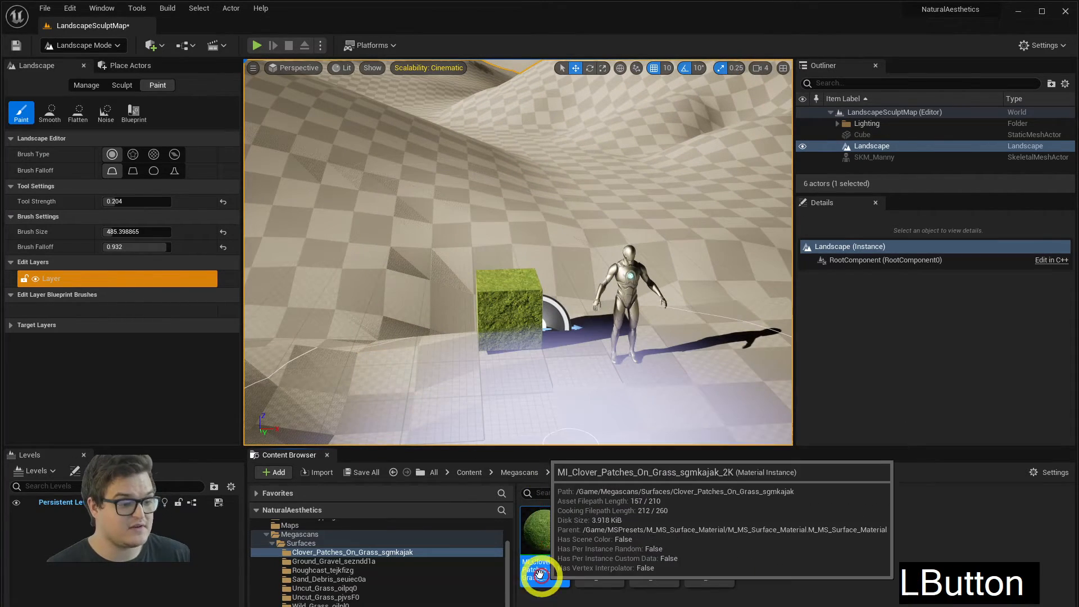
click(337, 561)
click(541, 530)
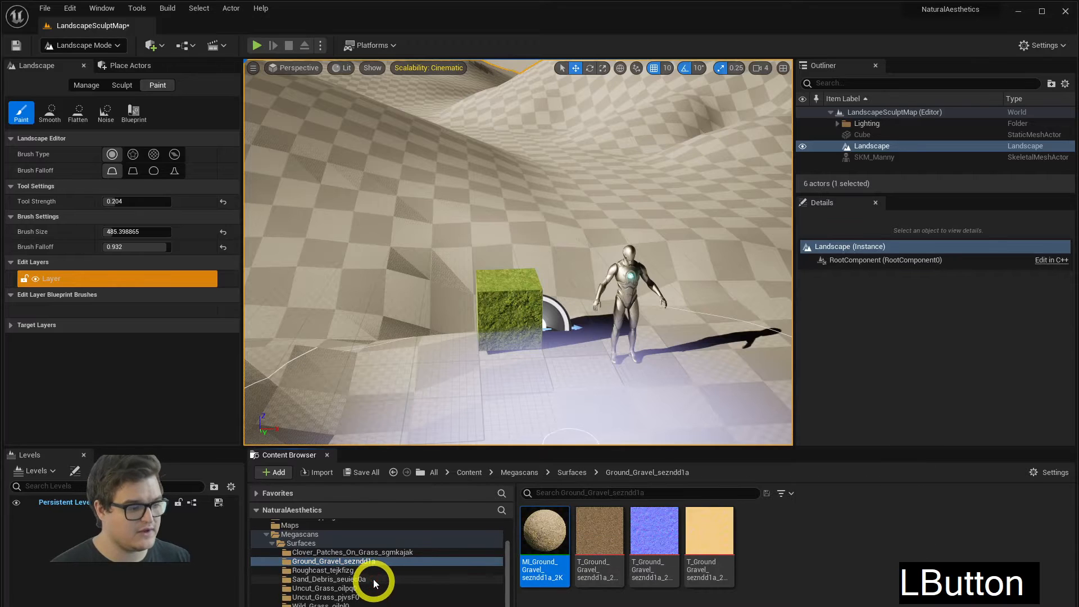
mouse_move(596, 522)
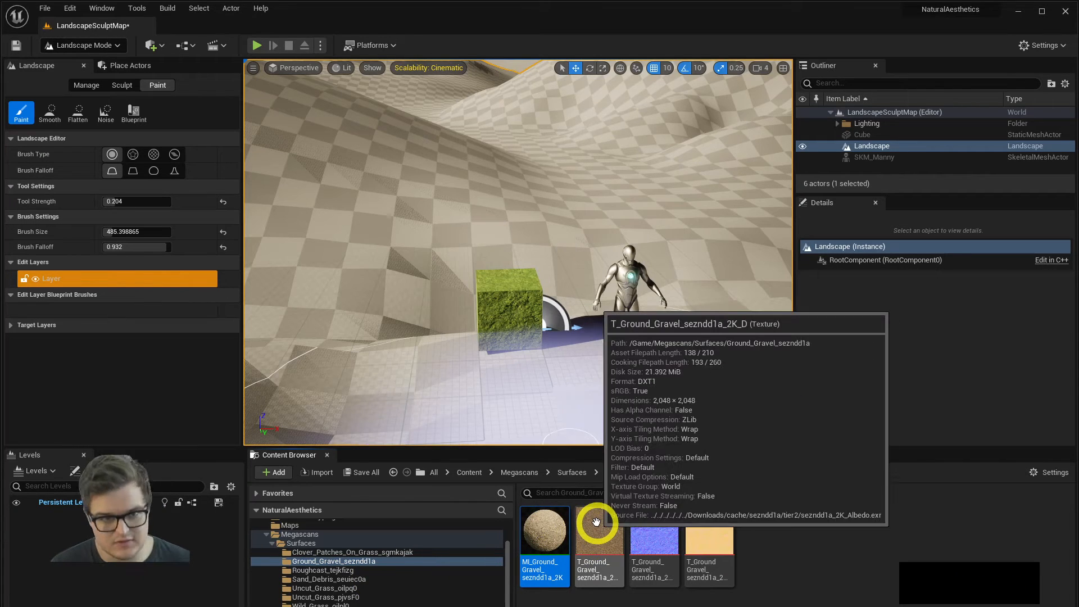
click(350, 552)
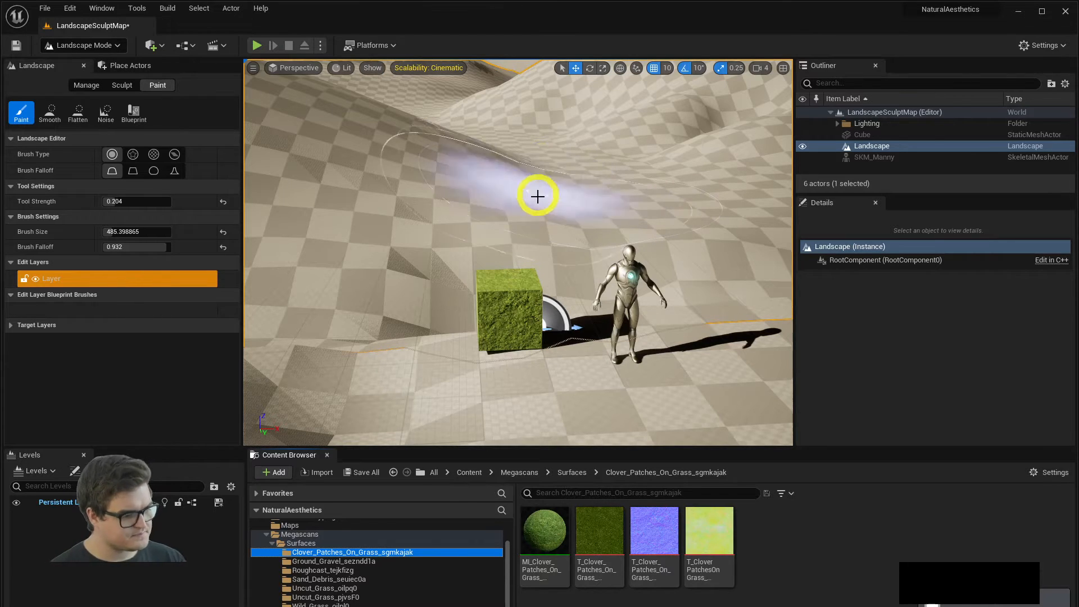
- Browse the Megascans Surfaces folder and select all its surface folders, Clover Patches through Wild Grass, to list their assets together
click(271, 543)
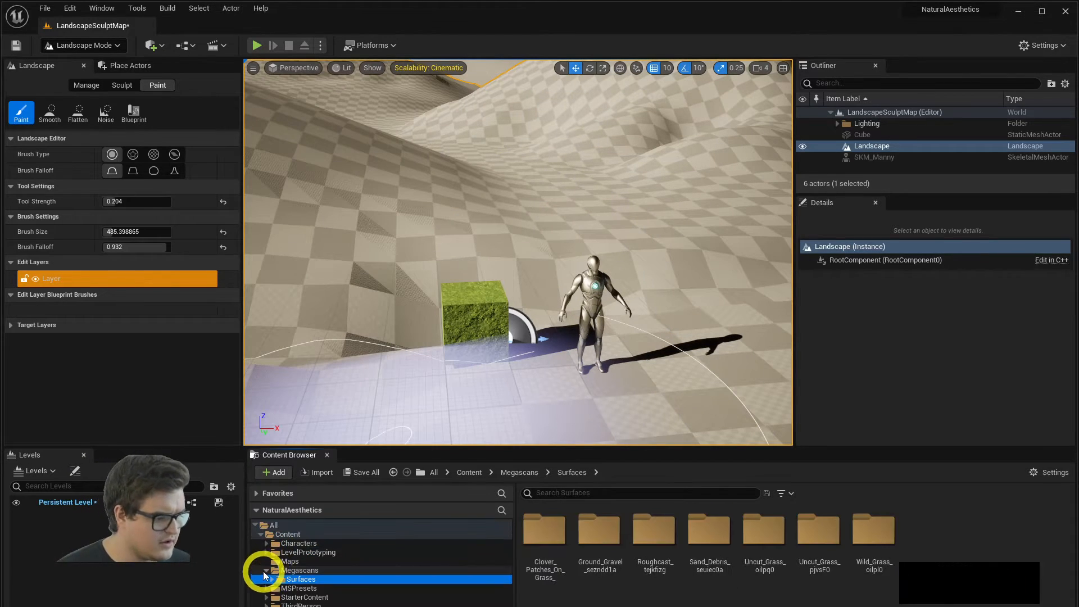
click(271, 579)
click(304, 588)
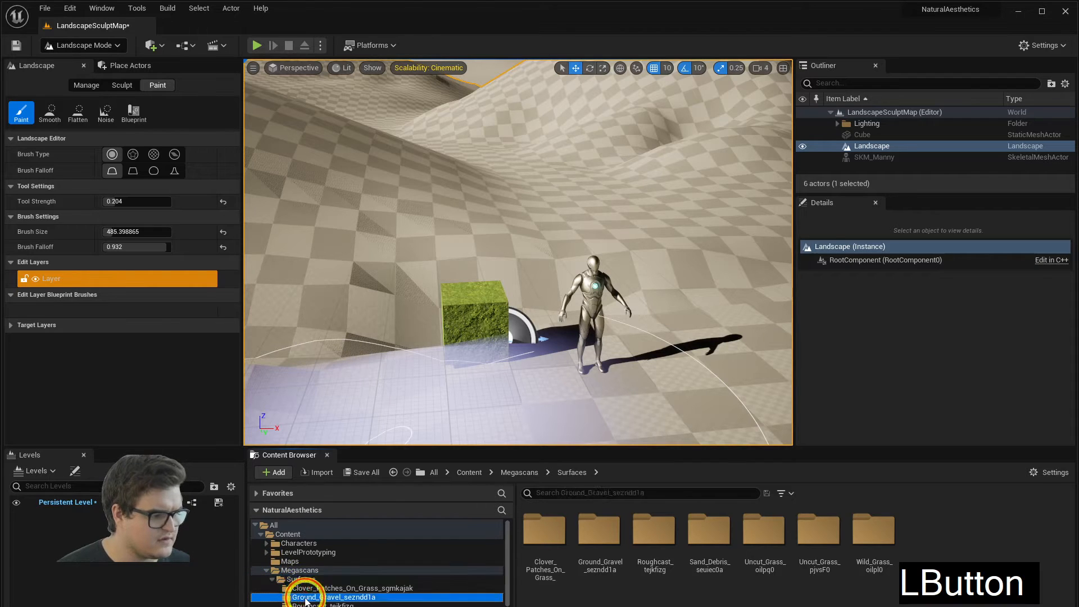
click(308, 538)
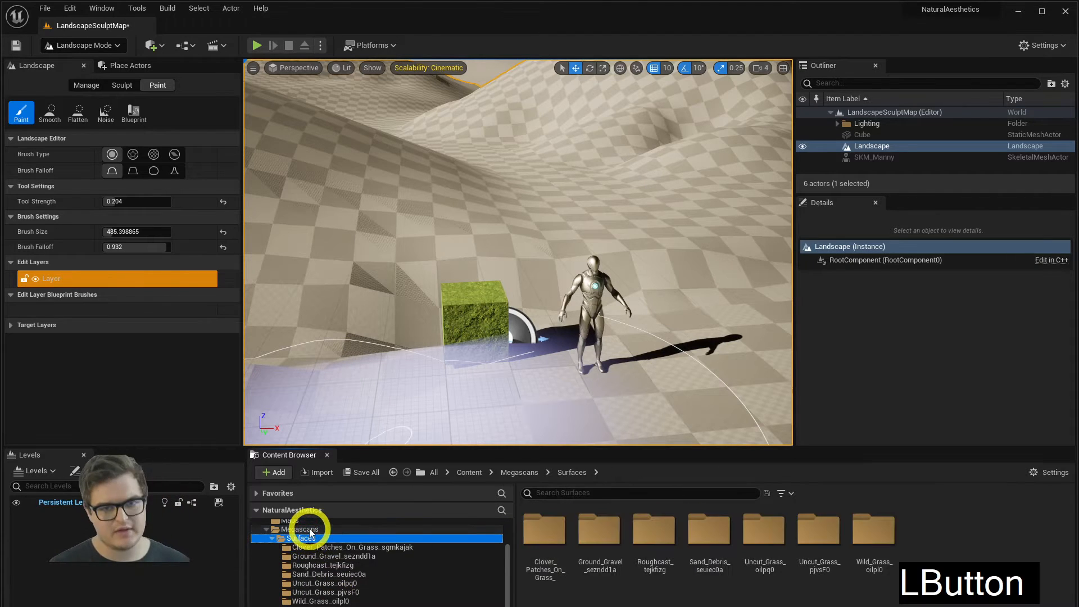
click(305, 530)
click(306, 538)
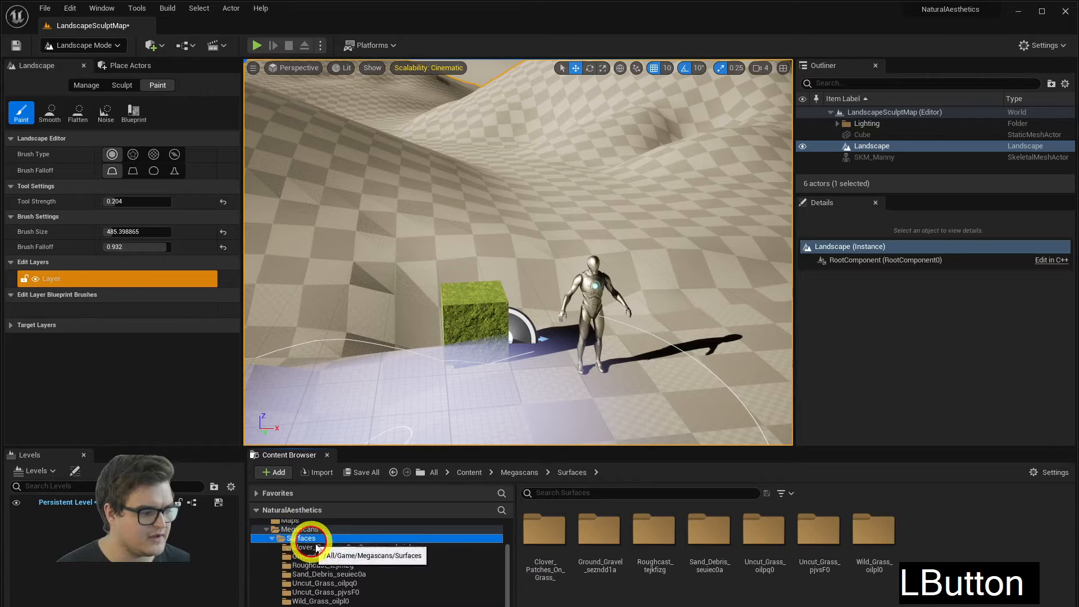
click(315, 547)
shift+click(306, 600)
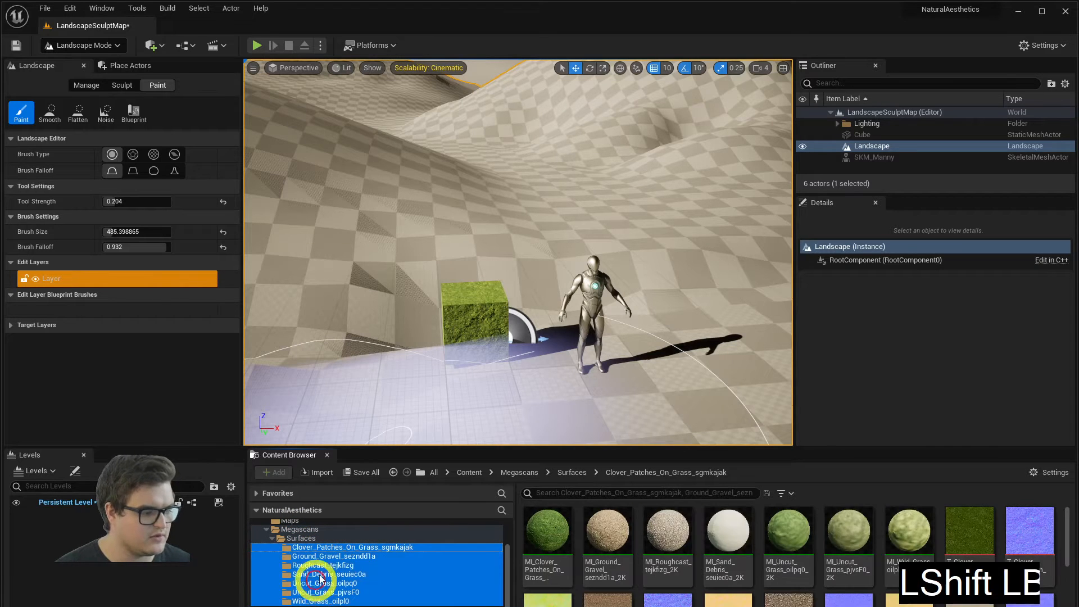
- Collapse the Megascans folders and create a new folder named Materials inside Content
click(272, 538)
click(268, 563)
click(267, 570)
click(296, 536)
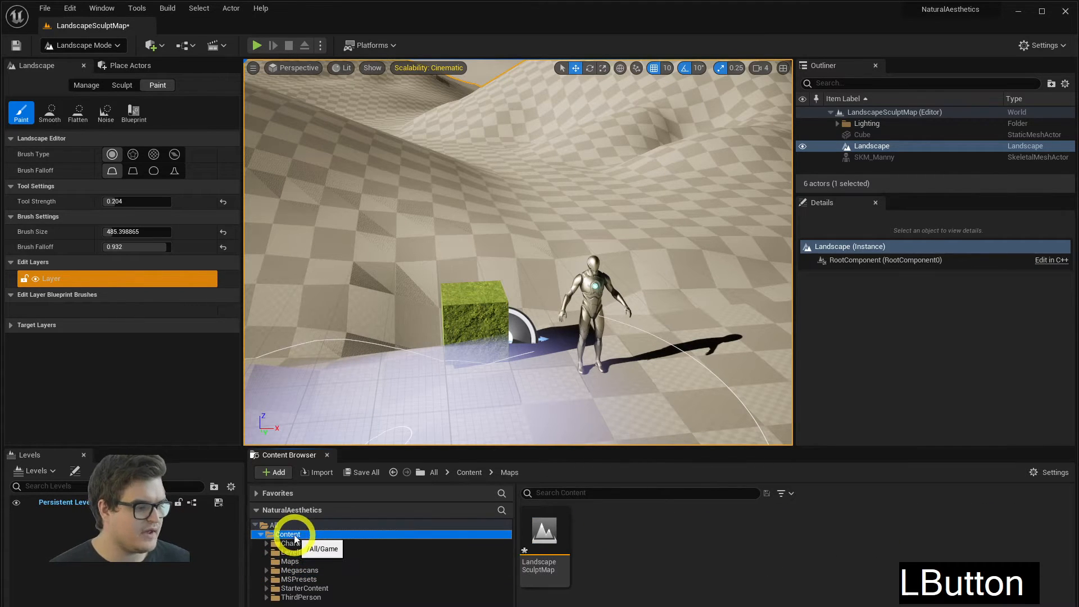
right_click(310, 538)
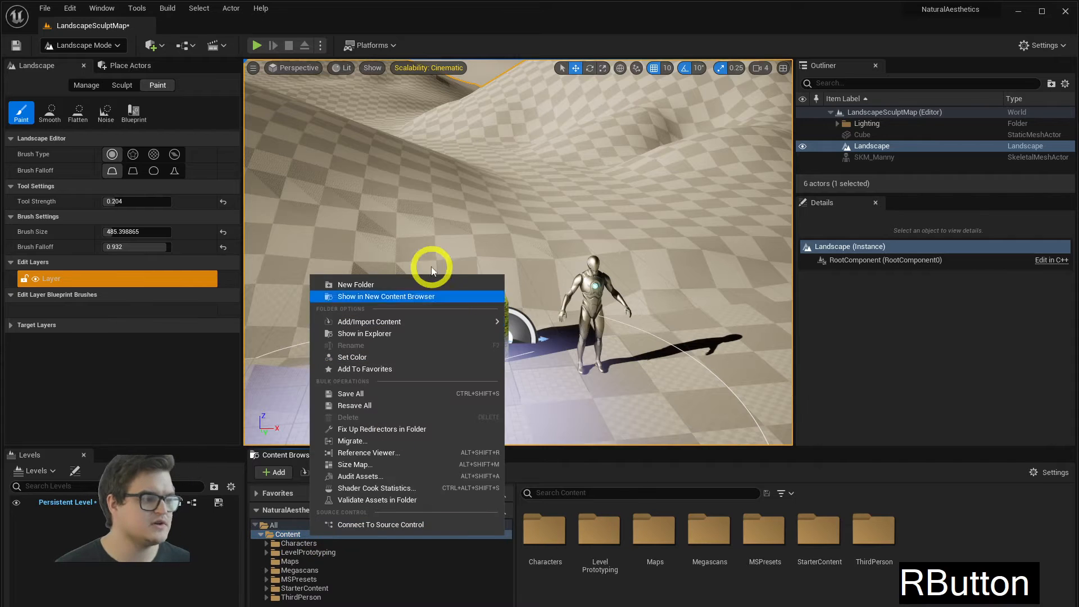
click(414, 282)
text(Materials)
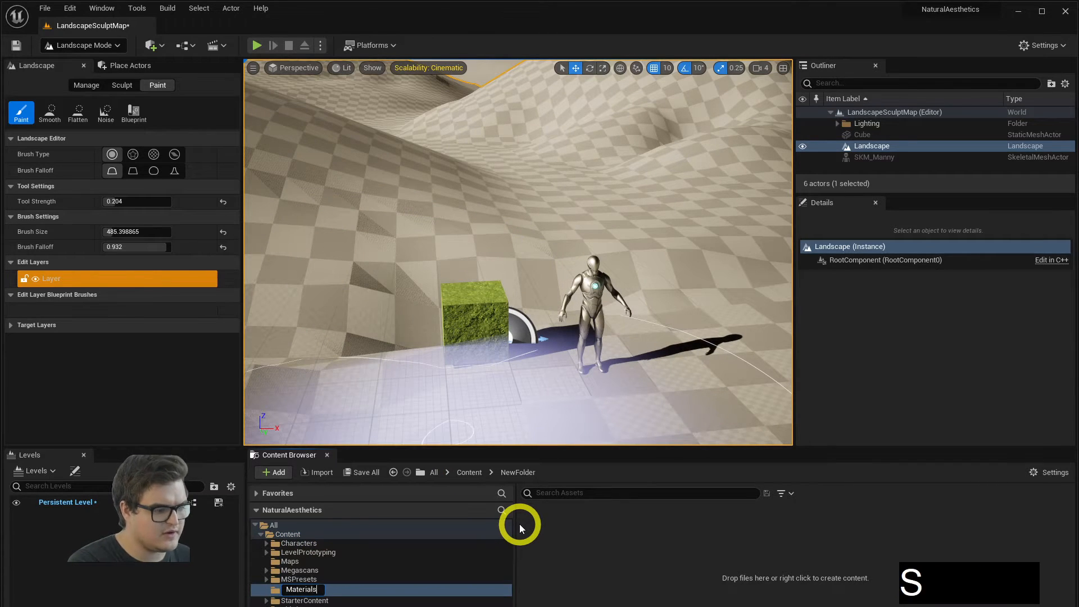
key(Return)
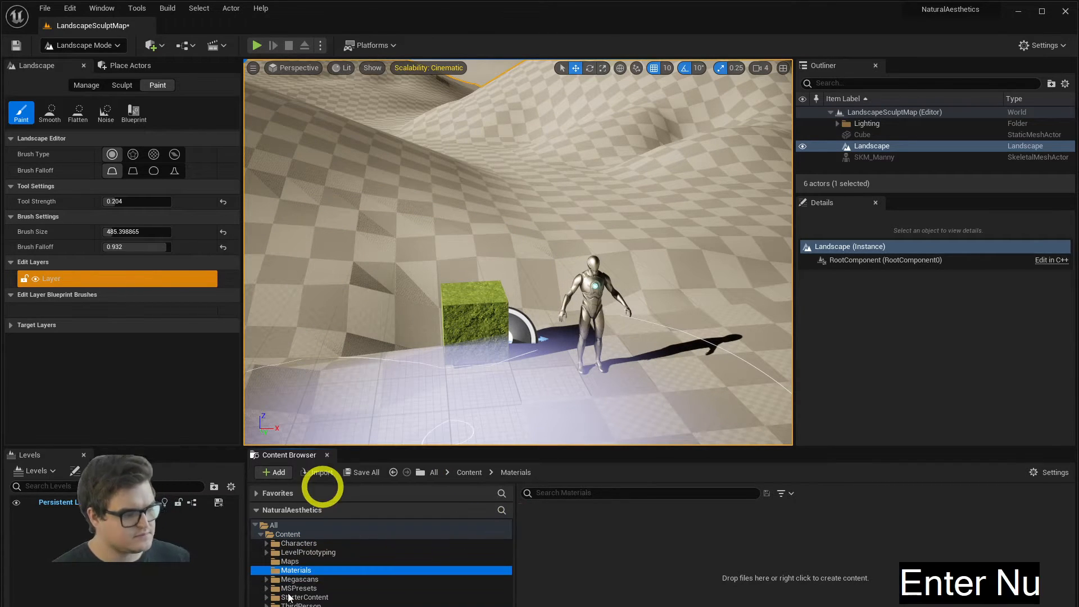
click(295, 570)
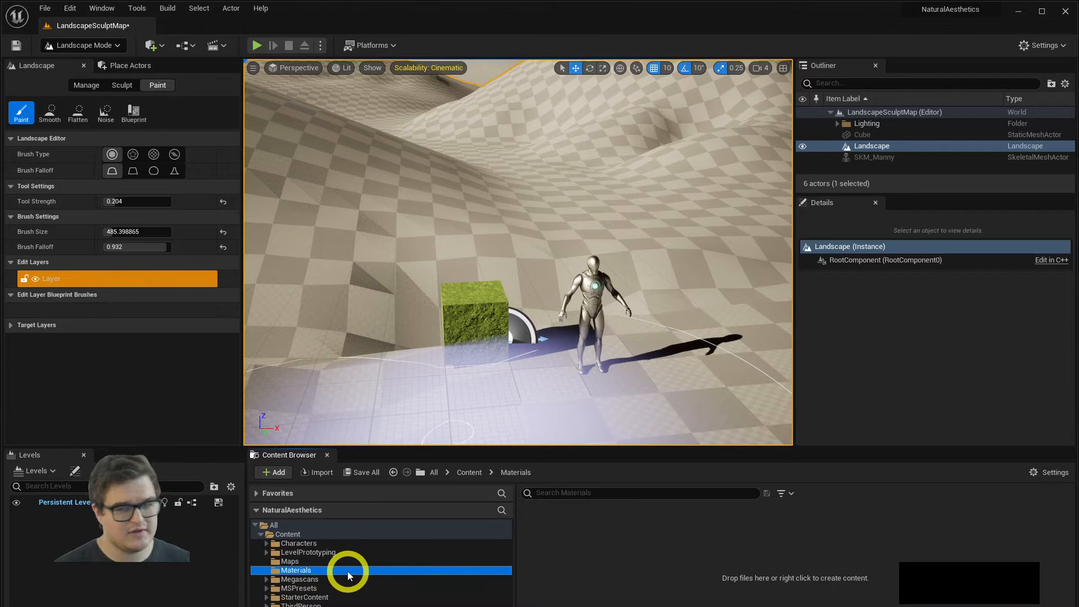
- Create a new material named M_LandscapeLayer in the Materials folder
click(552, 548)
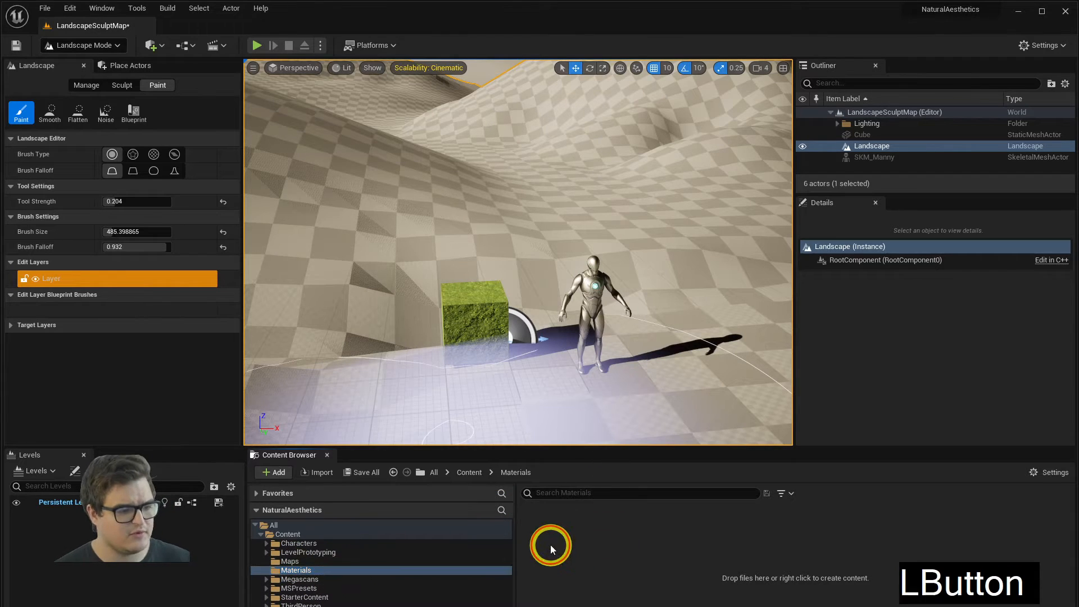
right_click(569, 542)
click(427, 569)
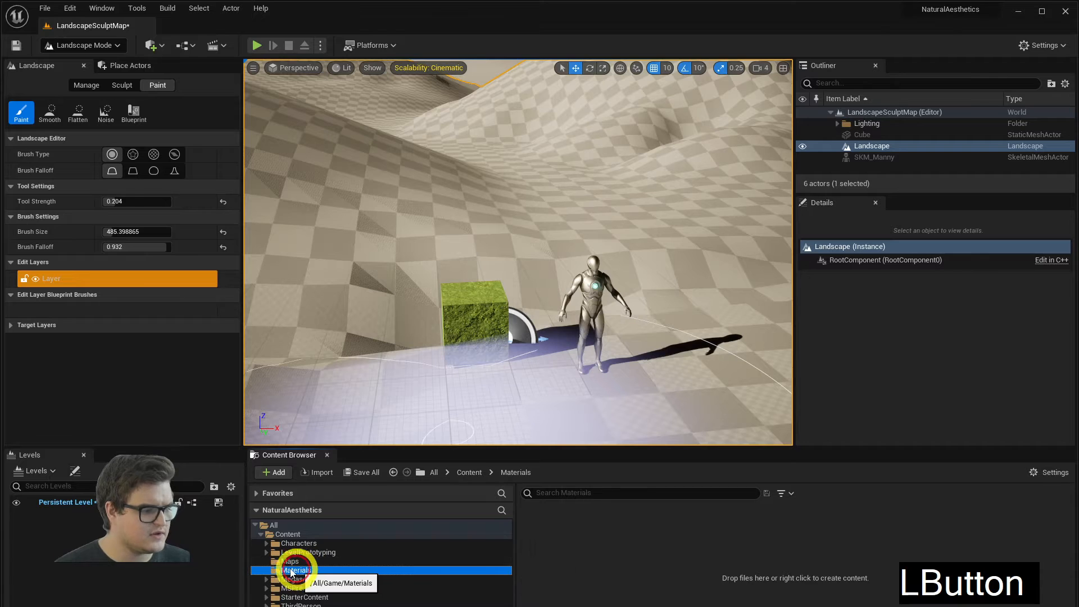
right_click(573, 534)
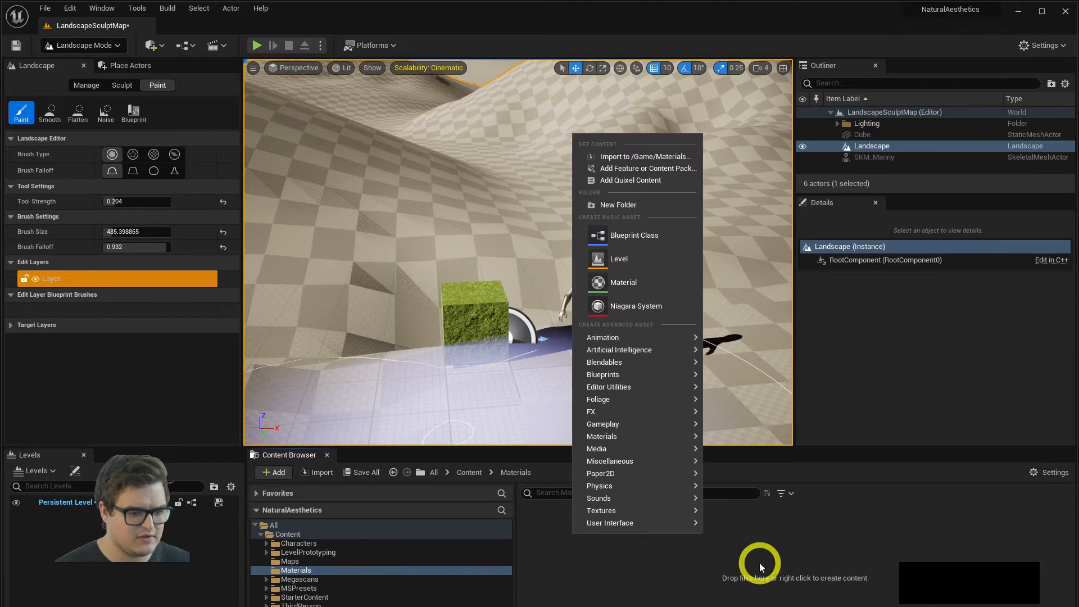
click(506, 524)
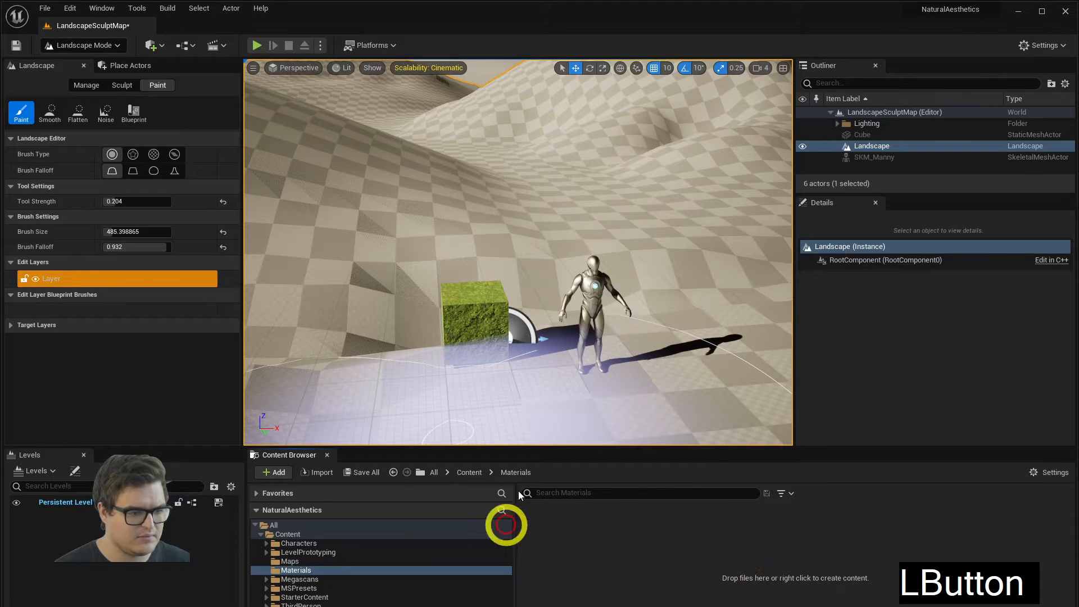
right_click(620, 550)
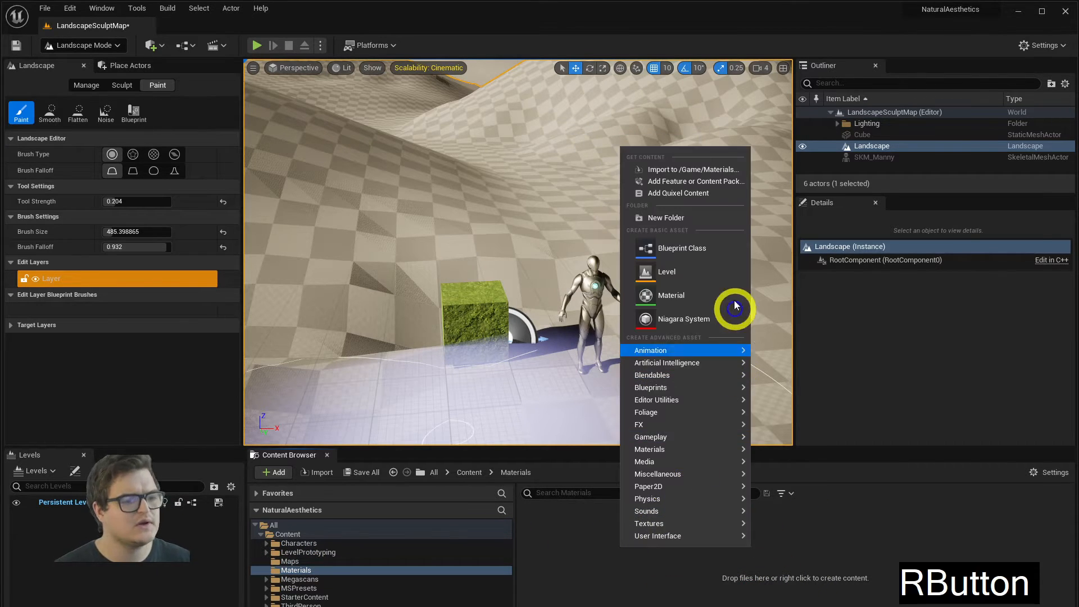
click(671, 296)
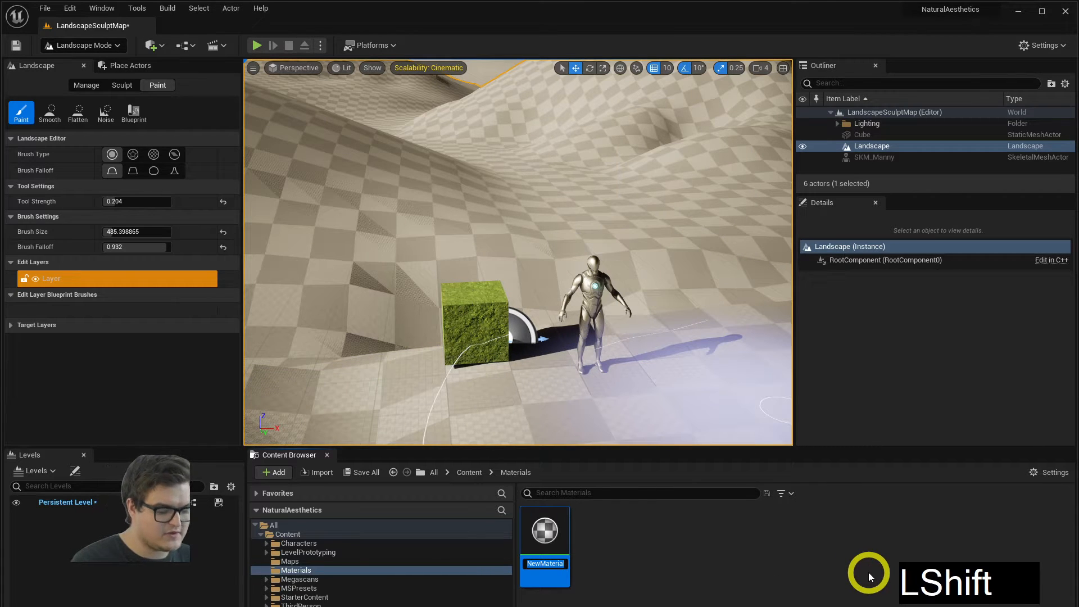
text(M_)
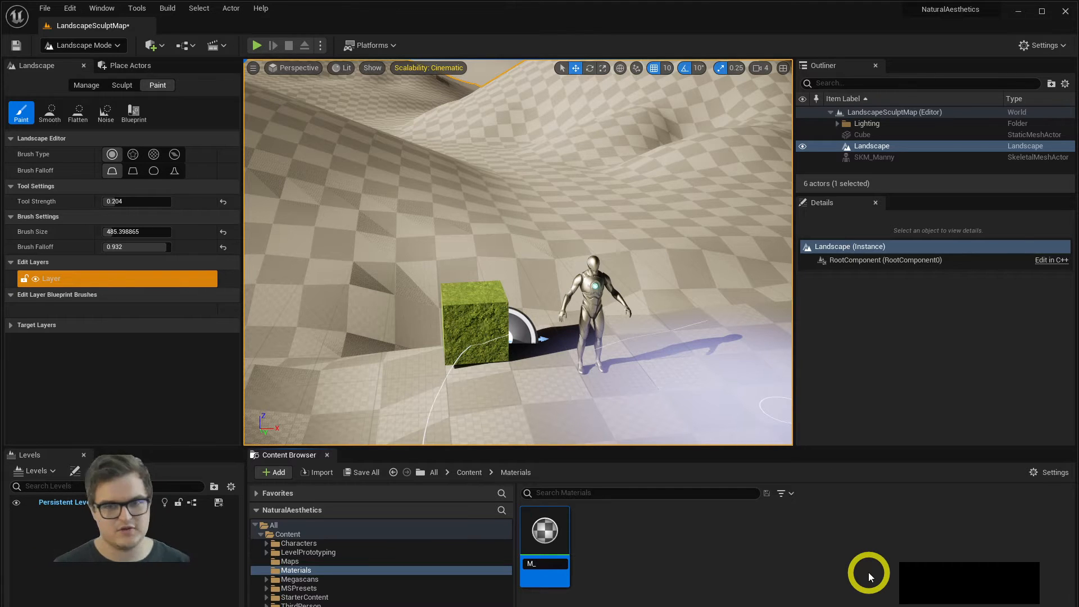
text(La)
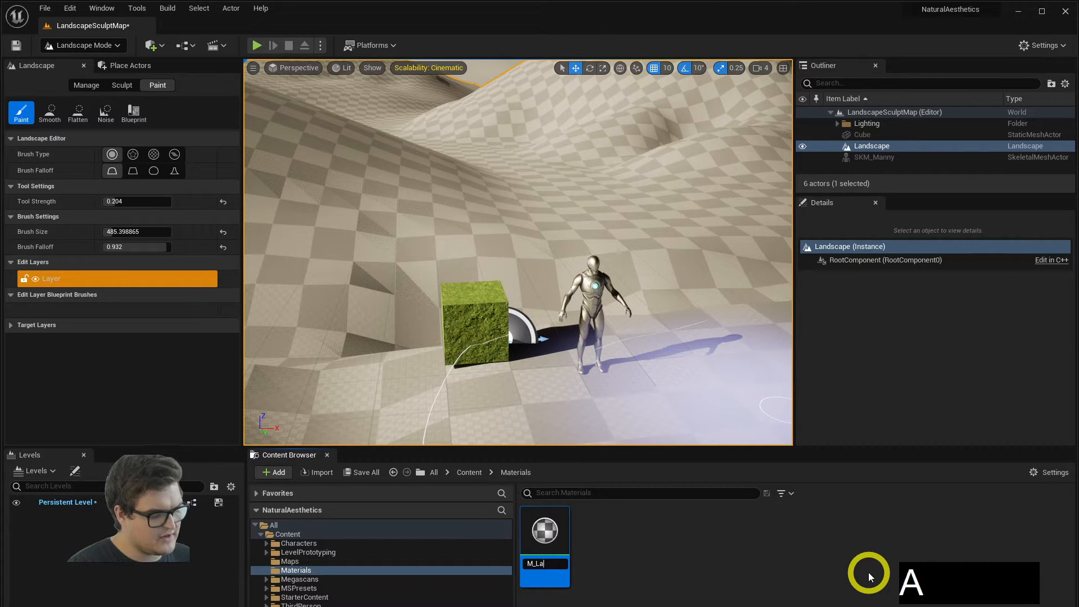
text(ndscapeLayer)
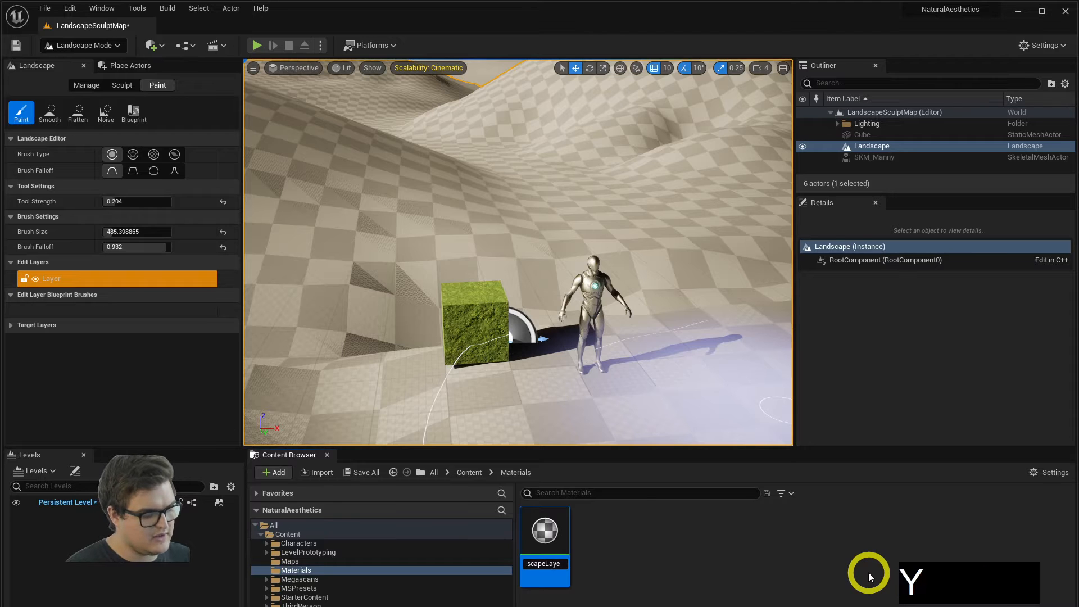
key(Return)
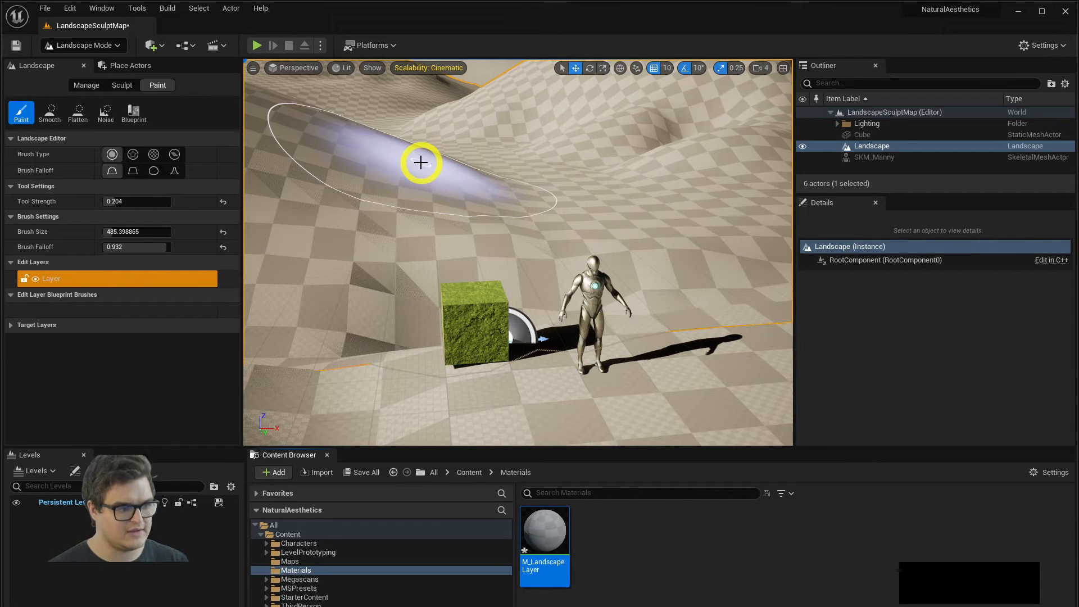
- Open M_LandscapeLayer for editing and move its result node up and to the right in the material graph
double_click(548, 531)
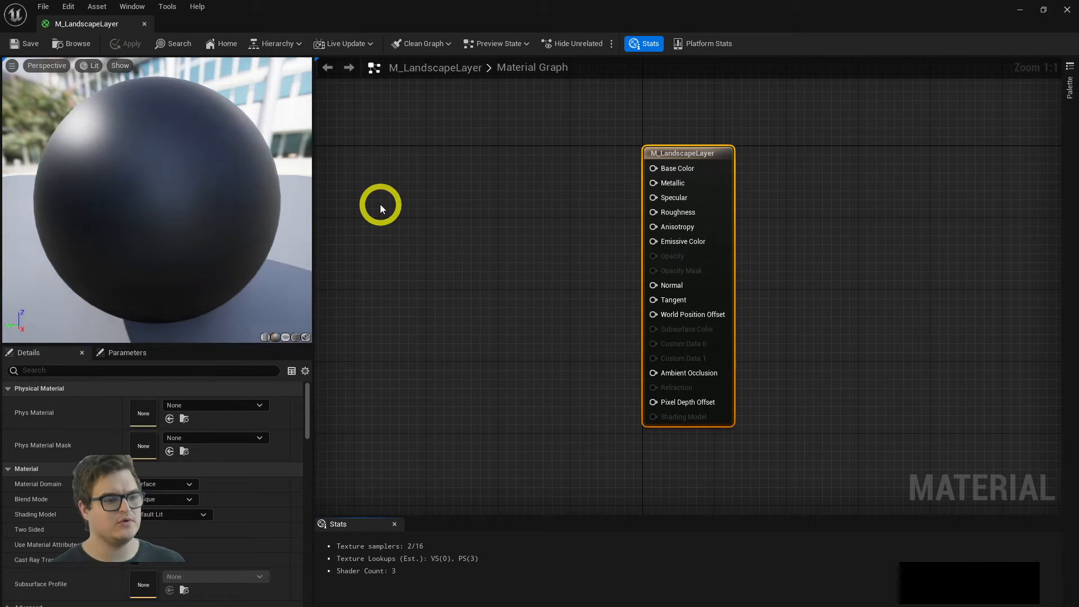
right_drag(527, 224, 659, 243)
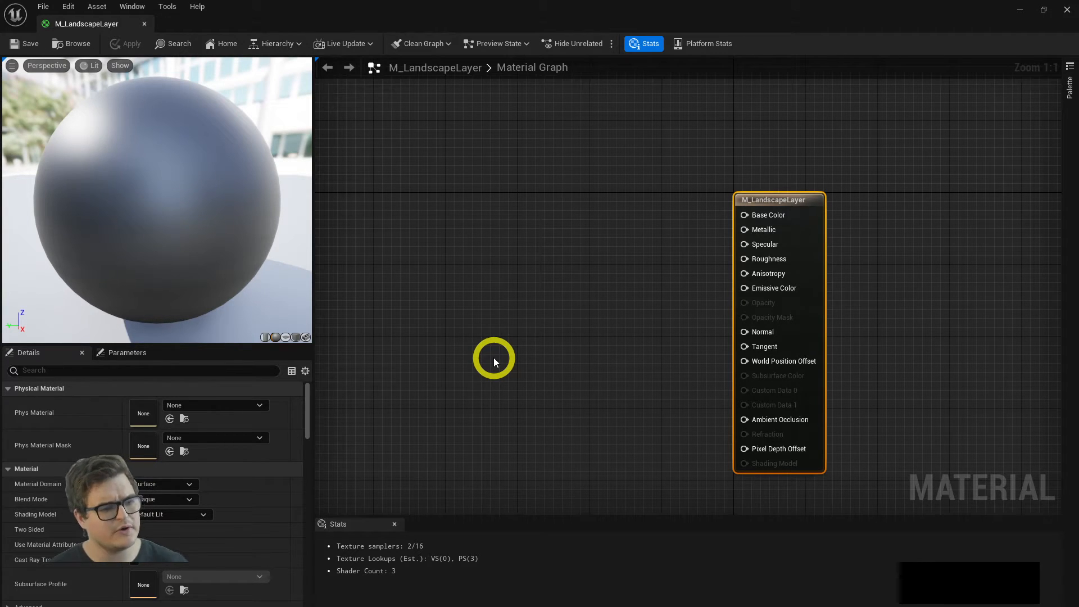
drag(802, 203, 838, 167)
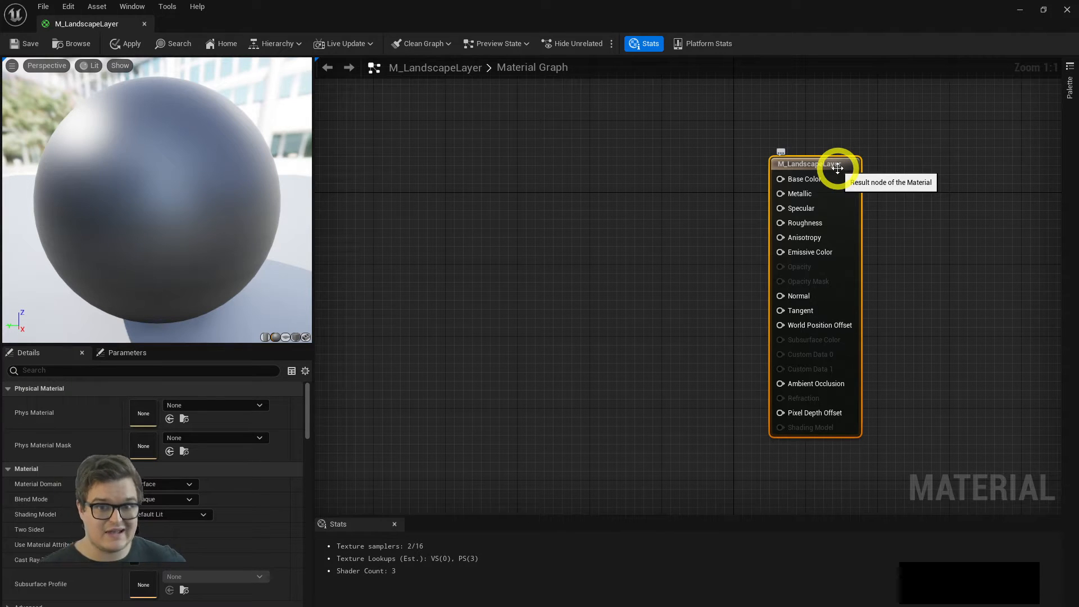
click(730, 192)
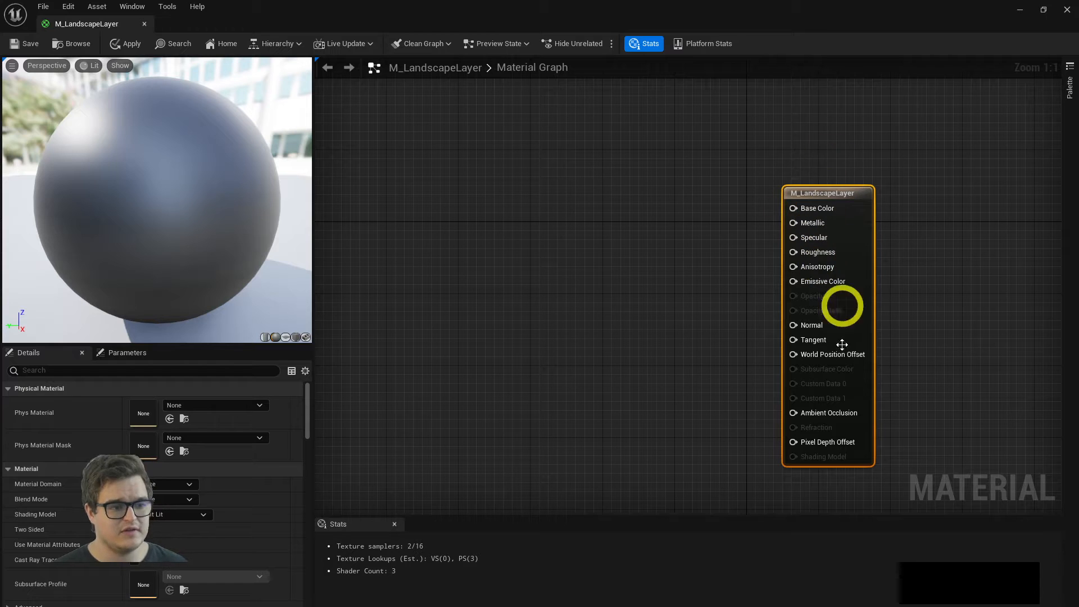
- Shift the M_LandscapeLayer result node slightly left in the graph and point out its Base Color input
right_drag(705, 262, 696, 261)
scroll(697, 261, down, 6)
right_drag(624, 274, 615, 269)
scroll(615, 269, up, 4)
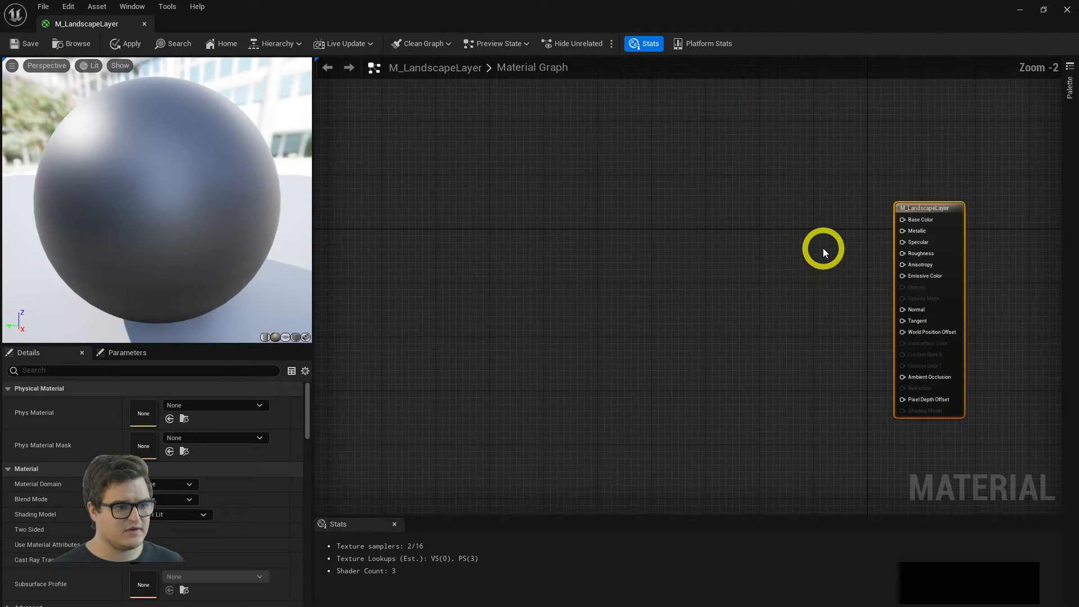
scroll(822, 248, up, 2)
right_drag(822, 248, 726, 242)
drag(878, 188, 832, 193)
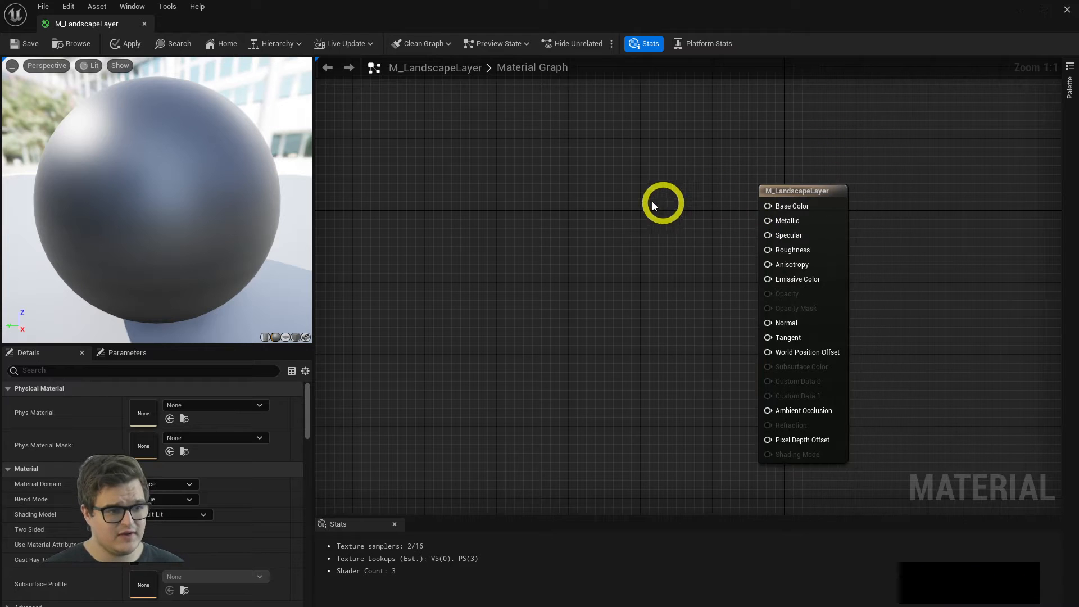
click(769, 206)
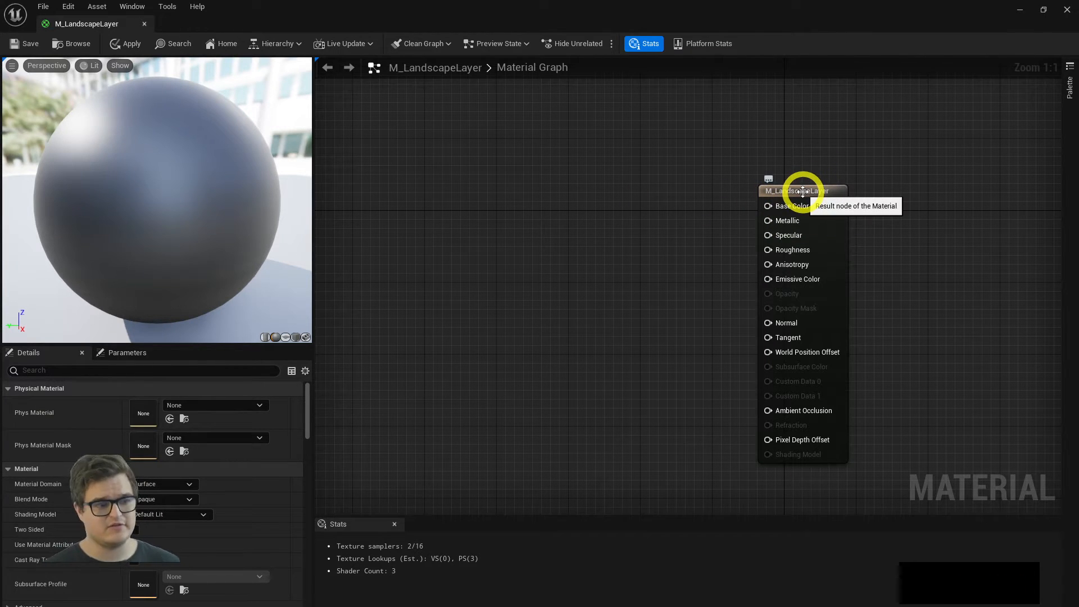
- Add a Constant3Vector node to the material graph and place it well to the left of the M_LandscapeLayer result node
click(615, 226)
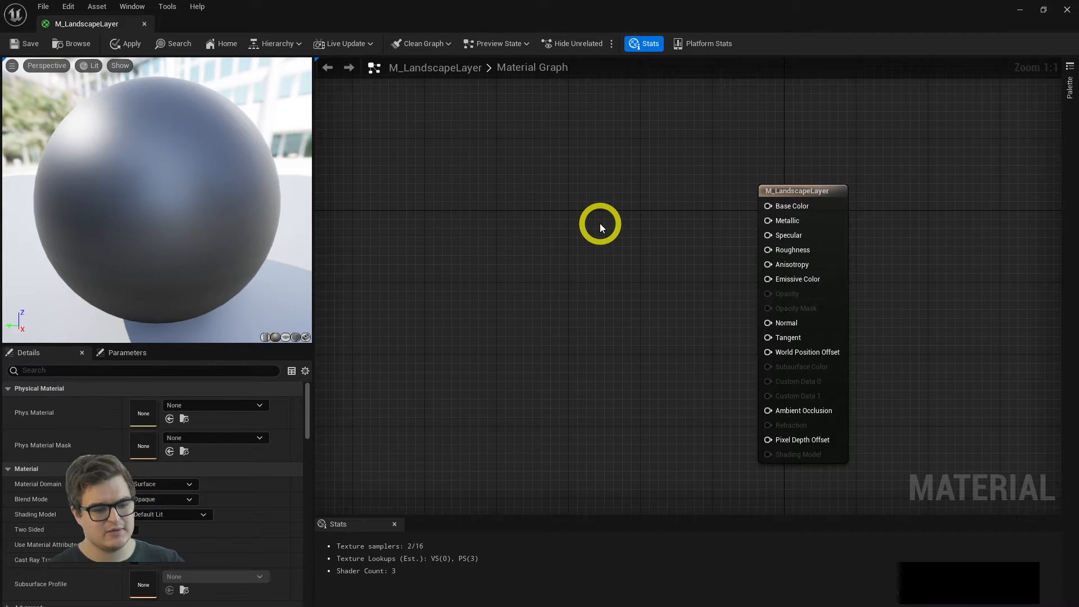
key(3)
click(572, 224)
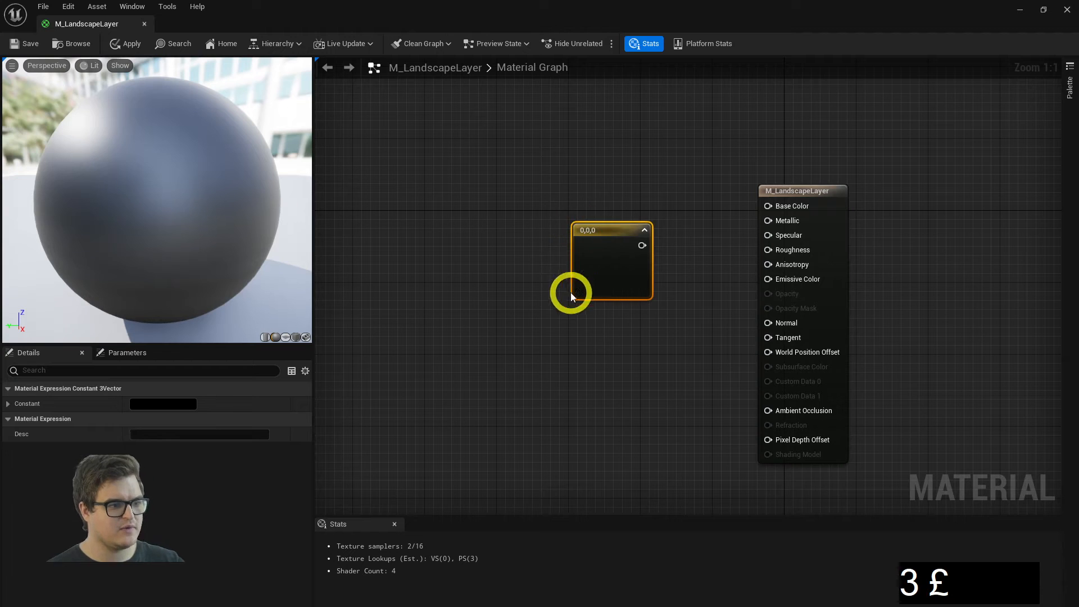
drag(587, 227, 495, 200)
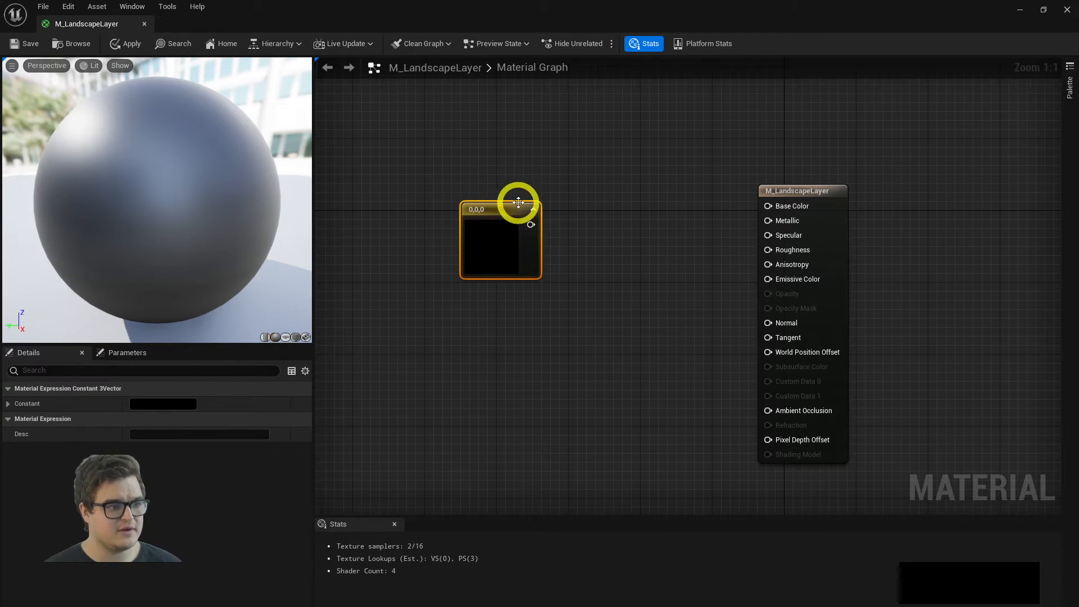
click(492, 239)
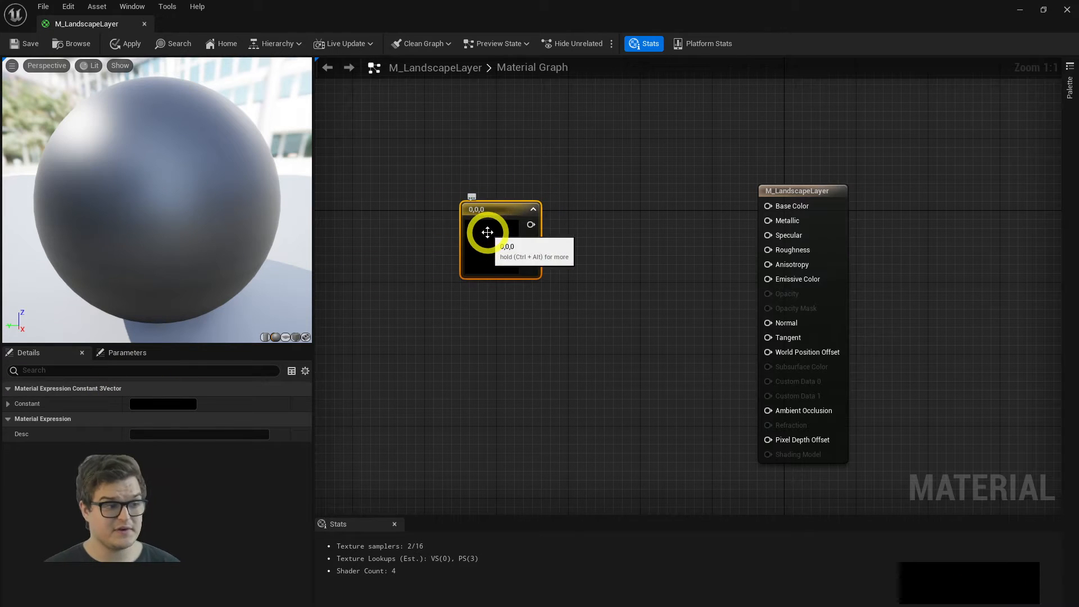
click(490, 236)
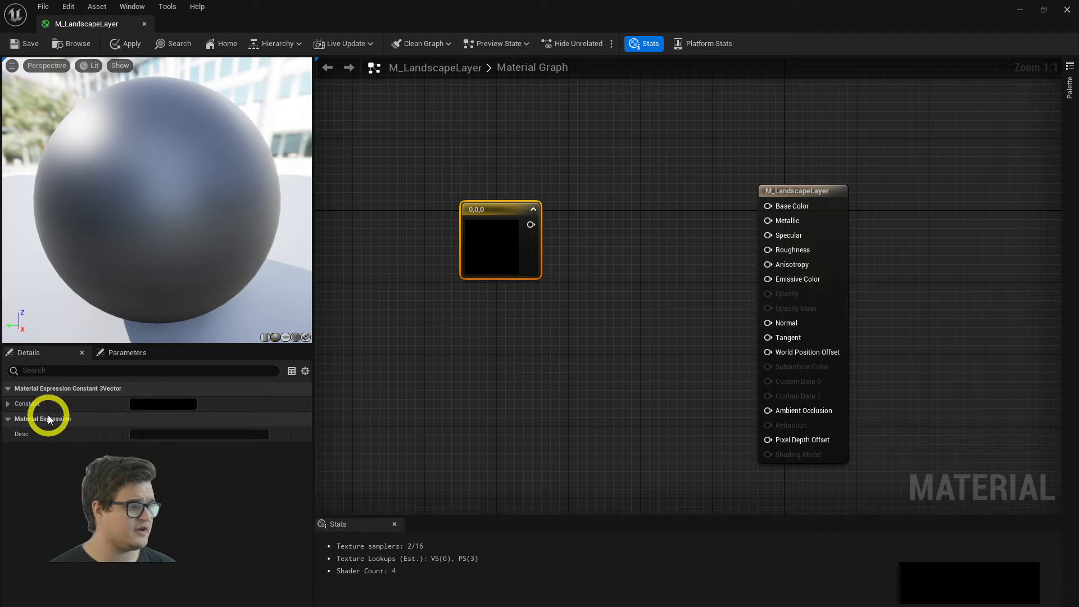
click(134, 404)
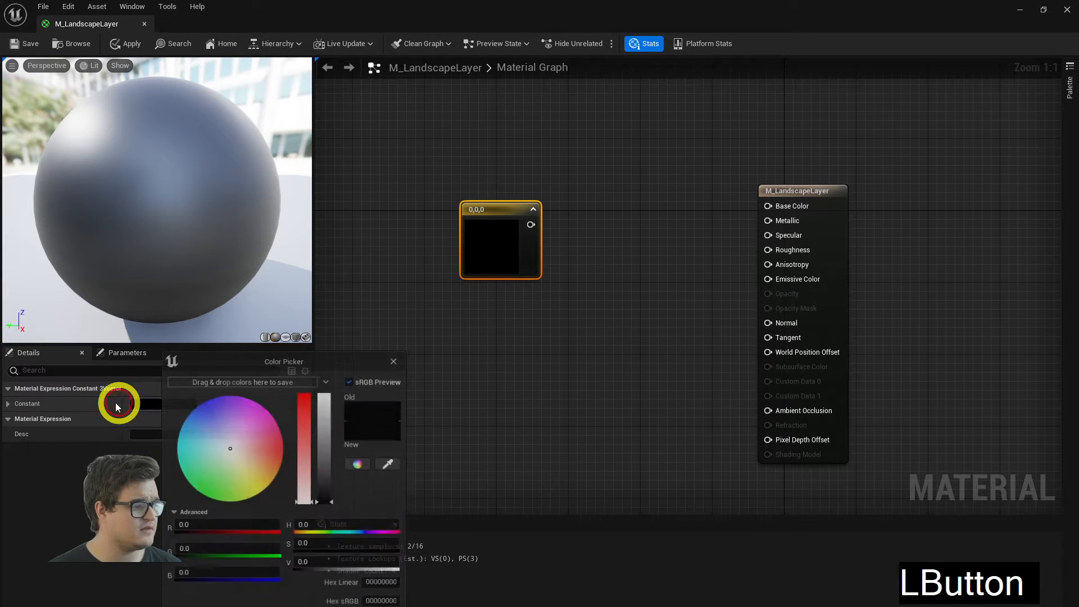
drag(498, 233, 507, 234)
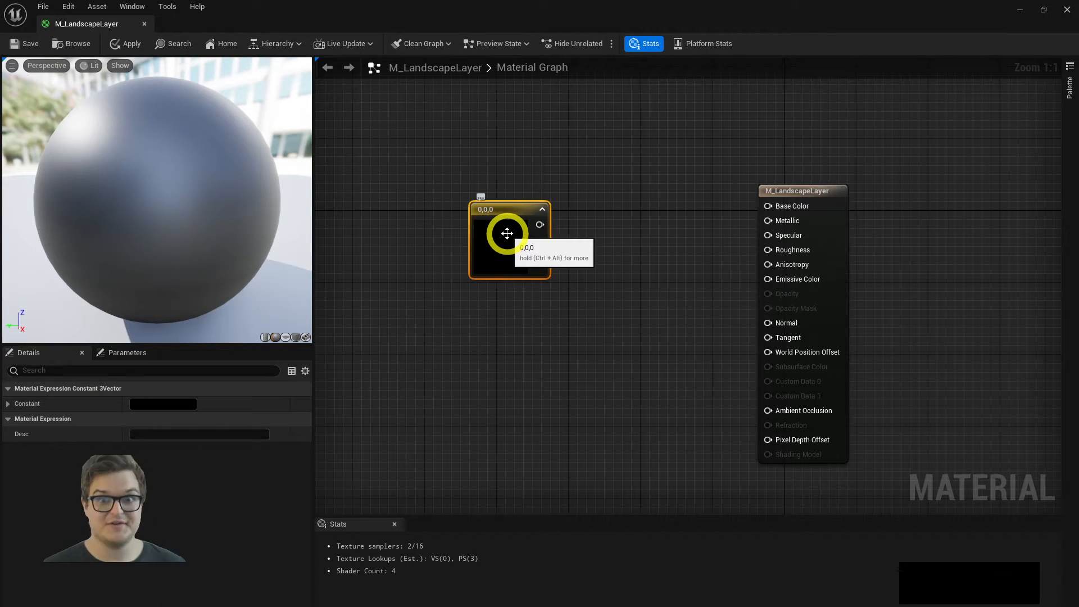
click(507, 234)
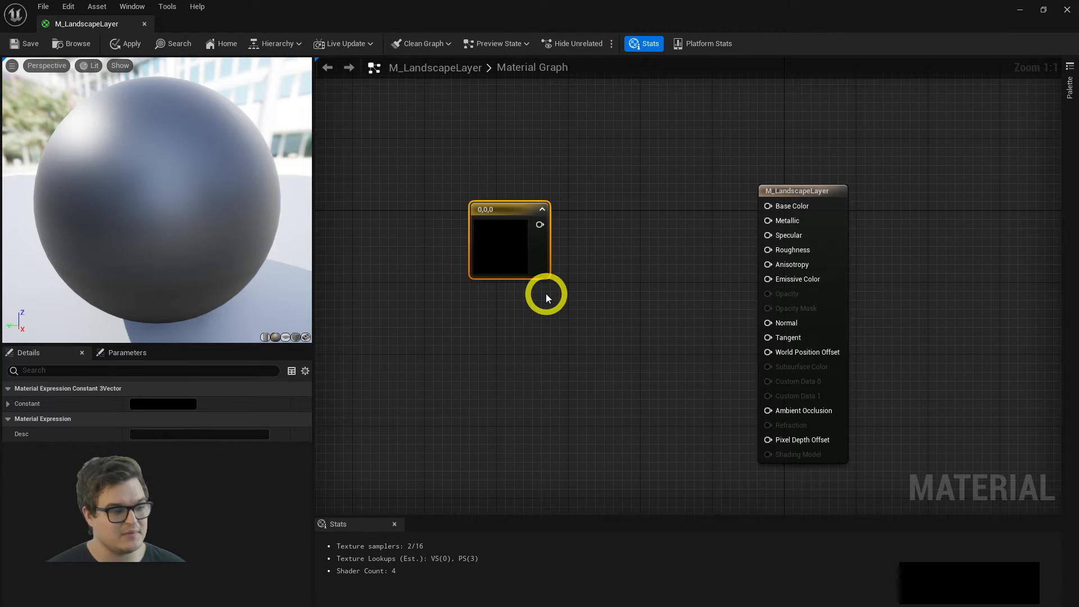
- Set the Constant3Vector colour to orange-red with R 1.0, G 0.062529 and B 0.0
click(489, 242)
click(188, 404)
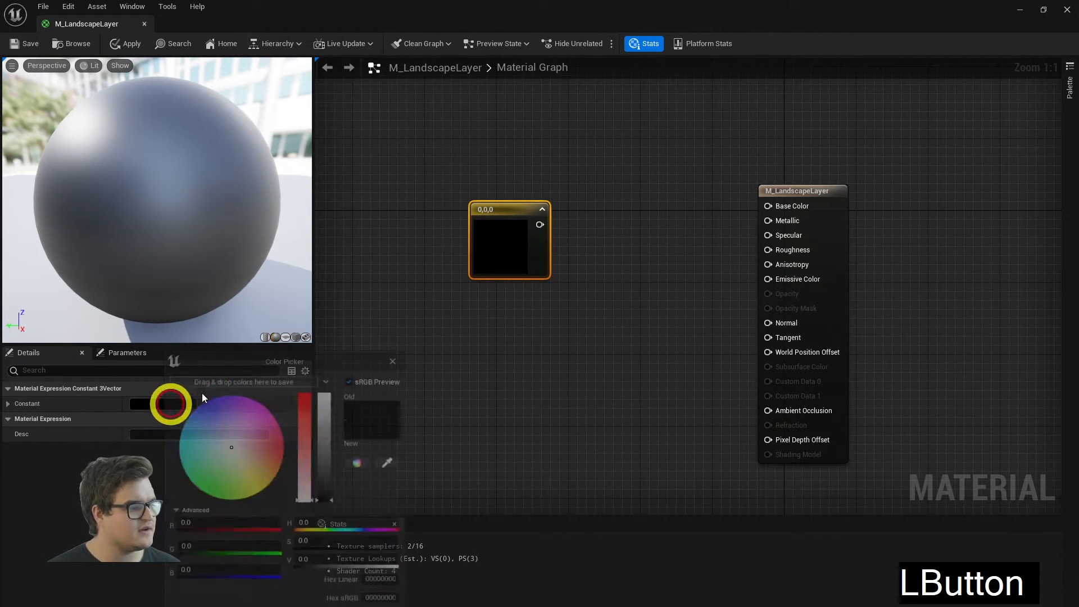
drag(329, 363, 431, 338)
drag(360, 410, 439, 316)
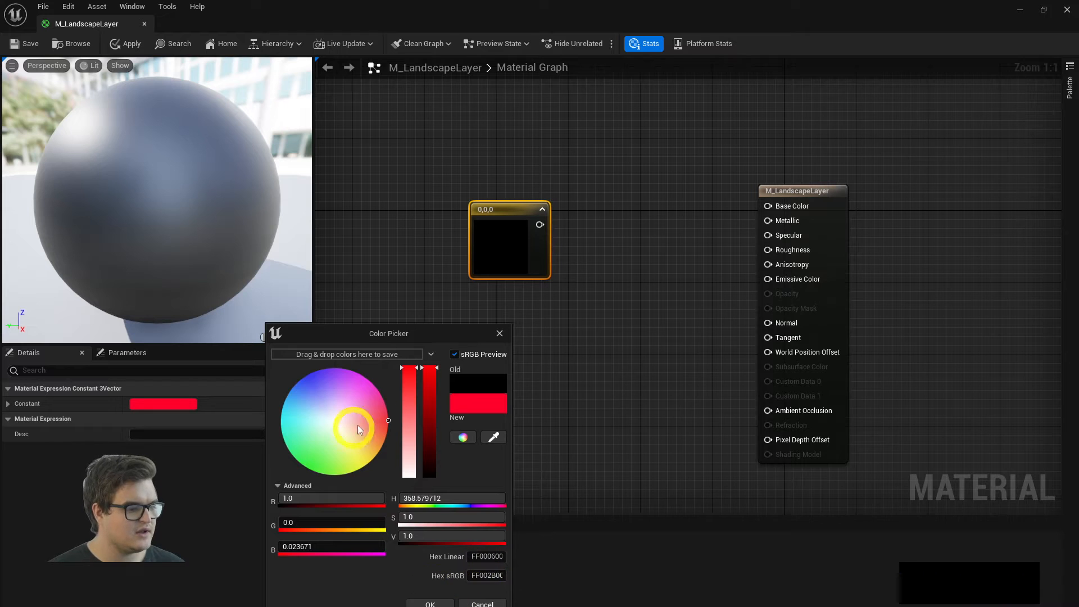
drag(403, 422, 435, 341)
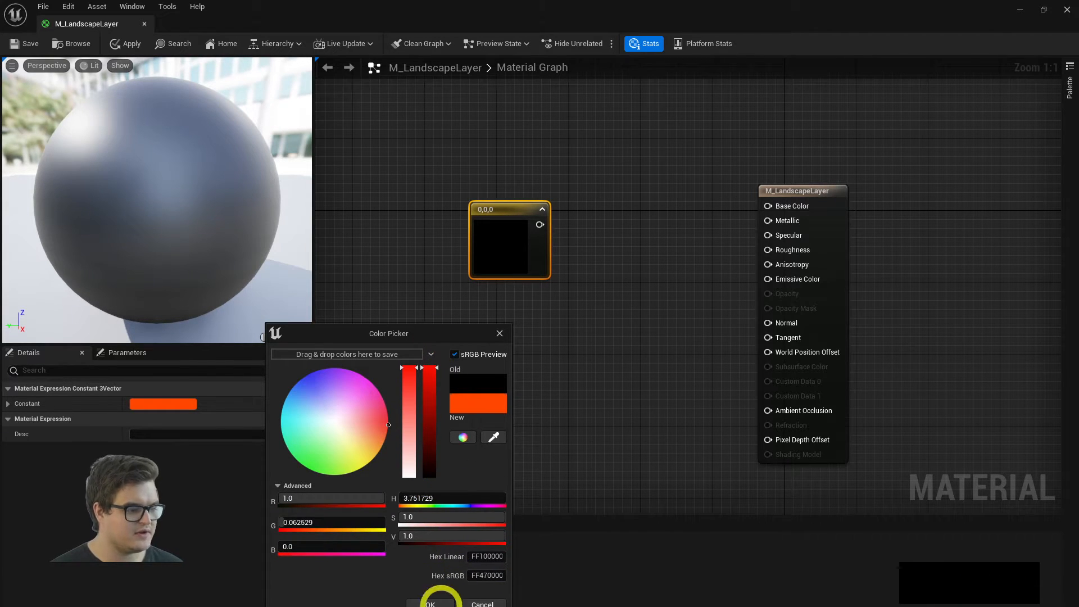
click(430, 604)
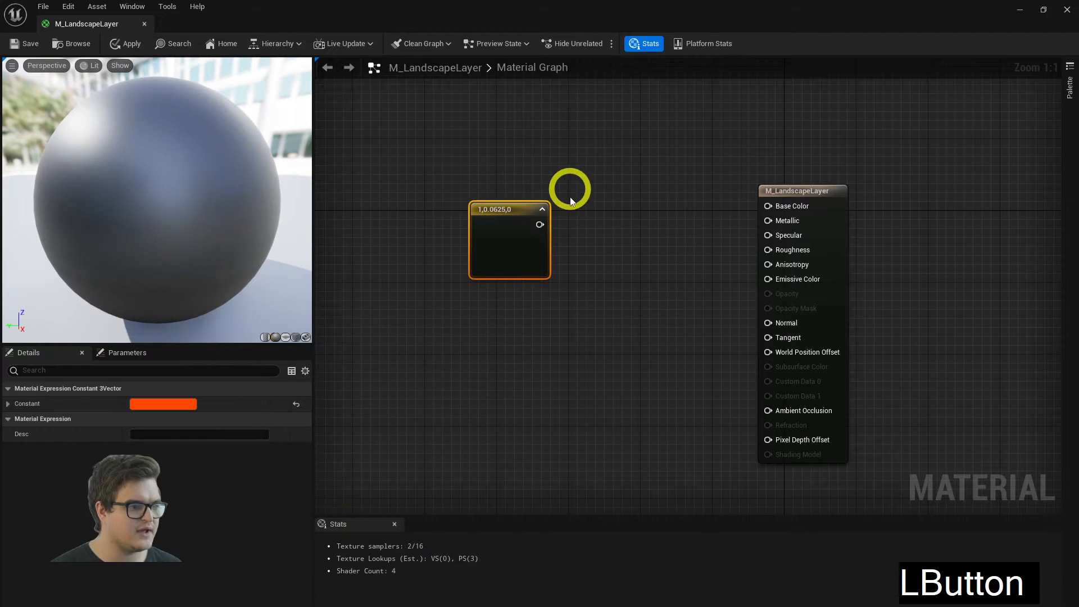
- Connect the orange-red constant to the result node's Base Color and place the constant closer to the result node
drag(539, 225, 781, 208)
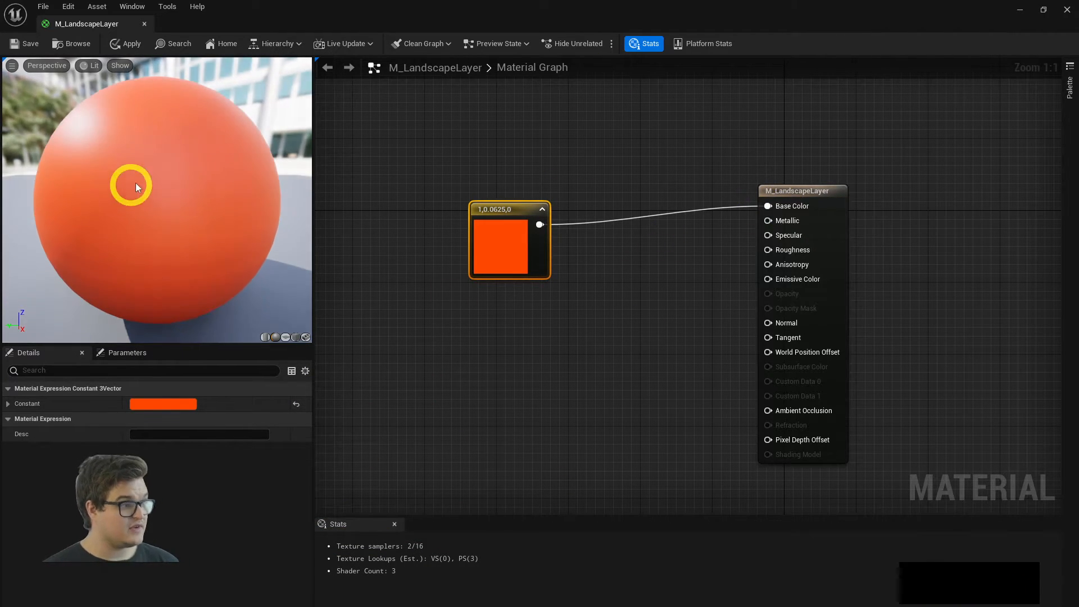
drag(136, 183, 281, 201)
drag(501, 253, 591, 235)
click(134, 200)
drag(133, 197, 132, 81)
- Save M_LandscapeLayer and move its editor window aside to reveal the level viewport
click(41, 48)
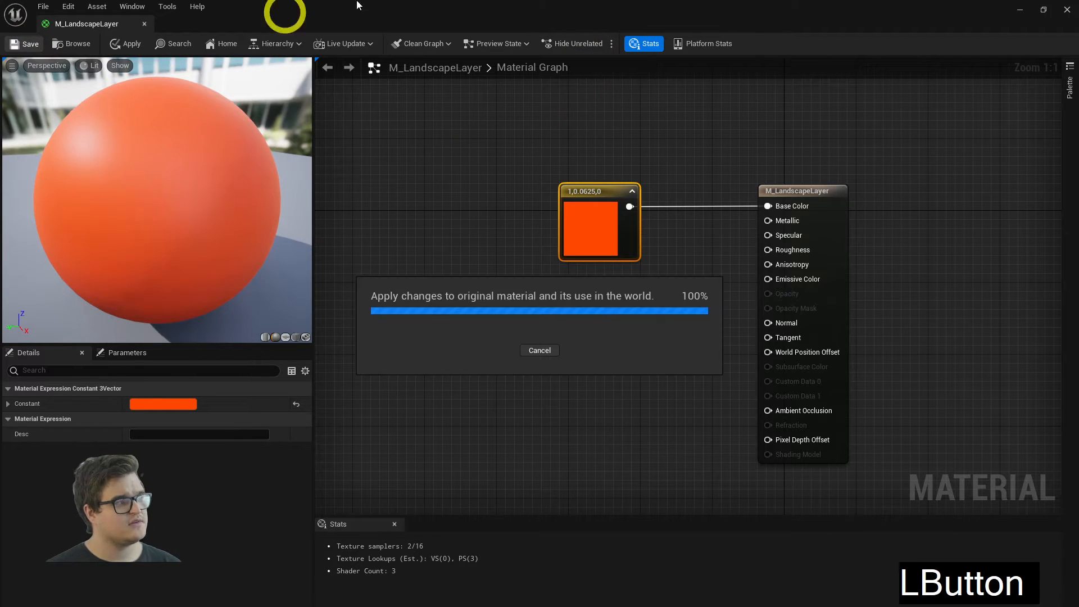
click(380, 14)
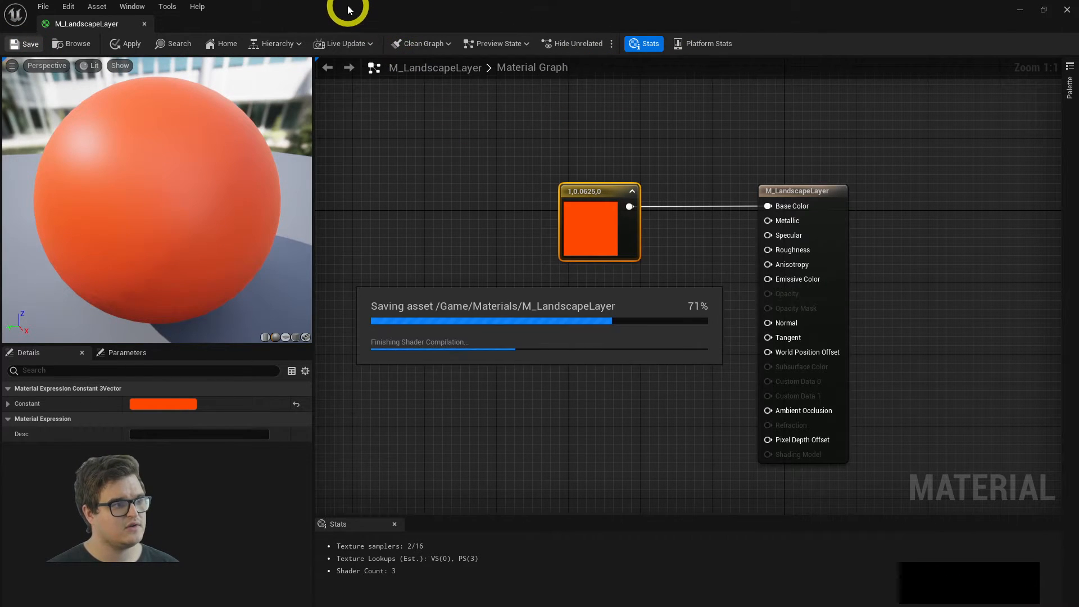
drag(343, 9, 950, 129)
right_drag(479, 321, 450, 315)
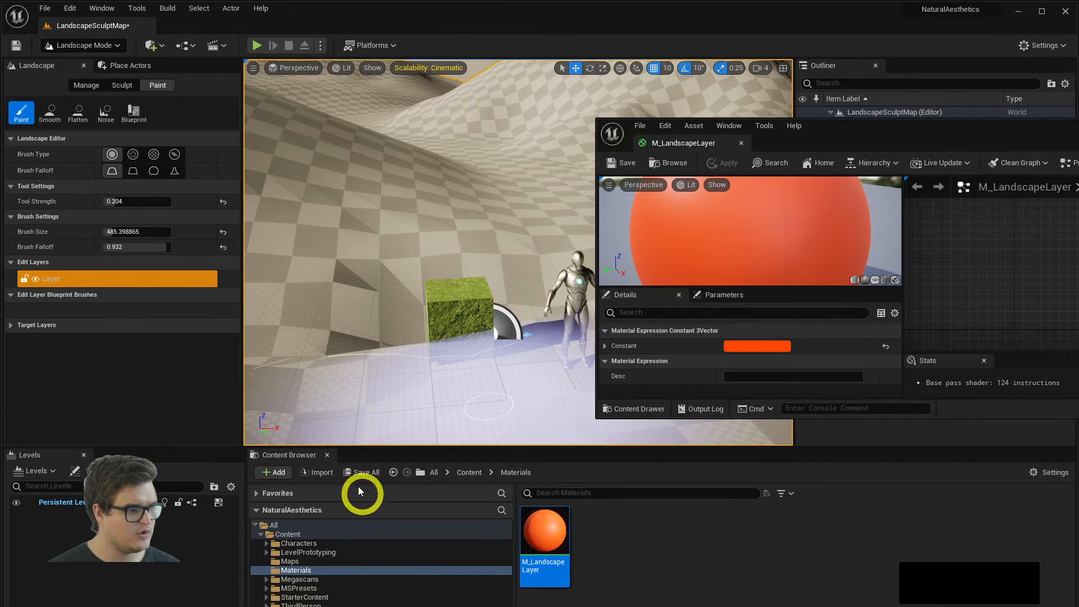
drag(778, 132, 959, 137)
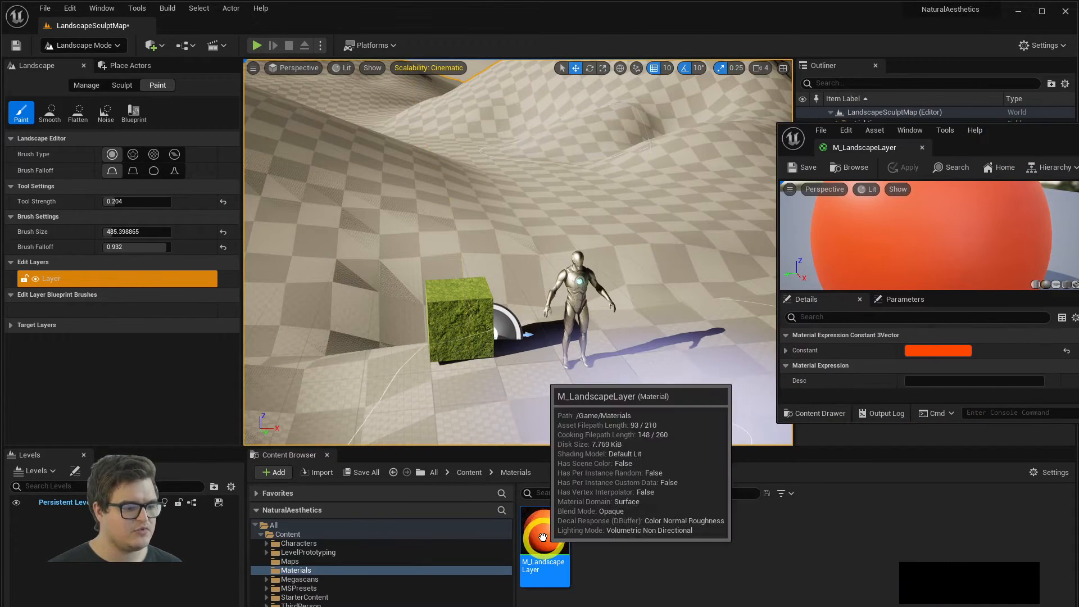
- Apply M_LandscapeLayer to the cube in the level and view the cube up close
drag(543, 537, 453, 308)
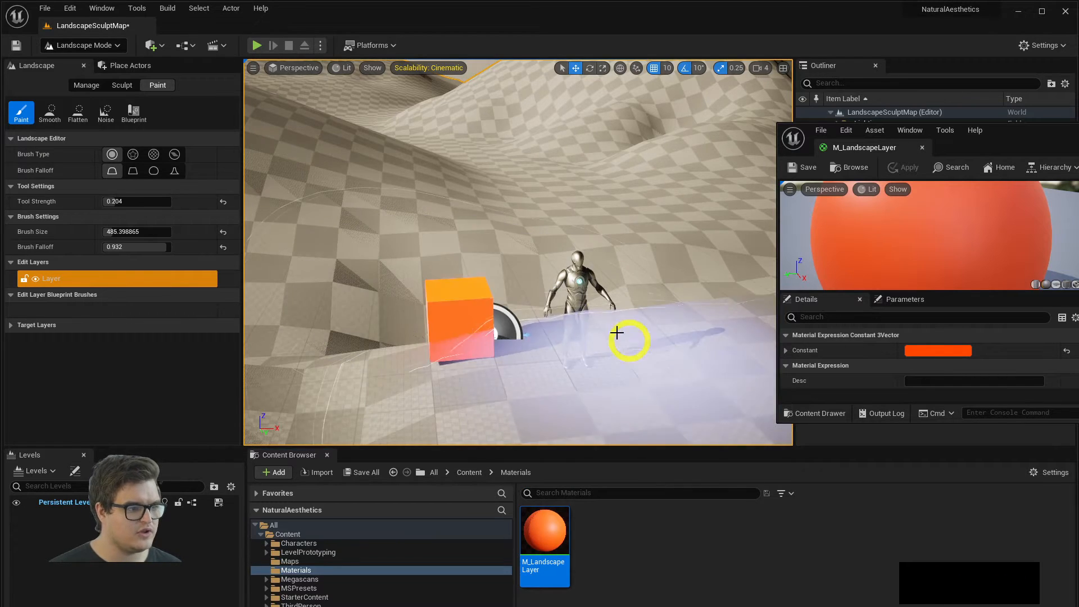
right_drag(617, 333, 576, 319)
key(w)
key(a)
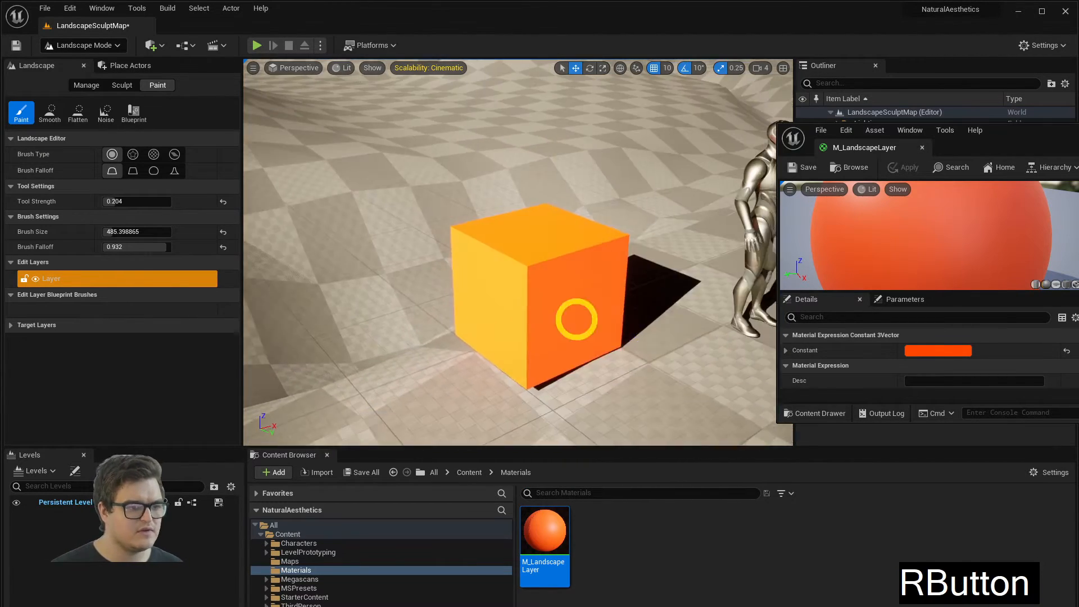
- Move the orange-red constant farther left of the result node in the M_LandscapeLayer graph and return to the level editor
click(851, 157)
drag(1002, 137, 805, 140)
click(963, 144)
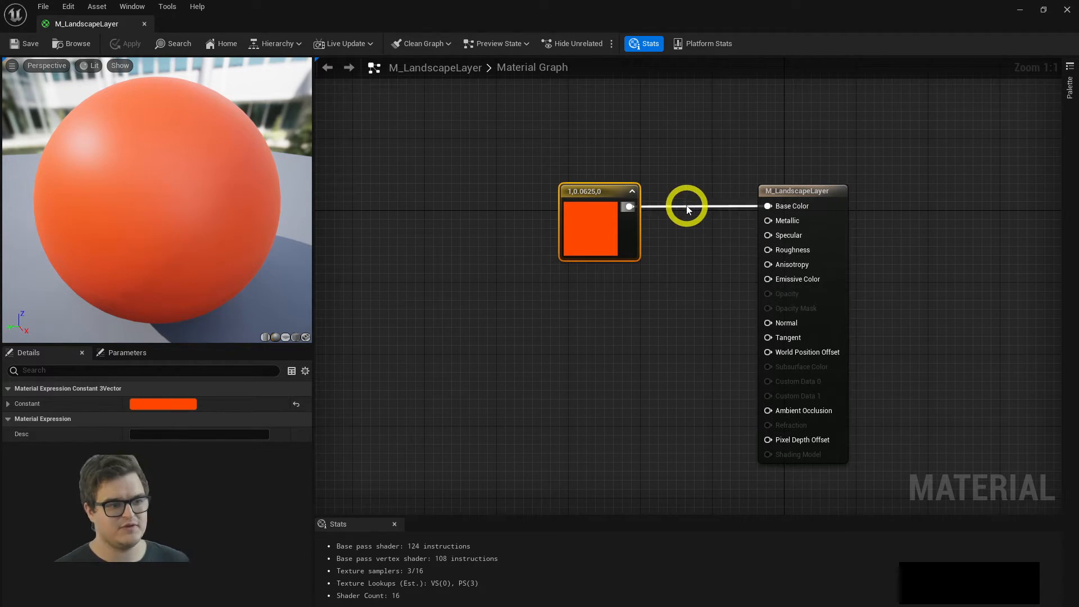
drag(623, 217, 462, 216)
click(475, 172)
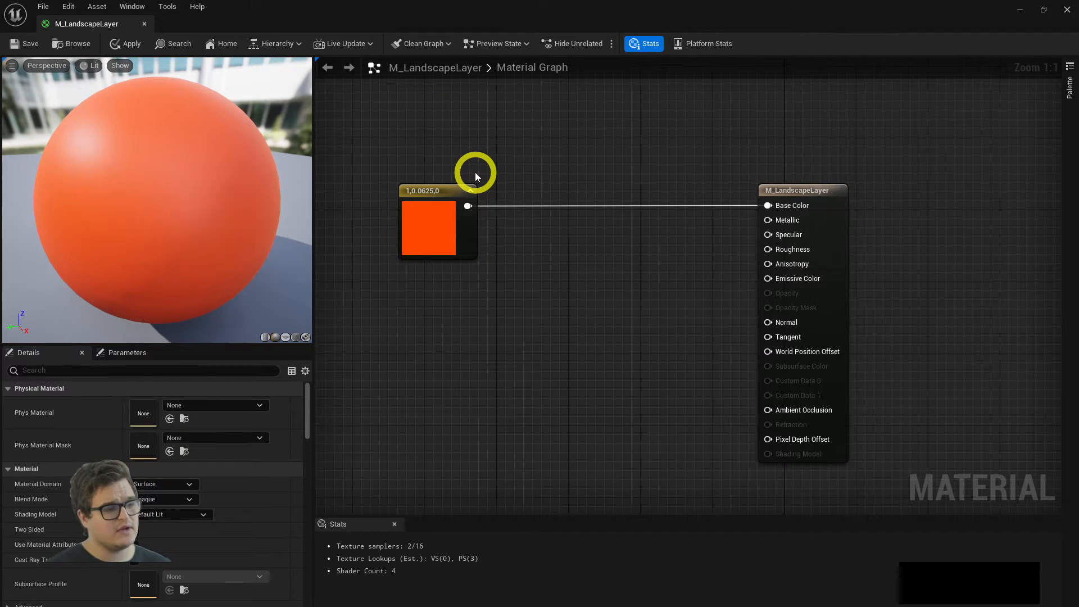
drag(357, 8, 1078, 304)
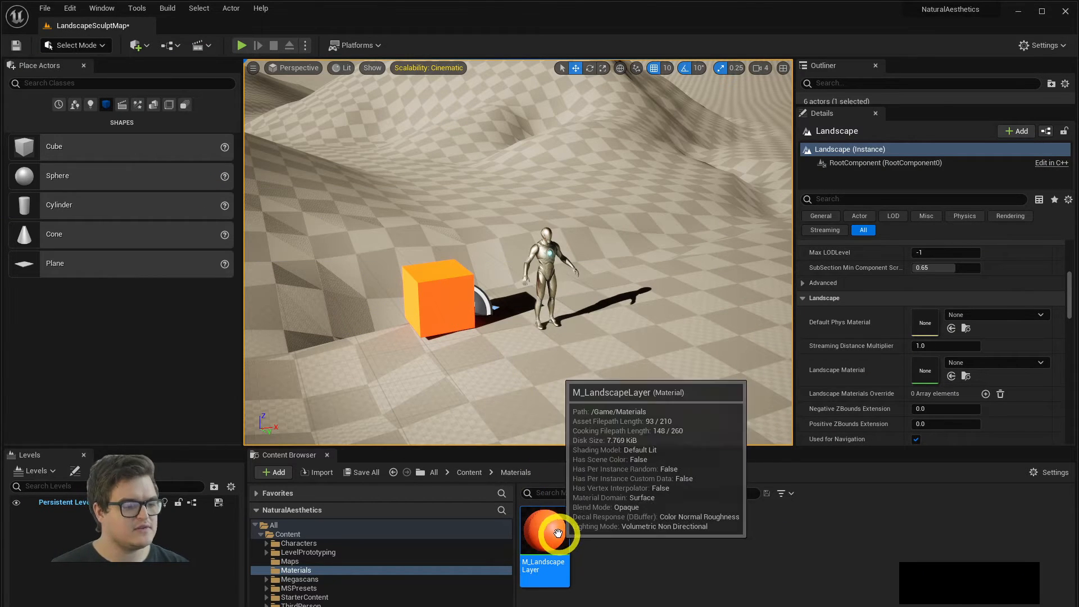
- Try applying M_LandscapeLayer to the mannequin in the level and undo the assignment
drag(545, 533, 577, 291)
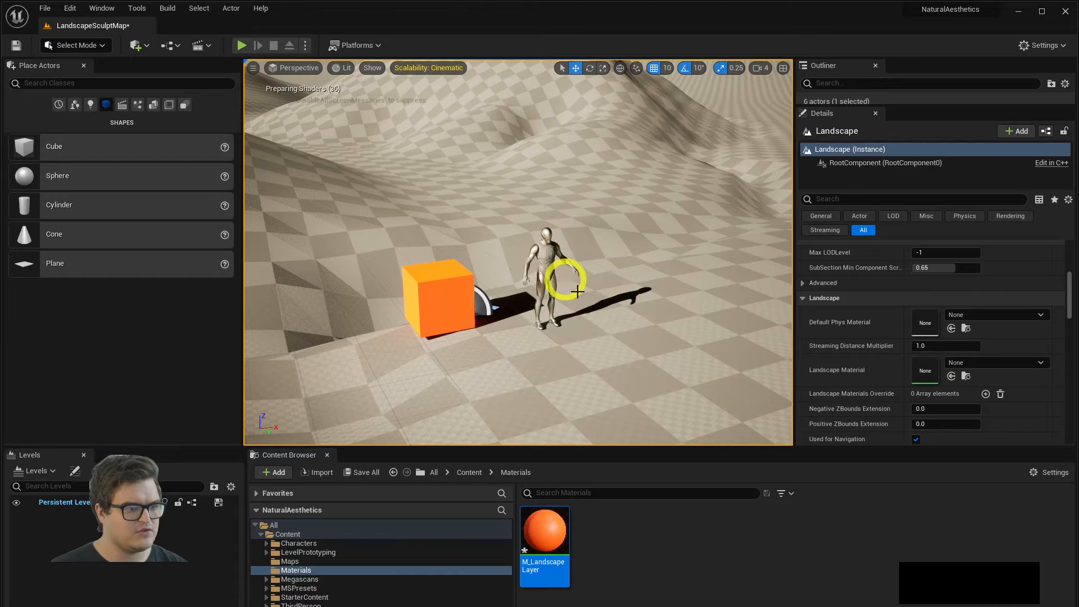
key(w)
mouse_move(608, 310)
right_down()
mouse_move(619, 316)
mouse_move(546, 304)
mouse_move(573, 306)
mouse_move(561, 310)
mouse_move(605, 328)
right_up()
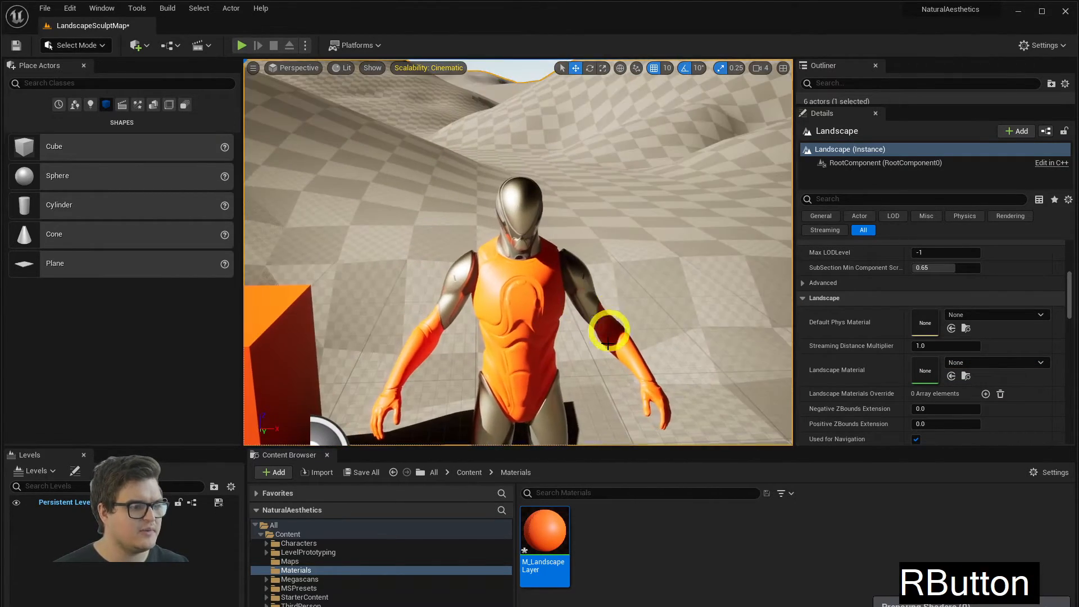
key(ctrl+z)
- Try to apply M_LandscapeLayer directly to the sculpted landscape in the viewport
right_drag(619, 212, 525, 212)
drag(554, 514, 525, 226)
right_drag(525, 226, 607, 278)
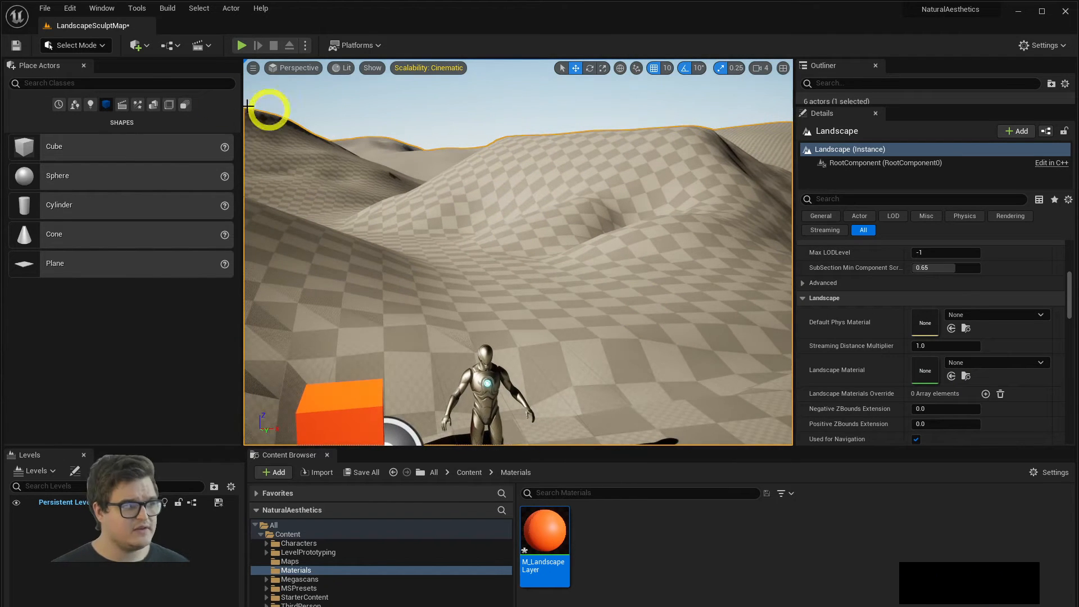
- Switch to Landscape mode and back to Select mode, and select the landscape in the viewport
click(99, 46)
click(101, 70)
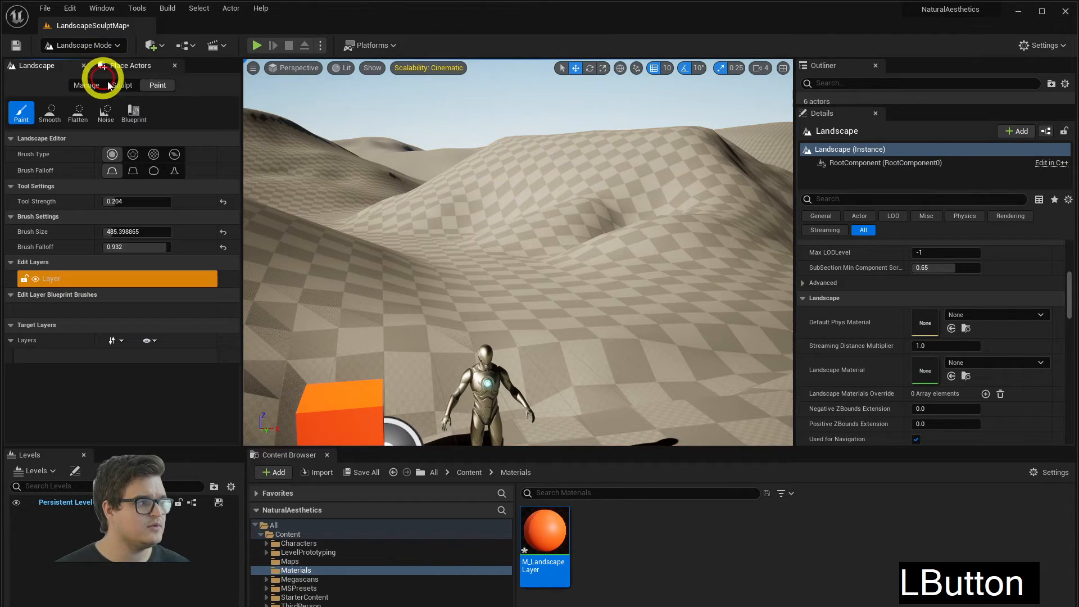
click(100, 46)
click(72, 62)
right_drag(298, 113, 533, 187)
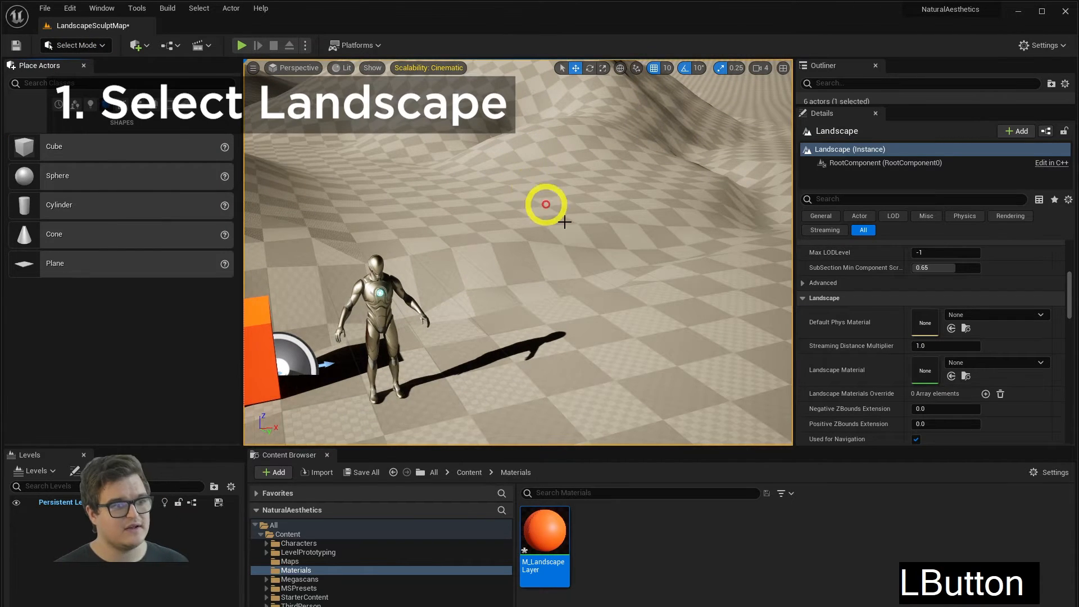
right_drag(564, 222, 634, 186)
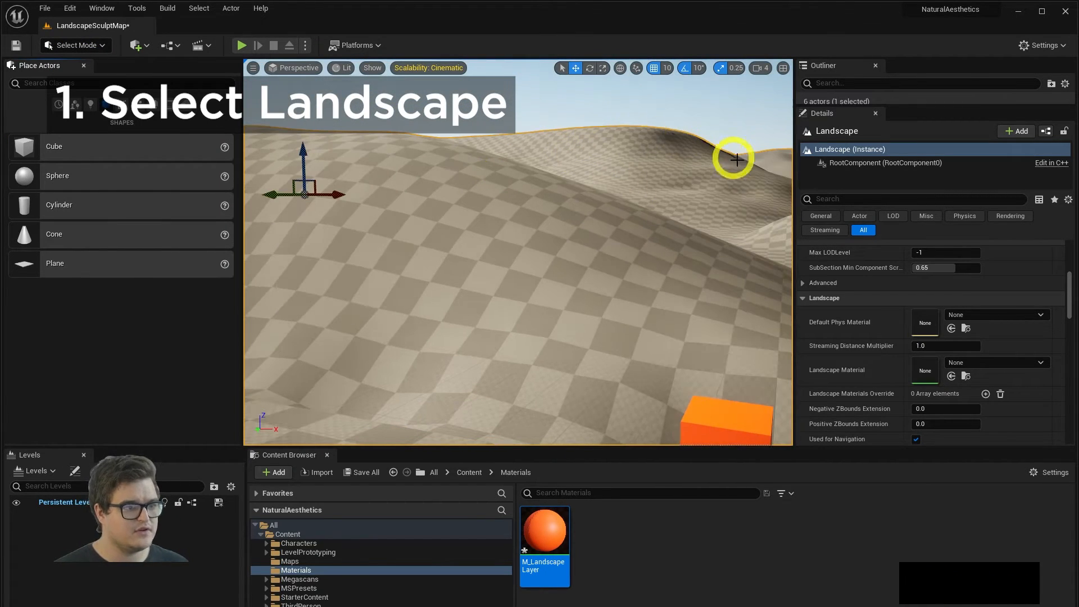
right_drag(737, 160, 655, 184)
- Adjust the space between the Outliner and the Details and find the Landscape section in the selected landscape's properties
drag(841, 106, 832, 217)
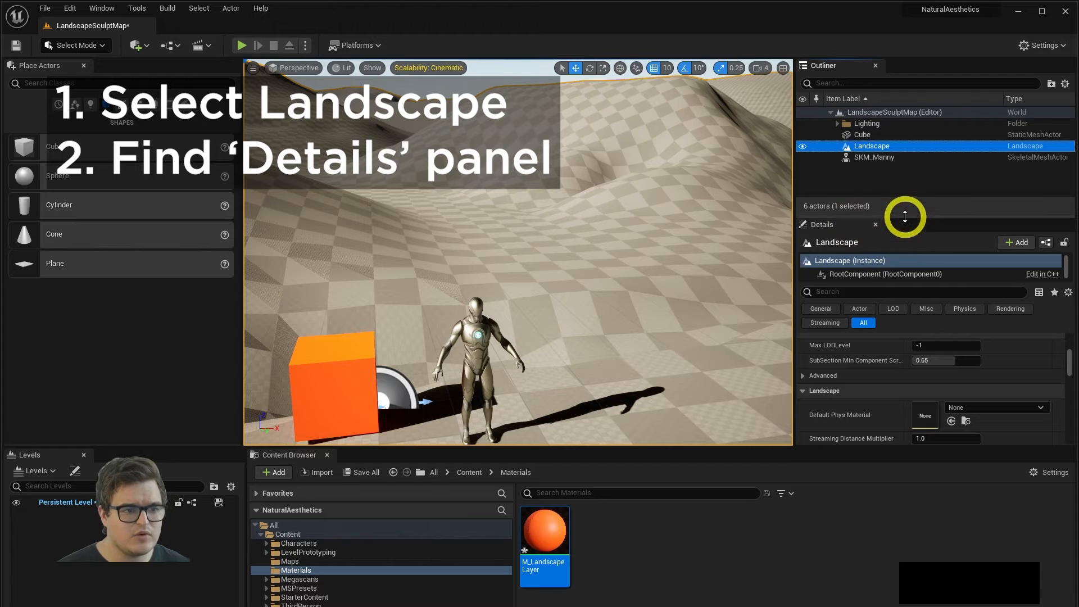
drag(905, 213, 888, 203)
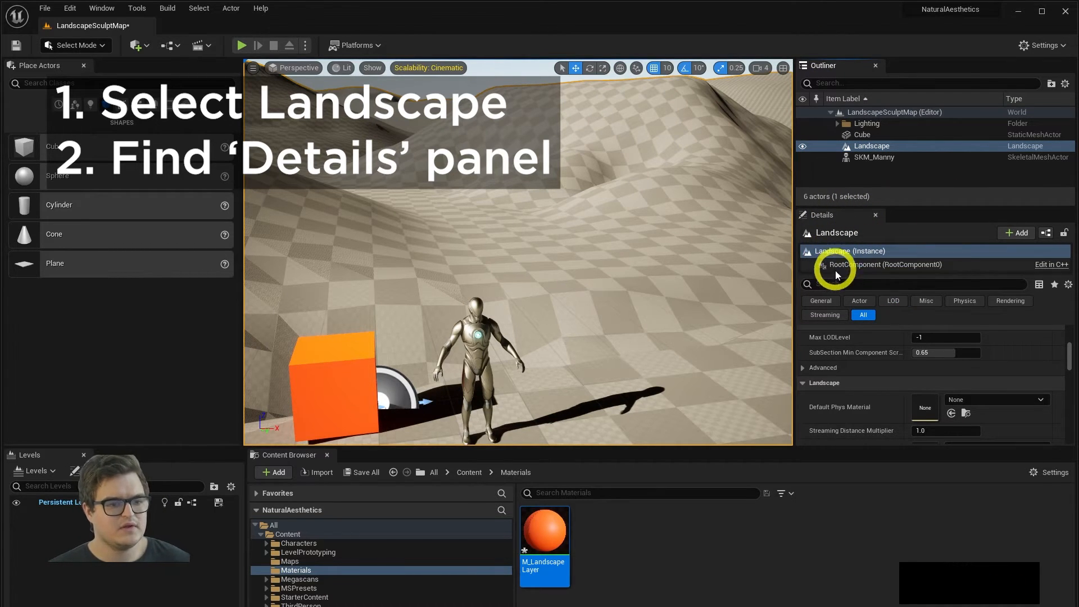
scroll(851, 348, down, 2)
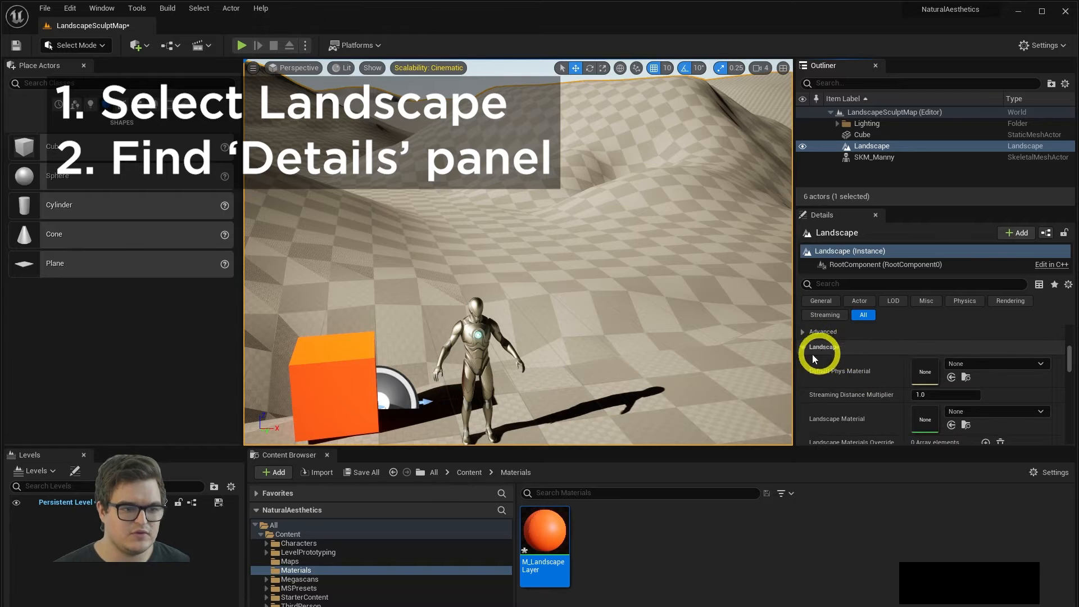
mouse_move(896, 275)
mouse_down()
mouse_move(896, 417)
mouse_move(916, 250)
mouse_move(884, 416)
mouse_move(884, 261)
mouse_move(892, 291)
mouse_up()
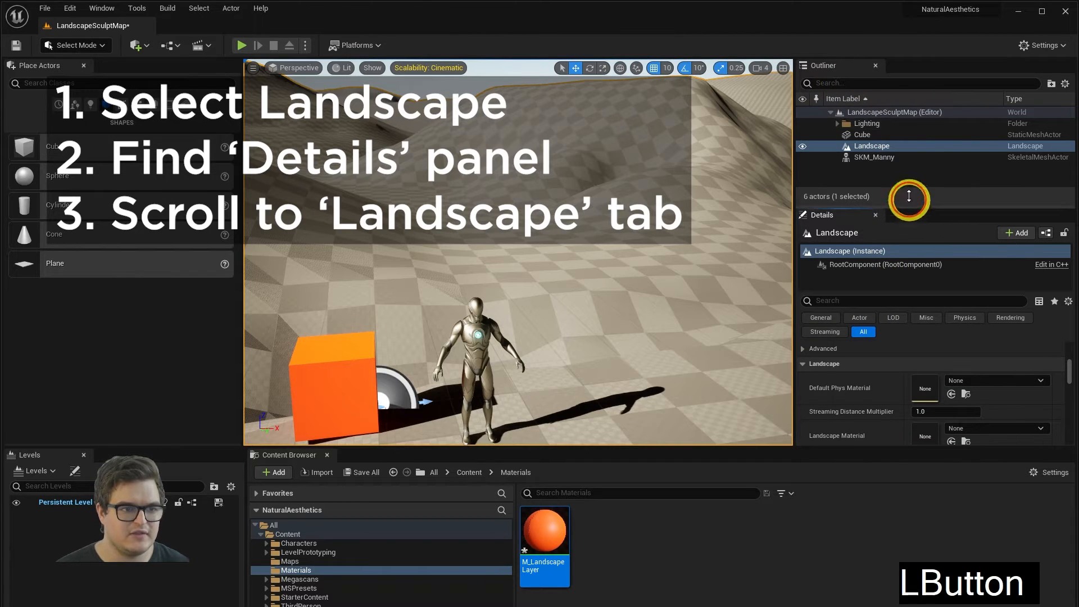
drag(909, 196, 853, 170)
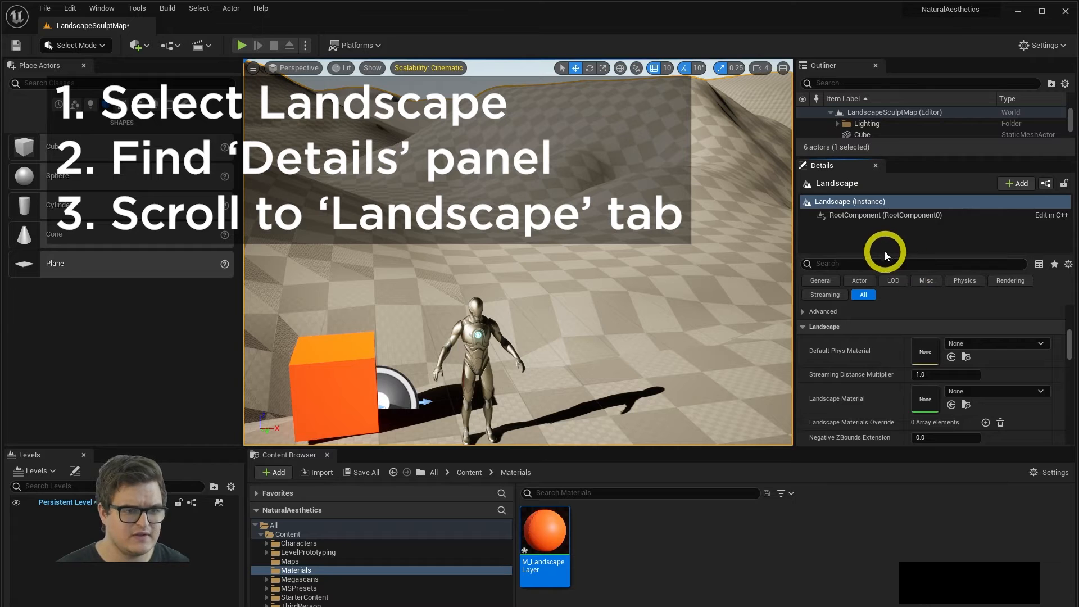
drag(883, 255, 895, 228)
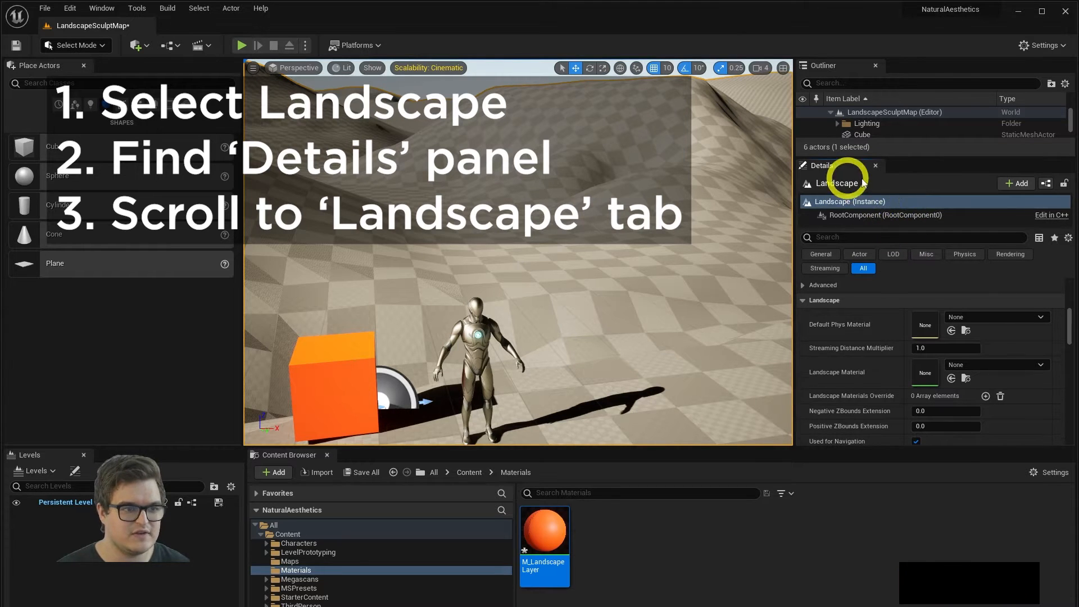
click(841, 204)
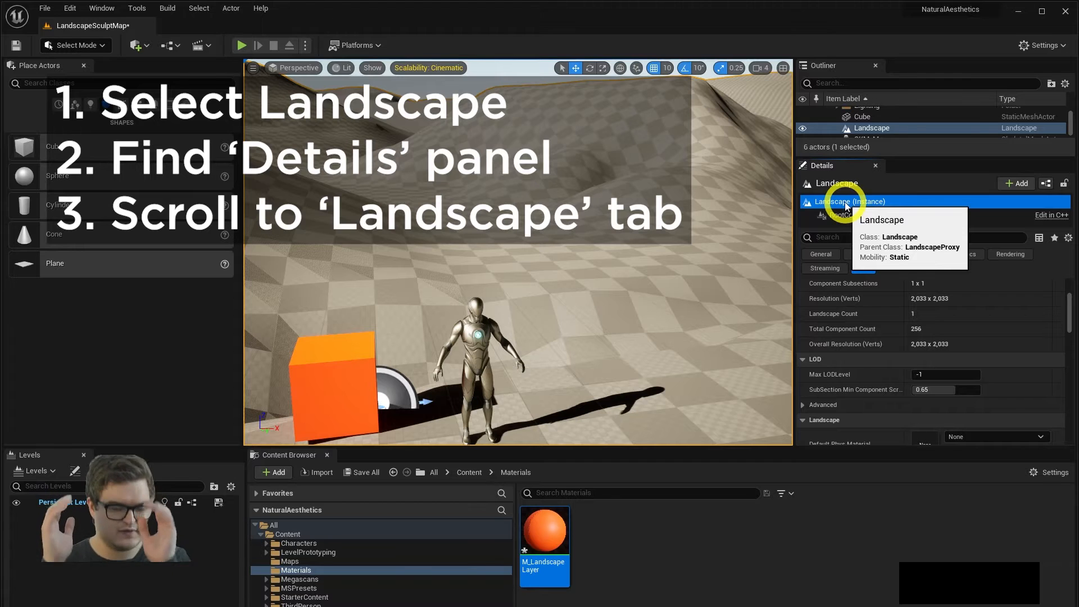
- Assign M_LandscapeLayer as the Landscape Material of the selected landscape and look over the recoloured terrain
scroll(877, 320, down, 5)
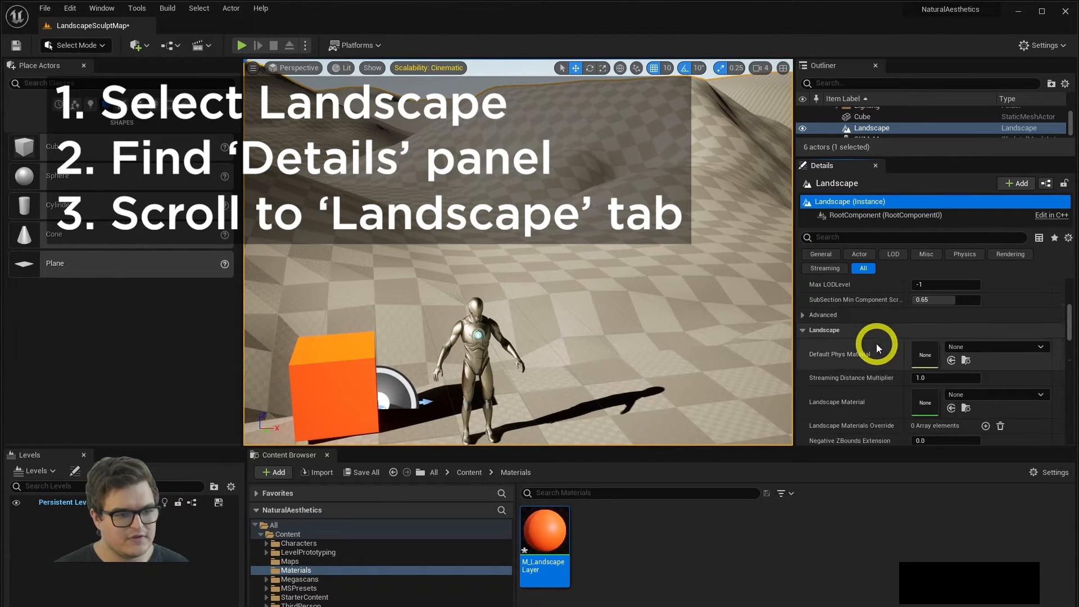
scroll(854, 331, down, 1)
click(814, 314)
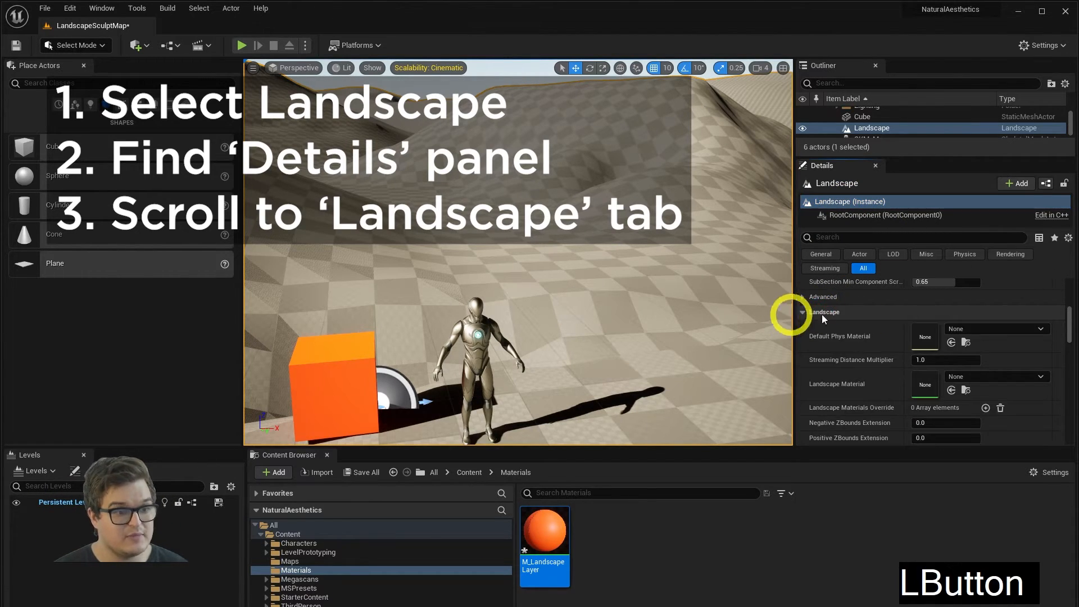
scroll(835, 353, down, 2)
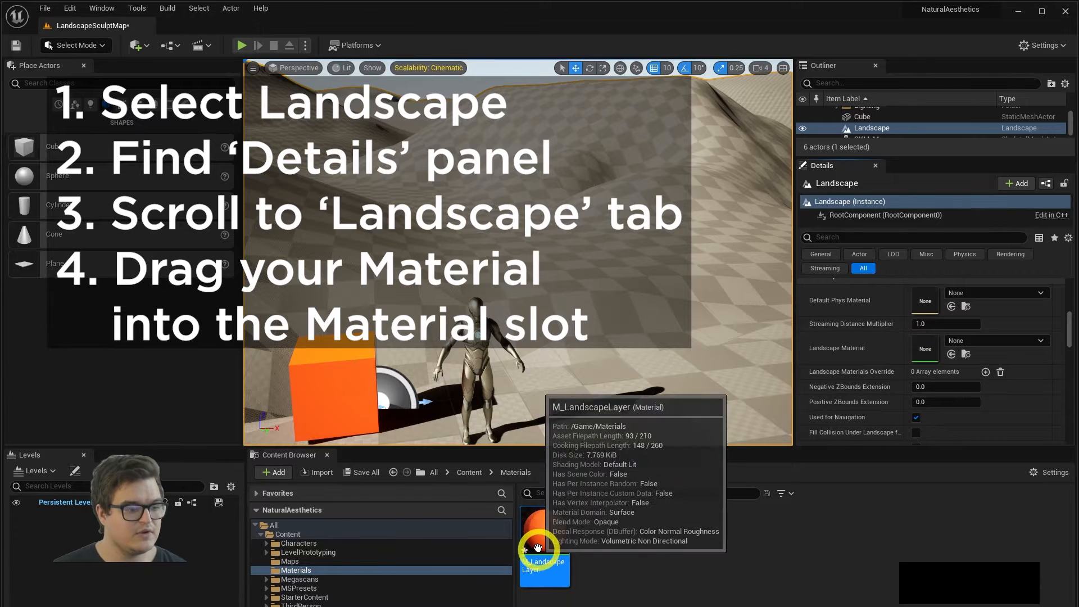
drag(540, 556, 539, 533)
click(541, 526)
click(532, 525)
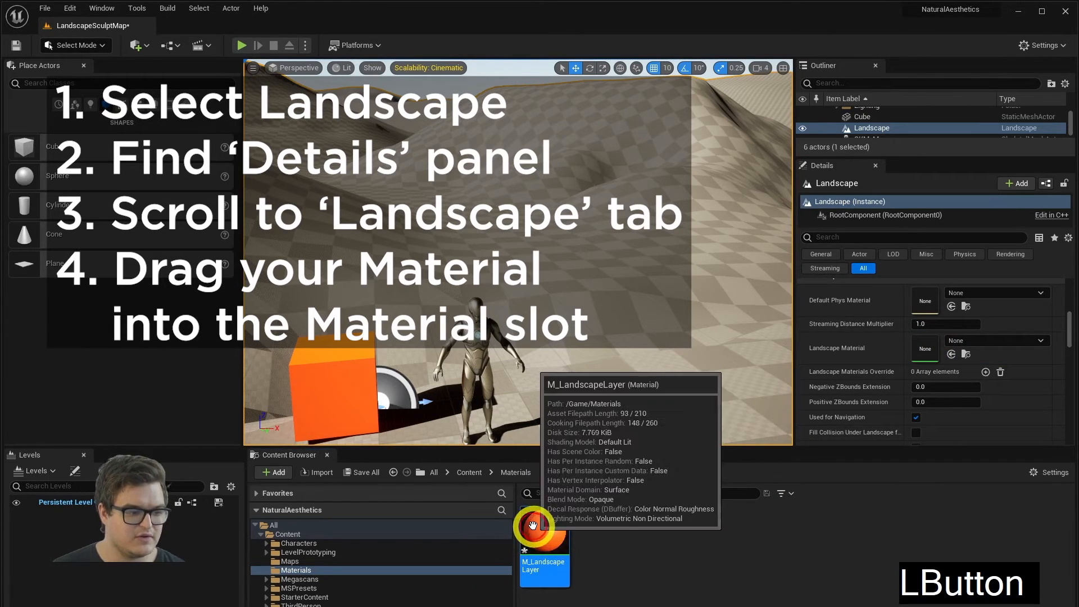
drag(562, 531, 920, 344)
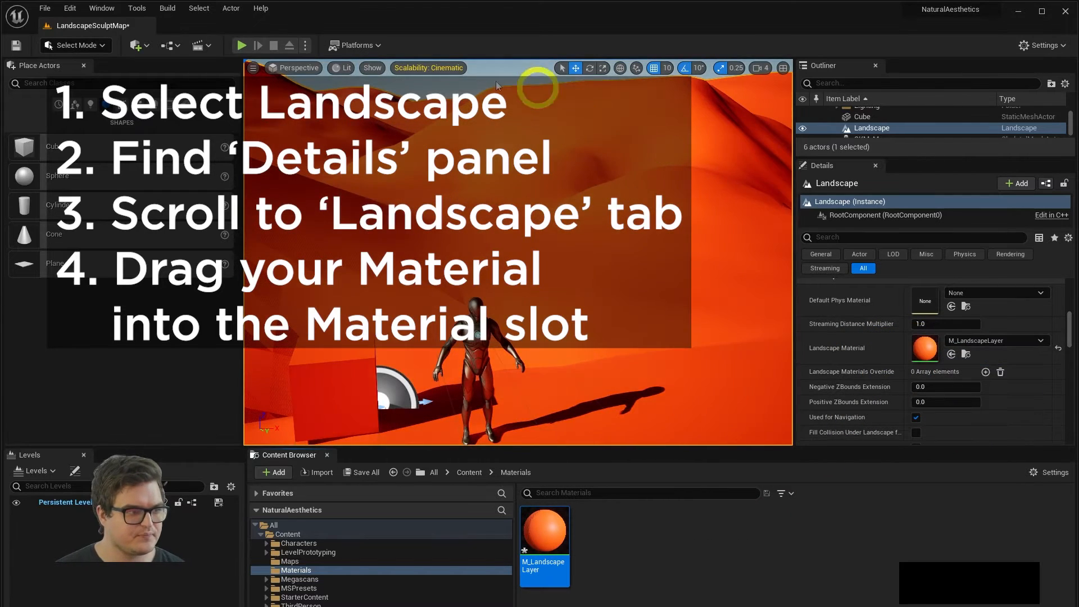
right_drag(535, 89, 1065, 287)
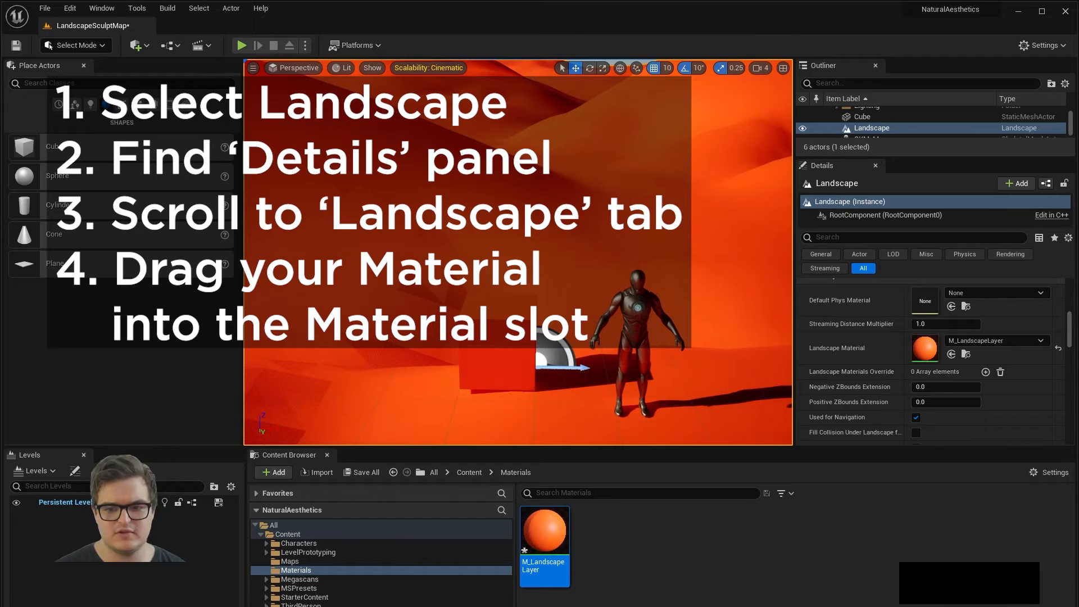
right_drag(706, 172, 585, 229)
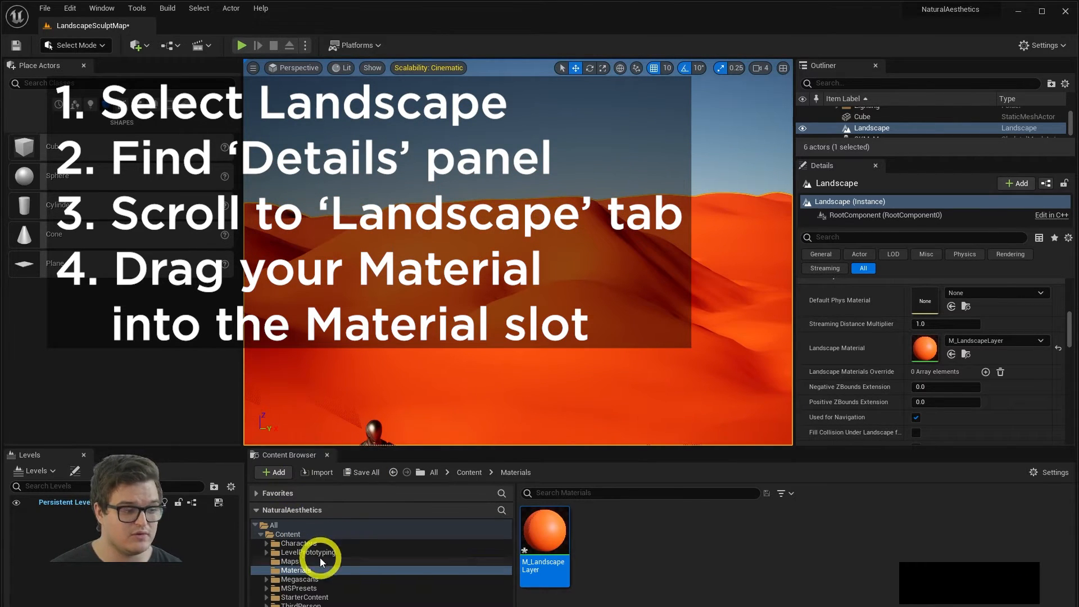
- Find the Clover_Patches_On_Grass surface in the Megascans folder and assign its material instance as the Landscape Material
click(269, 580)
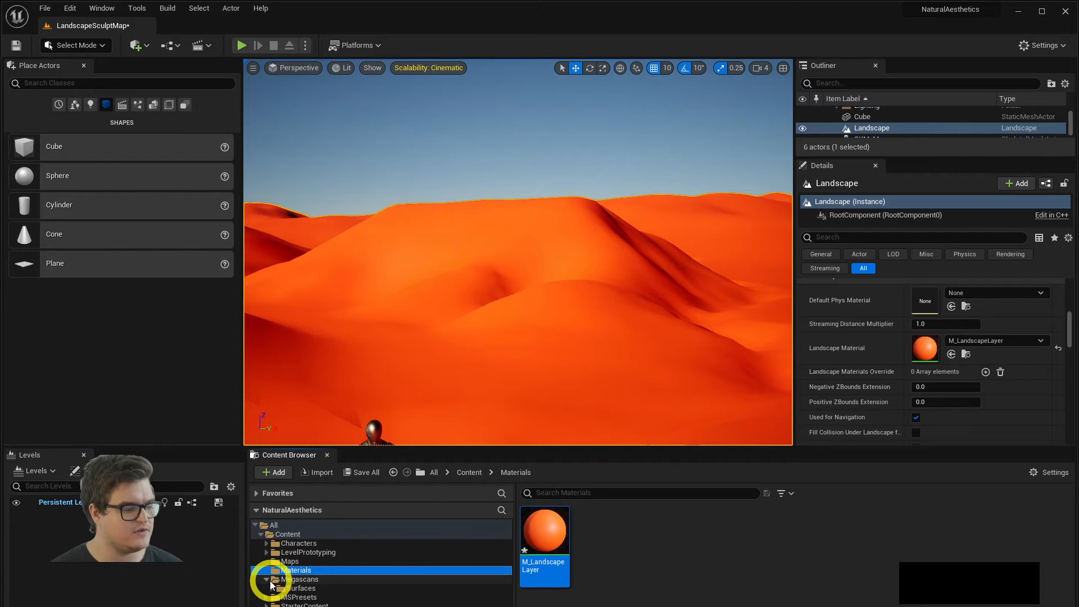
click(272, 588)
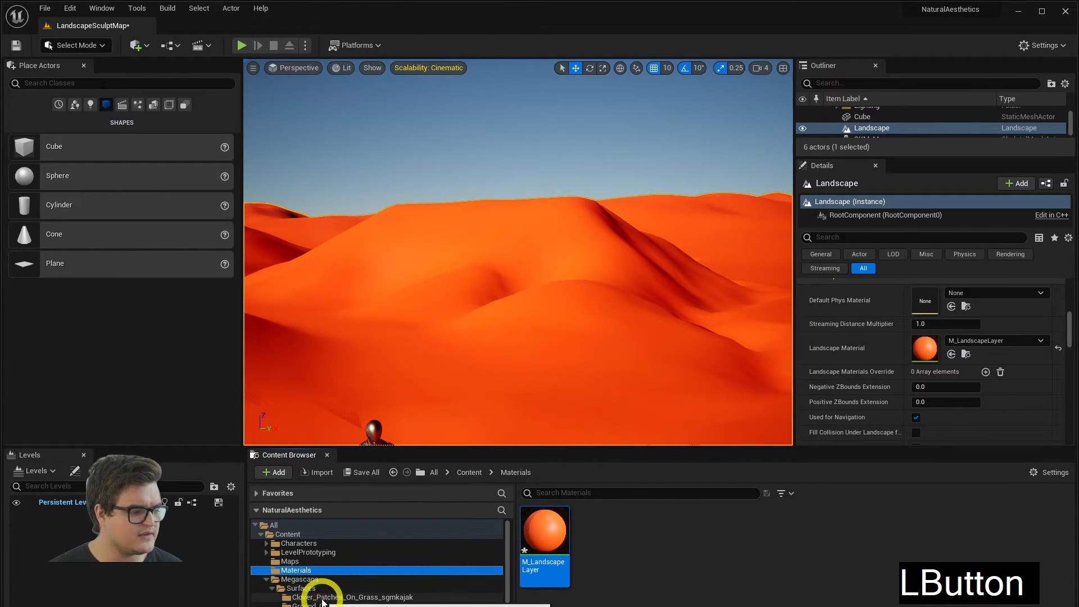
click(279, 597)
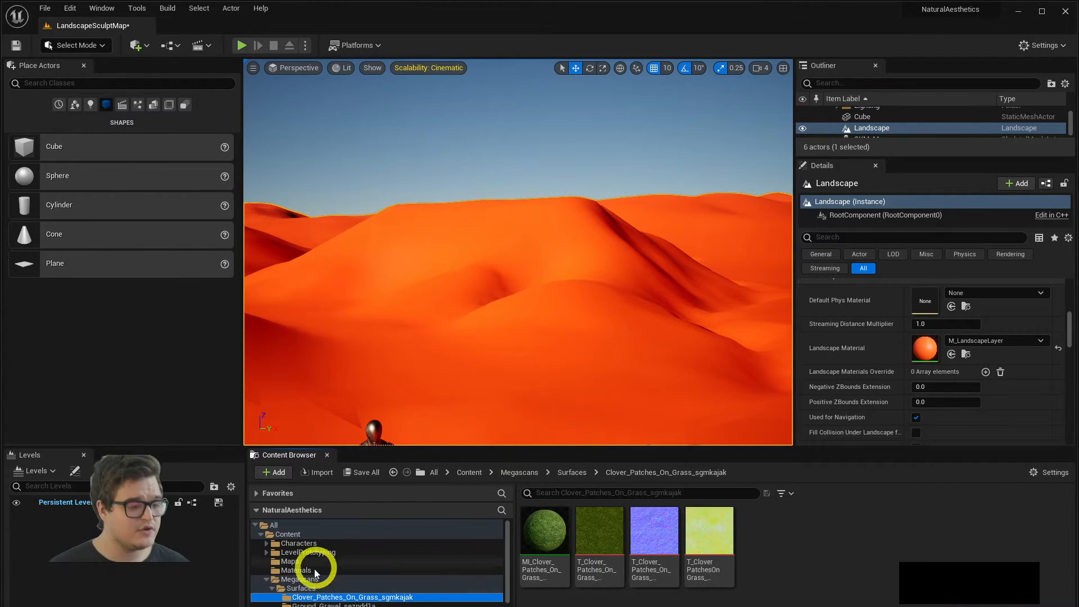
scroll(320, 584, down, 3)
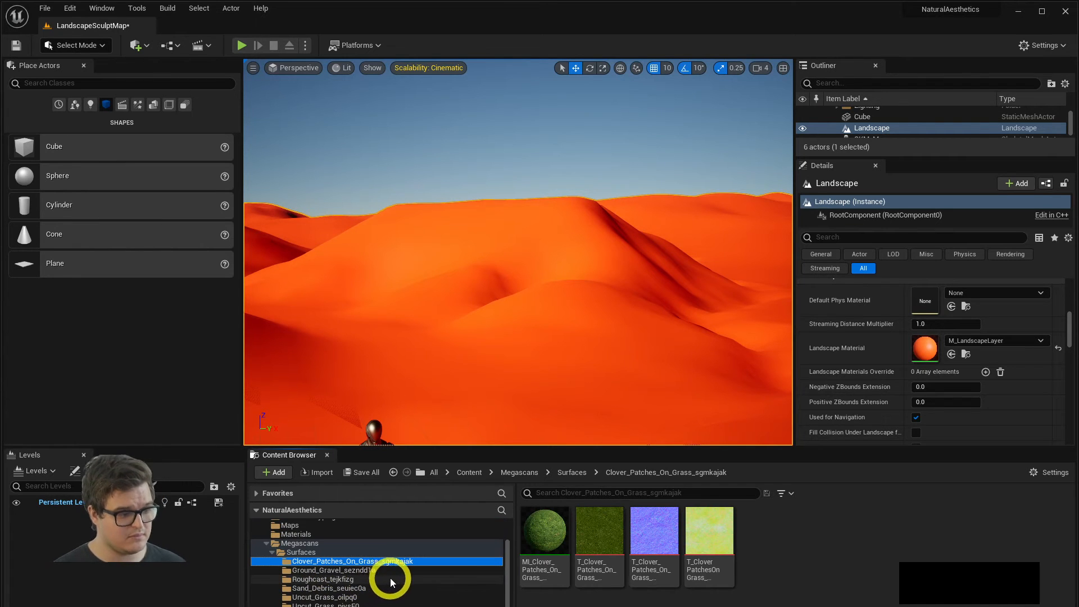
scroll(391, 582, down, 1)
click(547, 533)
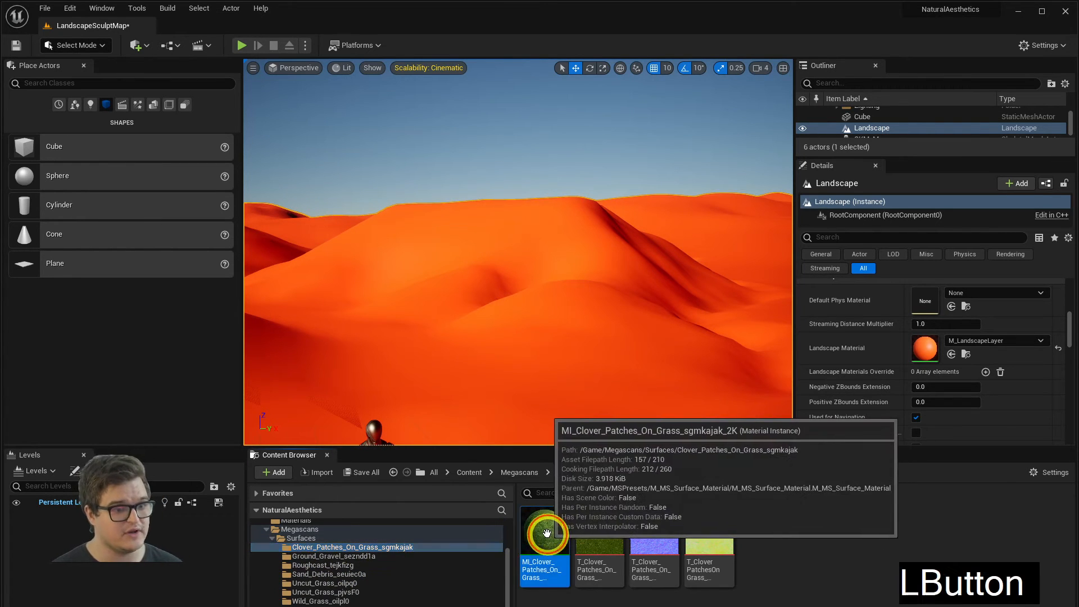
drag(546, 533, 930, 340)
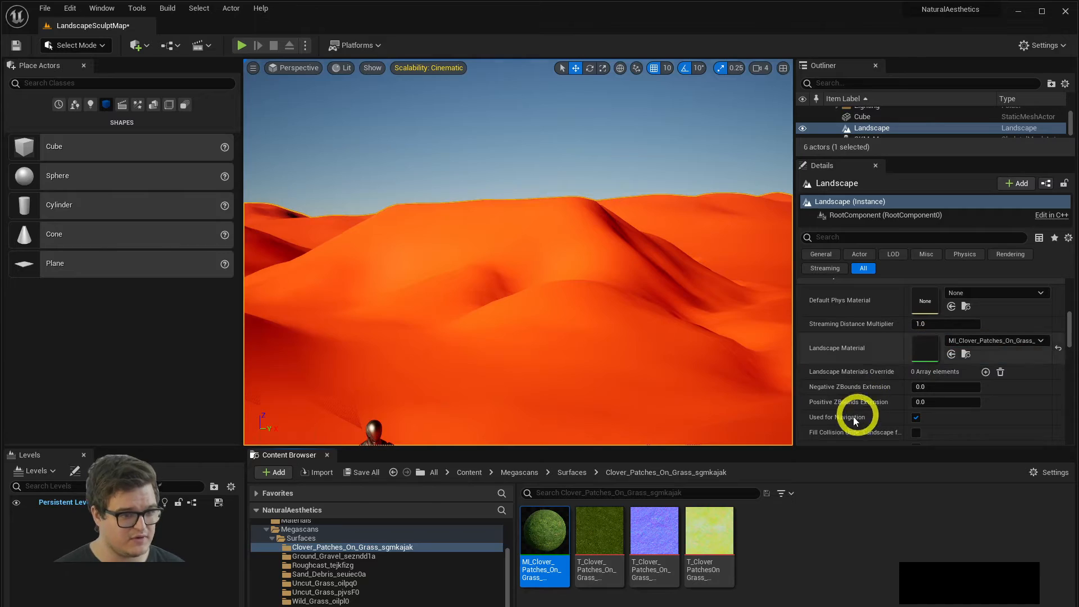
right_drag(564, 220, 332, 250)
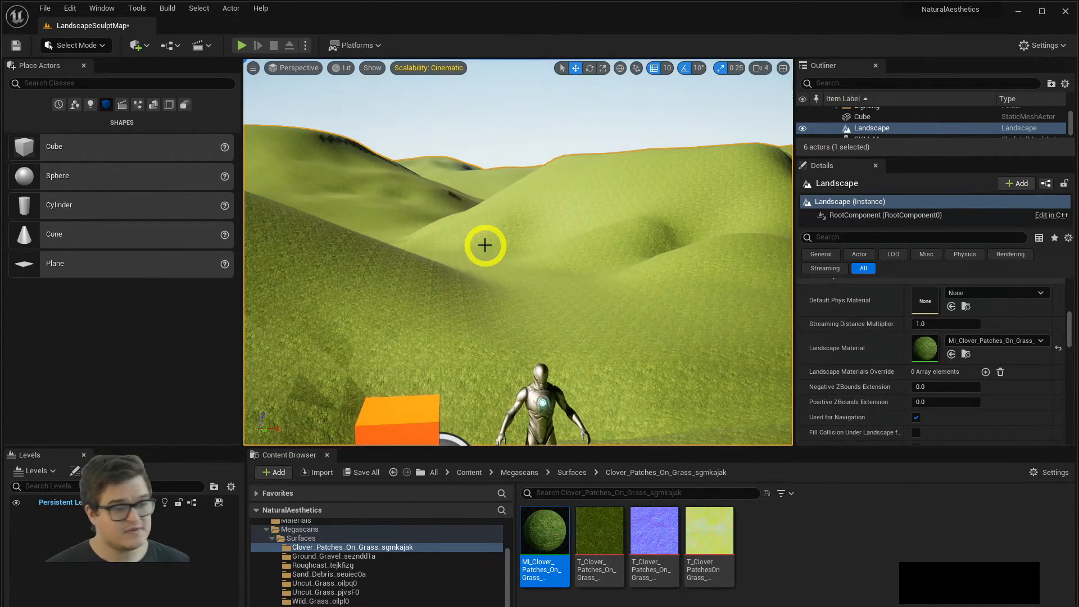
right_drag(525, 272, 571, 266)
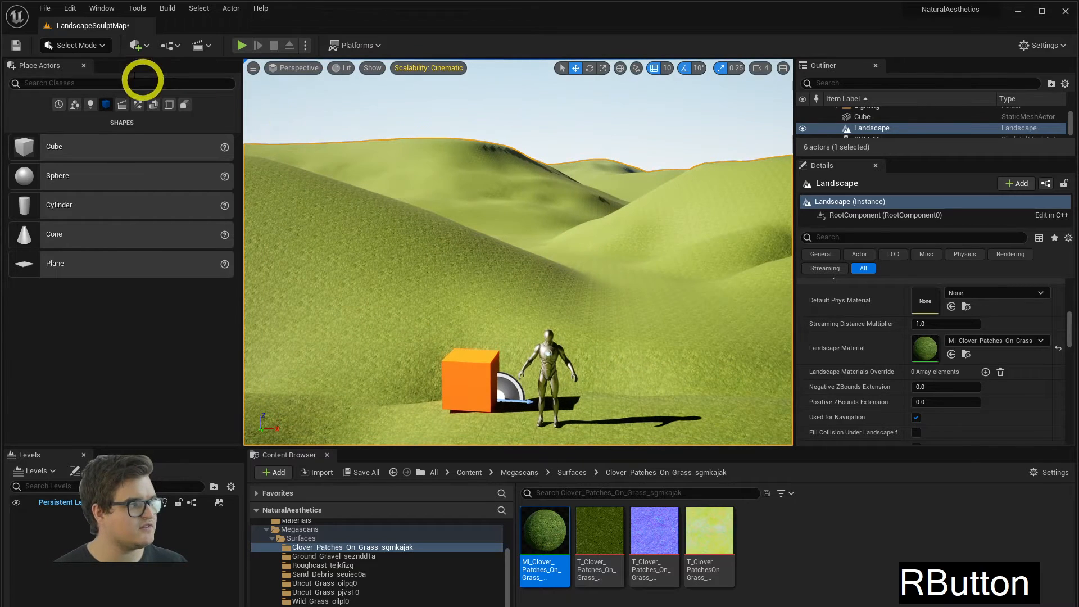
- Switch to Landscape mode and inspect the clover grass material from several viewpoints across the terrain
click(84, 45)
click(90, 78)
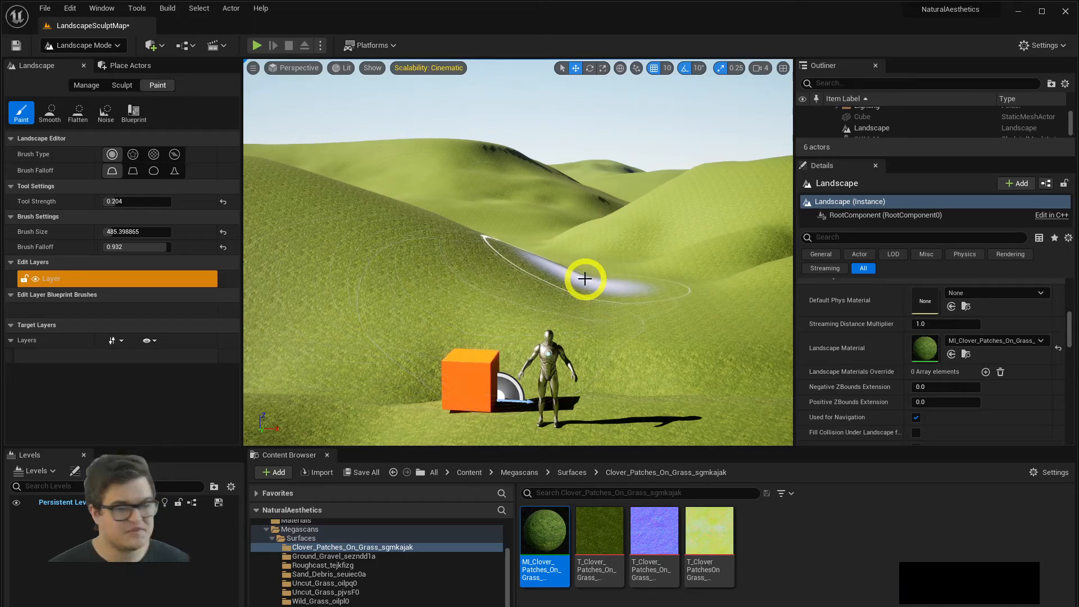
right_drag(596, 276, 545, 304)
key(w)
key(w)
key(s)
key(e)
key(q)
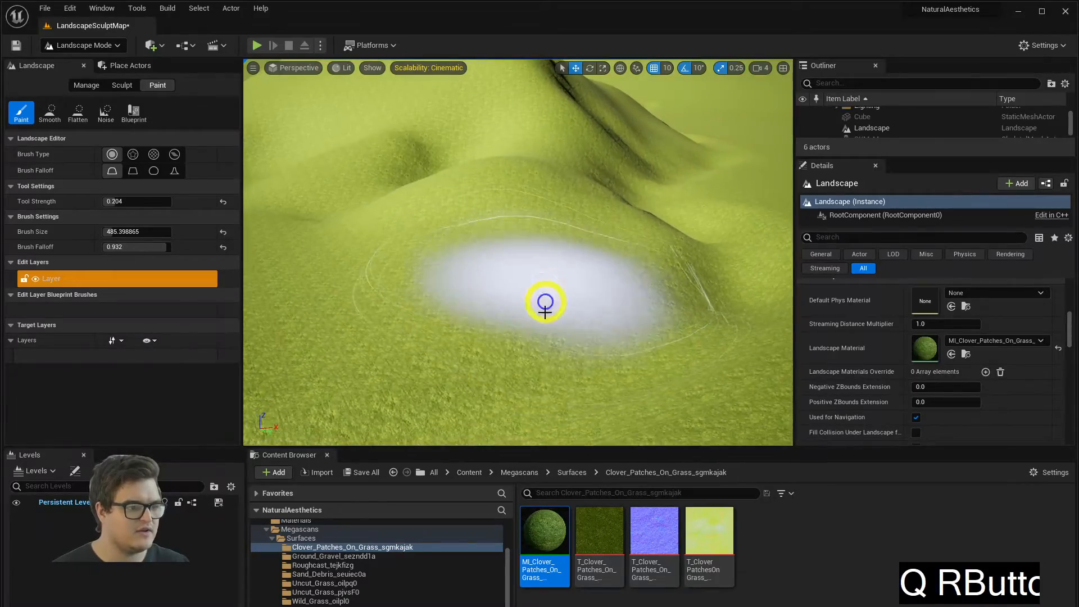
key(a)
key(s)
right_drag(627, 251, 562, 270)
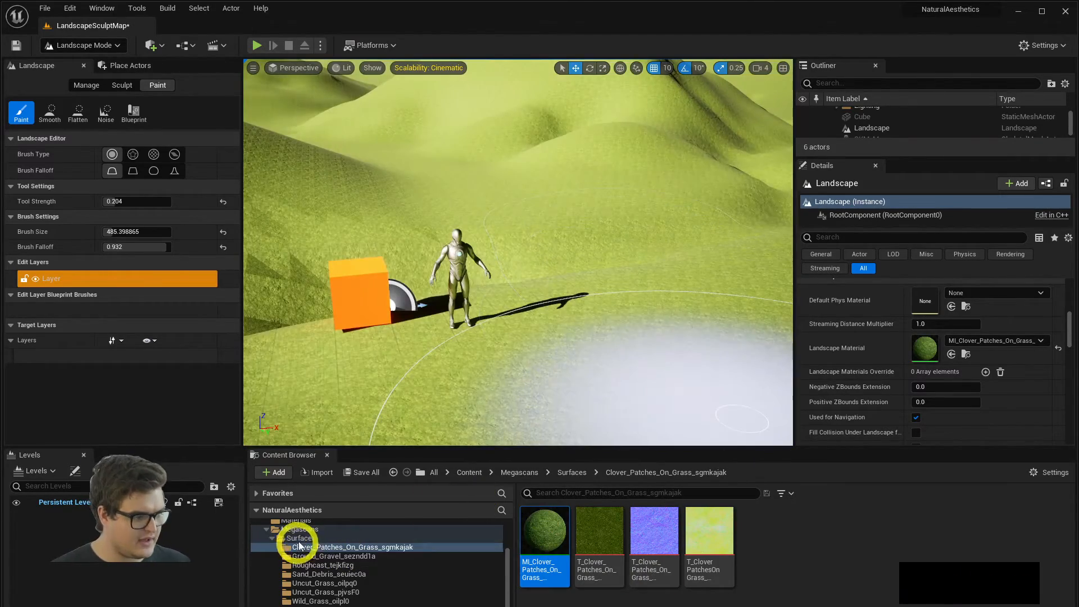
- Reassign M_LandscapeLayer from the Materials folder as the landscape's Landscape Material
click(306, 521)
drag(565, 550, 928, 344)
right_drag(521, 185, 633, 215)
key(d)
key(s)
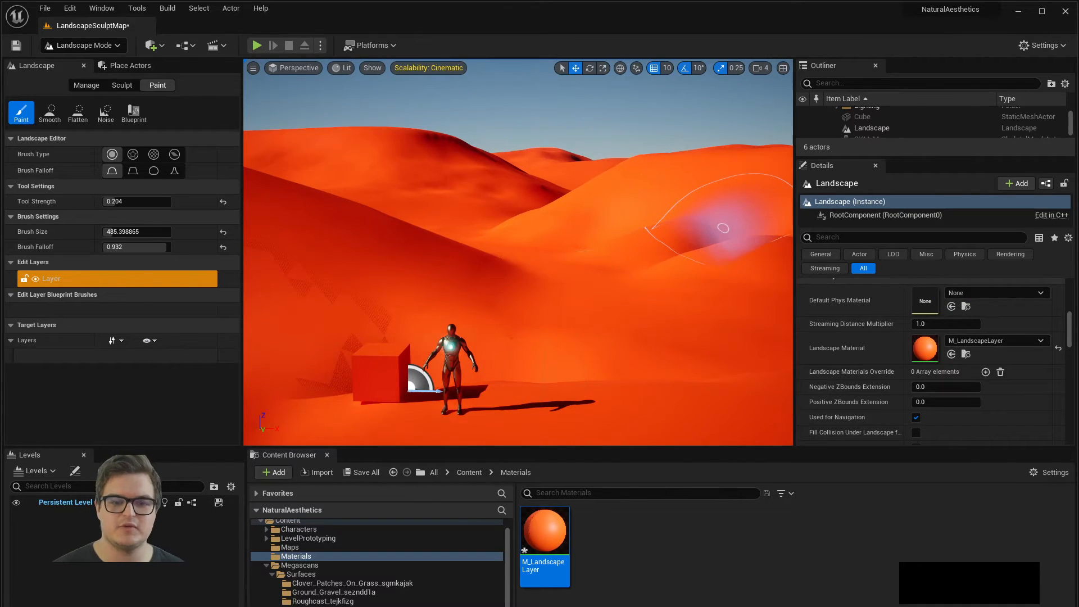
- Bring the M_LandscapeLayer material editor back, maximize it and move the orange colour node farther from the output node
drag(1073, 314, 223, 68)
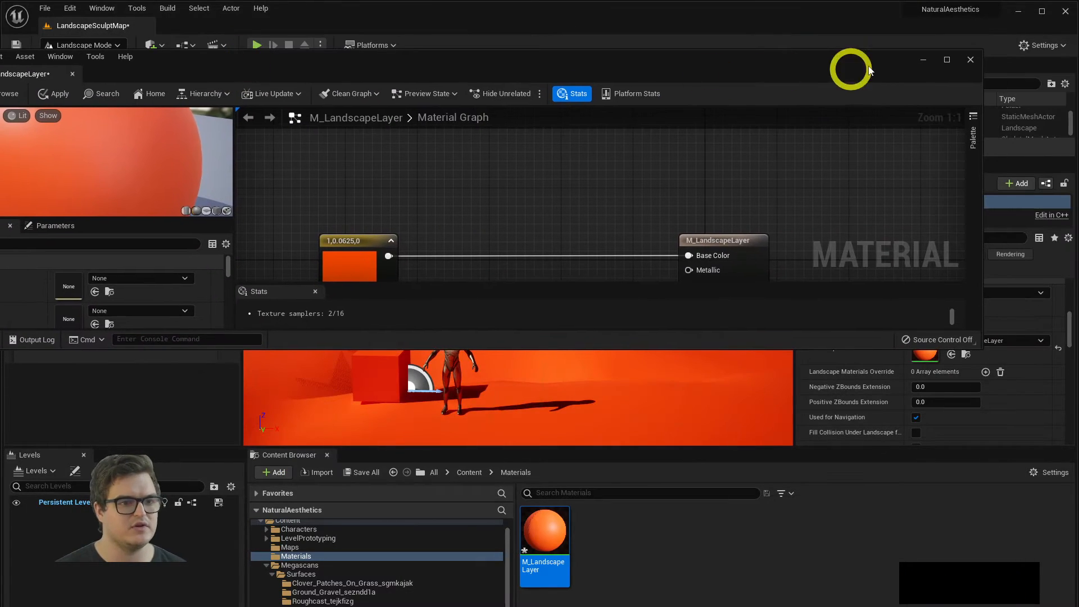
click(946, 60)
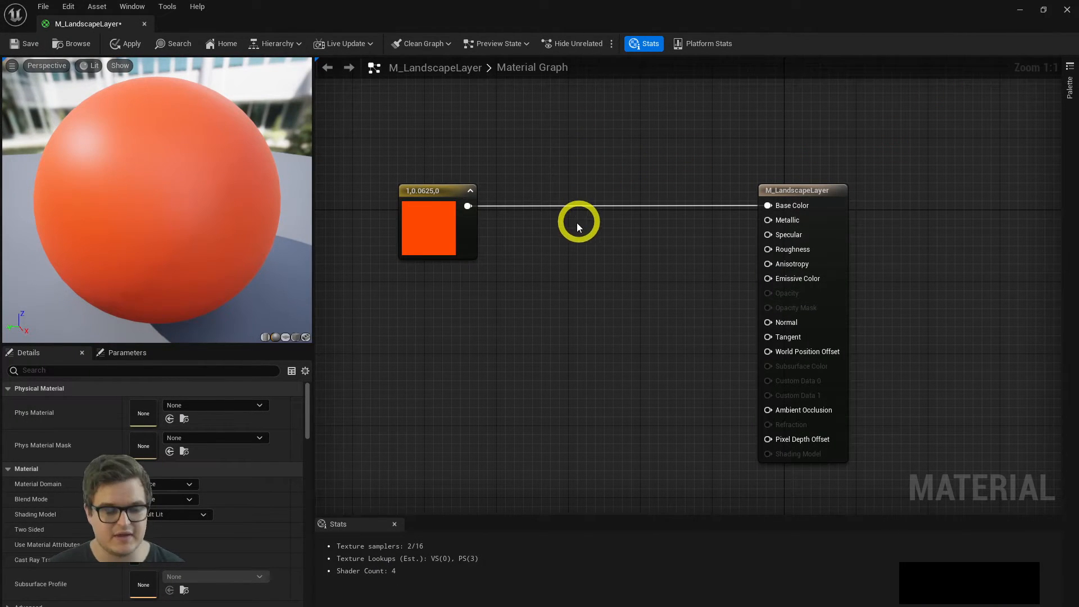
drag(411, 188, 375, 201)
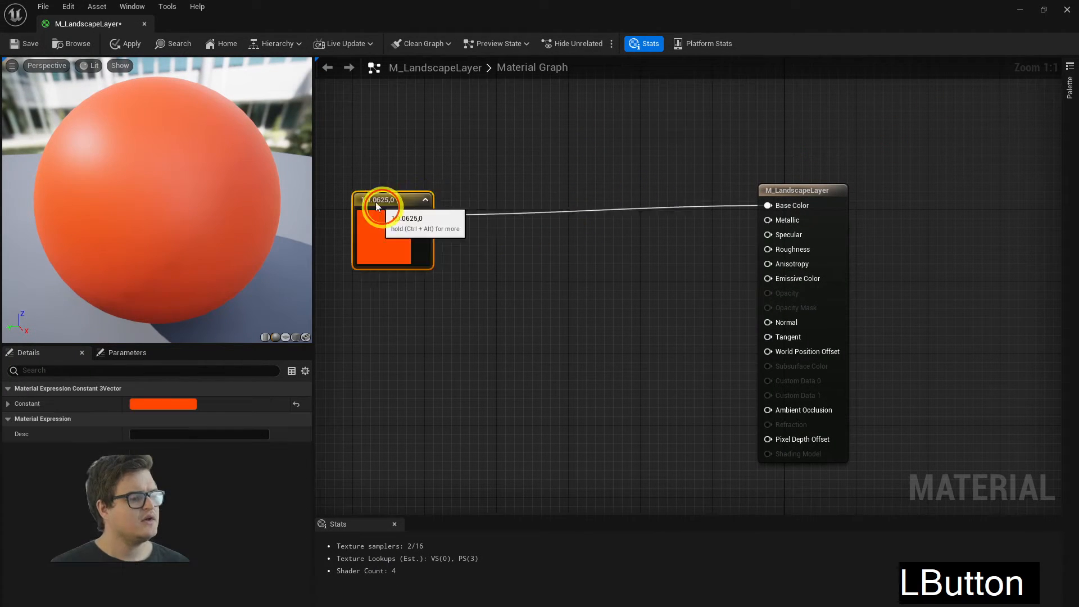
click(557, 227)
- Add a LandscapeLayerBlend node between the orange colour node and the M_LandscapeLayer output node
right_click(582, 242)
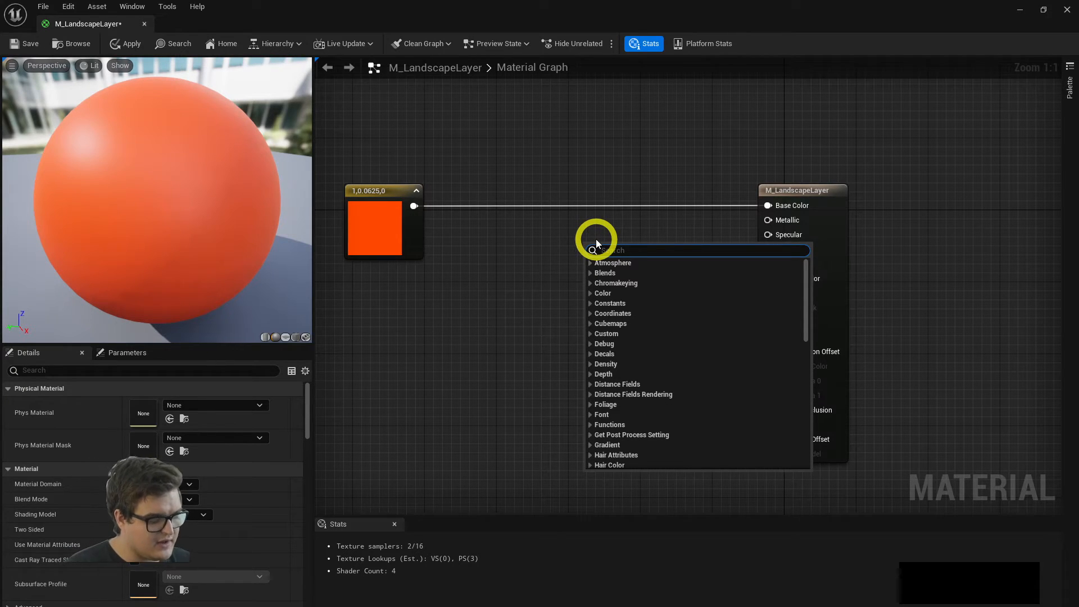
text(land)
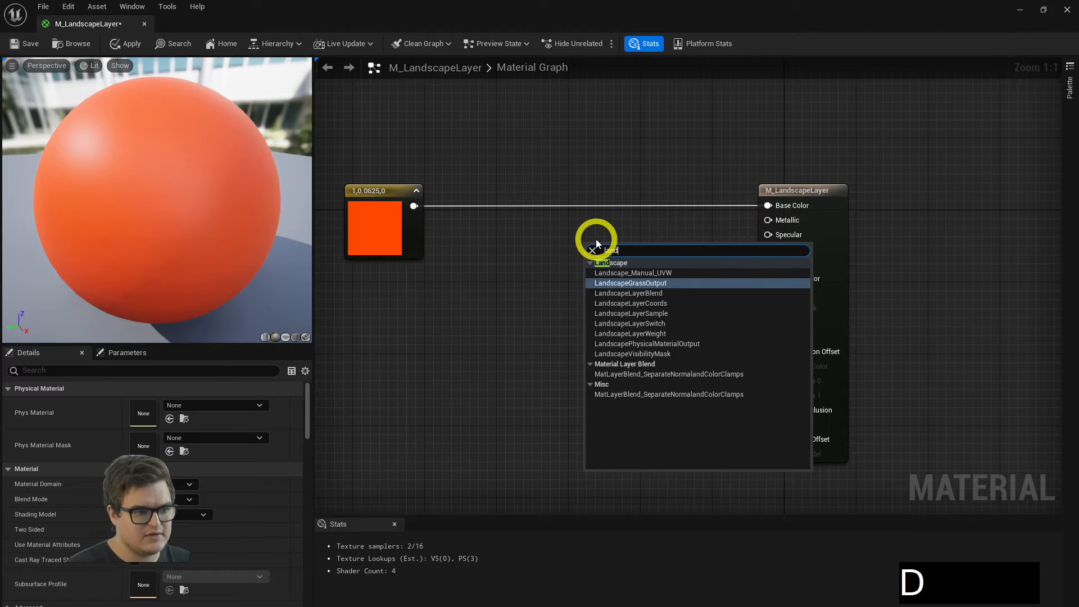
key(Down)
key(Up)
key(Up)
key(Down)
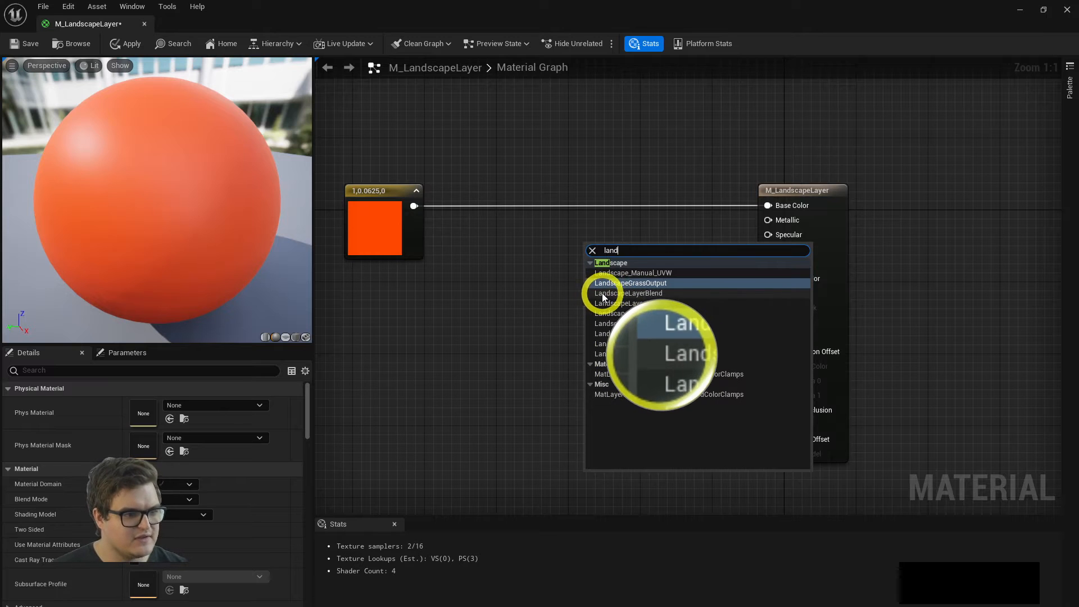
click(652, 294)
key(shift+F1)
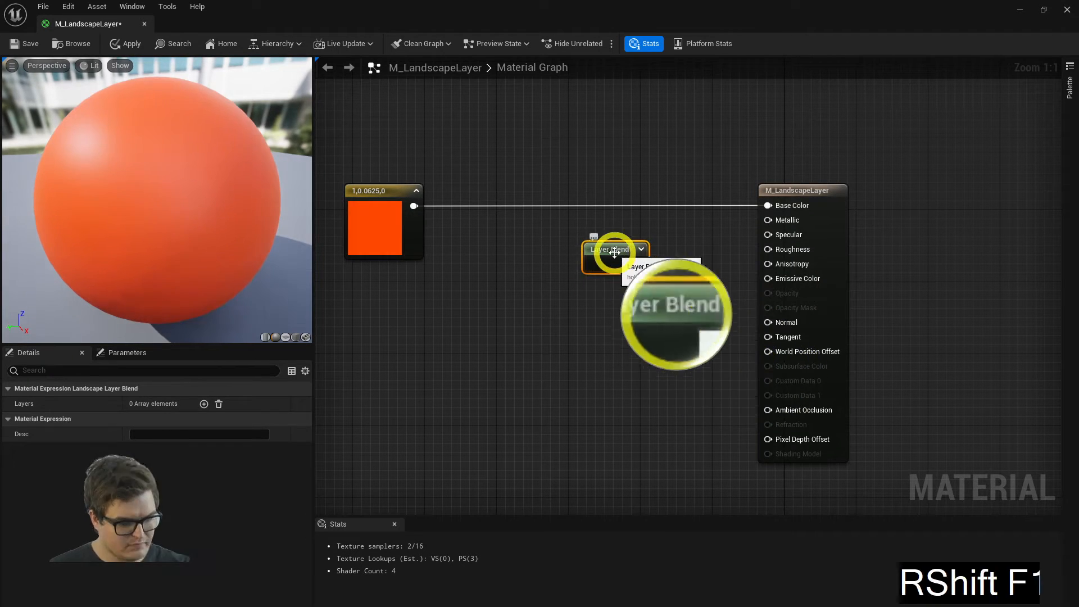
drag(610, 254, 589, 277)
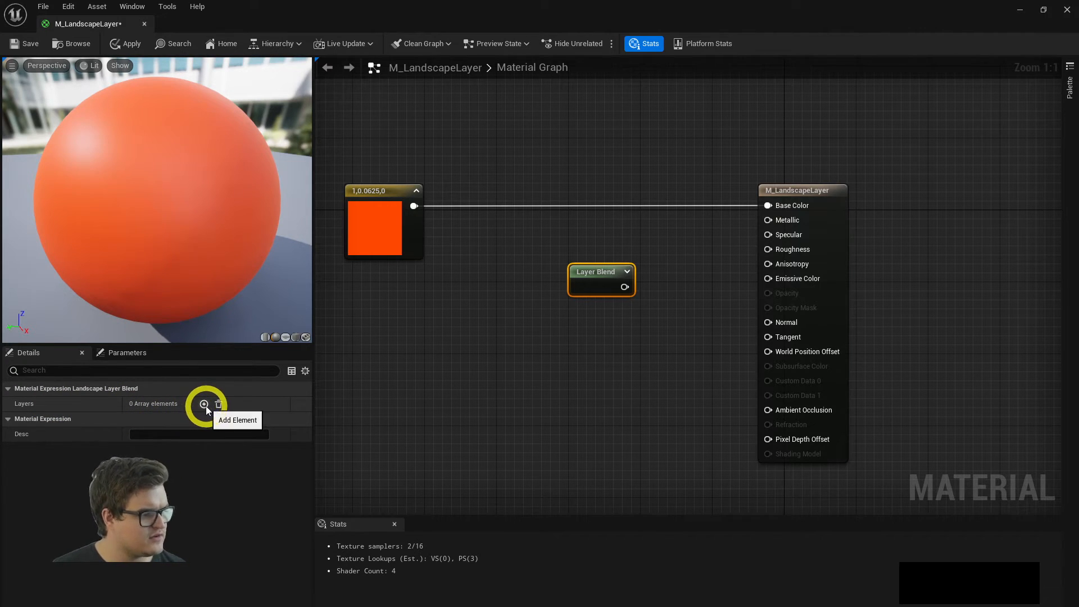
- Add three layers to the Layer Blend node and shift the node slightly closer to the output node
key(Menu)
key(shift+F1)
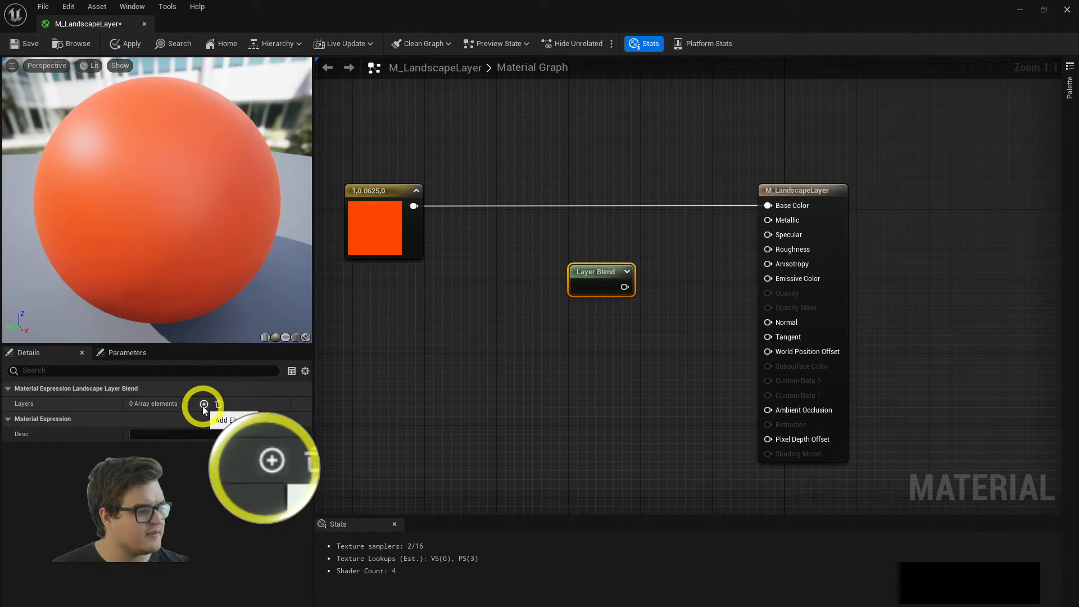
key(shift+F1)
click(204, 404)
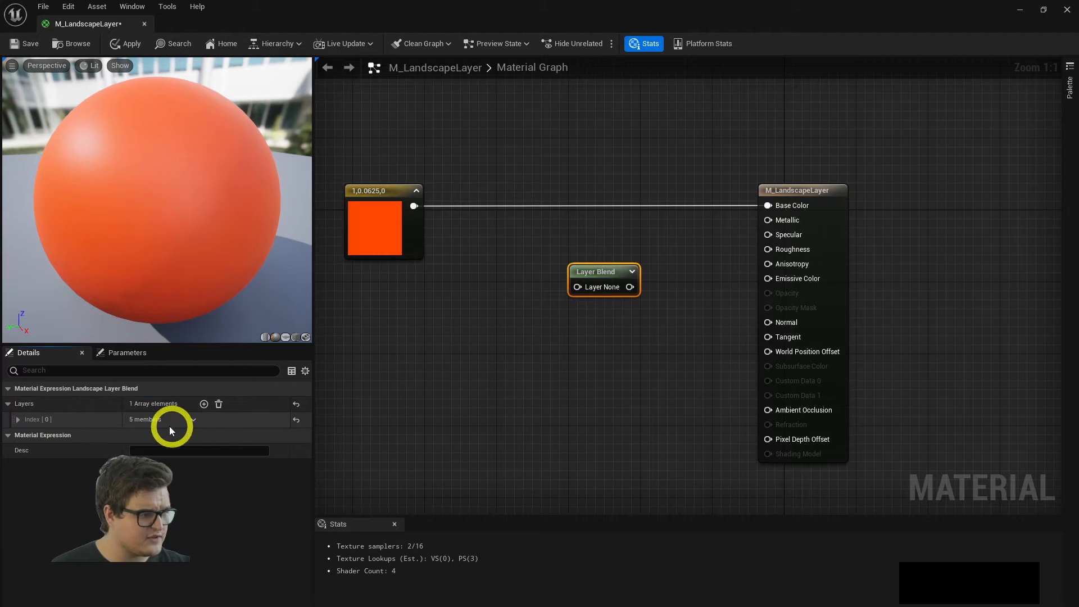
drag(611, 273, 638, 264)
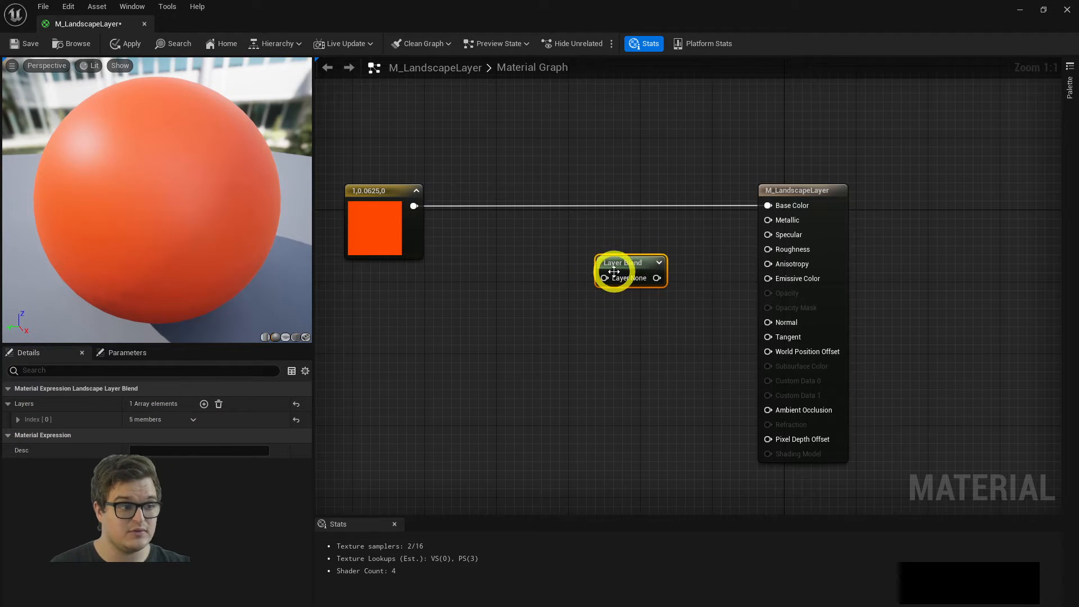
click(204, 404)
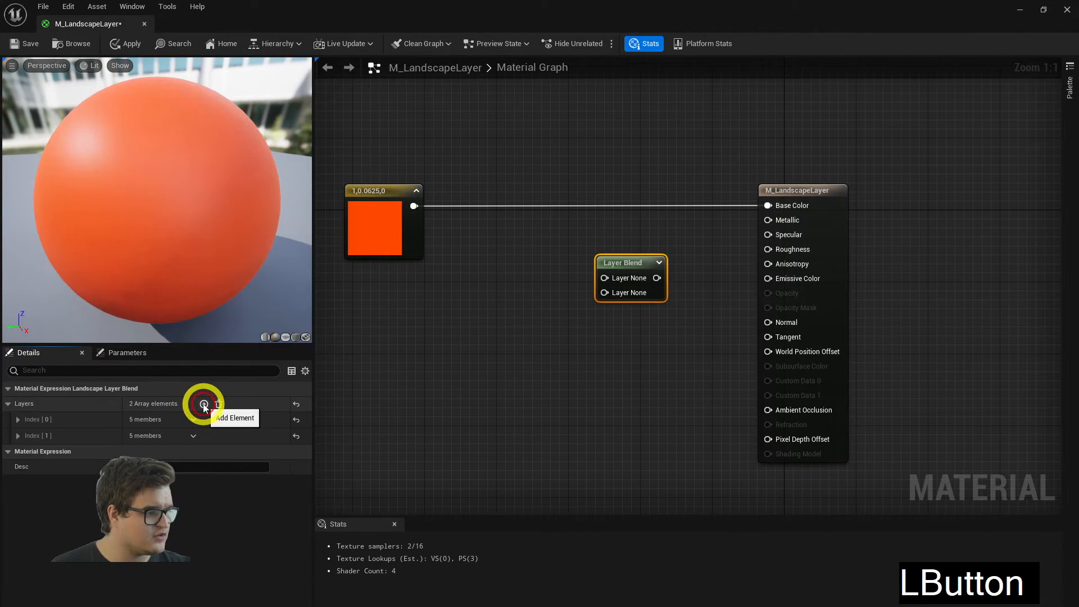
click(204, 404)
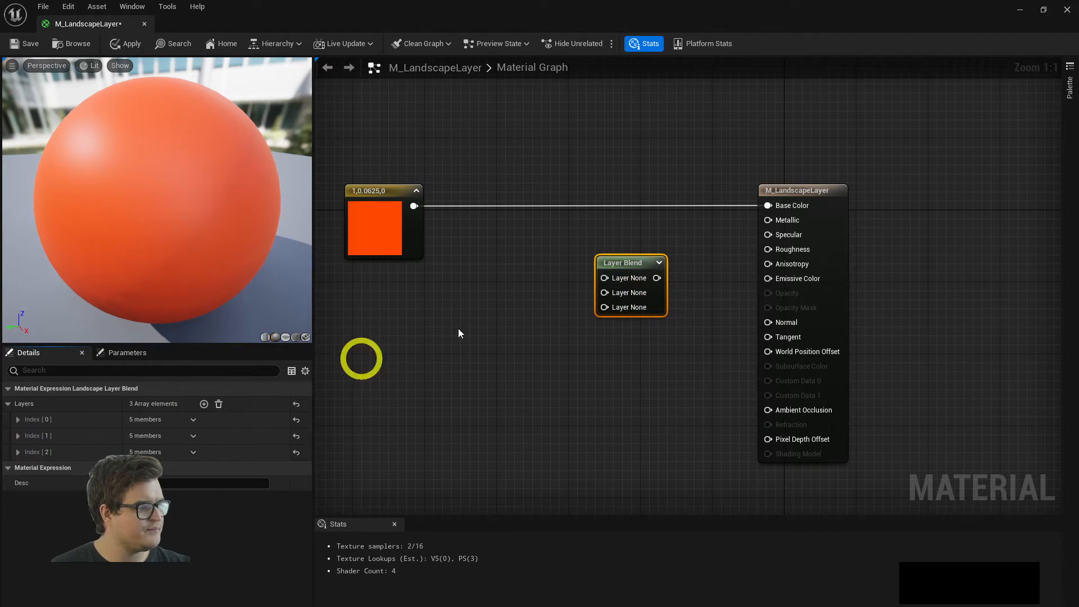
- Review the settings of the Layer Blend's first layer, give the node's properties more height, and collapse that layer again
click(629, 280)
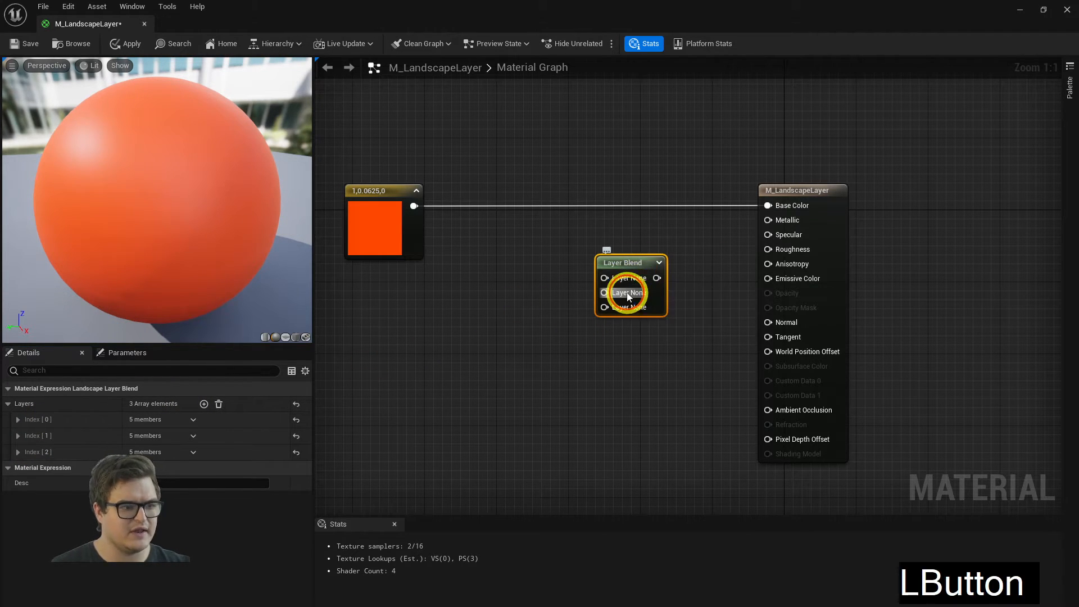
click(25, 420)
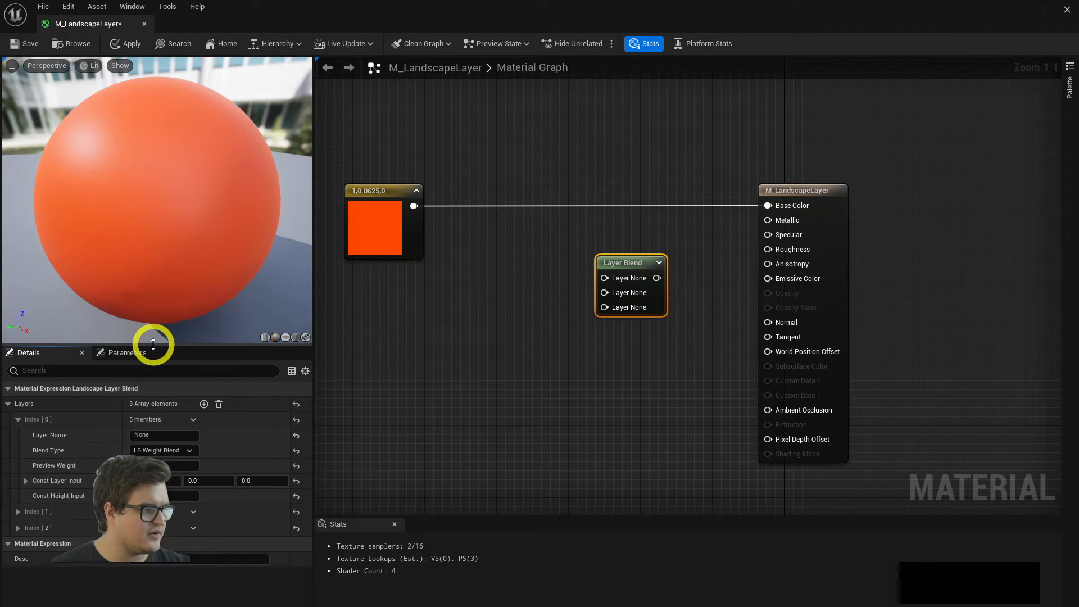
drag(158, 343, 172, 223)
click(22, 299)
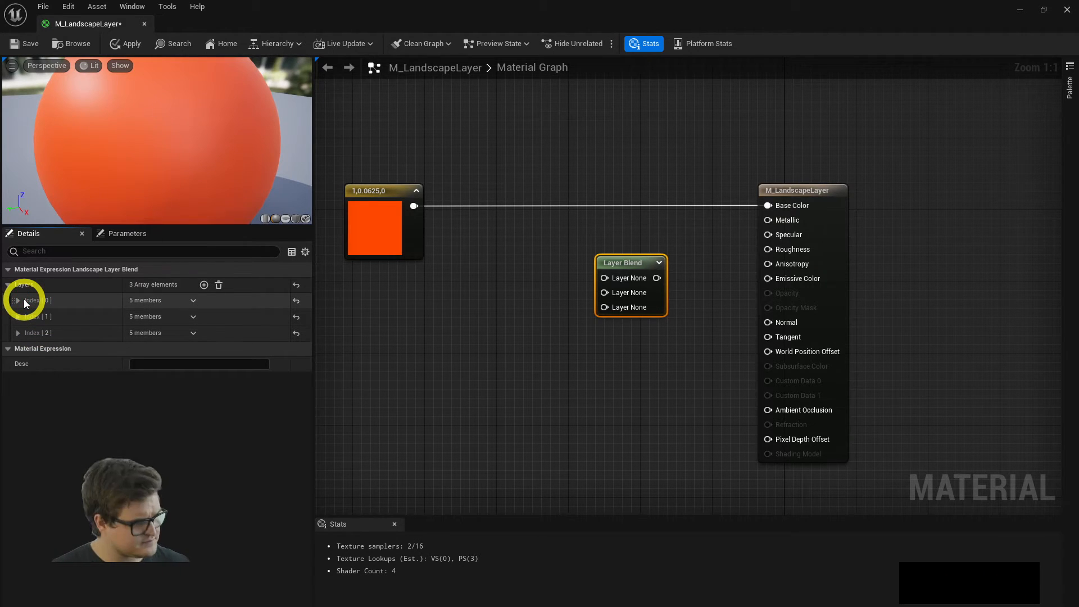
- Expand the settings of all three layers in the Layer Blend node's layer list
key(shift+F1)
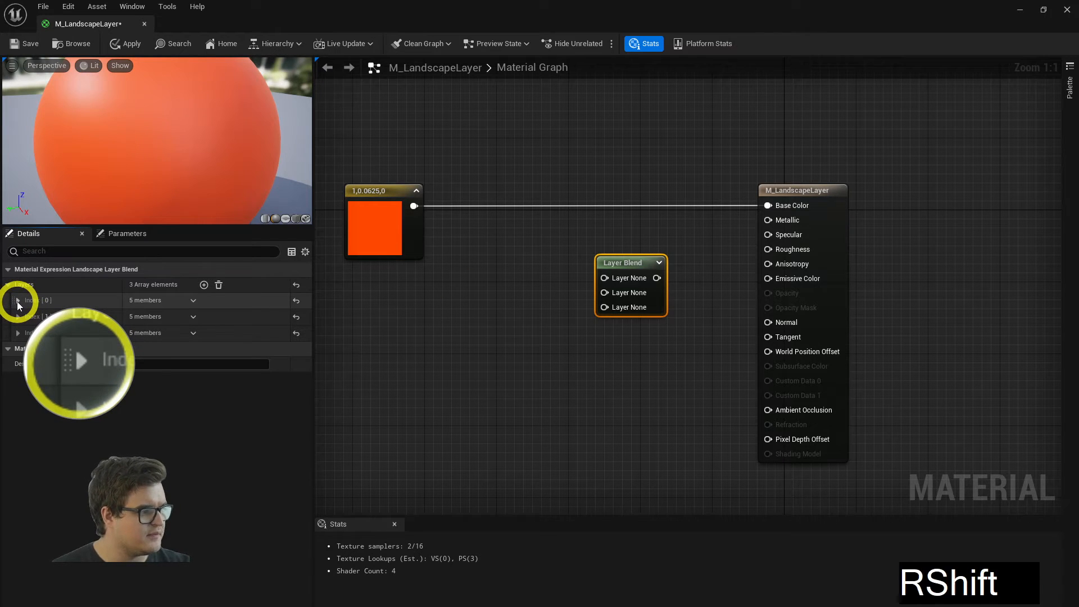
key(shift+F1)
click(18, 300)
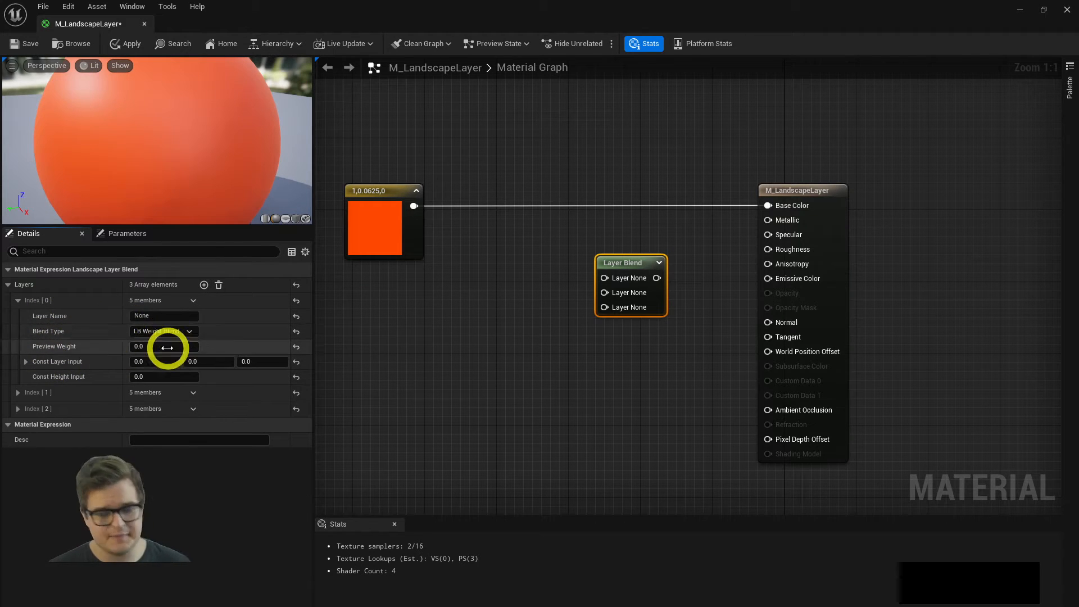
click(18, 392)
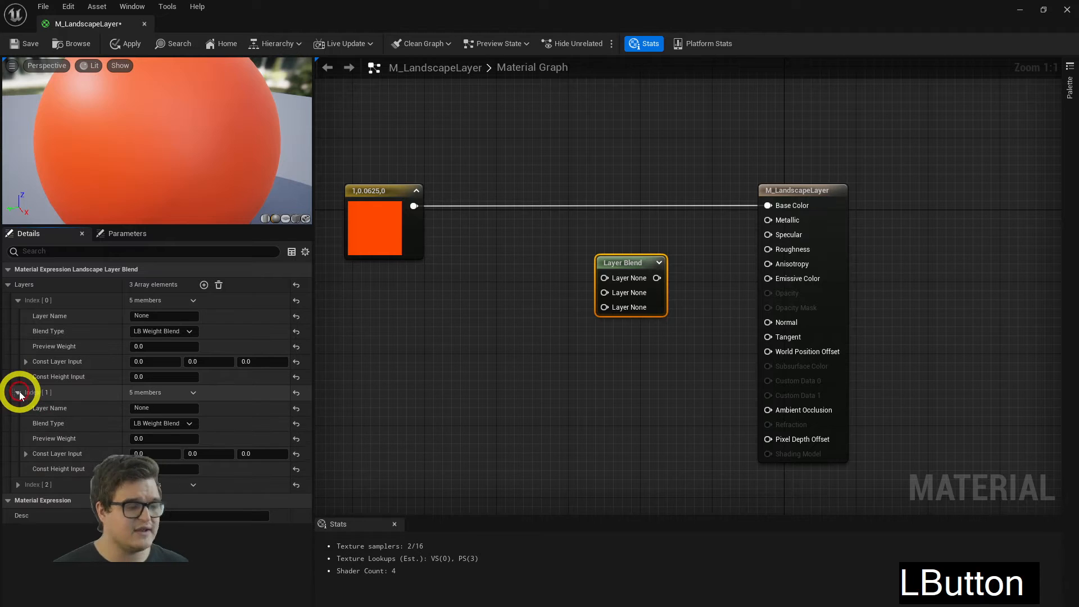
click(19, 484)
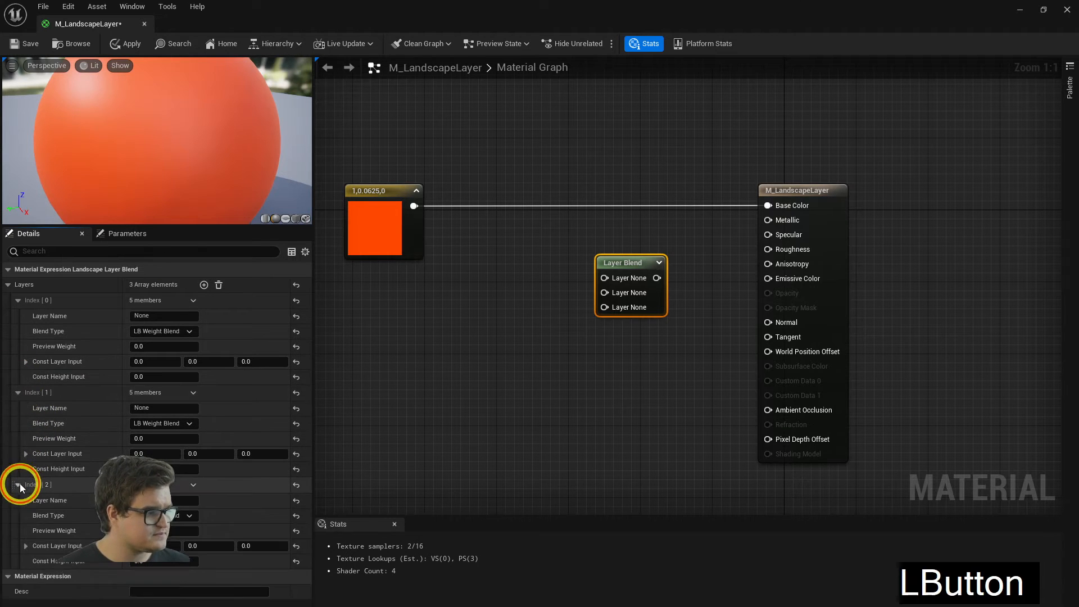
- Name the Layer Blend's first layer Dark Grass and shift the node slightly away from the output node
click(153, 315)
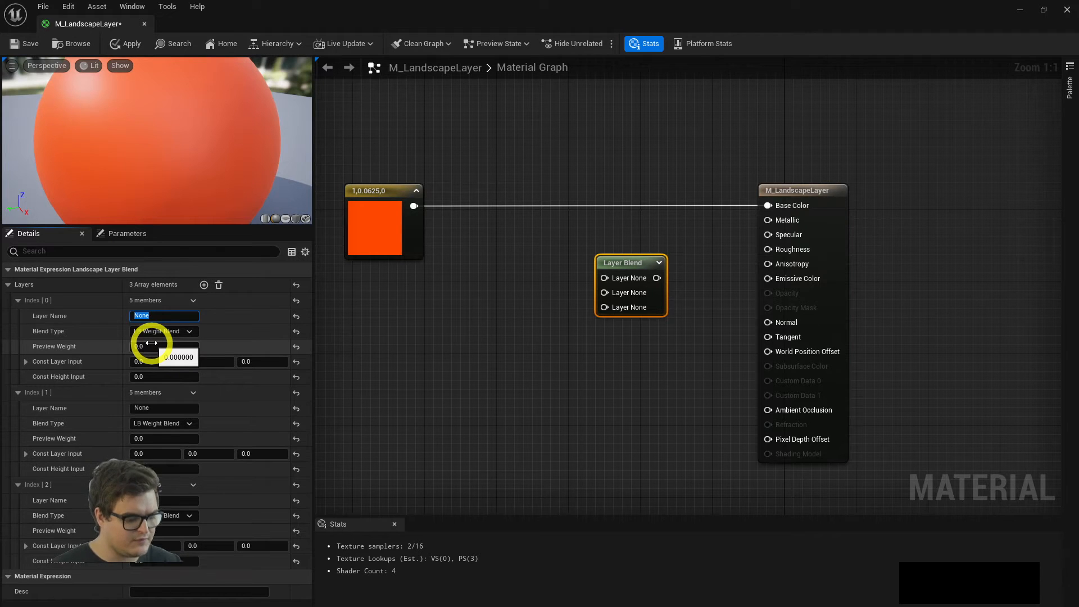
text(Dark)
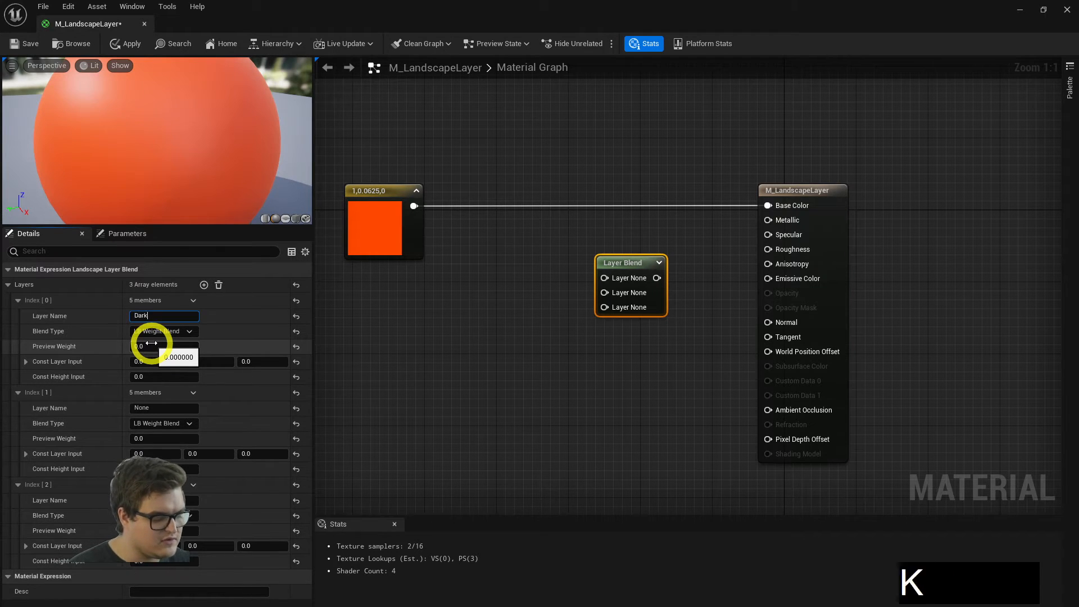
text( Grass)
key(Return)
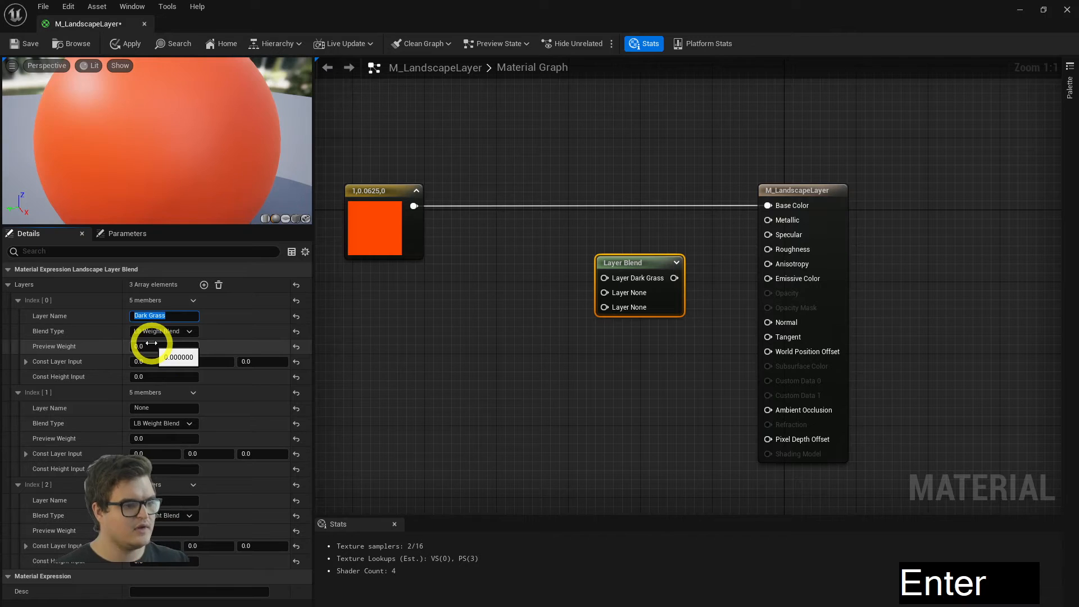
drag(644, 285, 617, 293)
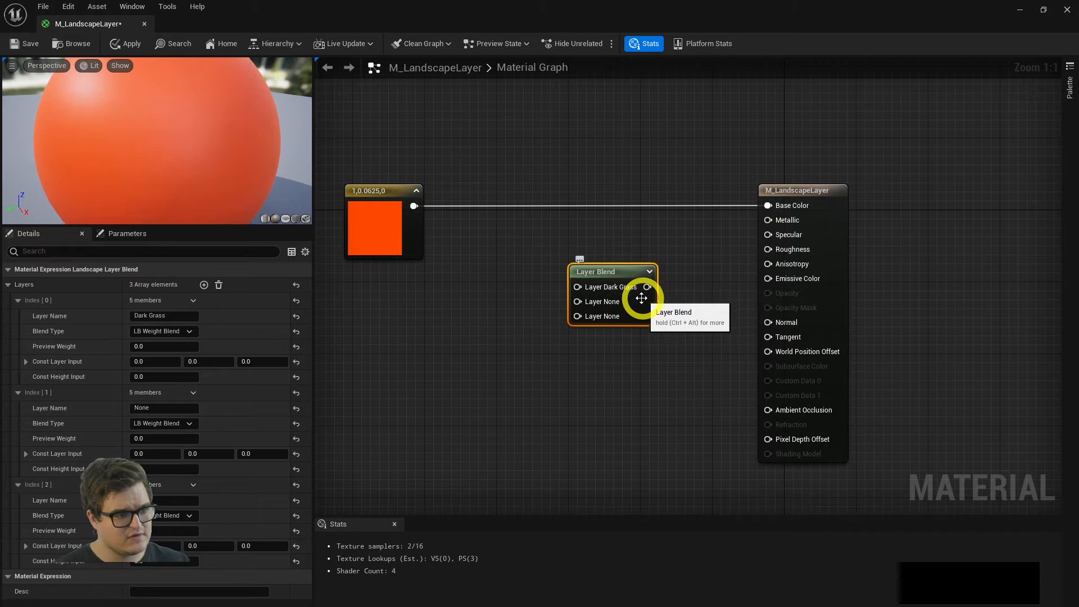
- Name the Layer Blend's second layer Light Grass
click(160, 408)
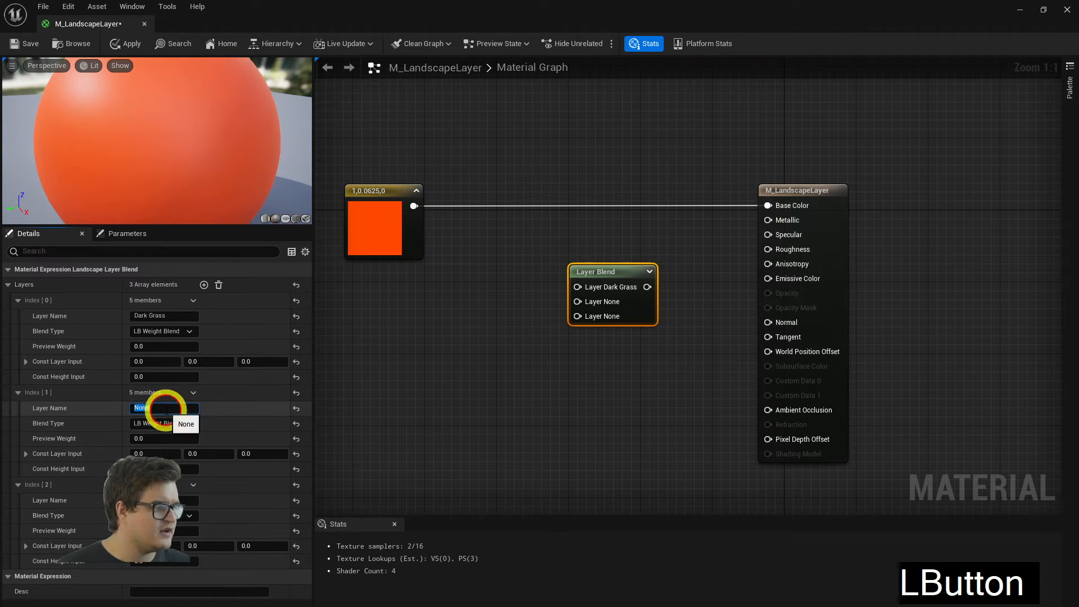
text(Light)
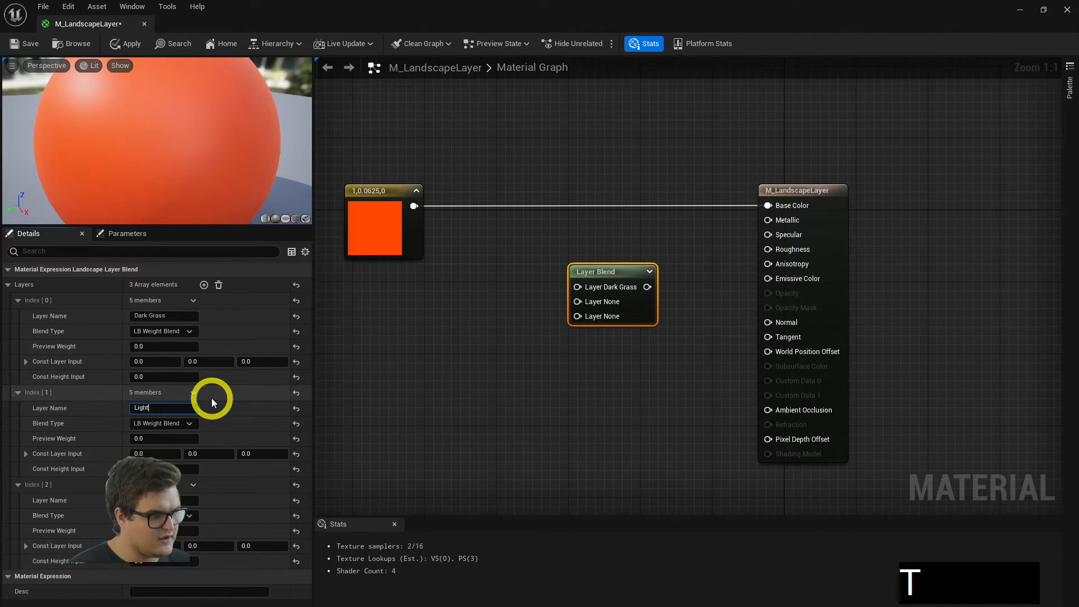
text( Grass)
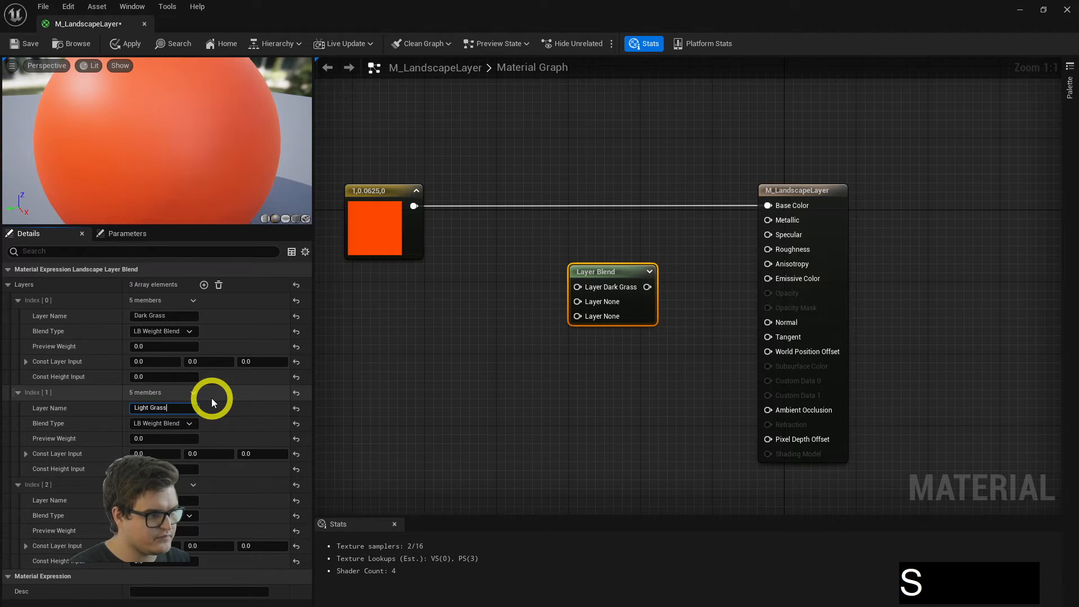
key(Return)
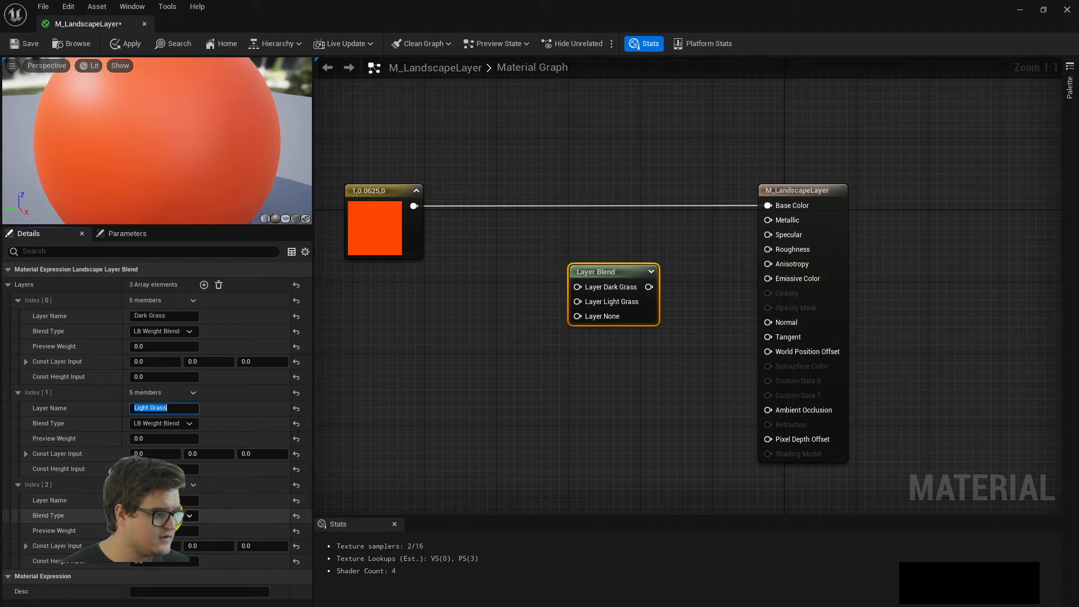
- Name the Layer Blend's third layer Sand
click(169, 500)
text(Sand)
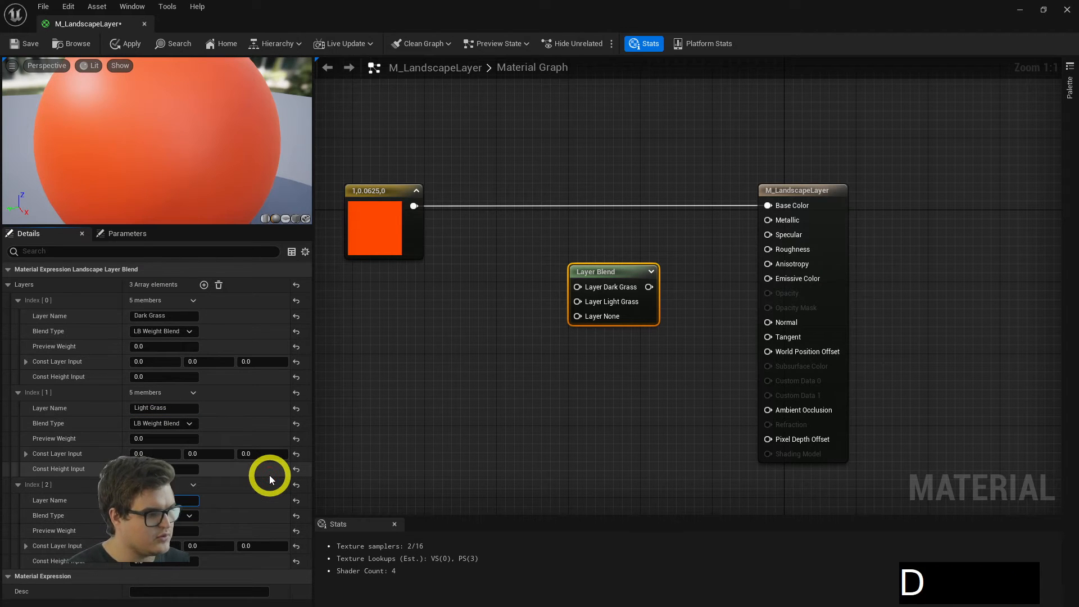
key(Return)
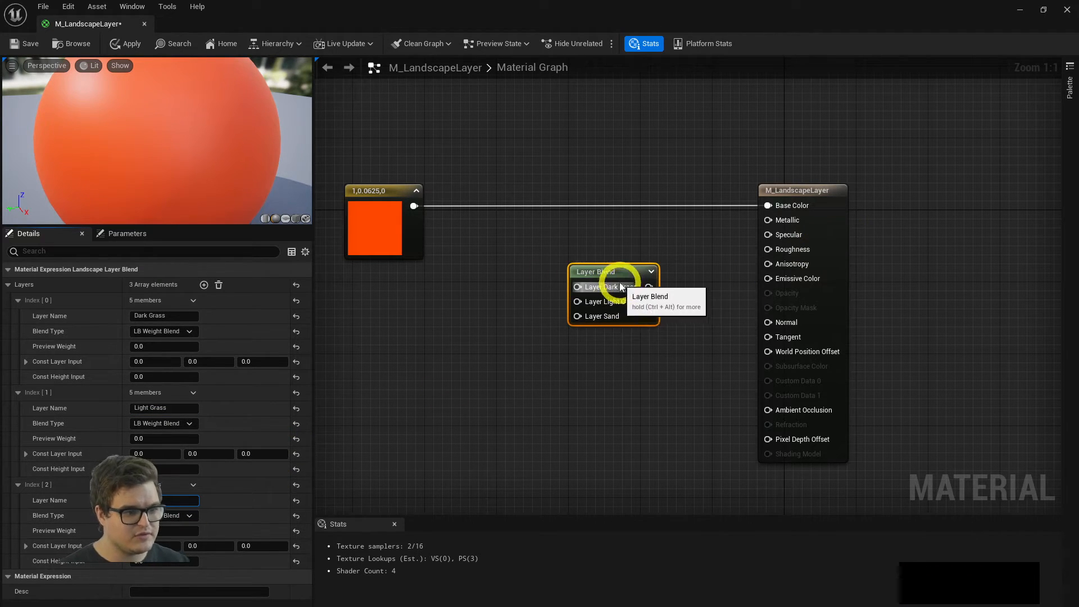
- Reposition the Layer Blend node slightly closer to the orange colour node, leaving its output unconnected
click(625, 307)
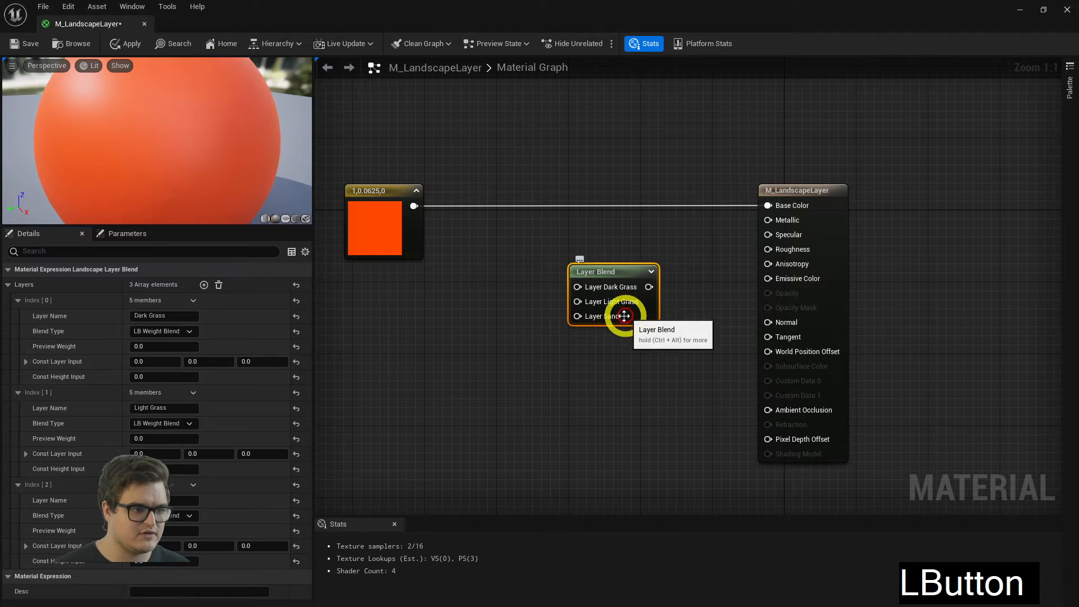
click(612, 330)
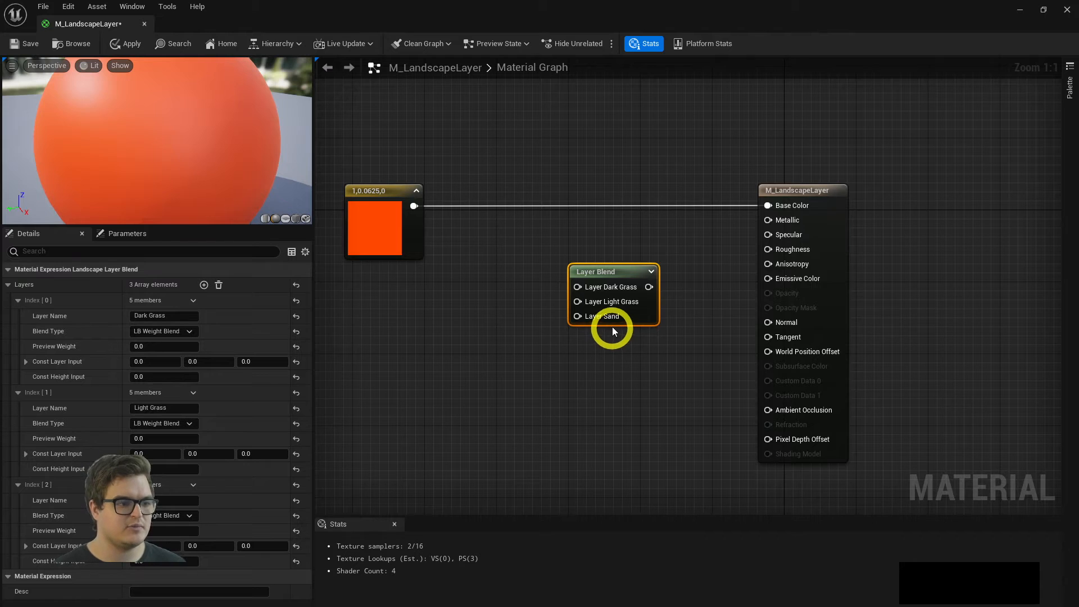
click(615, 270)
drag(593, 272, 562, 283)
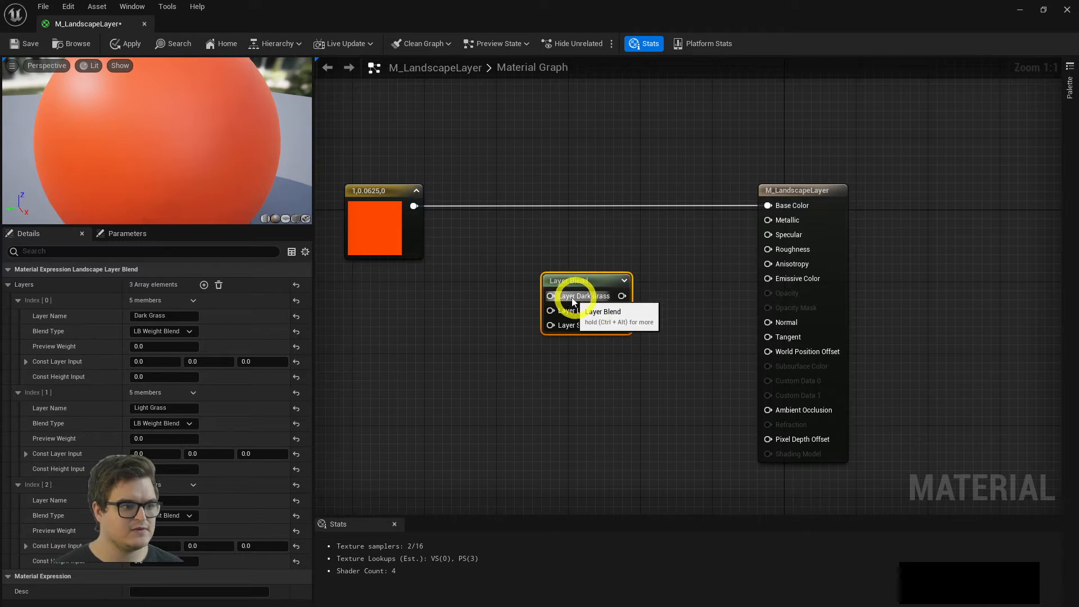
click(563, 296)
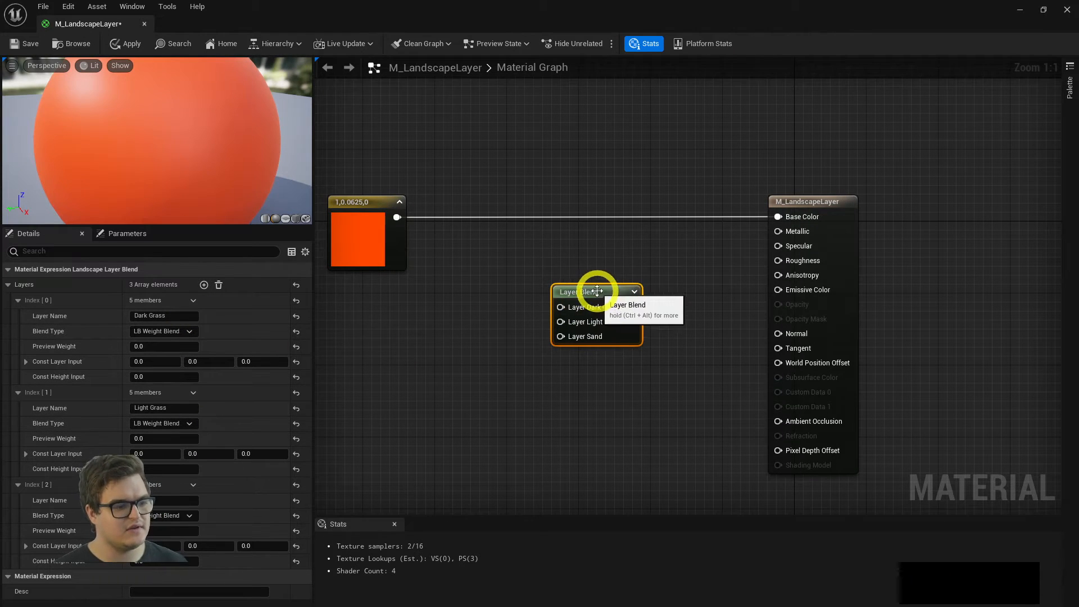
click(562, 308)
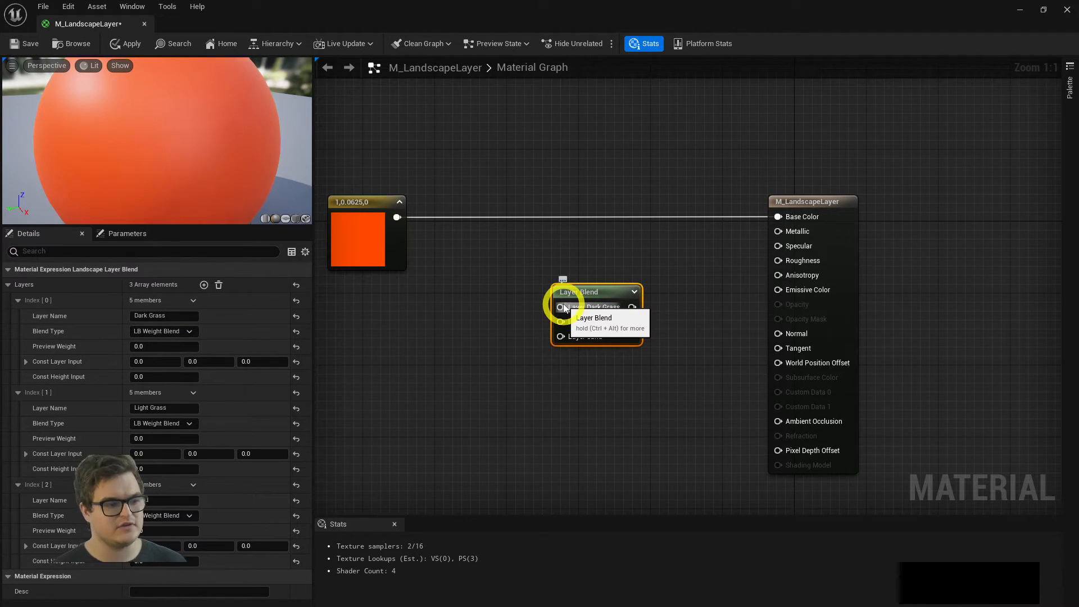
click(453, 290)
click(555, 294)
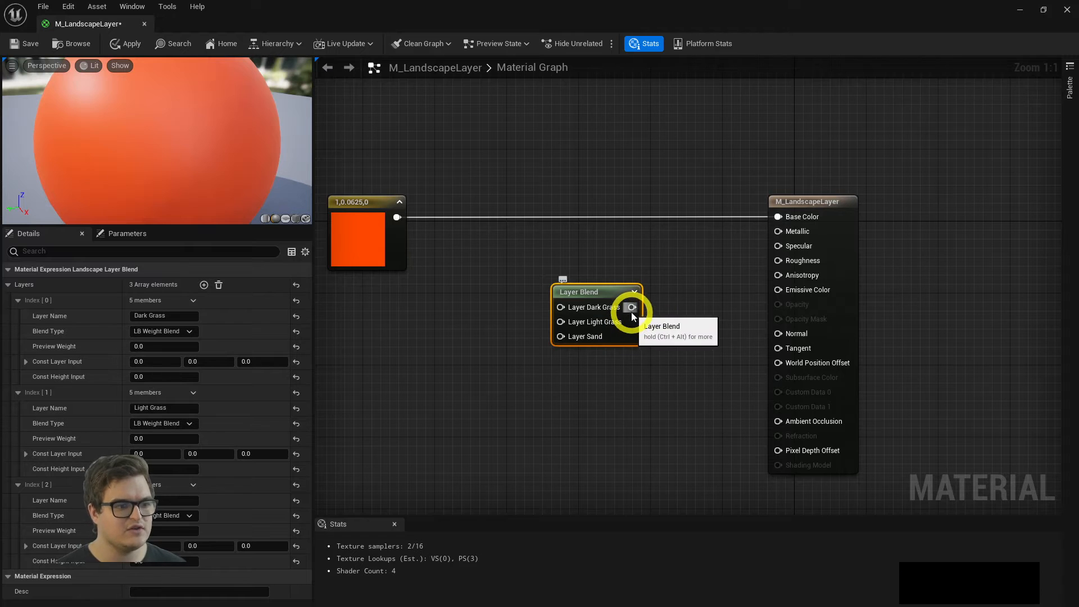
drag(632, 308, 718, 274)
drag(589, 297, 591, 287)
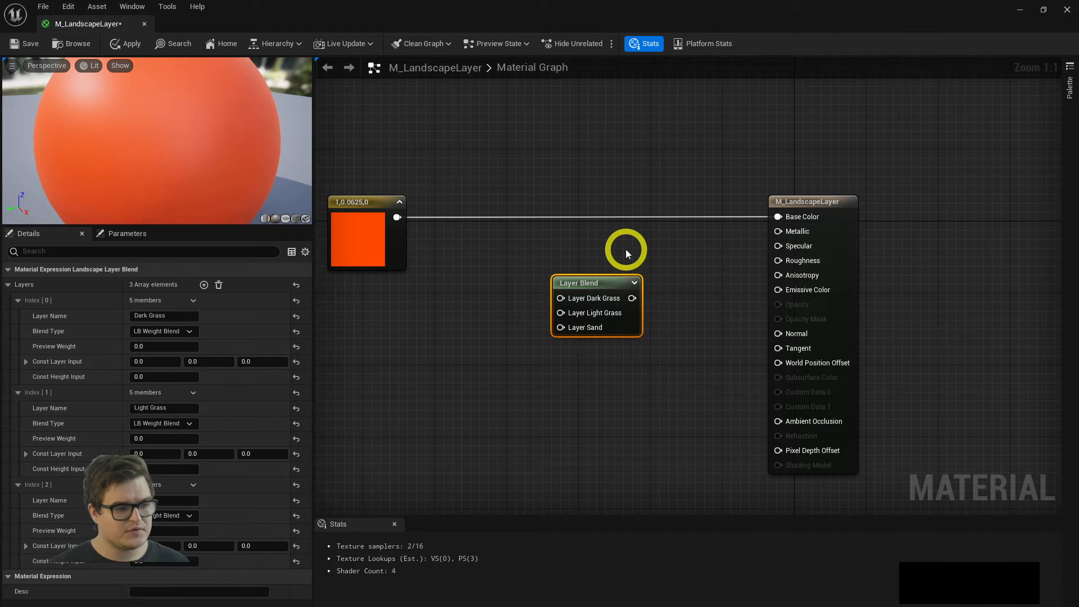
- Nudge the orange colour node upward, duplicate it twice and stack the two copies beneath it
right_drag(484, 225, 602, 231)
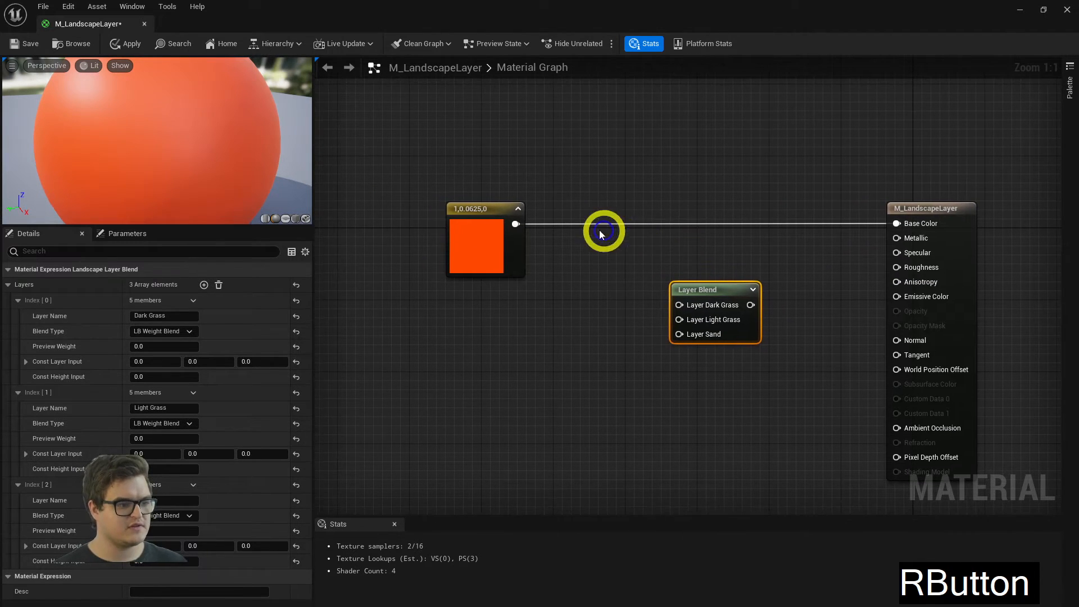
click(512, 263)
mouse_move(512, 263)
mouse_down()
mouse_move(535, 247)
mouse_move(503, 254)
mouse_up()
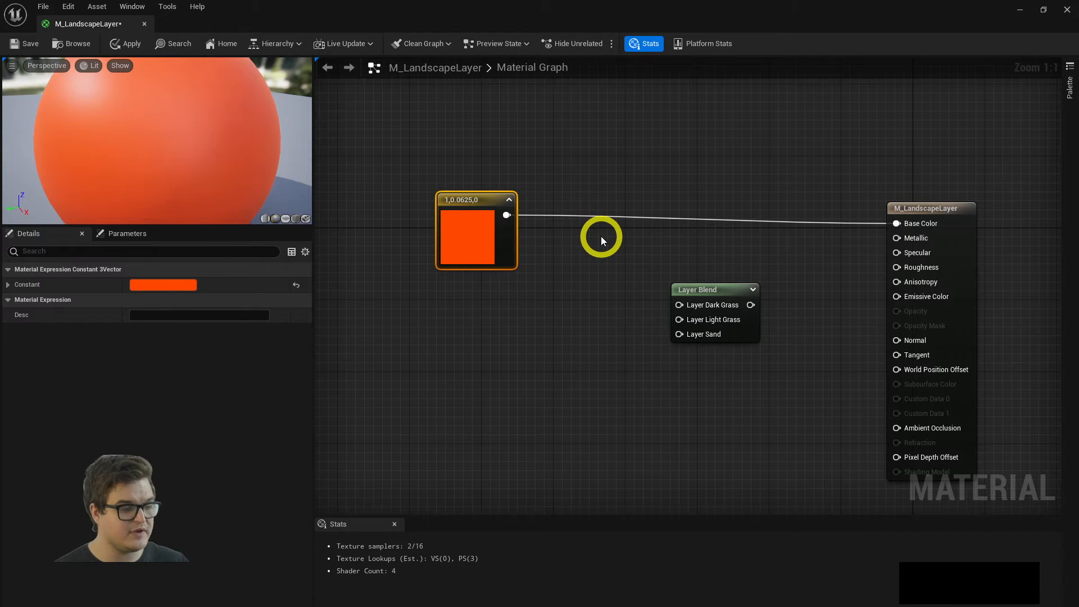
key(ctrl+d)
drag(618, 256, 454, 309)
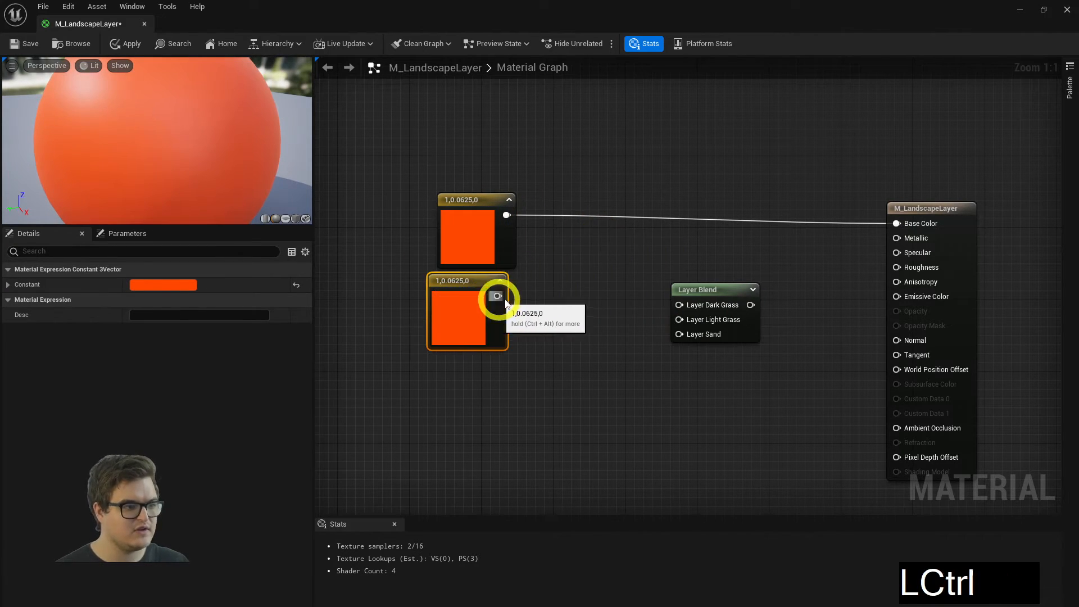
key(ctrl+d)
drag(531, 334, 462, 376)
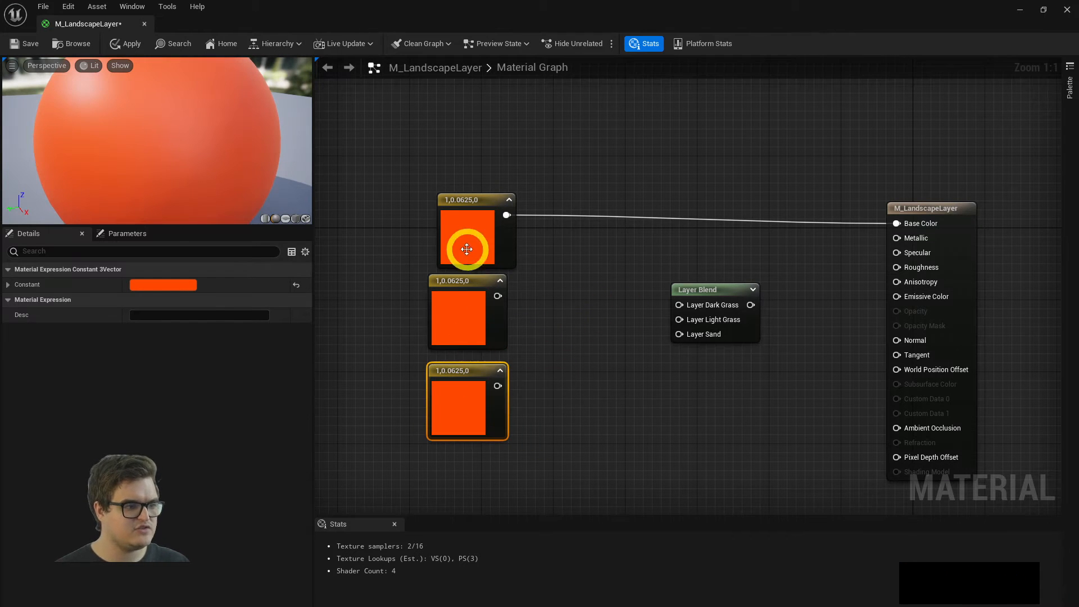
- Set the uppermost Constant3Vector node, the one wired to Base Color, to dark green with values 0, 0.24, 0.00313
click(467, 249)
click(163, 285)
click(204, 436)
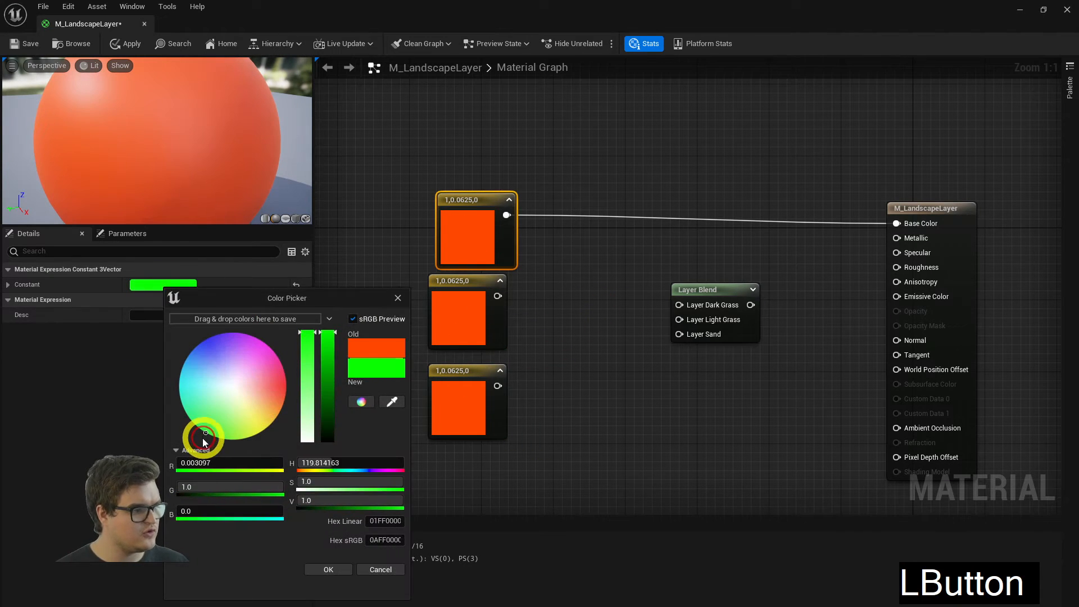
drag(327, 362, 332, 399)
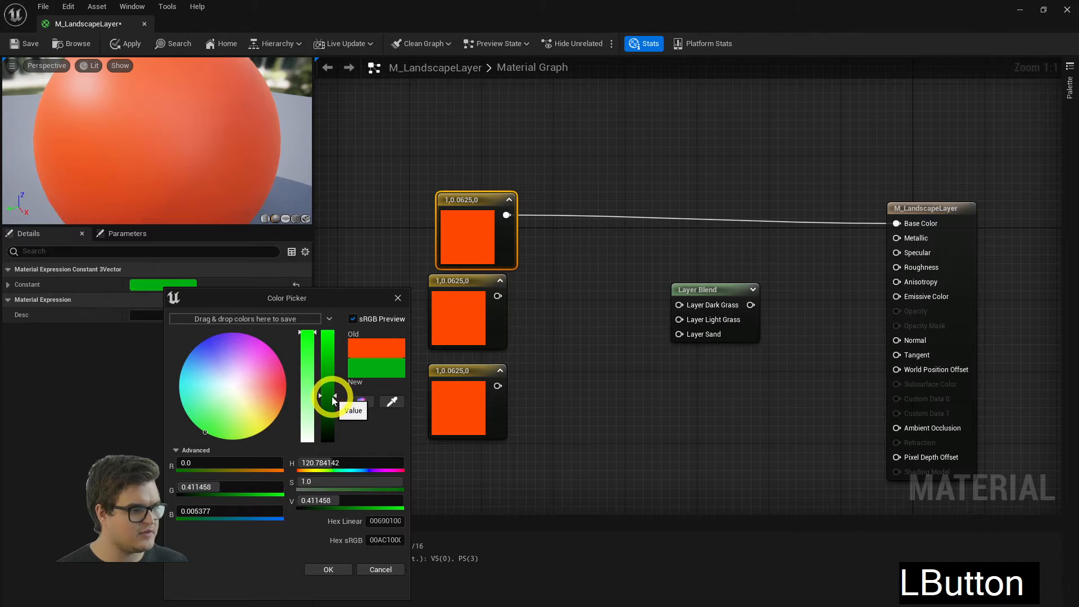
click(707, 290)
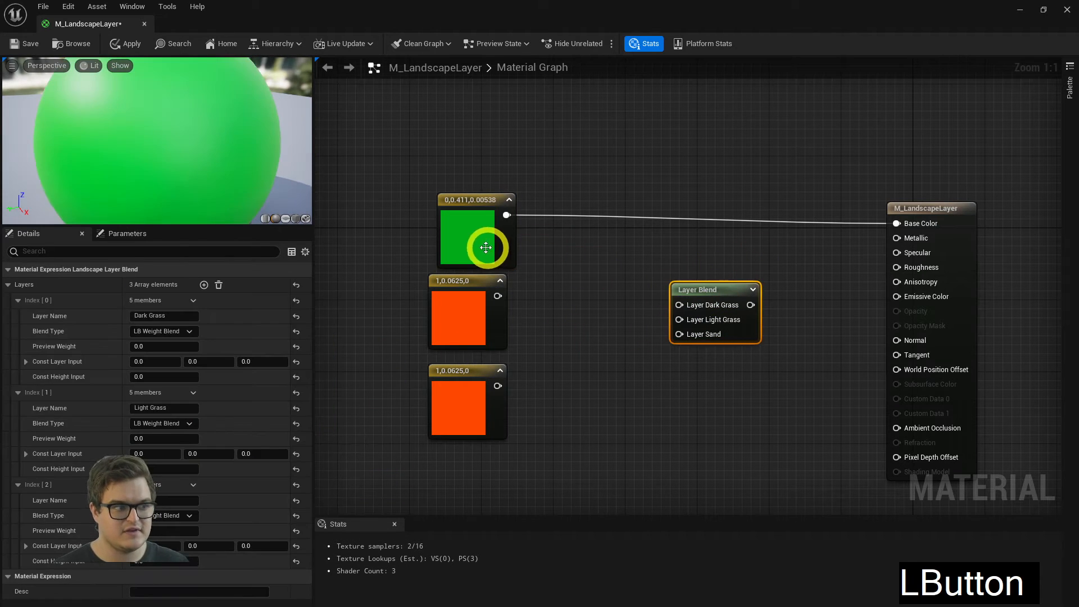
click(485, 248)
click(182, 297)
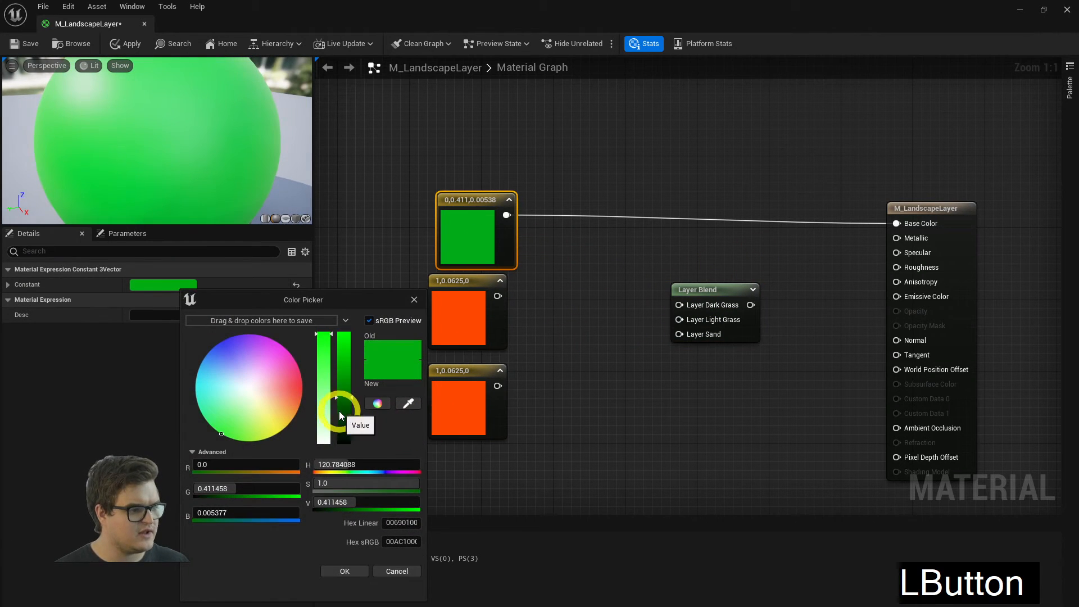
drag(339, 410, 343, 416)
click(578, 345)
- Set the middle Constant3Vector node to light green with values 0.509, 0.75, 0.188
click(447, 313)
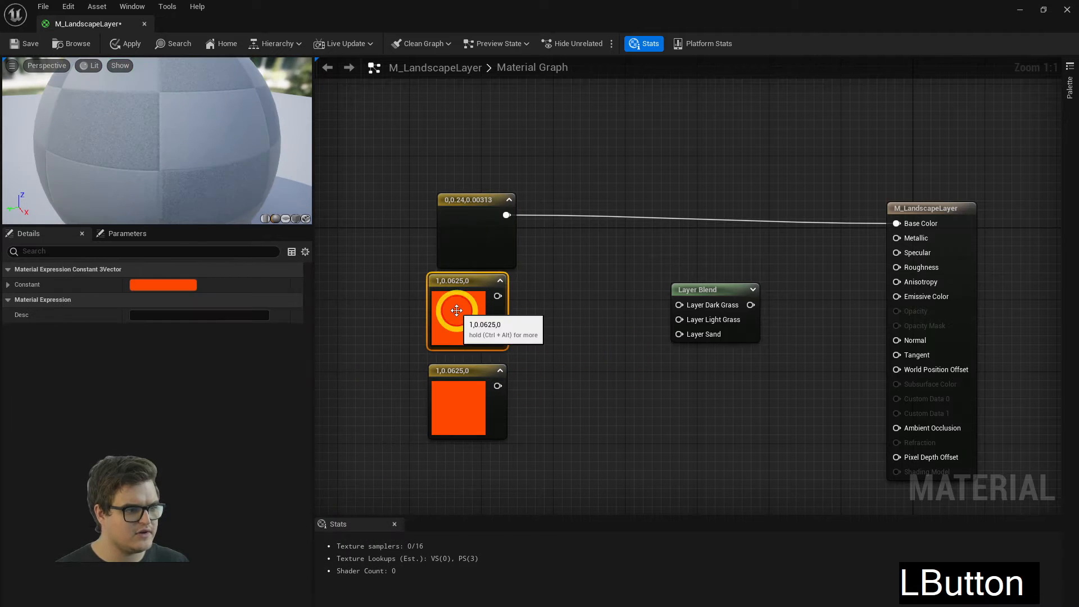
click(181, 285)
drag(260, 383, 264, 415)
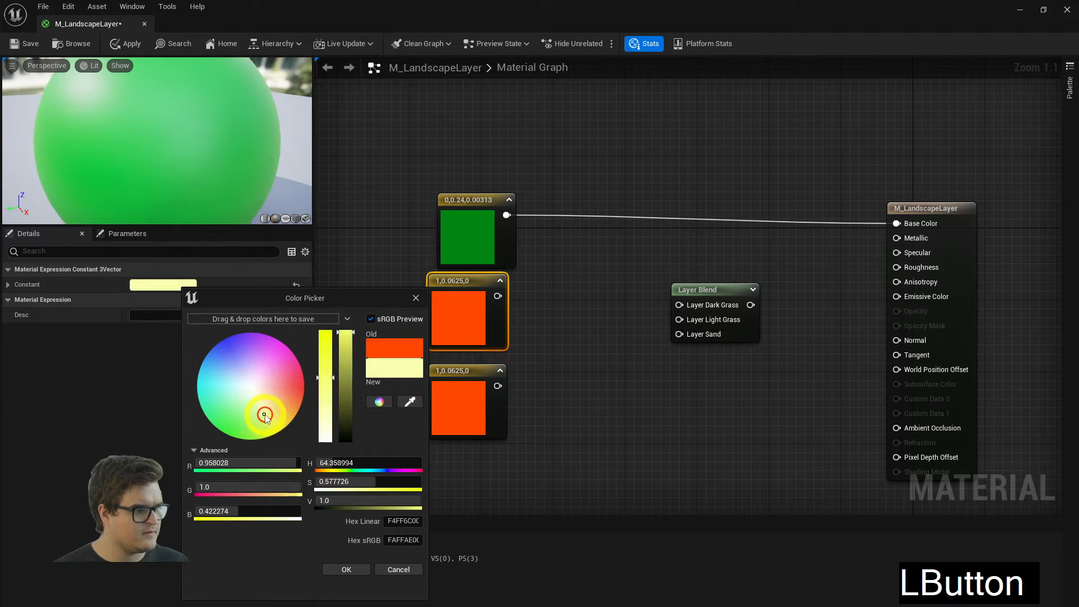
drag(341, 351, 343, 359)
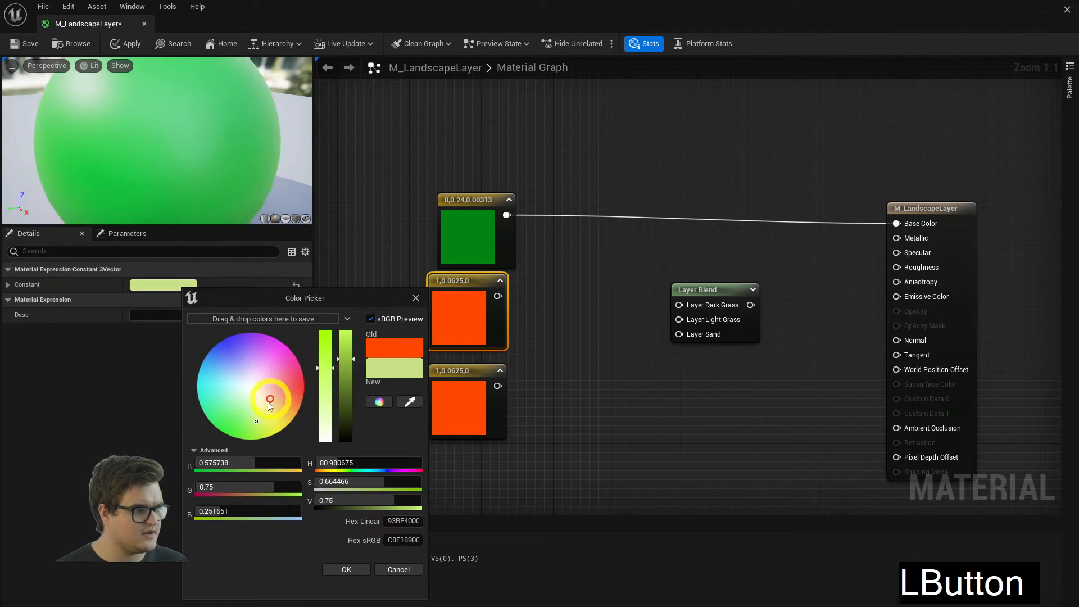
click(254, 421)
drag(254, 422, 253, 425)
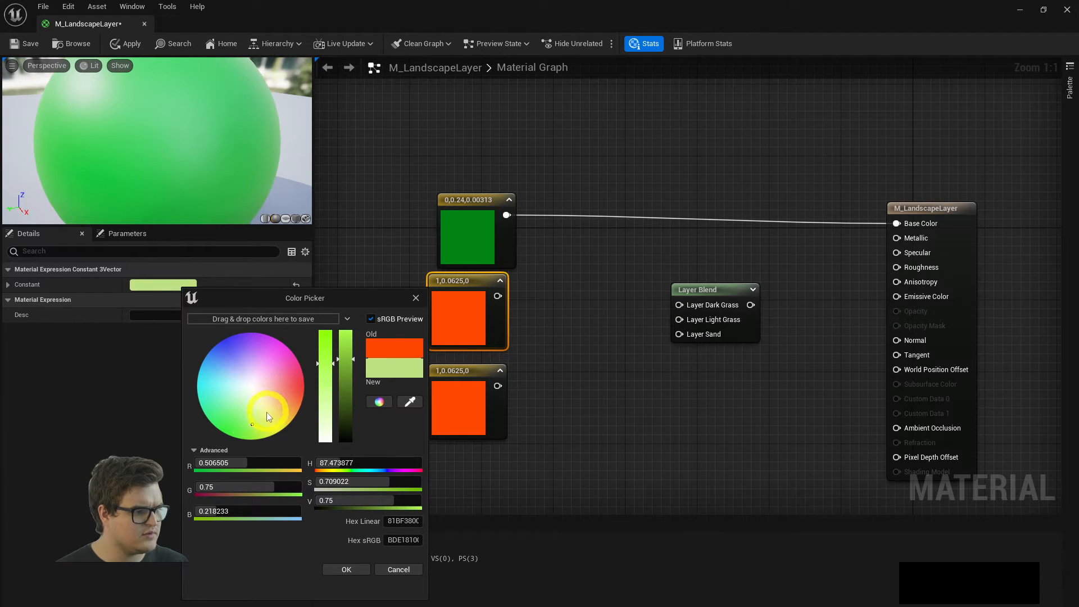
click(254, 424)
drag(324, 362, 325, 358)
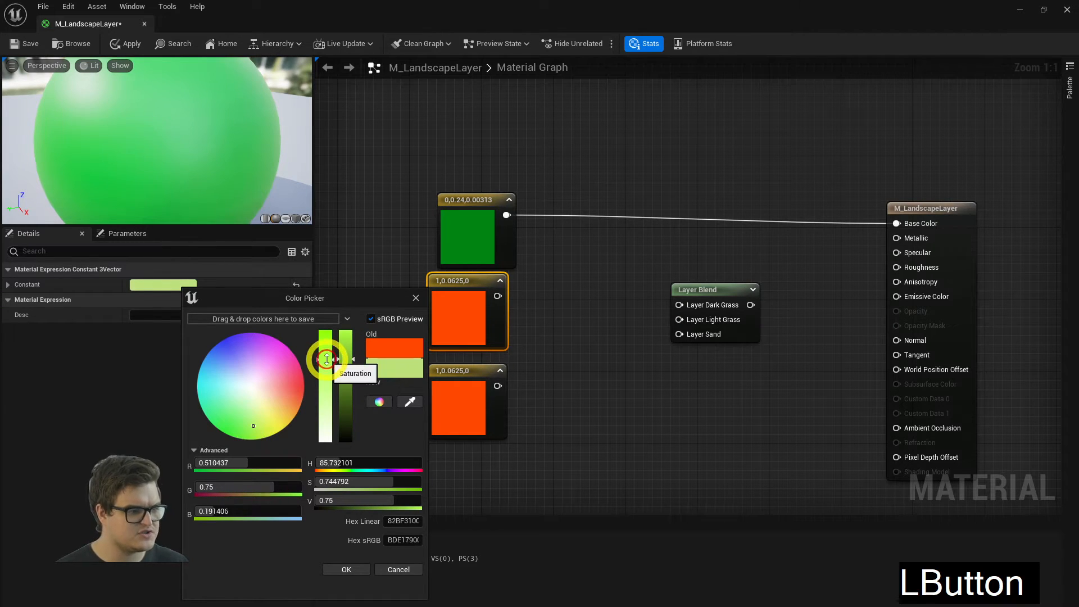
click(416, 299)
click(475, 312)
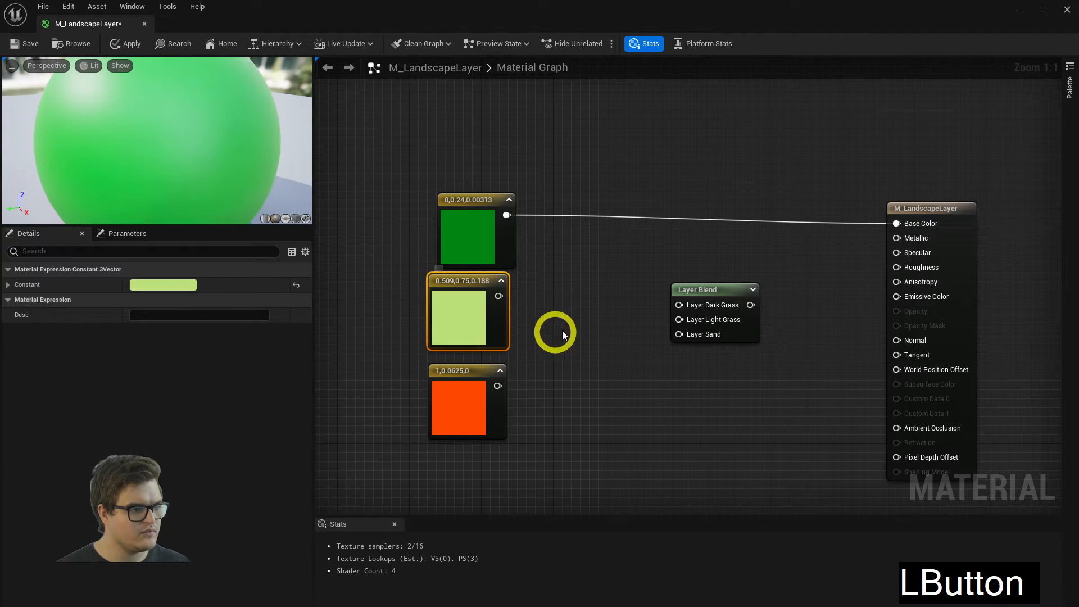
- Set the lowest Constant3Vector node to sand yellow with values 0.688, 0.482, 0
click(472, 414)
click(188, 285)
drag(284, 393, 281, 419)
drag(342, 362, 318, 339)
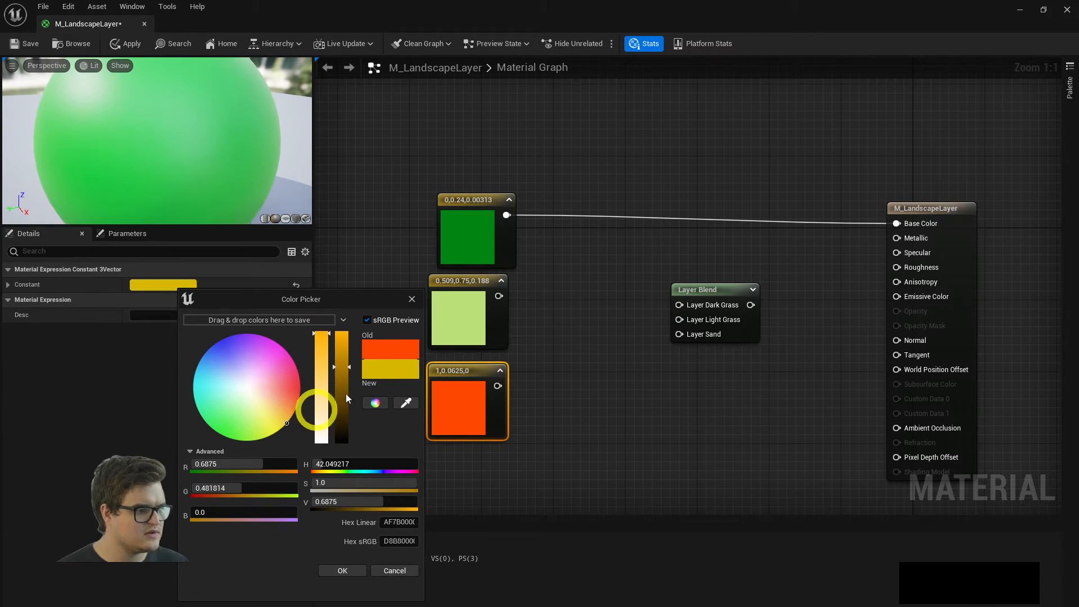
click(412, 300)
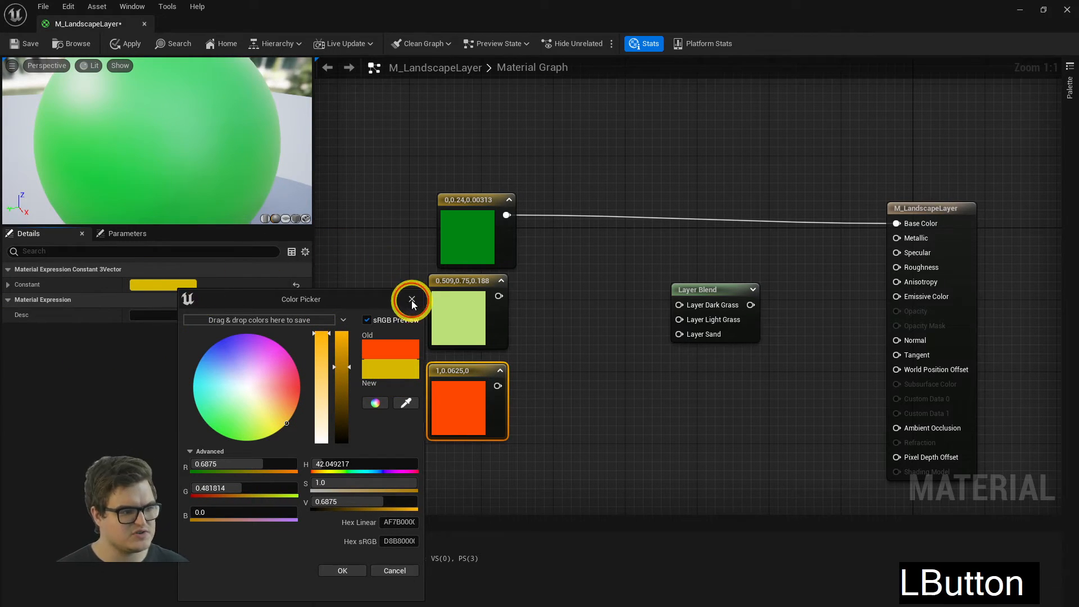
click(570, 403)
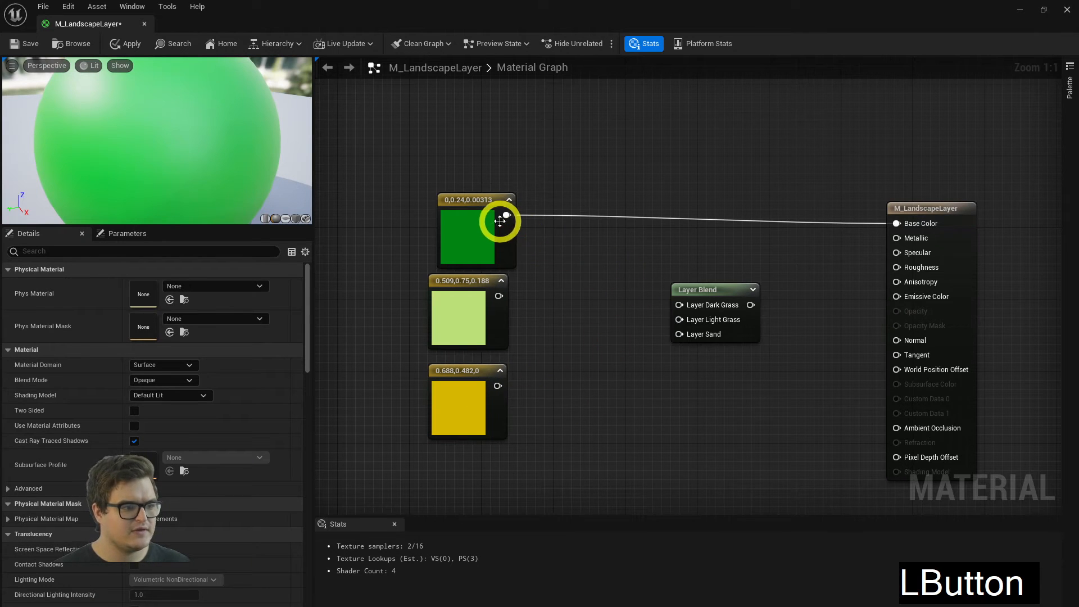
- Connect the dark green, light green and yellow constants to Layer Blend's Dark Grass, Light Grass and Sand inputs respectively
drag(500, 220, 679, 305)
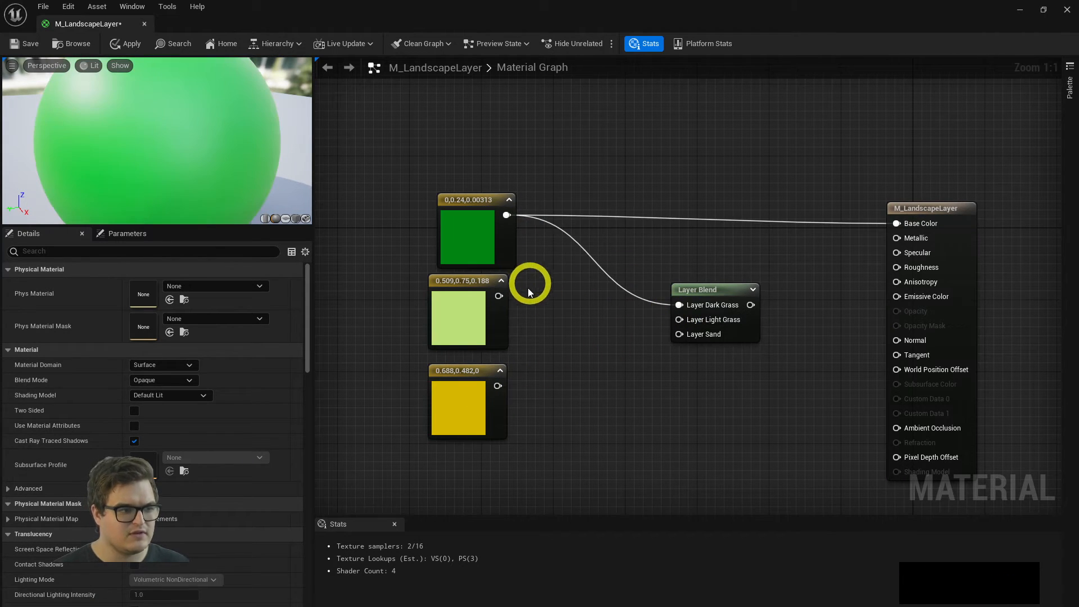
drag(498, 297, 679, 319)
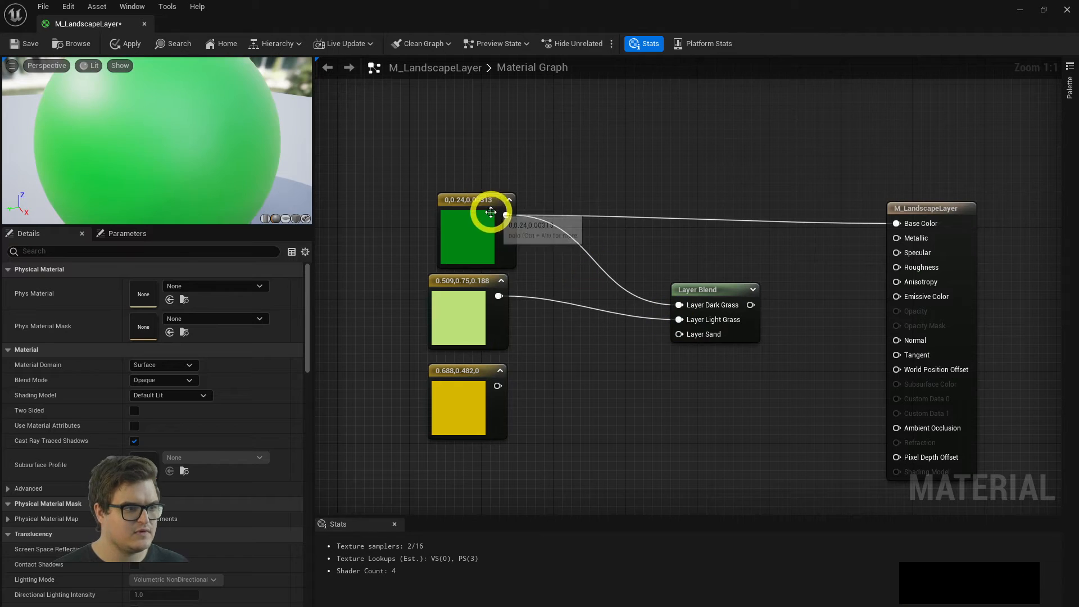
click(491, 212)
drag(498, 386, 681, 334)
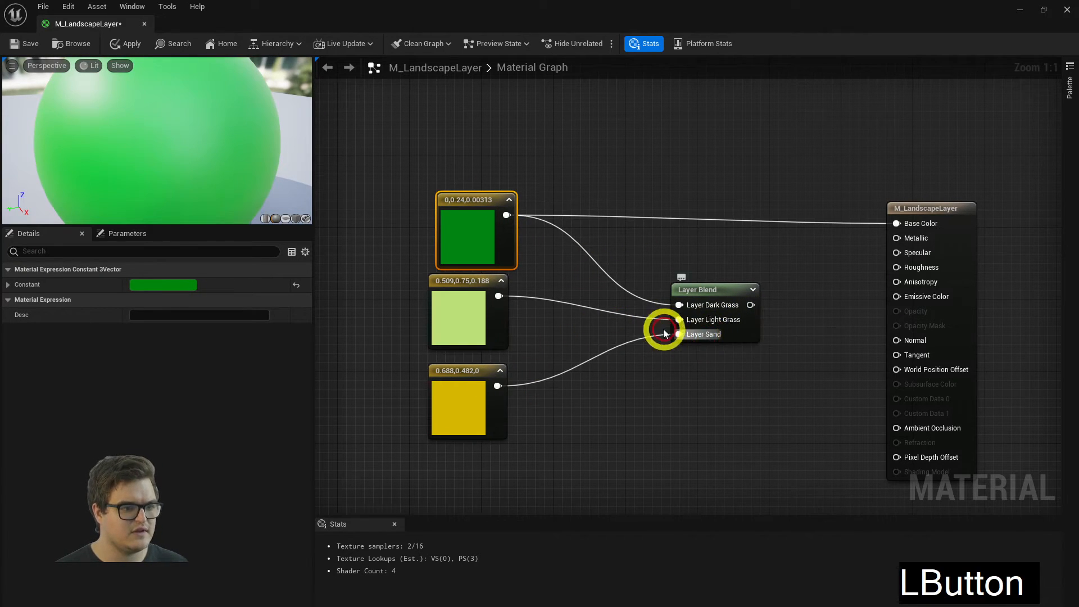
- Space out the Layer Blend and dark green nodes, feed the Layer Blend output into Base Color, and save the material
drag(714, 291, 706, 282)
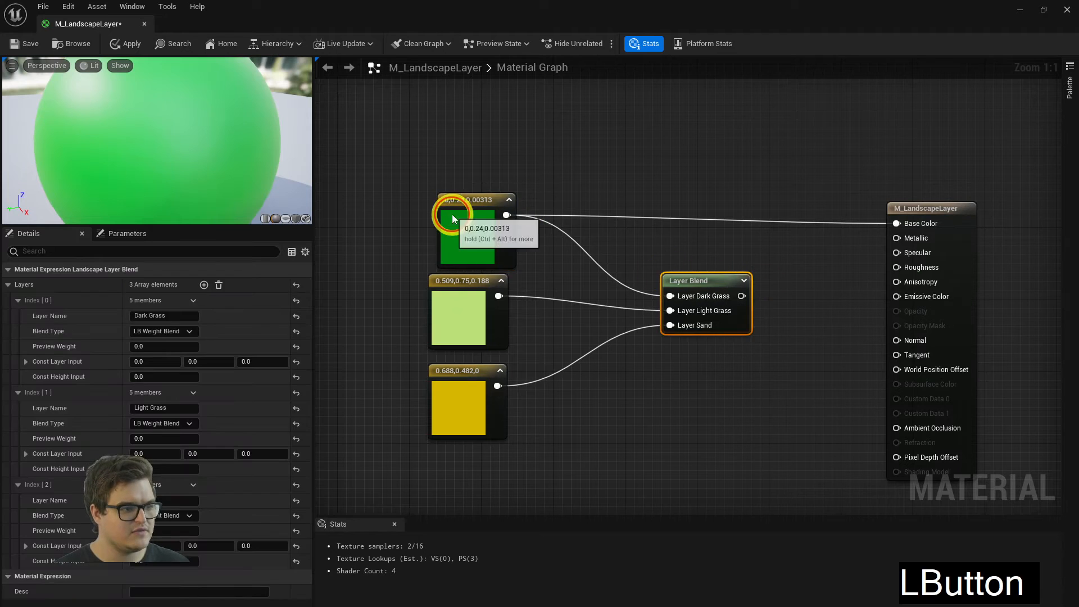
drag(452, 215, 424, 179)
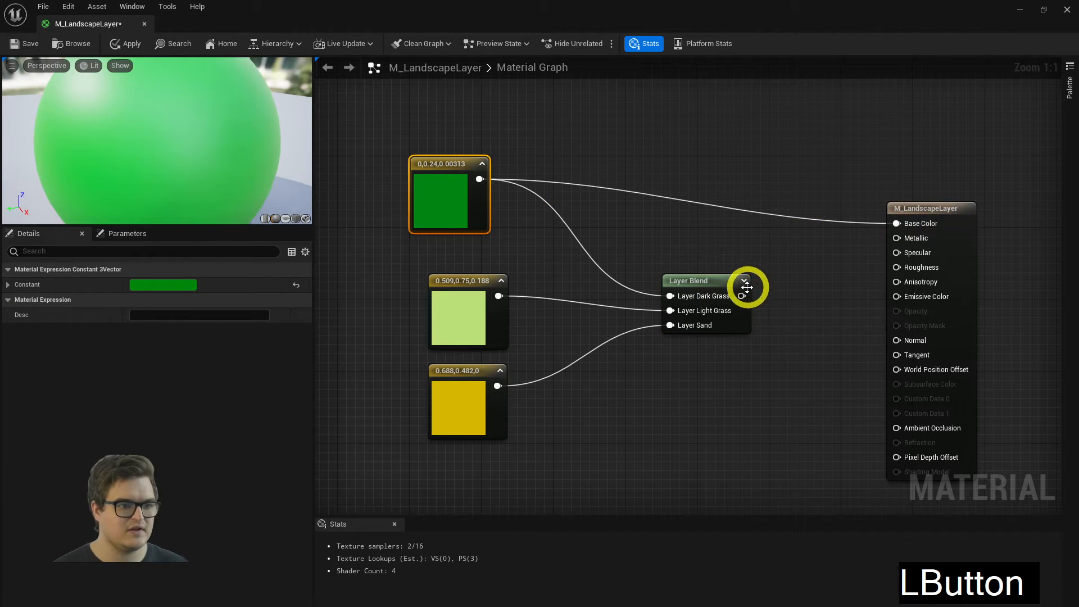
drag(742, 296, 897, 223)
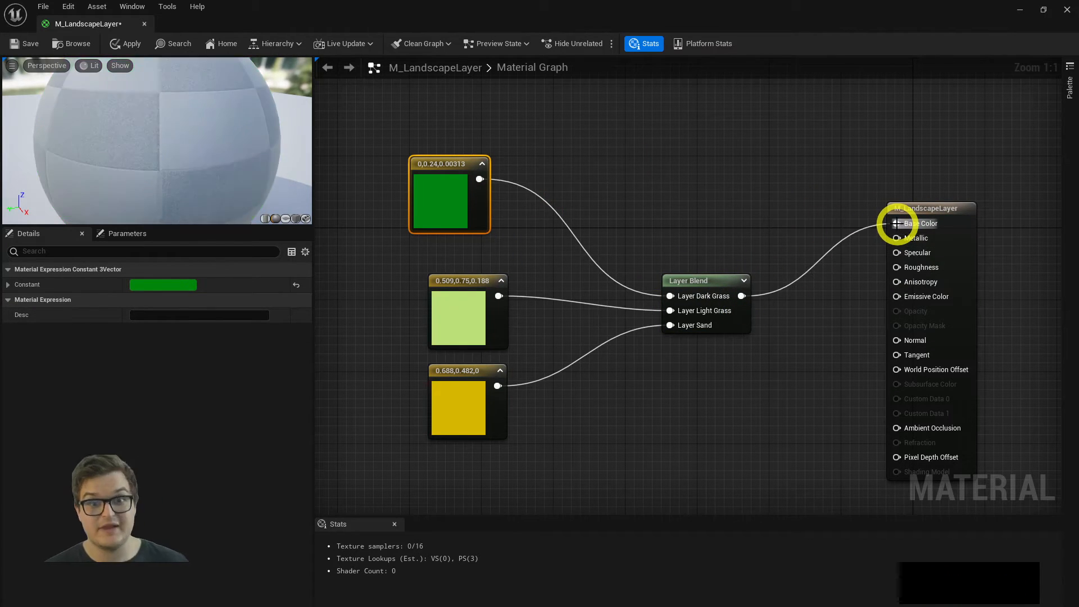
click(30, 46)
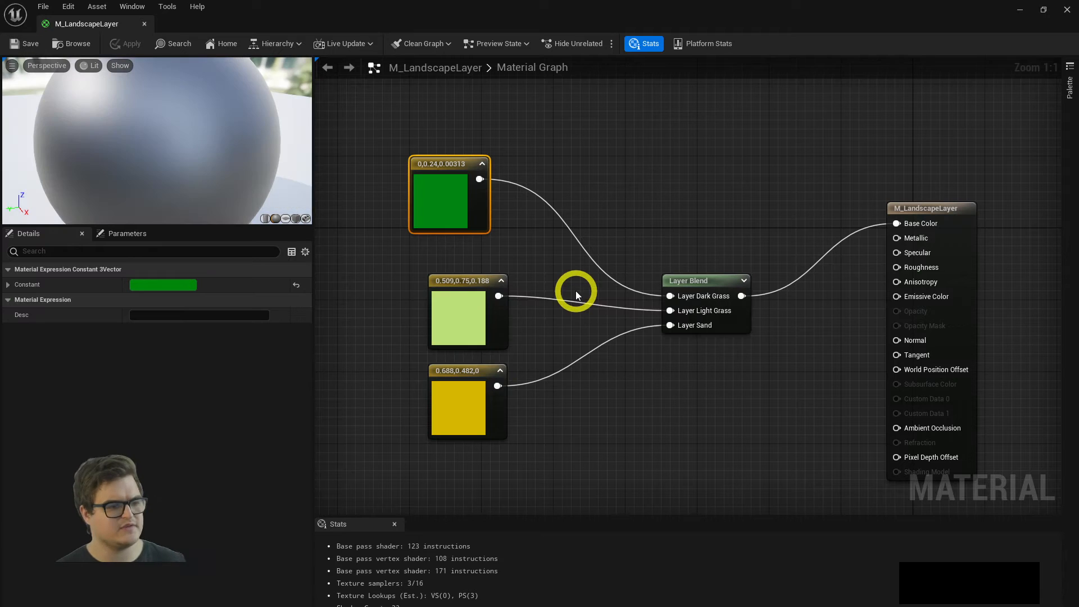
- Move the material editor window away from the level editor and inspect the landscape from several angles
drag(429, 8, 1078, 131)
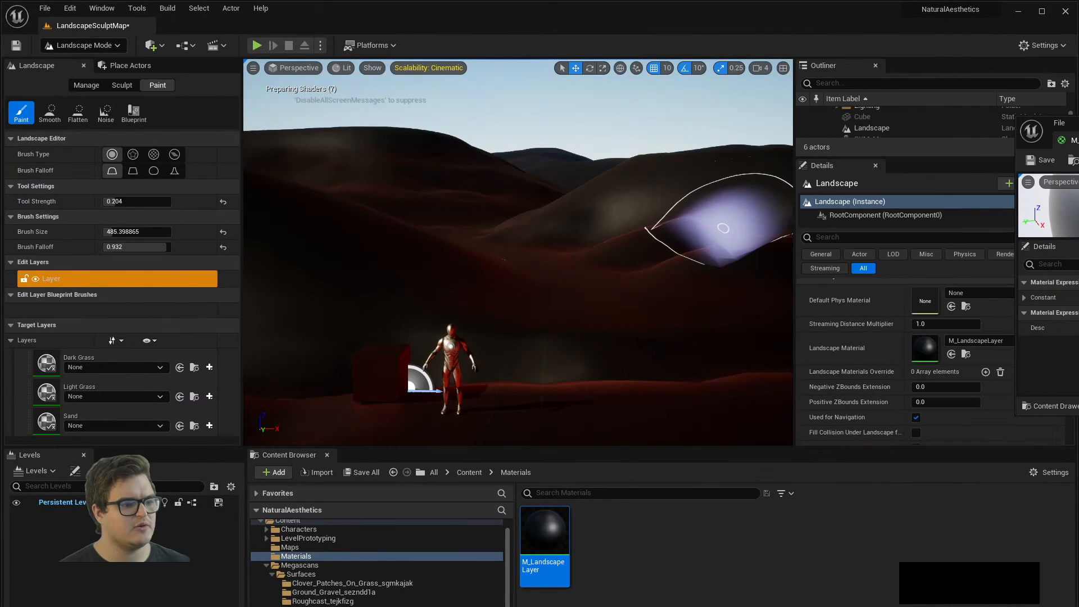
key(a)
mouse_move(481, 256)
right_down()
mouse_move(472, 268)
mouse_move(506, 246)
mouse_move(571, 266)
mouse_move(556, 239)
mouse_move(640, 248)
mouse_move(583, 246)
right_up()
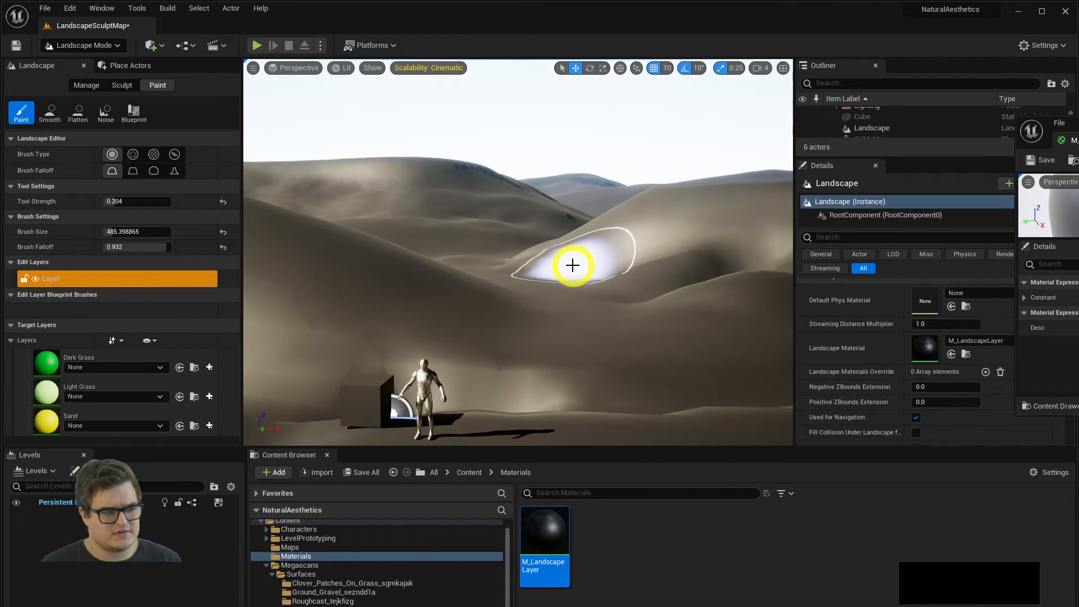
mouse_move(571, 253)
right_down()
mouse_move(590, 301)
mouse_move(487, 303)
mouse_move(595, 261)
mouse_move(728, 280)
mouse_move(867, 279)
mouse_move(673, 270)
mouse_move(741, 261)
mouse_move(532, 265)
mouse_move(662, 272)
right_up()
key(s)
scroll(558, 266, down, 2)
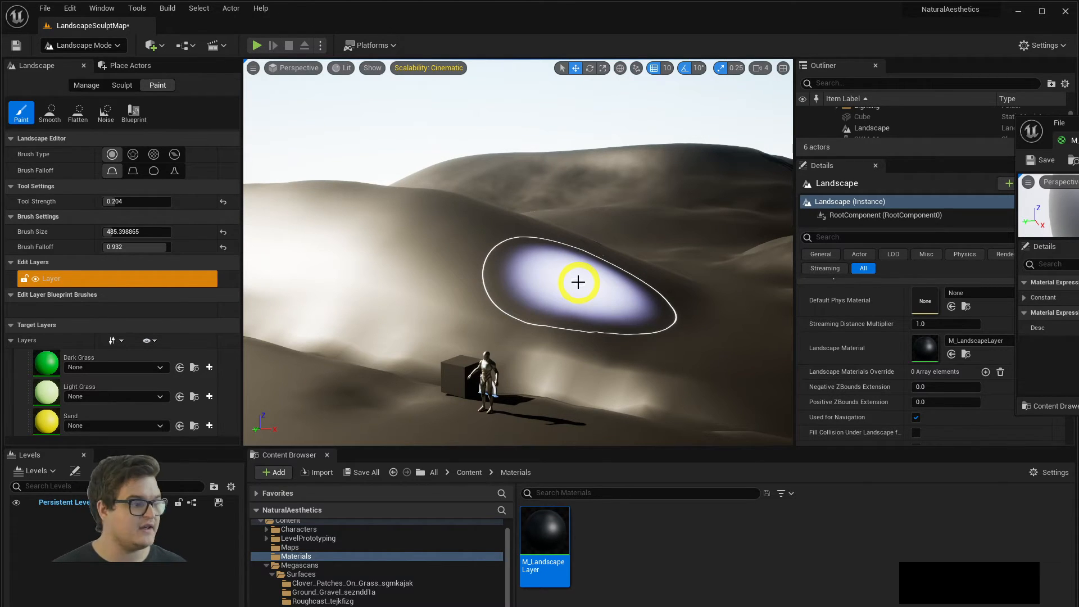
mouse_move(579, 282)
right_down()
mouse_move(547, 238)
mouse_move(534, 254)
right_up()
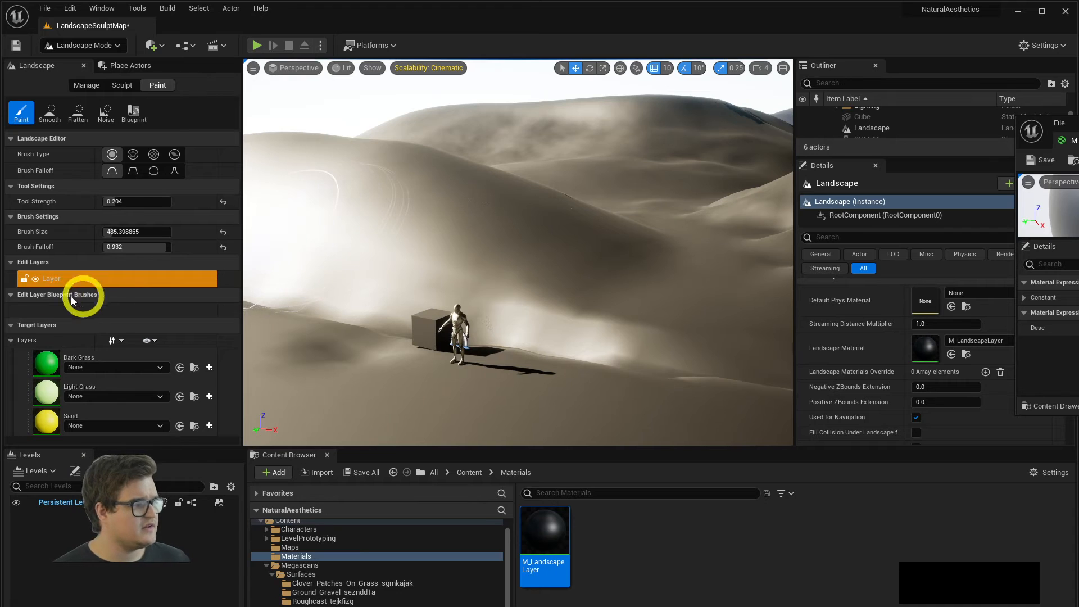
- Collapse the target layers list and refresh the landscape Paint tools by switching to Sculpt and back
click(10, 340)
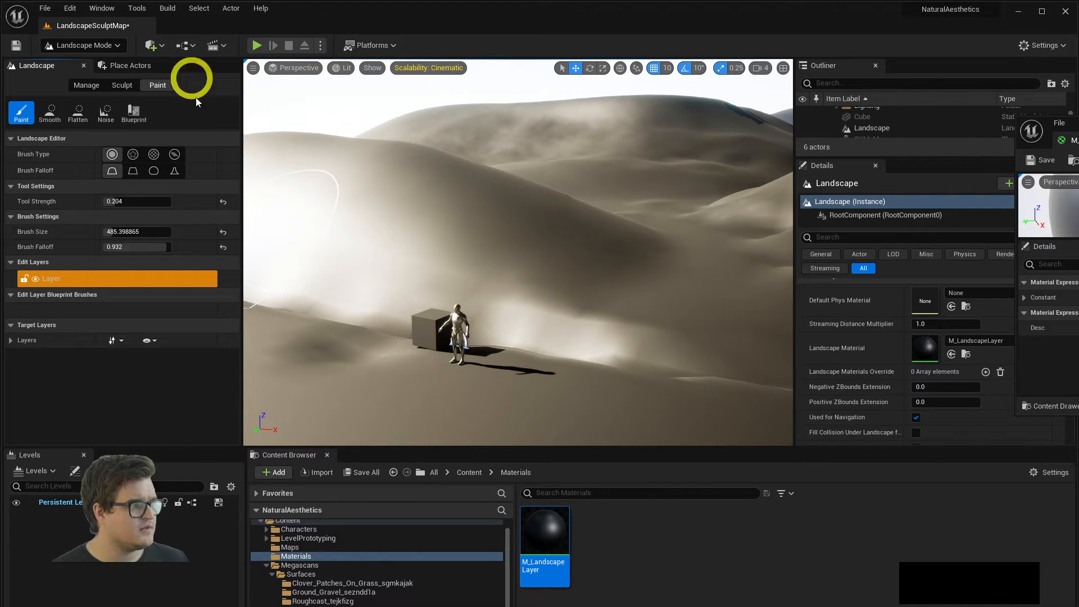
click(99, 48)
click(108, 74)
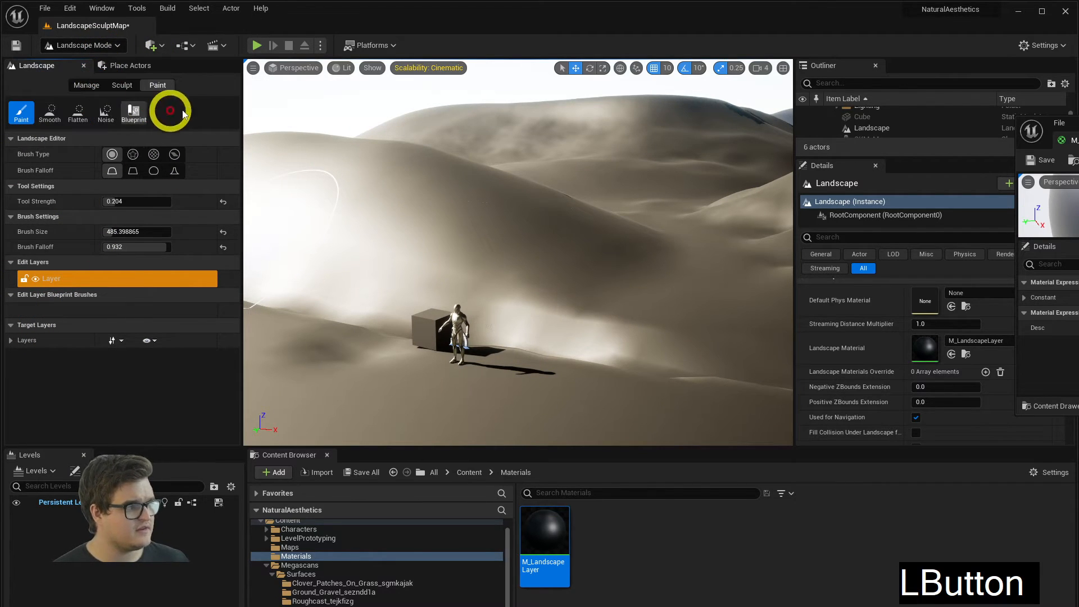
click(121, 90)
click(158, 87)
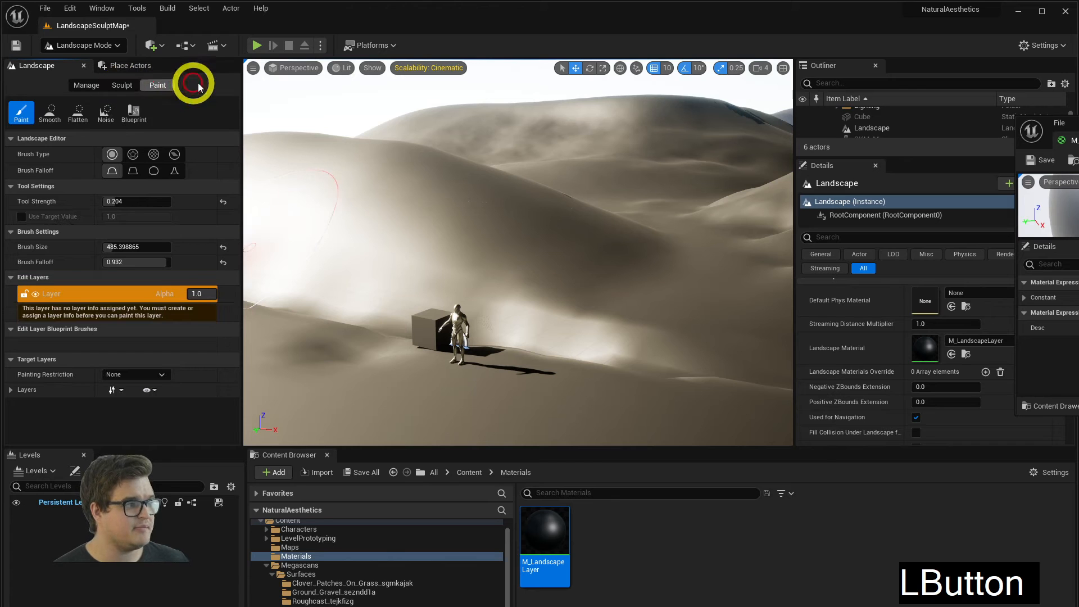
- Try to paint the current layer onto the landscape hills twice, dismissing the warning after each attempt
right_drag(453, 197, 458, 212)
click(550, 160)
click(530, 222)
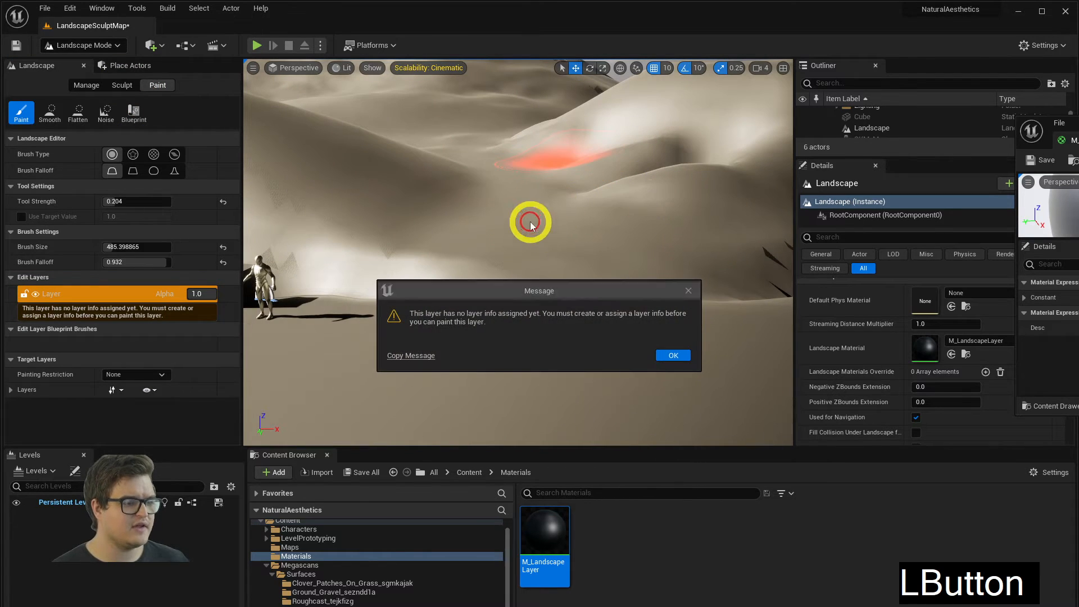
click(529, 296)
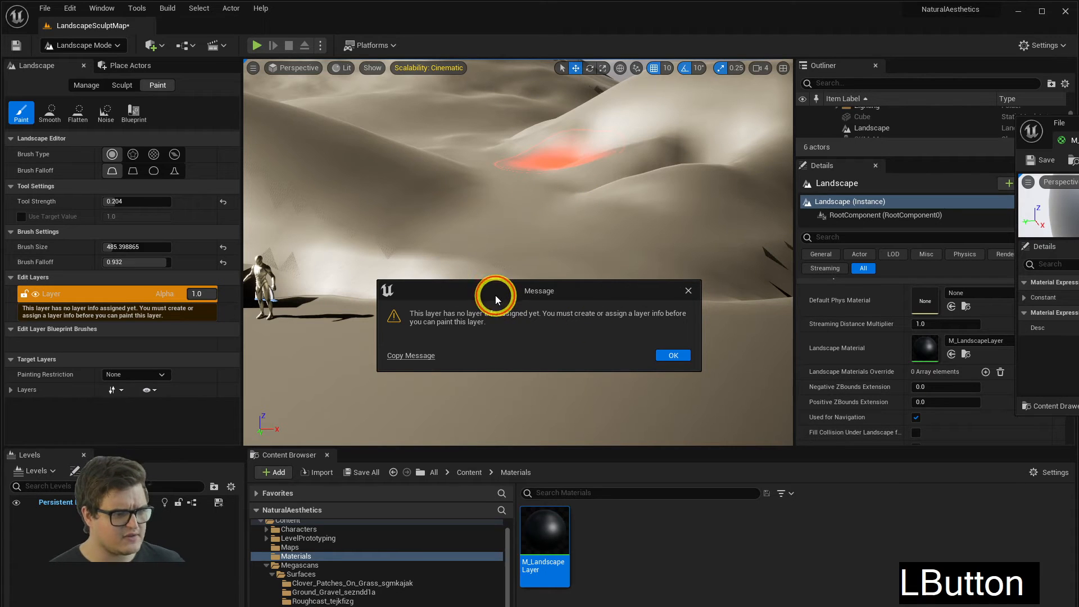
drag(495, 296, 463, 287)
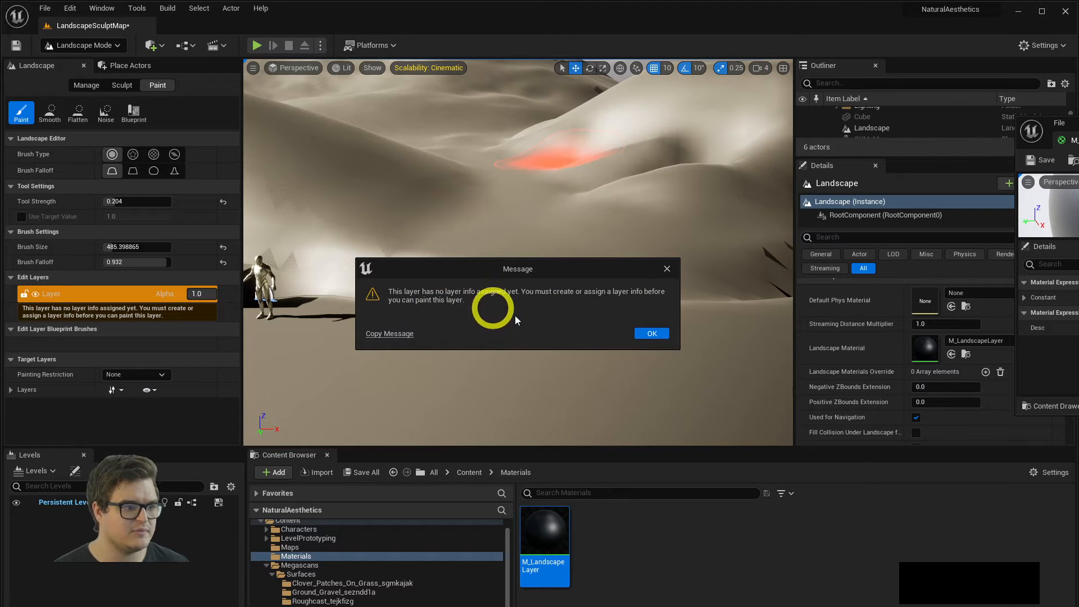
click(649, 332)
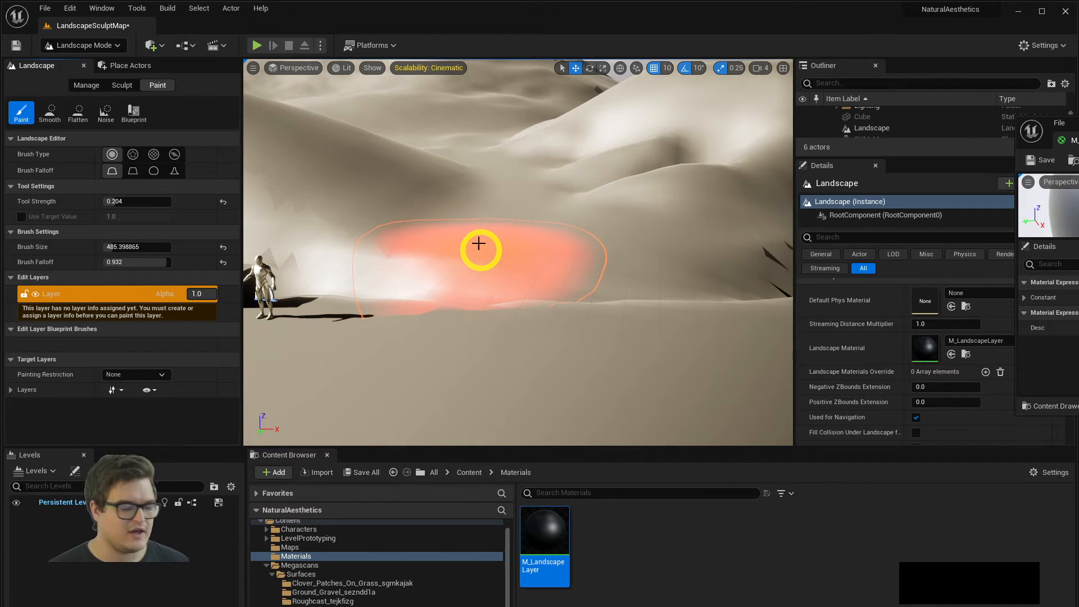
click(494, 211)
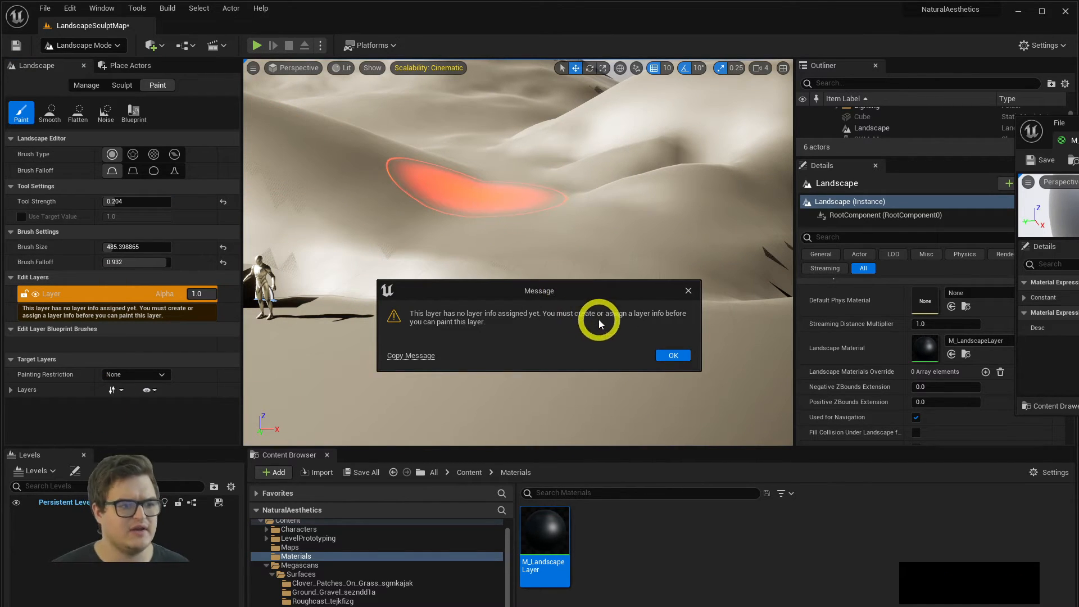
click(673, 351)
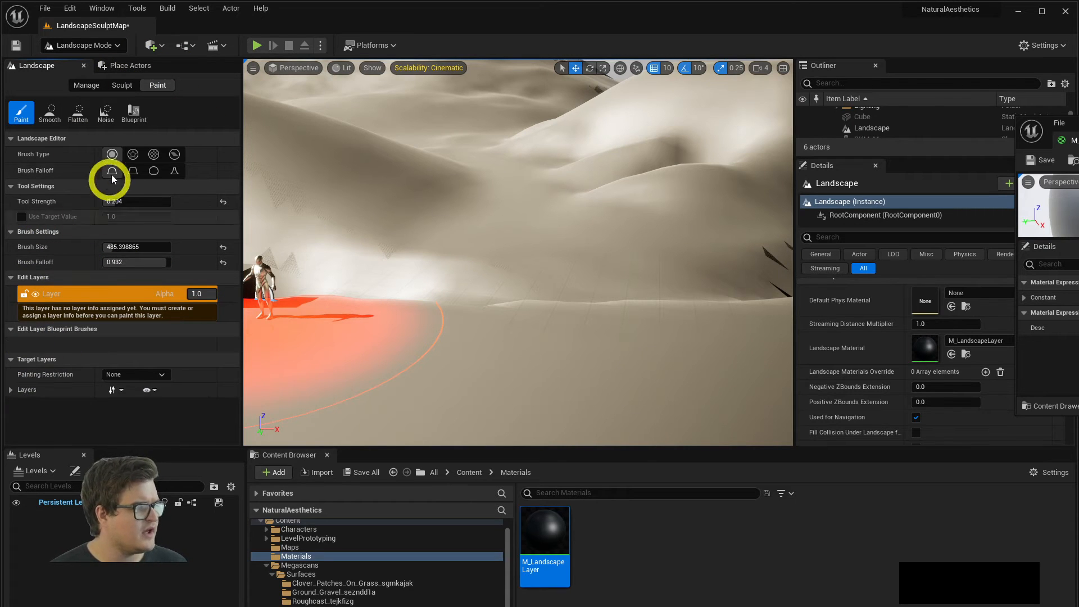
click(25, 360)
click(29, 359)
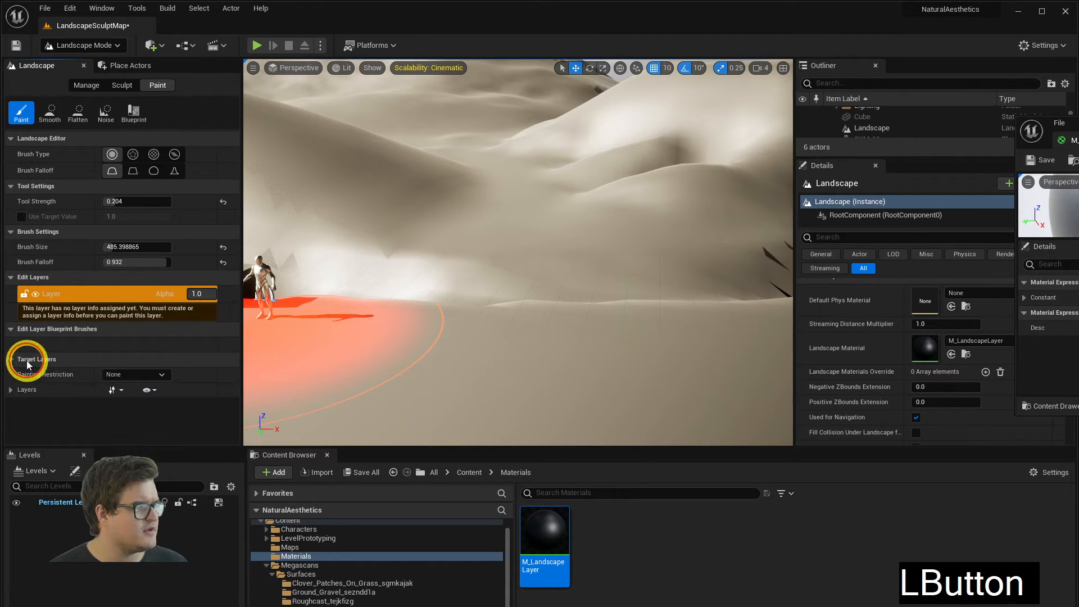
click(43, 360)
click(42, 360)
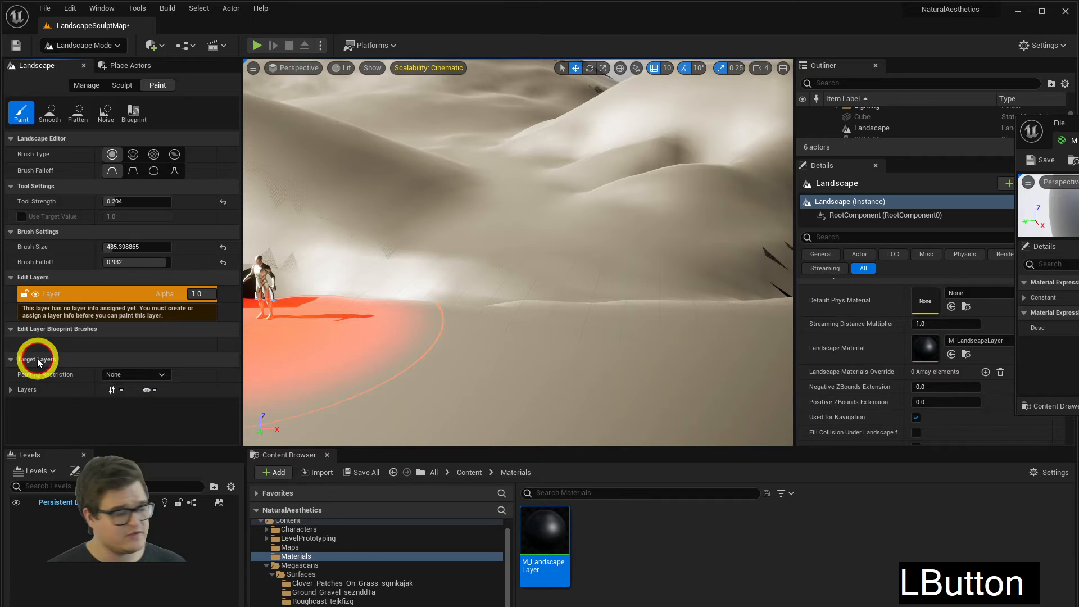
- Expand the landscape target layers list and select the Dark Grass, Light Grass and Sand layers in turn
click(16, 391)
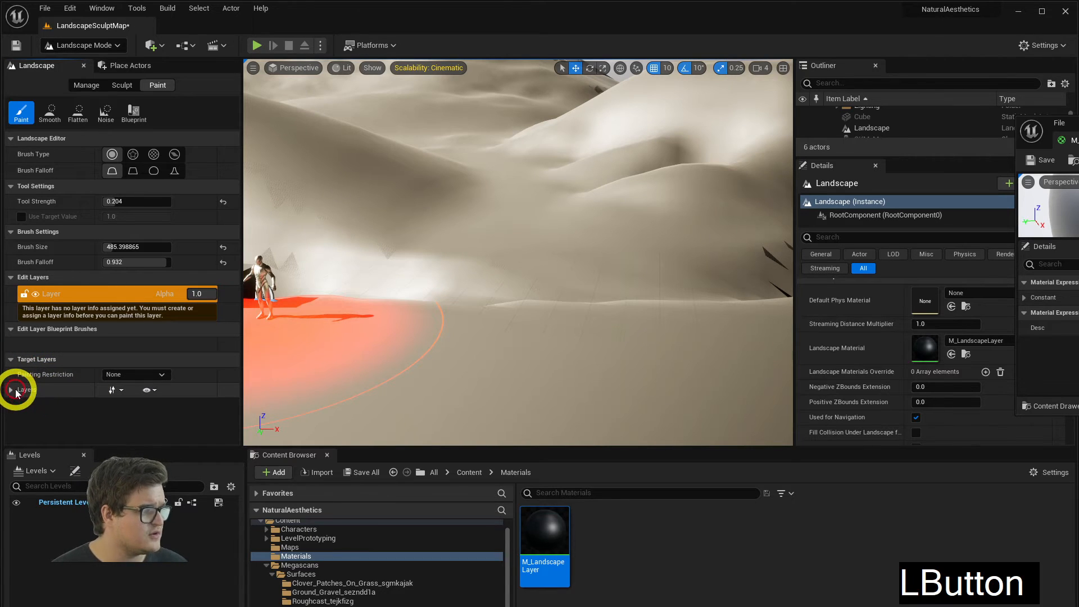
click(11, 391)
scroll(56, 260, down, 2)
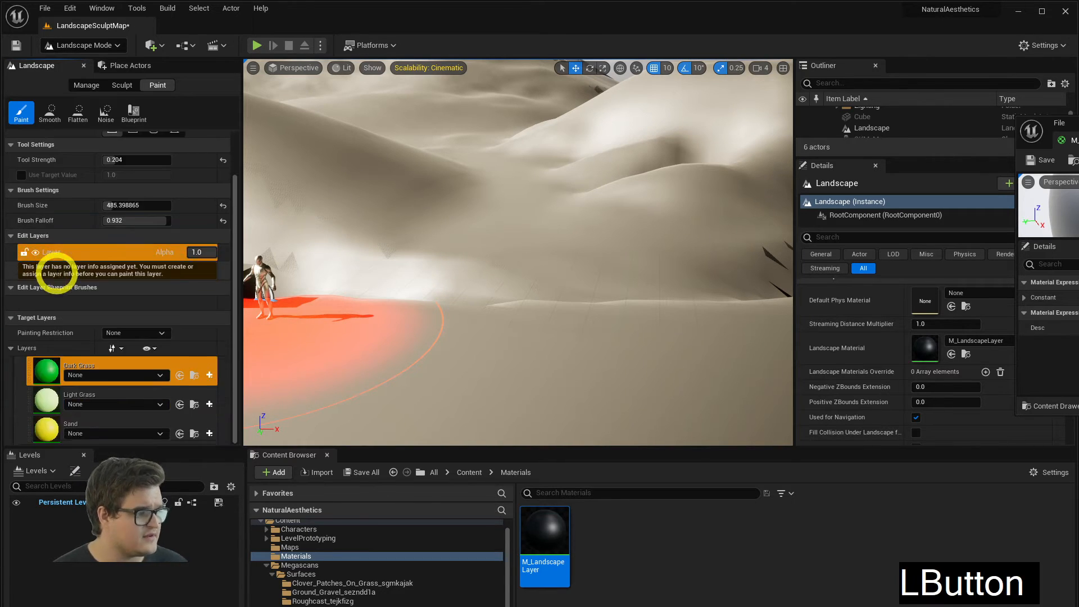
click(55, 385)
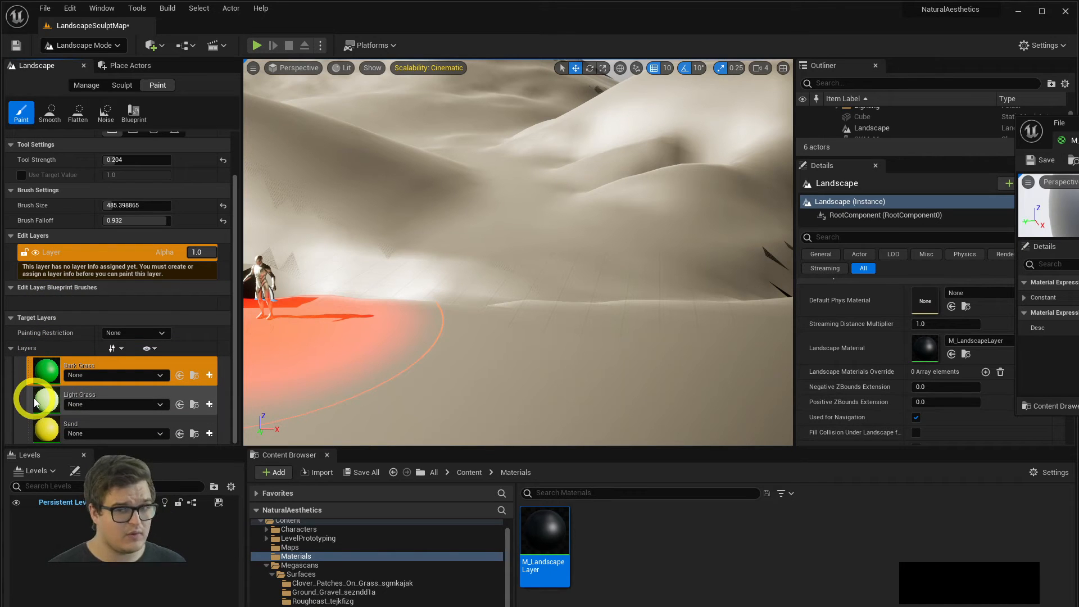
click(46, 399)
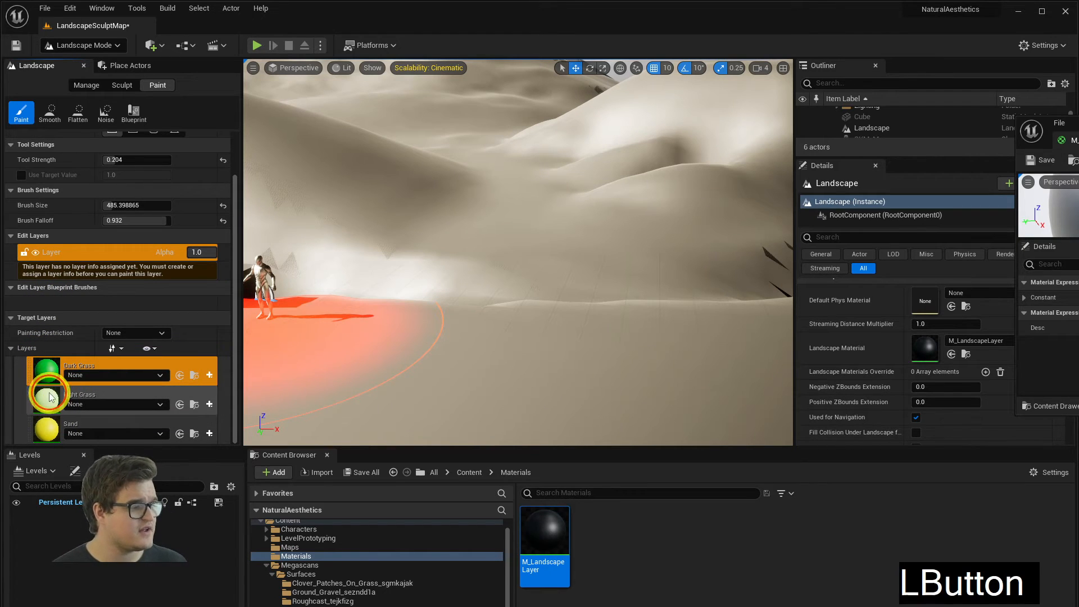
click(47, 433)
- Bring the material editor back over the level editor and add a fourth layer element to the Layer Blend node
drag(1078, 135, 411, 95)
click(598, 223)
scroll(606, 252, up, 3)
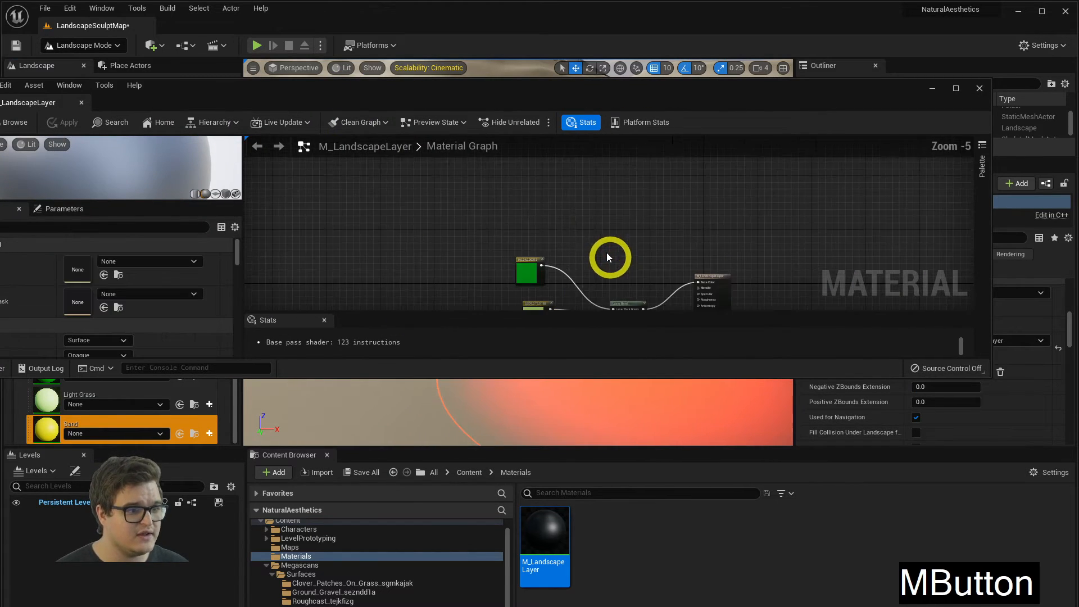
right_drag(647, 275, 573, 206)
click(548, 206)
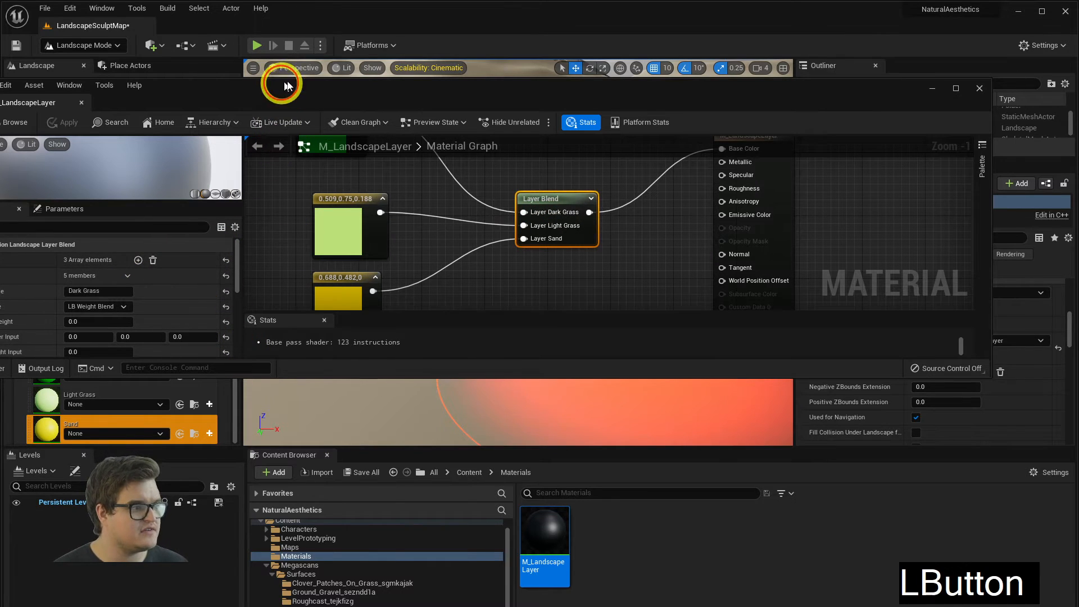
drag(286, 85, 370, 74)
click(222, 247)
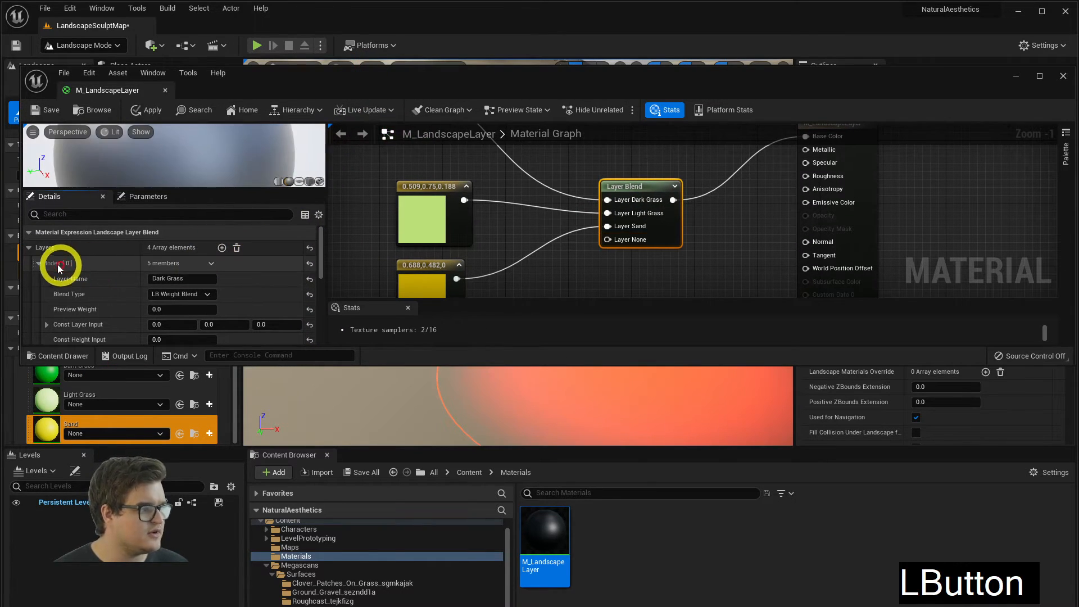
- Collapse the existing layer entries and name the new Index 3 layer "Wet Mud"
click(40, 264)
click(40, 278)
click(40, 294)
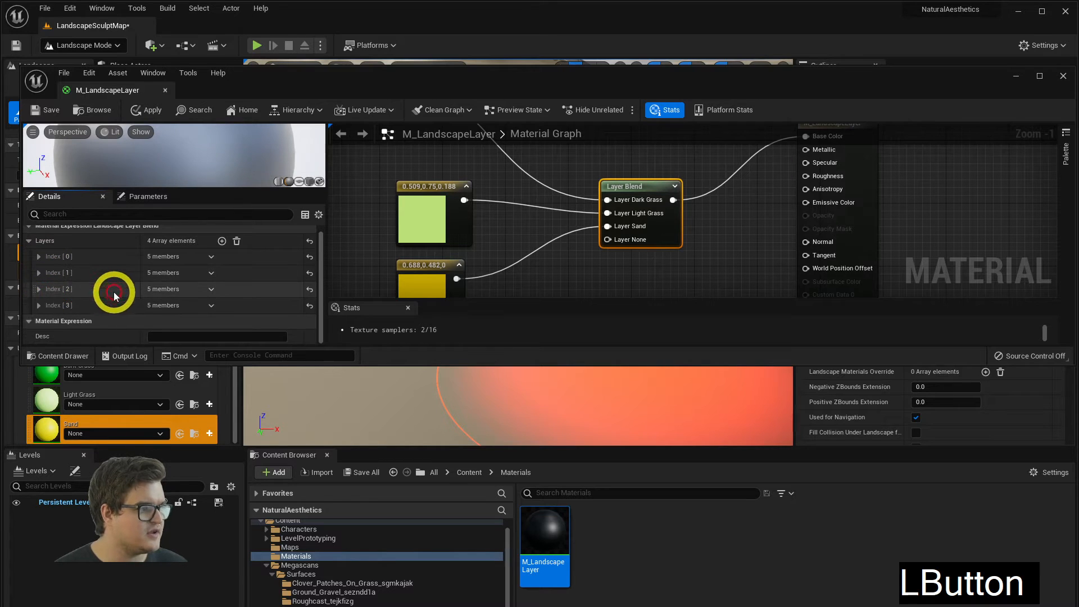
click(39, 305)
scroll(84, 301, down, 2)
click(179, 285)
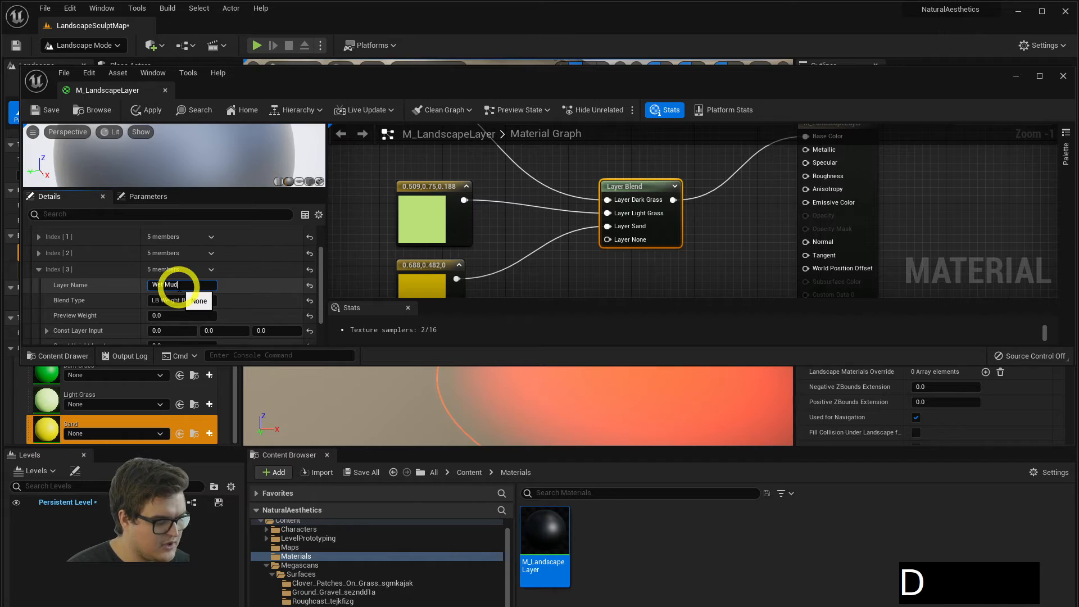
text(Wet Mud)
key(Return)
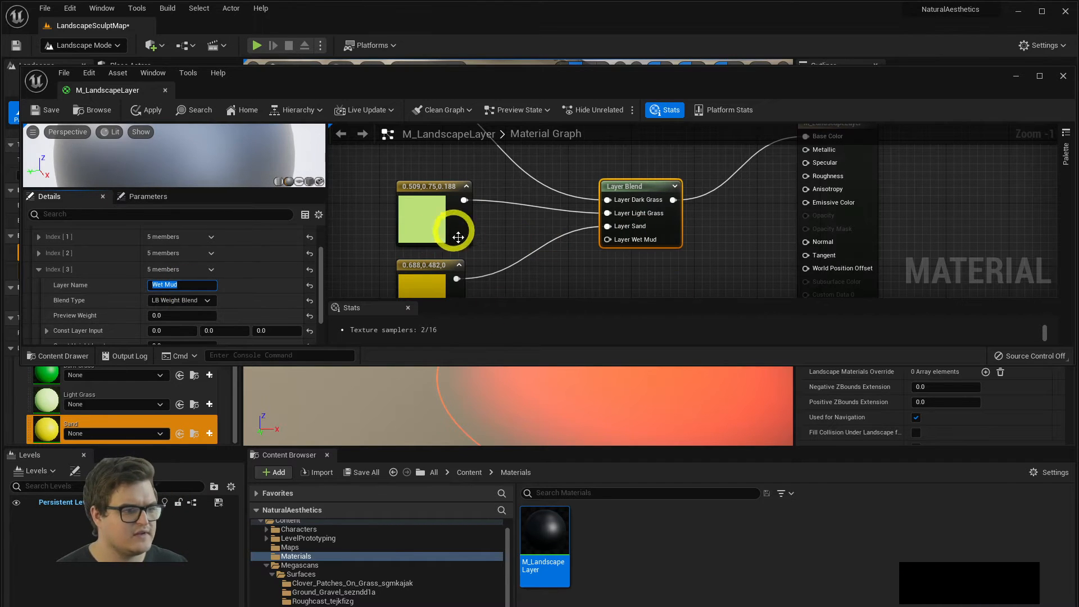
- Duplicate the yellow sand color node and place the copy directly beneath the original
right_drag(519, 236, 518, 200)
click(420, 275)
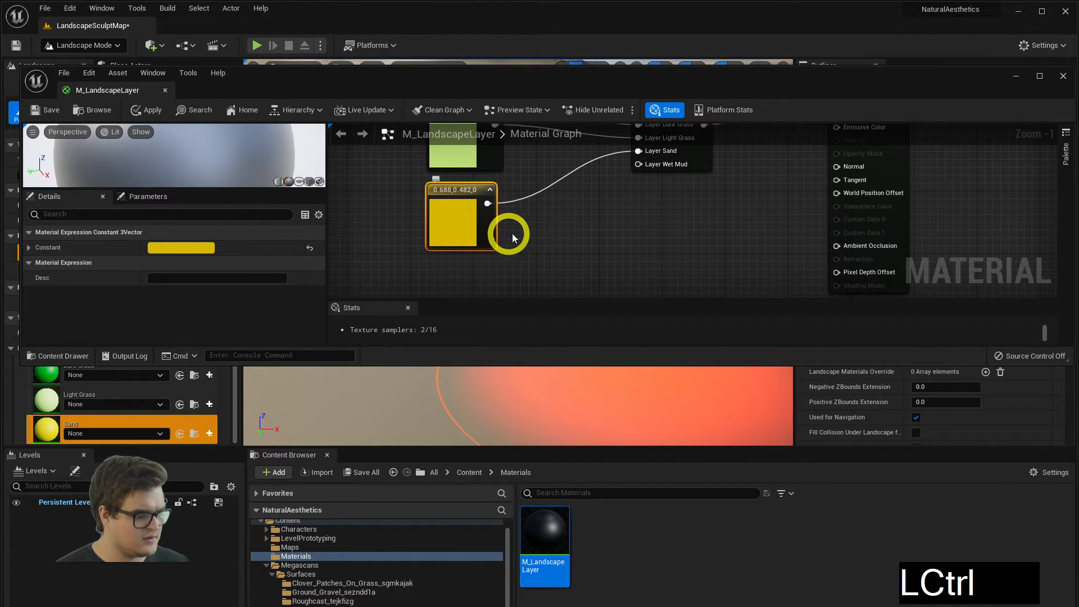
key(ctrl+d)
drag(519, 258, 424, 282)
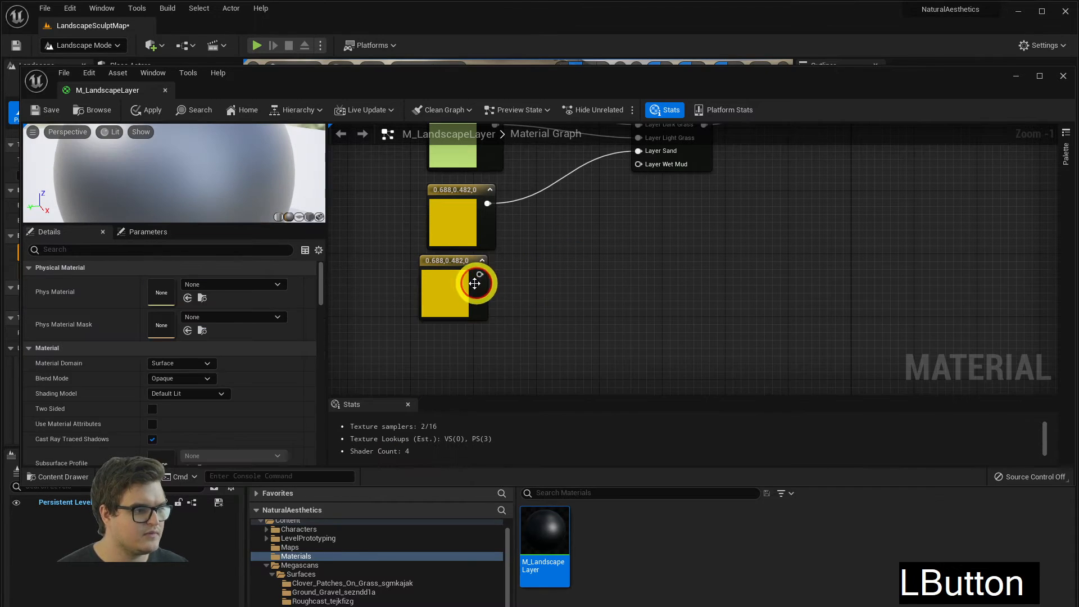
- Change the duplicated color constant to a muddy brown of about 0.193, 0.113, 0.0675
click(477, 281)
click(251, 318)
click(205, 284)
drag(350, 392, 353, 414)
click(291, 390)
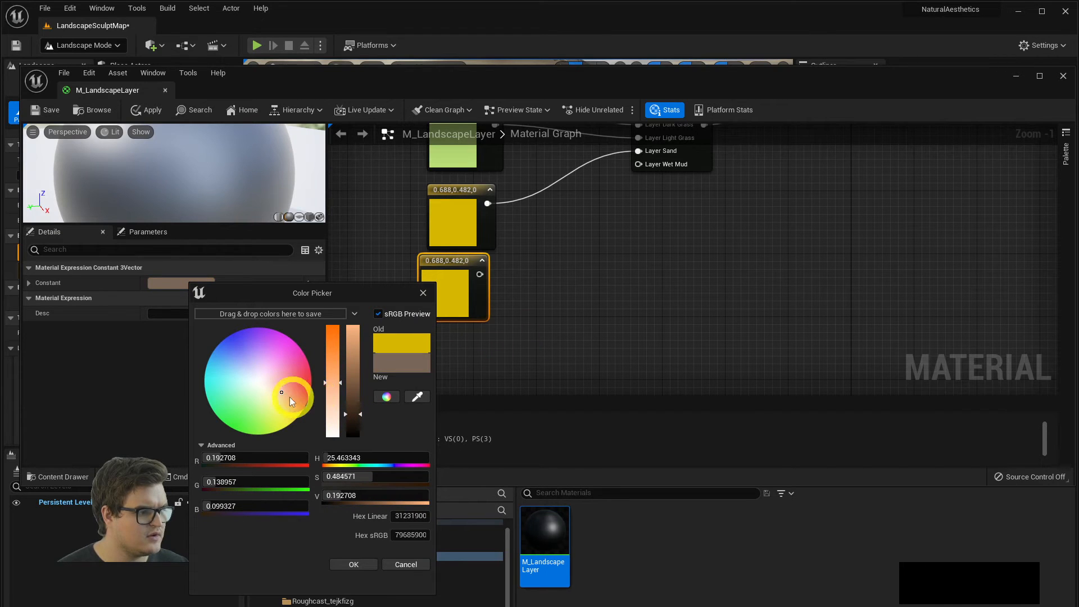
click(289, 397)
click(597, 348)
- Connect the brown color node to the Layer Wet Mud input of the Layer Blend and save the material
right_drag(642, 226, 605, 280)
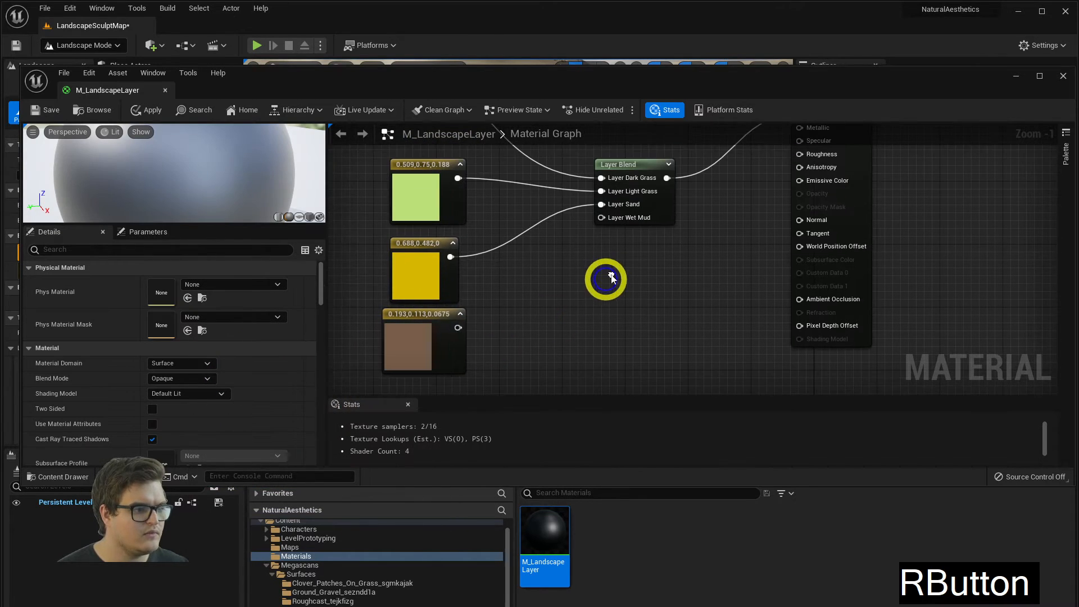
drag(458, 328, 603, 219)
click(51, 109)
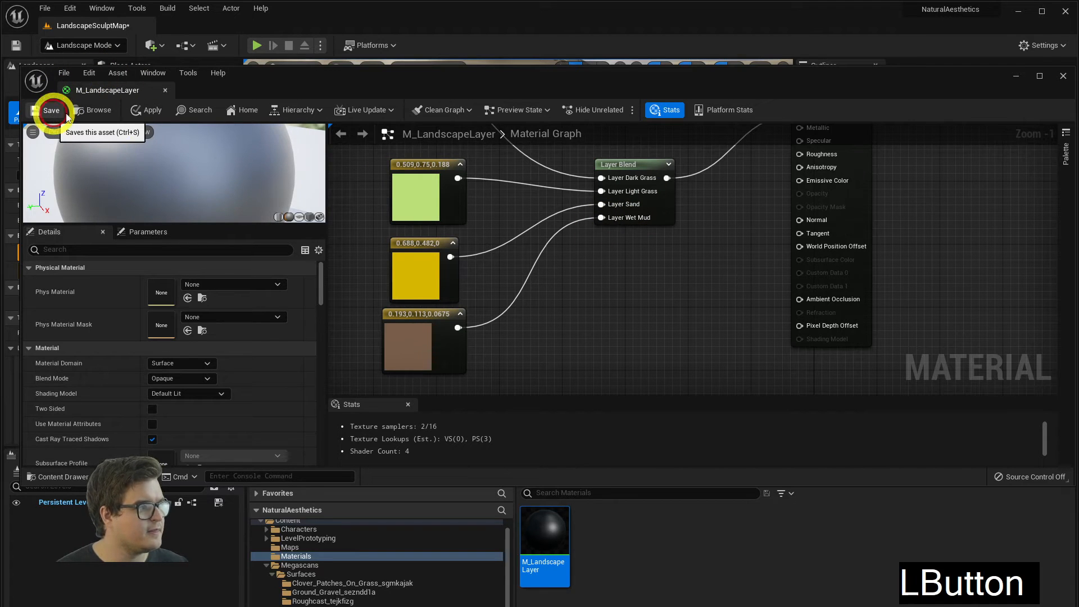
- Minimize the material editor and select Wet Mud, followed by Dark Grass, as the landscape target layer
click(1016, 80)
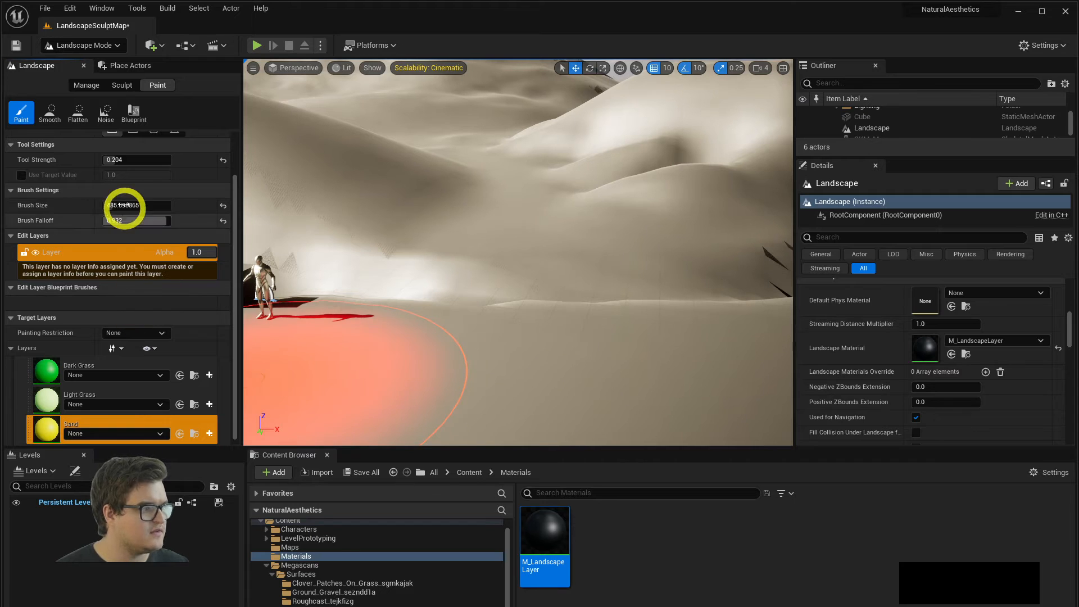
scroll(78, 342, down, 1)
click(45, 425)
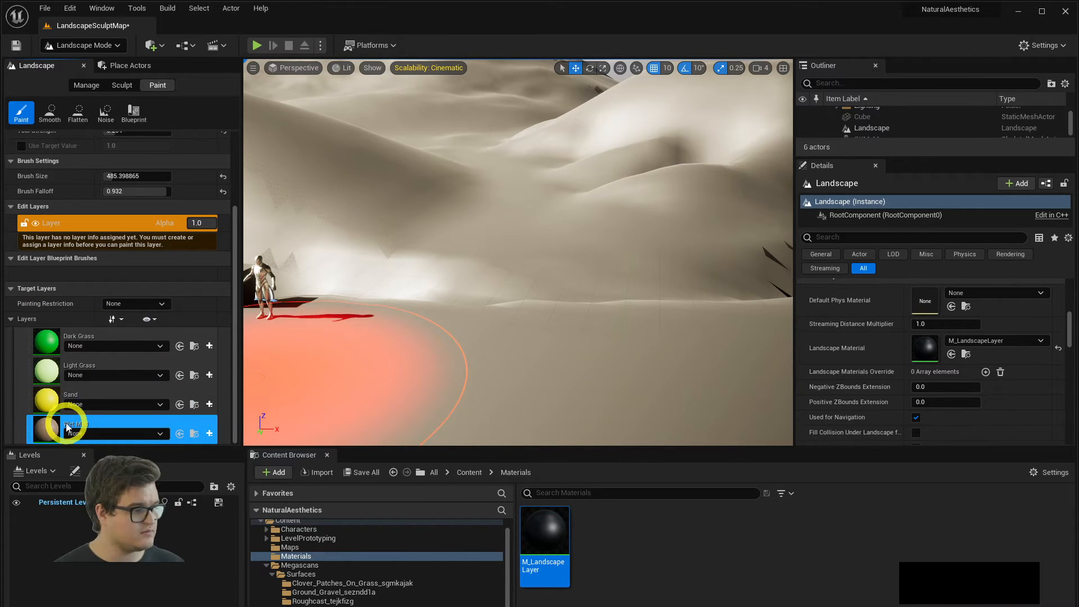
click(146, 425)
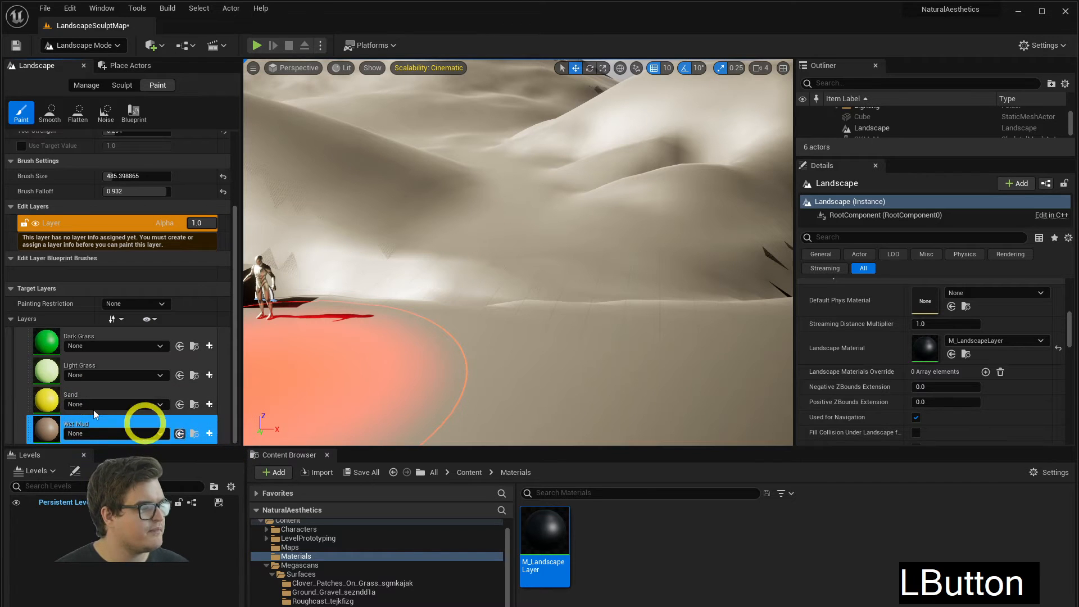
click(66, 343)
- Return to the material editor and examine the layer entries of the Layer Blend node
key(alt+Tab)
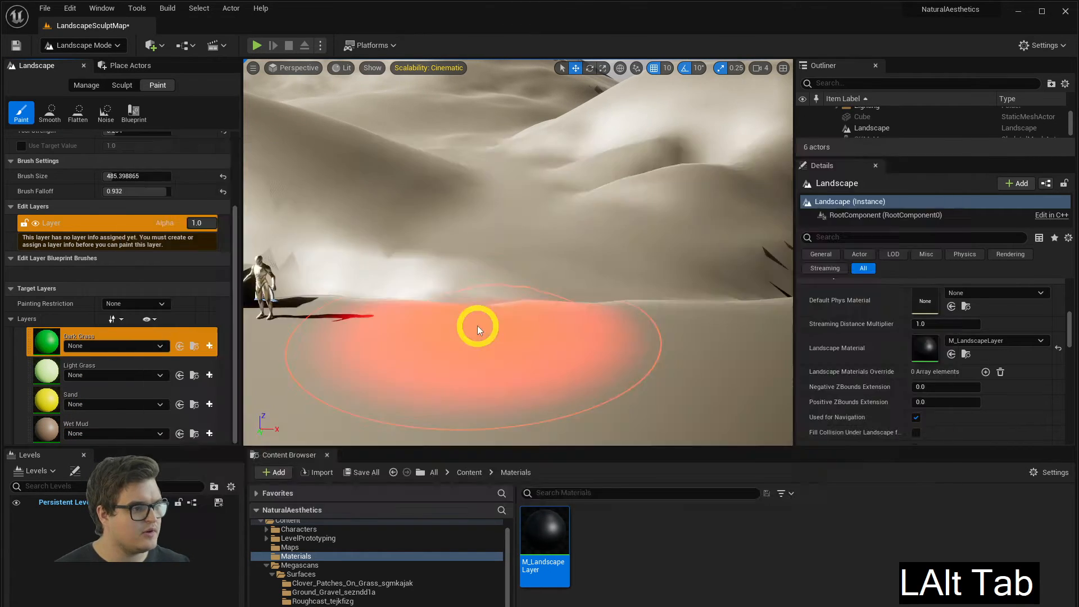
right_drag(591, 235, 656, 292)
click(626, 207)
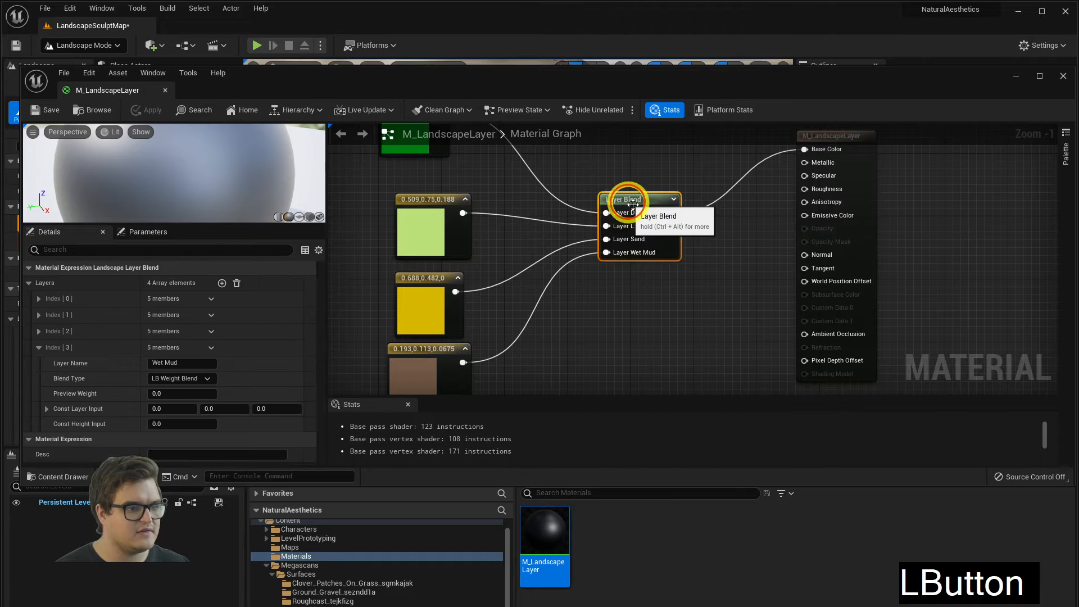
click(284, 336)
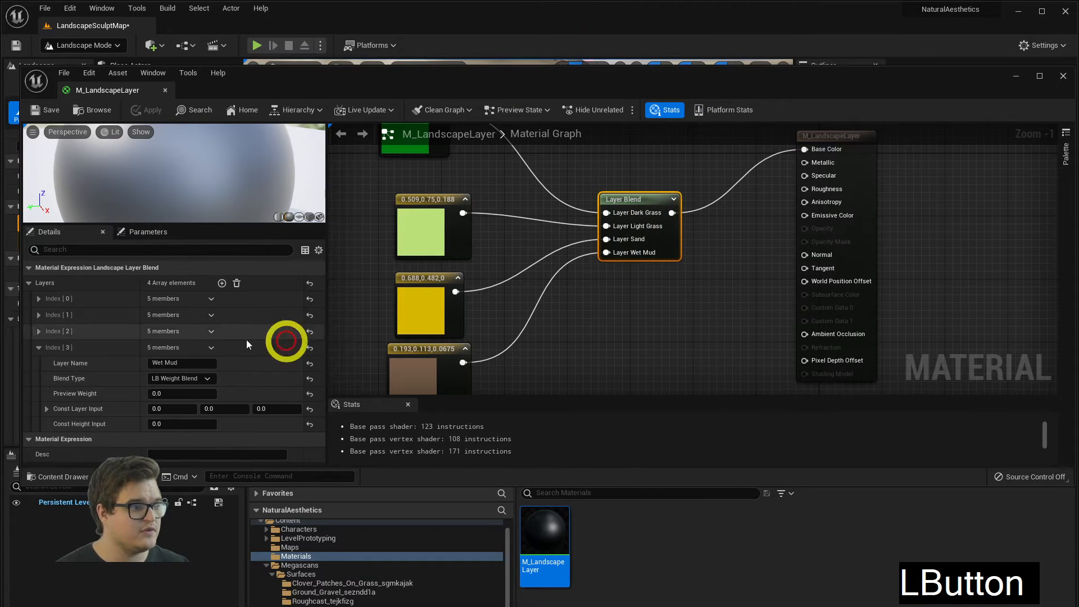
- Minimize the Quixel Bridge window and move the material editor aside to uncover the landscape view
key(alt+Tab)
key(alt+Tab)
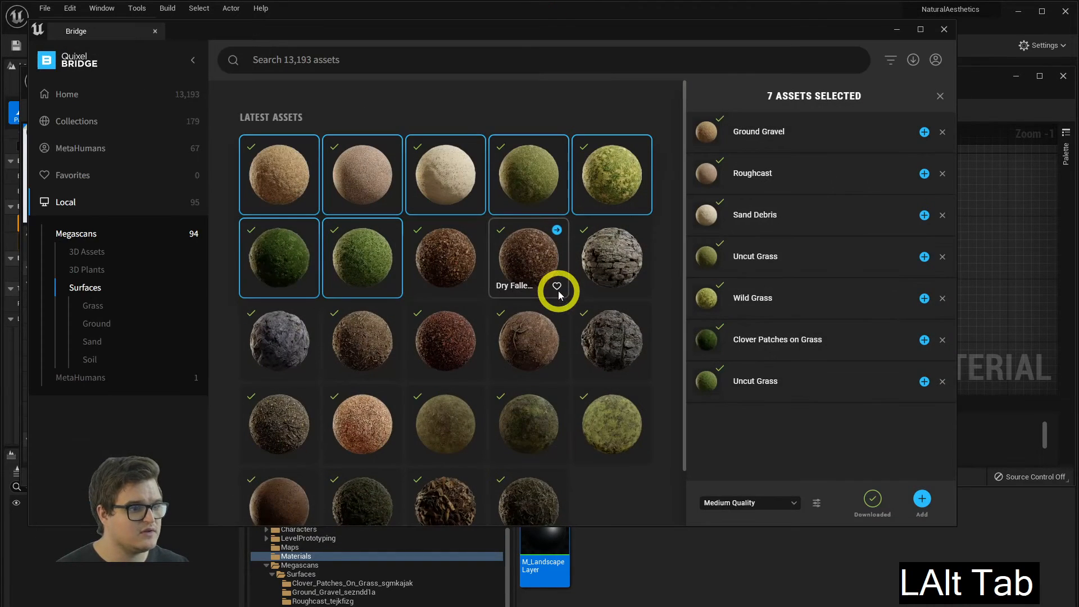
click(867, 19)
drag(867, 19, 898, 163)
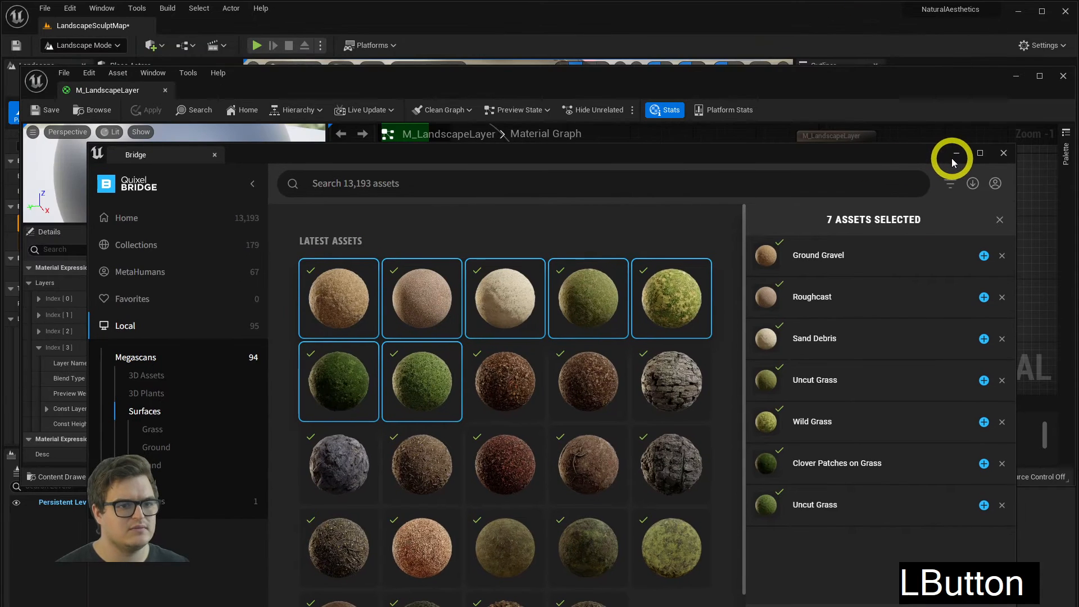
click(953, 159)
drag(513, 81, 1078, 116)
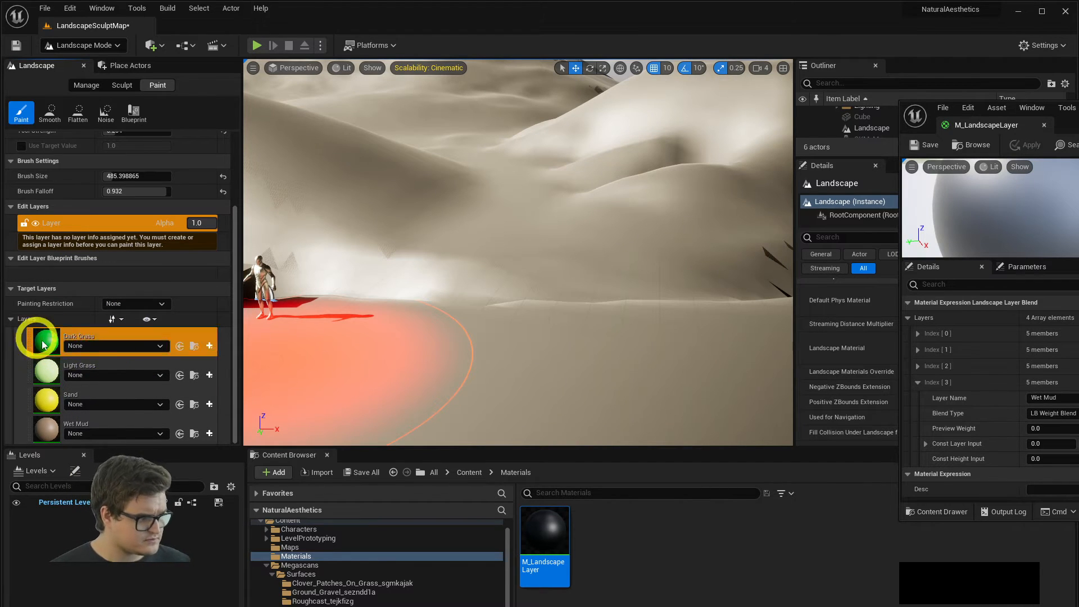
- Try to paint the Dark Grass layer onto the landscape hills and dismiss the message
mouse_move(478, 309)
mouse_down()
mouse_move(525, 275)
mouse_move(558, 270)
mouse_up()
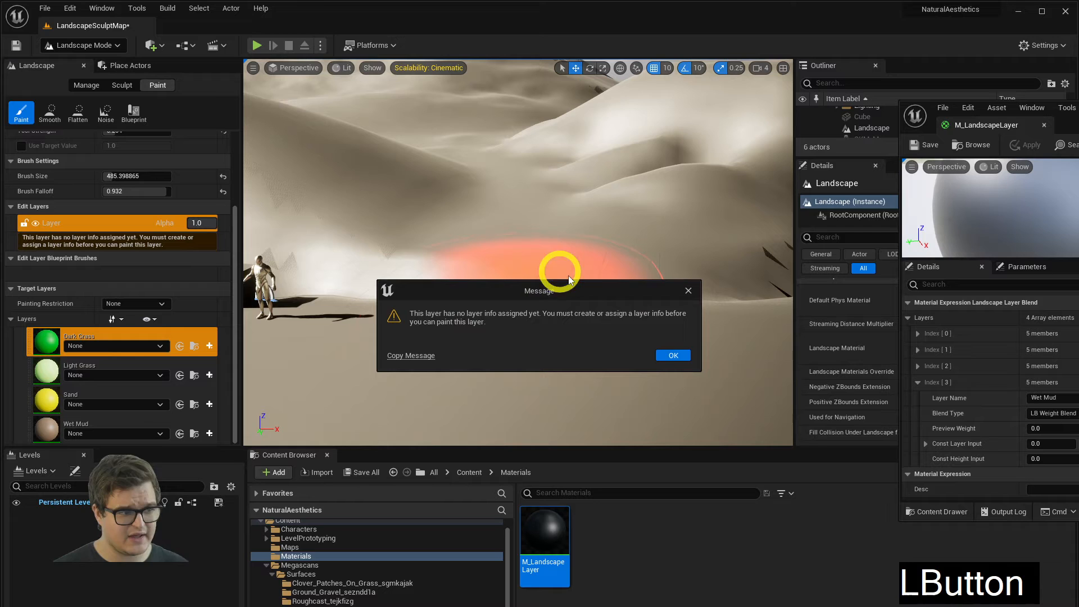
click(672, 354)
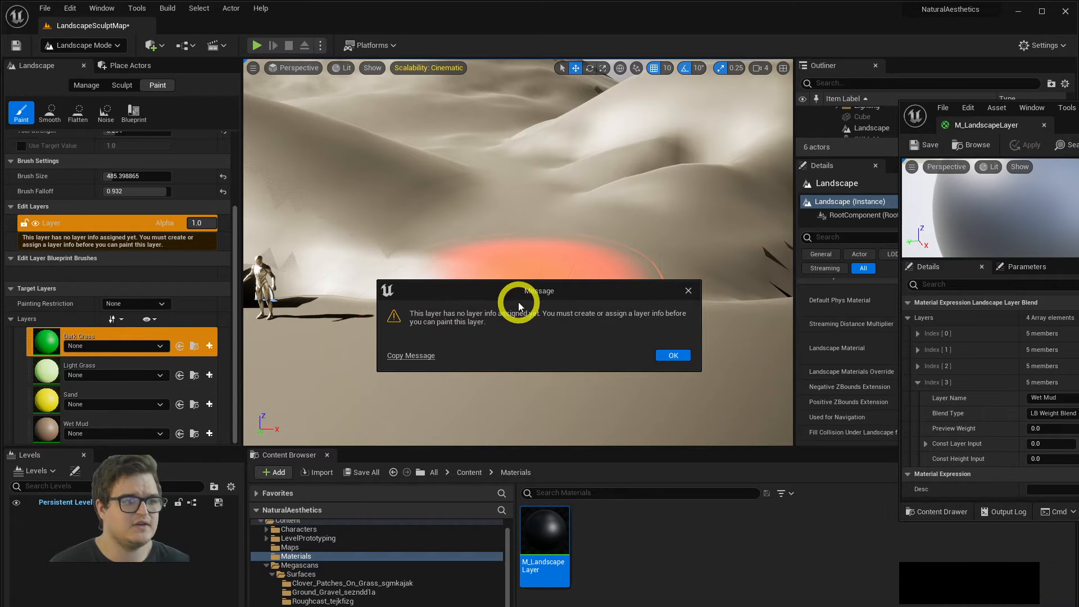
click(672, 356)
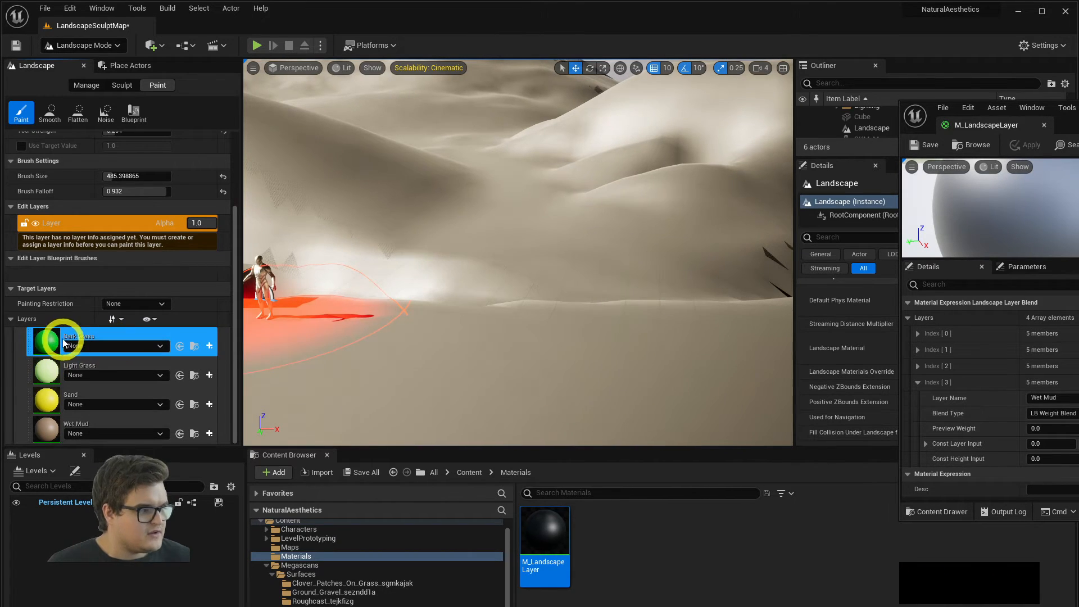
- Try to save a weight-blended layer info for the Dark Grass layer in the LandscapeSculptMap_sharedassets folder and dismiss the message
click(69, 370)
click(61, 342)
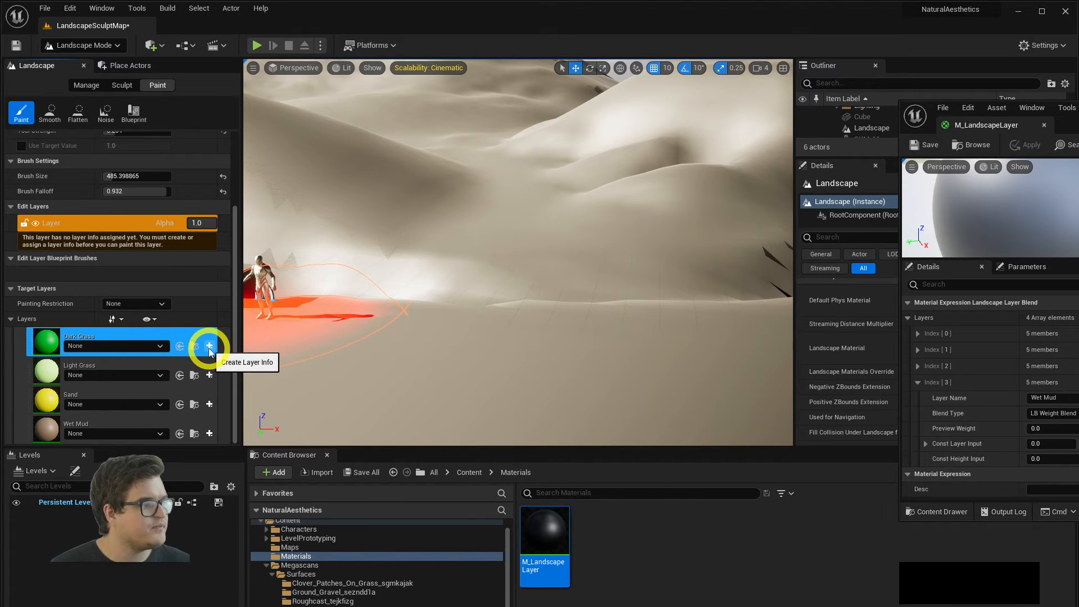
key(shift+F1)
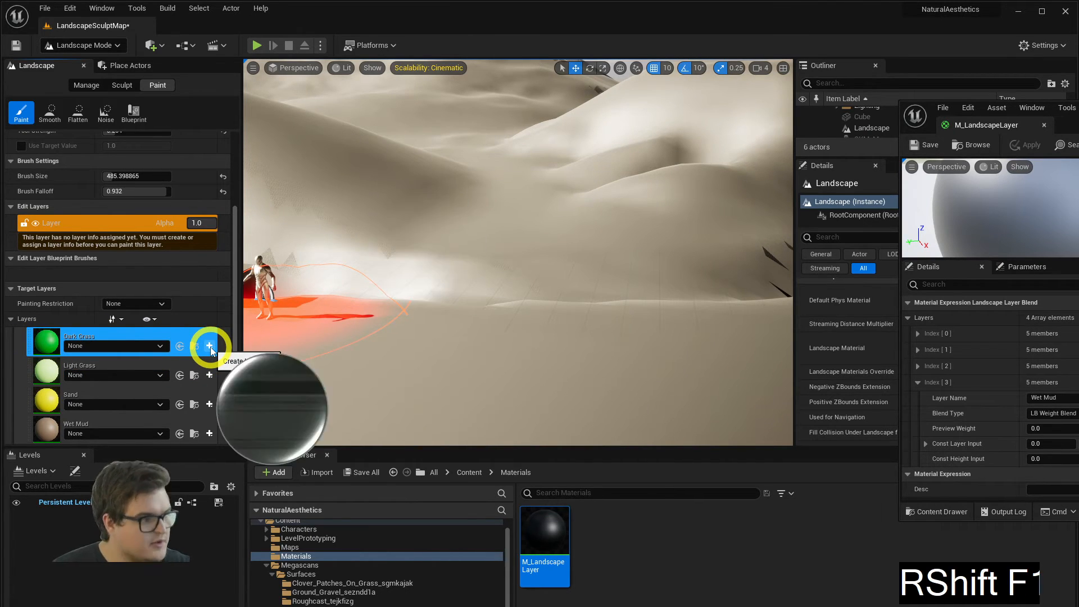
key(shift+F1)
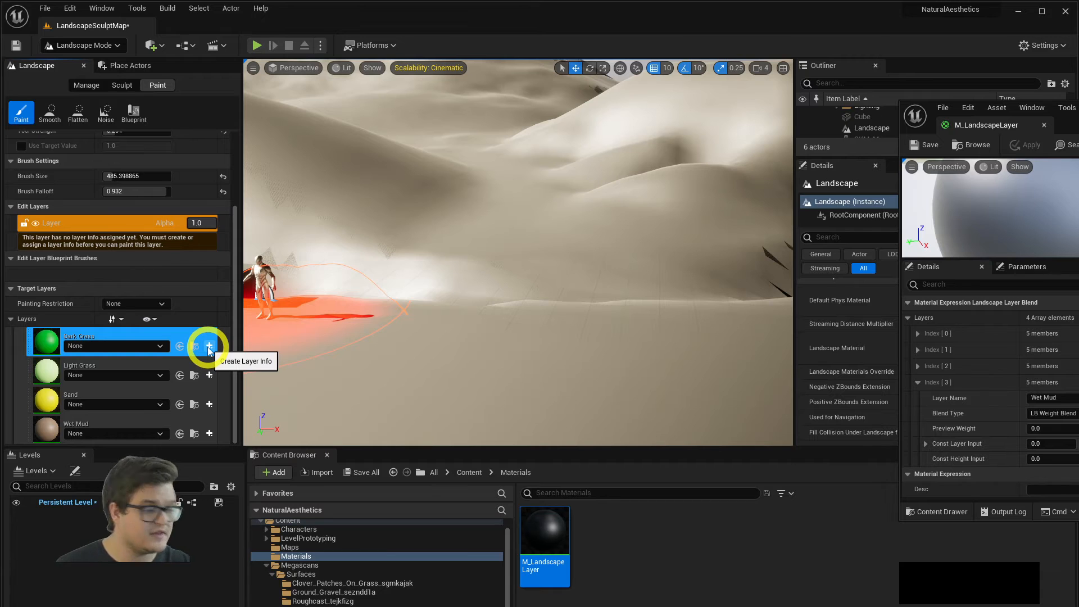
click(209, 347)
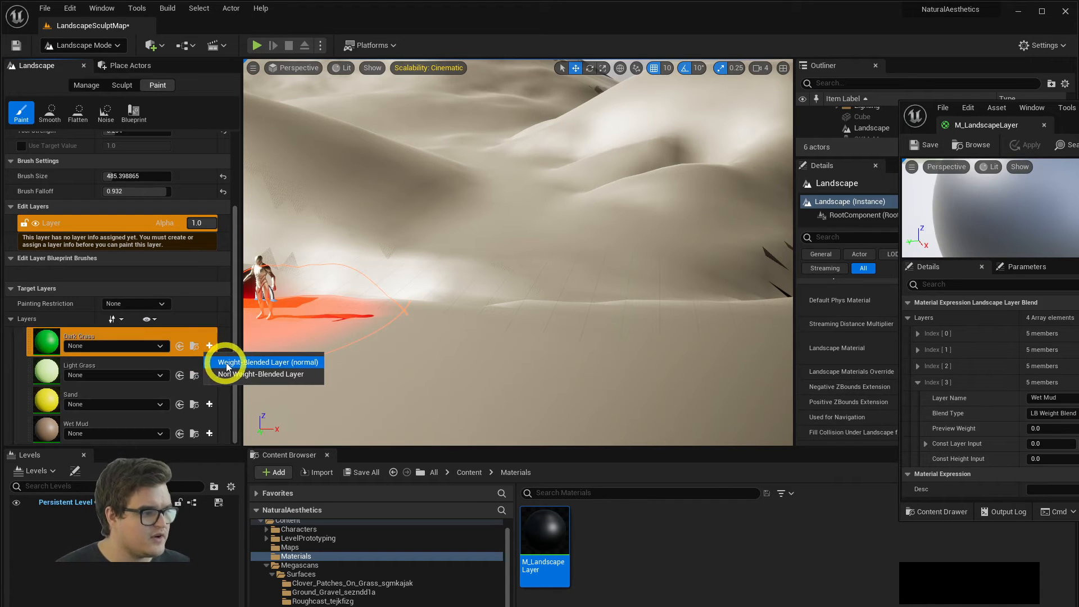
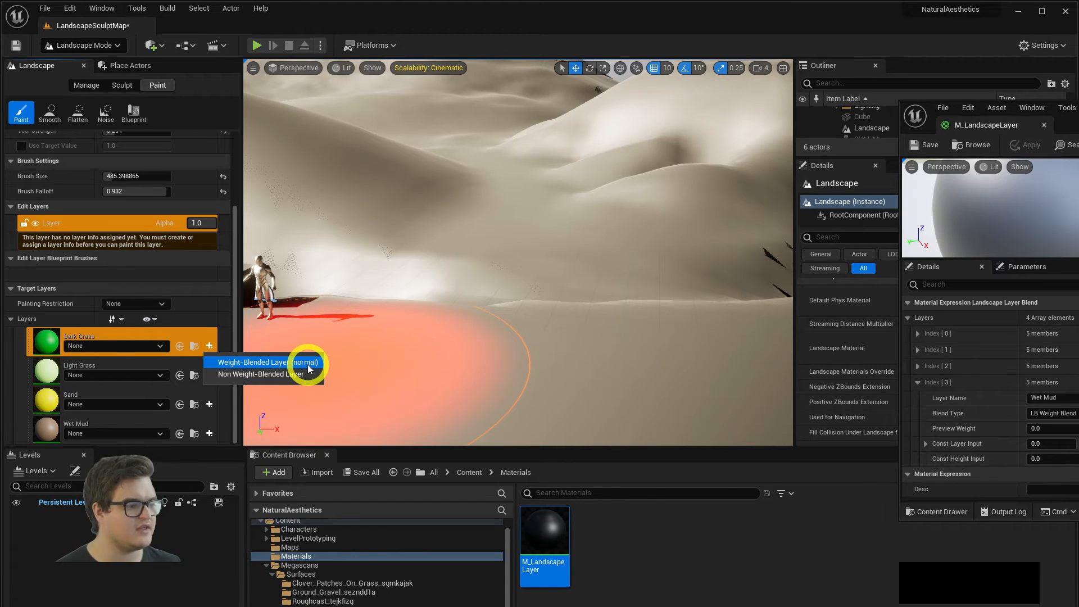
click(308, 363)
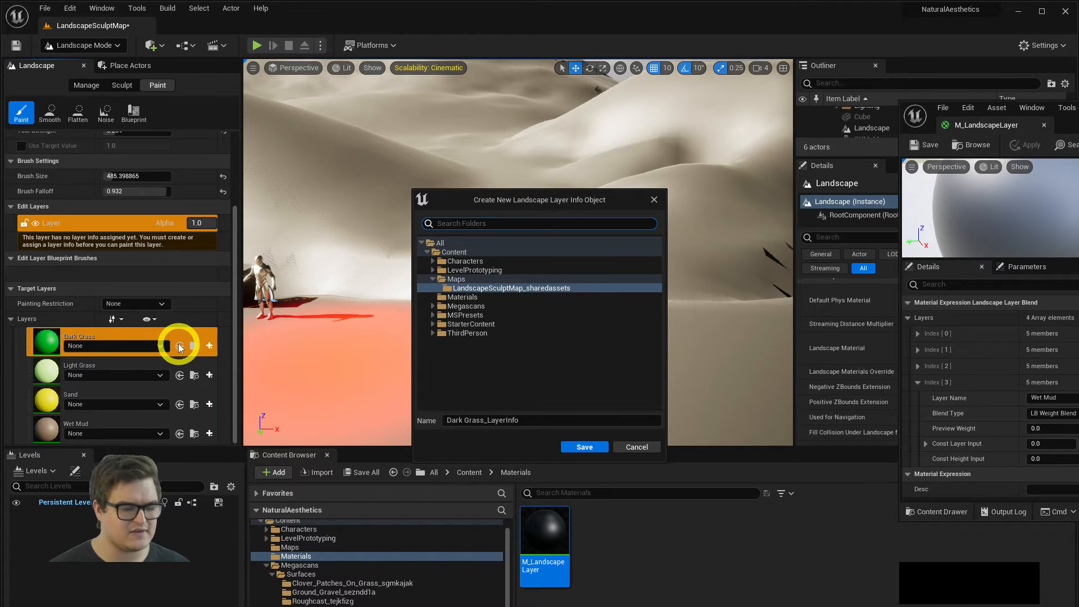
click(467, 288)
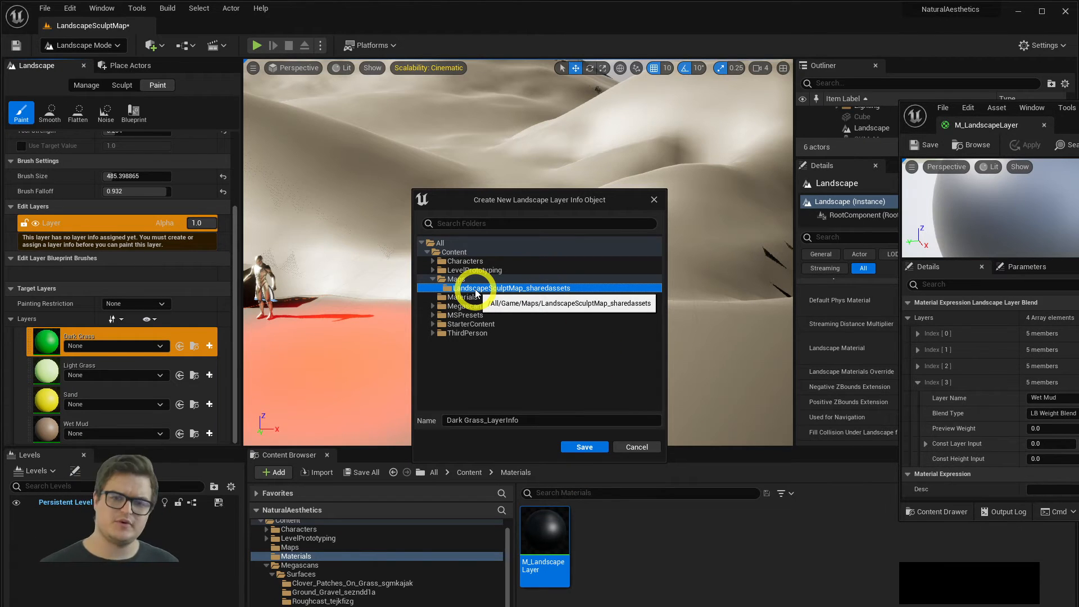
click(583, 448)
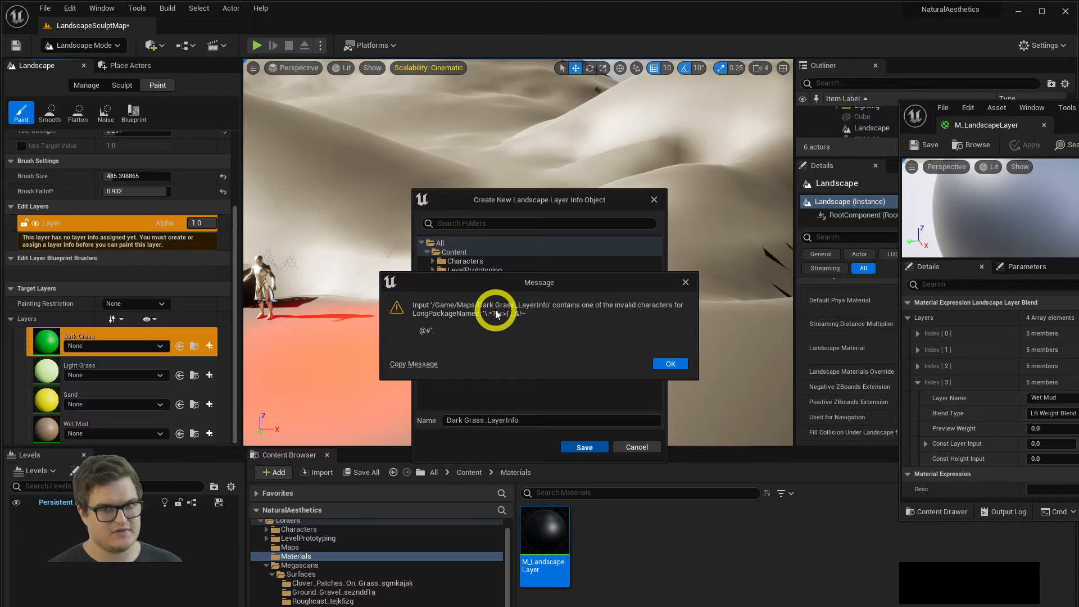
click(672, 364)
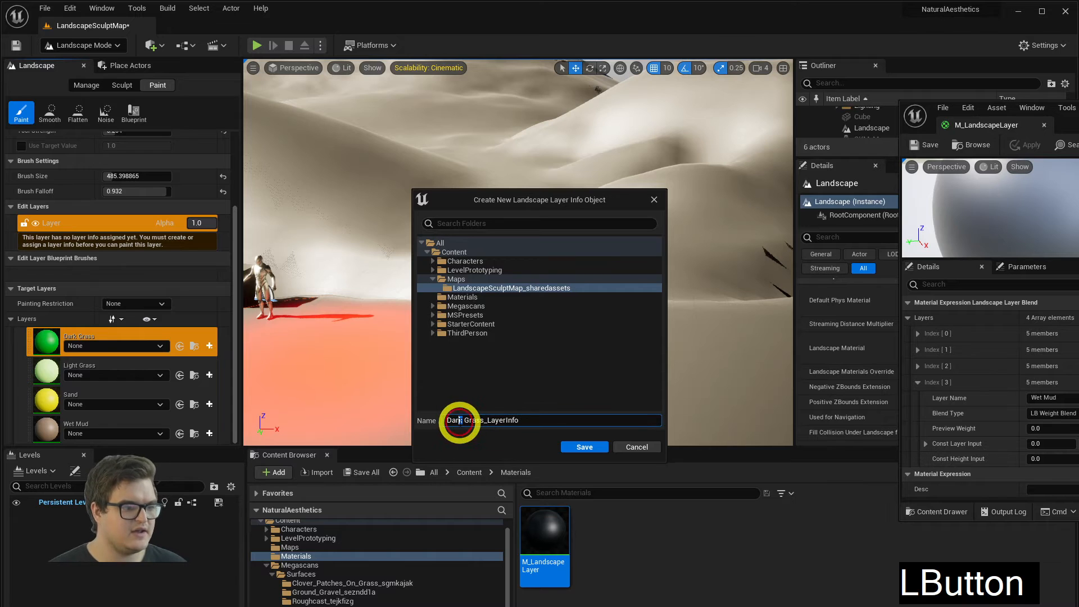
- Cancel the creation of the Dark Grass layer info object
drag(469, 423, 464, 423)
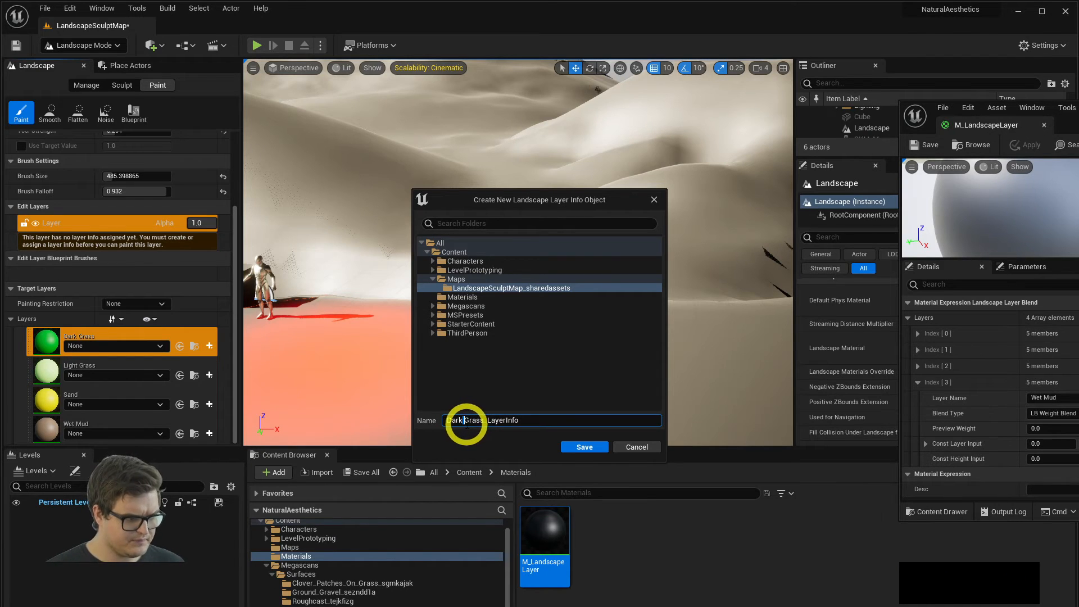
click(655, 426)
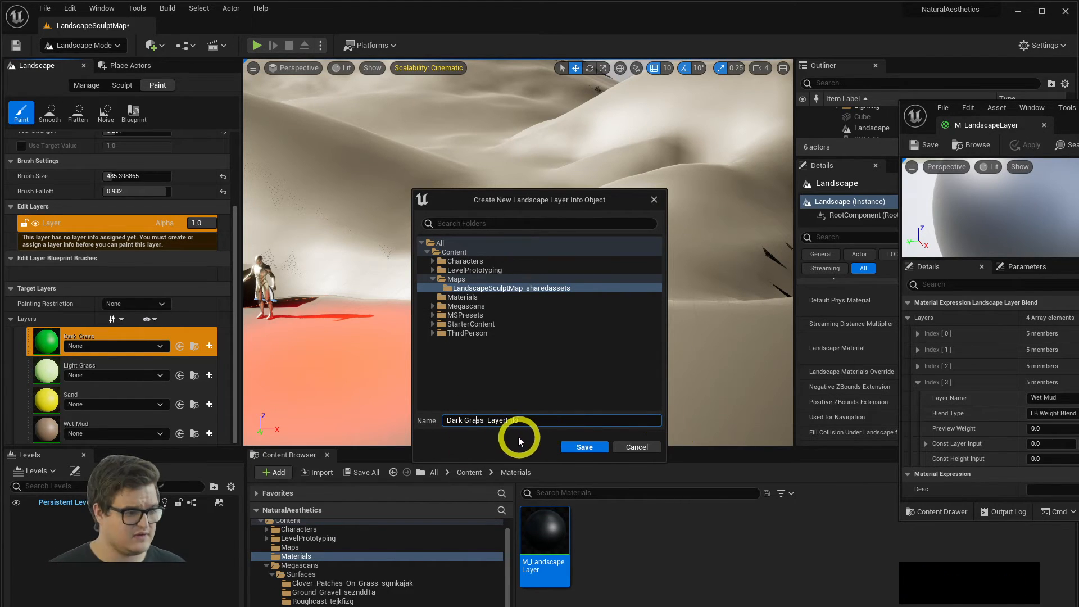
double_click(508, 421)
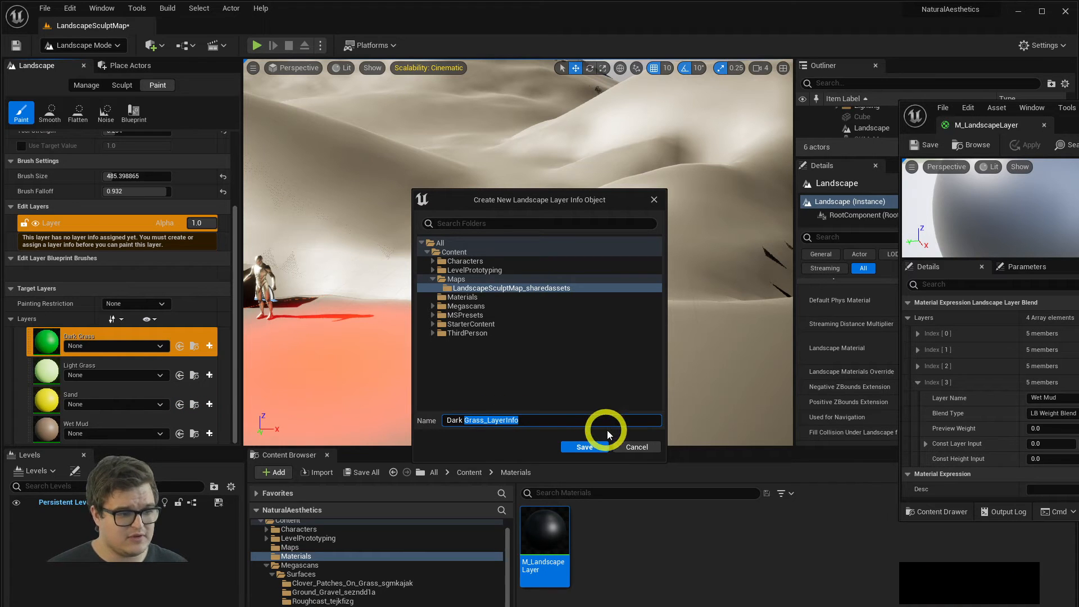
click(647, 447)
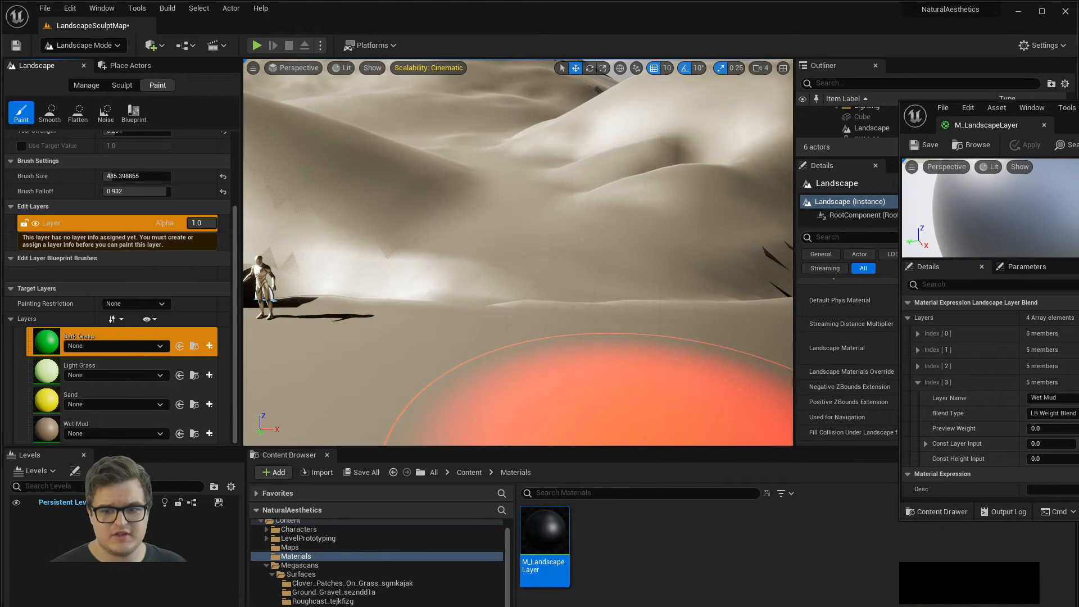
- Bring back the material editor and rename the Layer Blend node's Dark Grass layer to DarkGrass
drag(1078, 119, 740, 89)
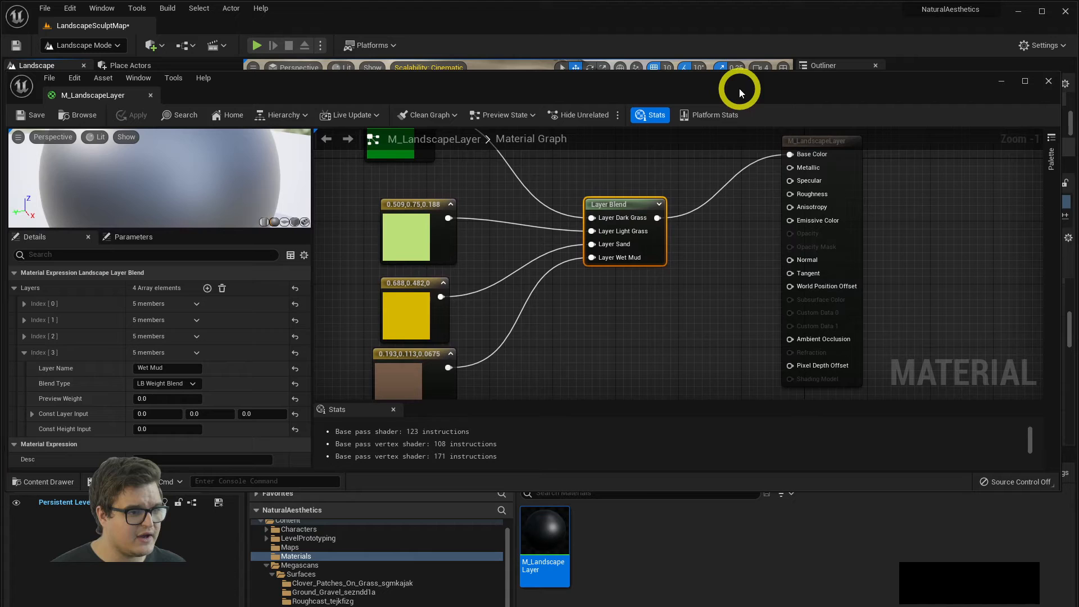
click(638, 201)
middle_click(647, 199)
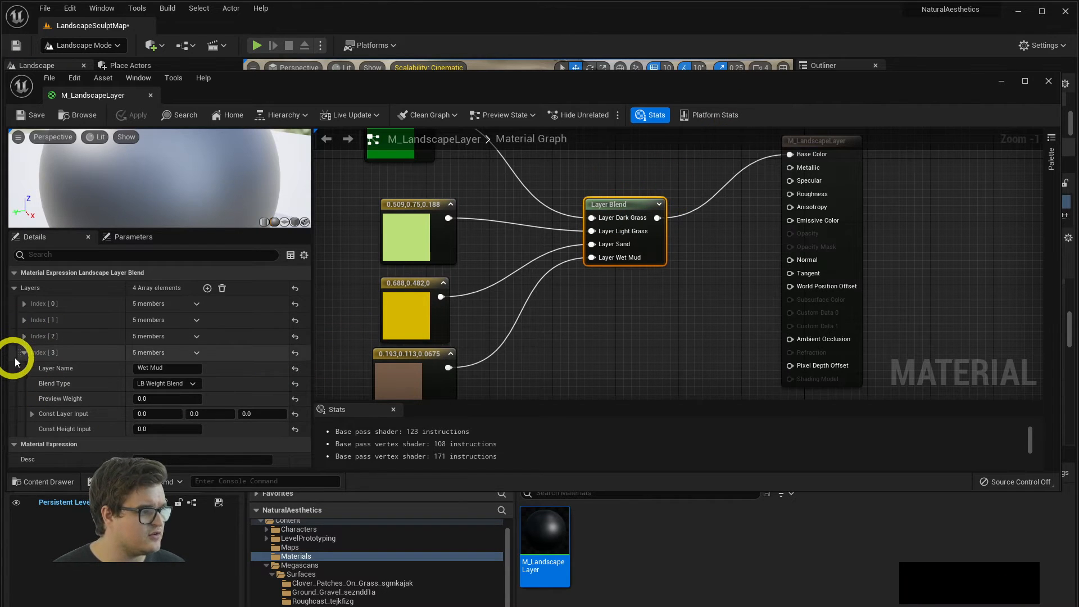
click(24, 304)
click(154, 319)
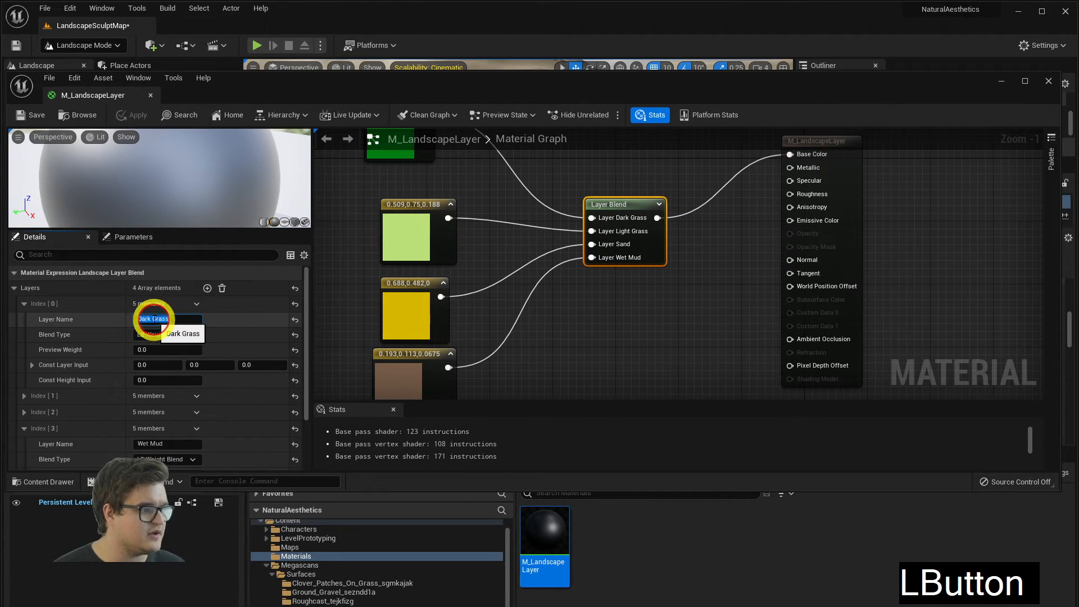
key(Right)
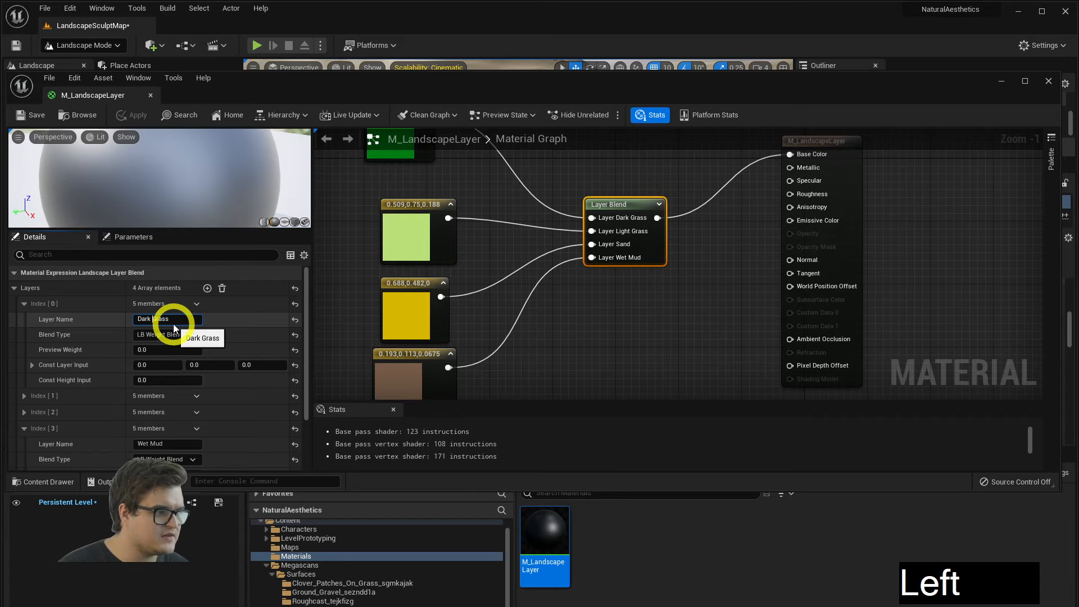
key(BackSpace)
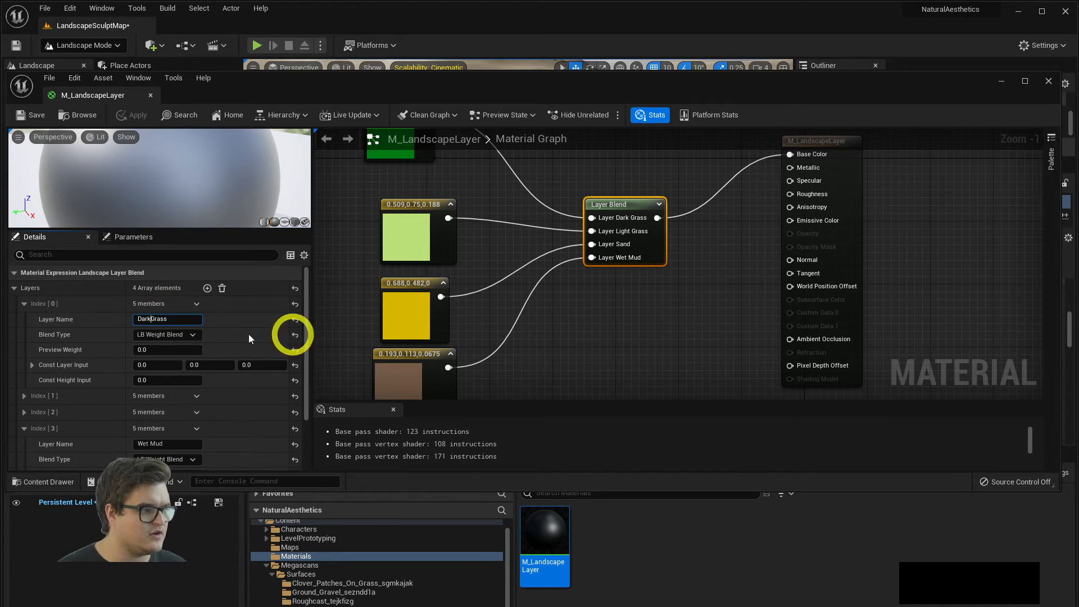
click(15, 287)
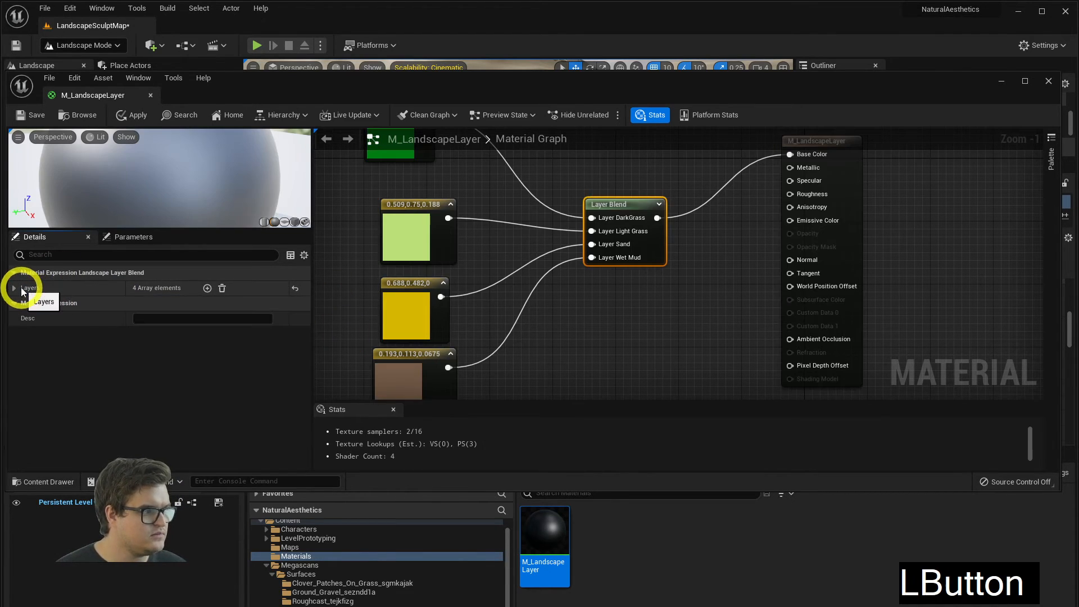
- Rename the Layer Blend node's Light Grass layer to LightGrass
click(16, 289)
click(24, 303)
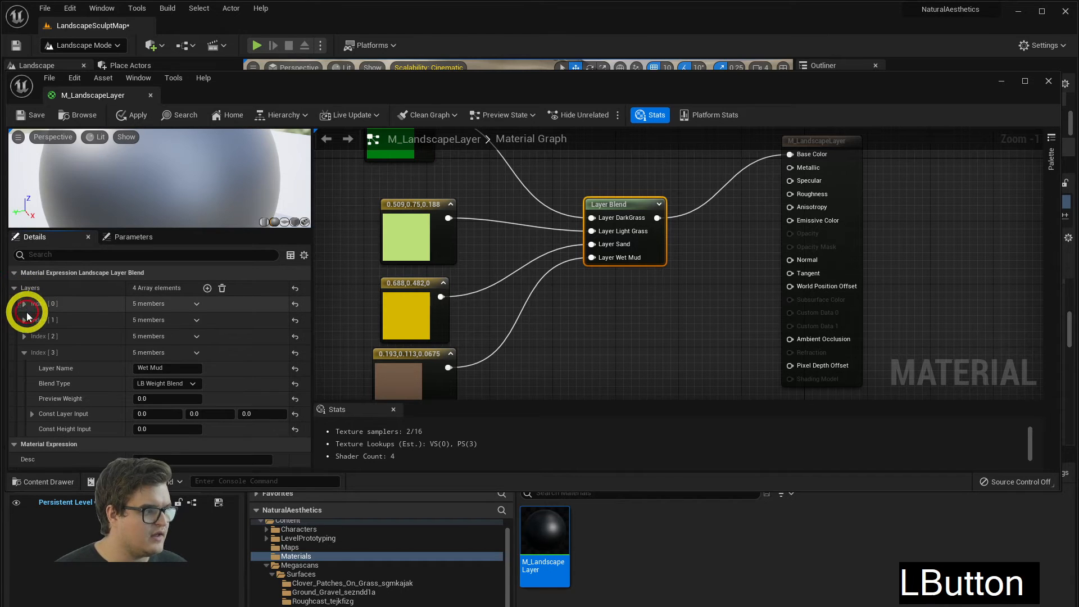
click(24, 319)
click(149, 336)
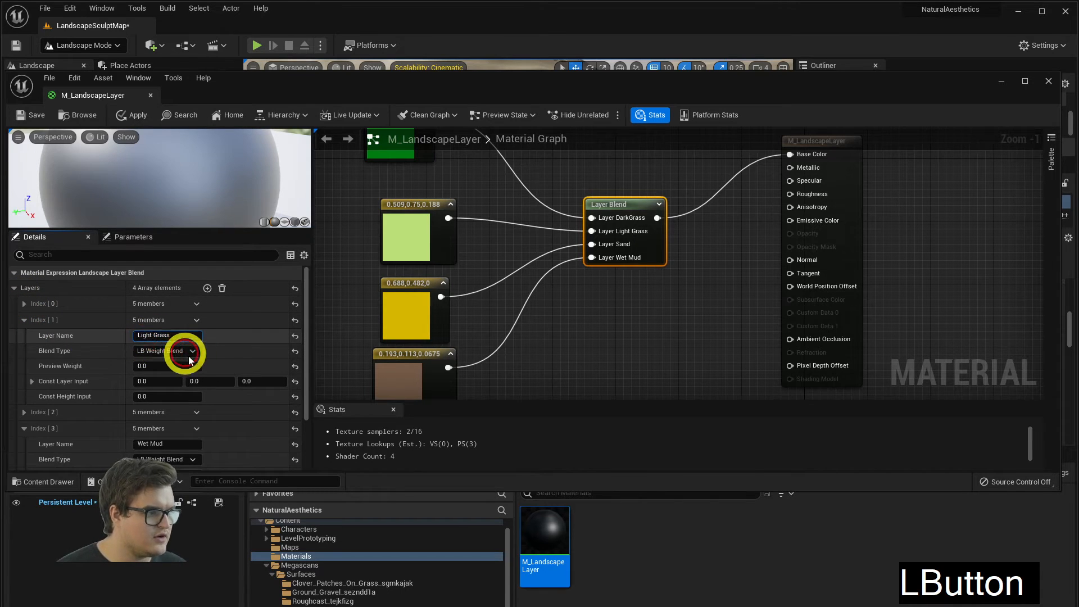
key(BackSpace)
key(Return)
- Rename the Layer Blend node's Wet Mud layer to WetMud, then save the material and minimize its editor
scroll(57, 410, down, 3)
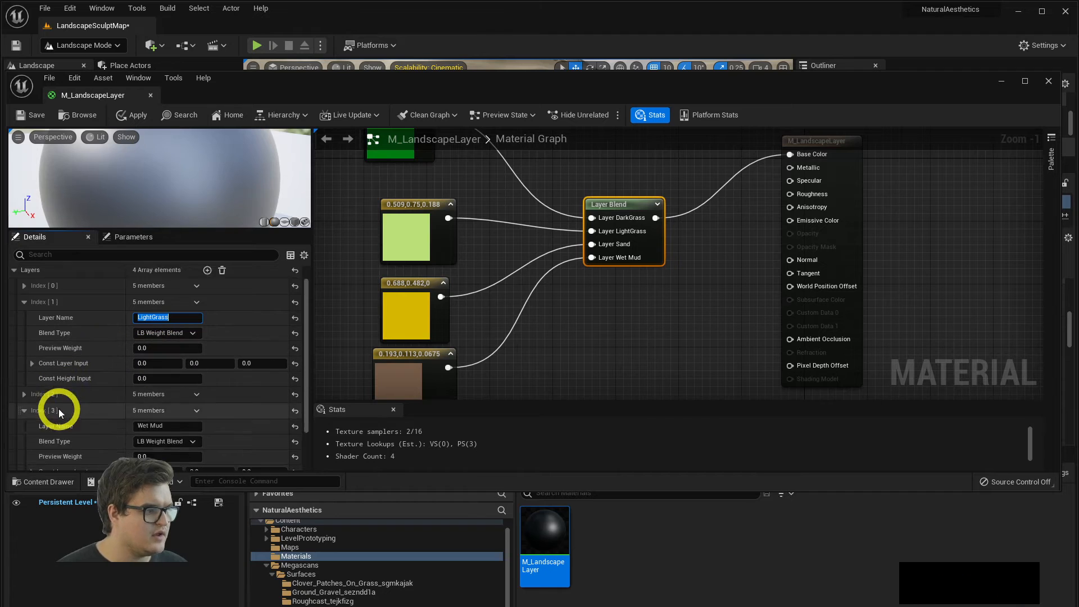
scroll(24, 377, down, 1)
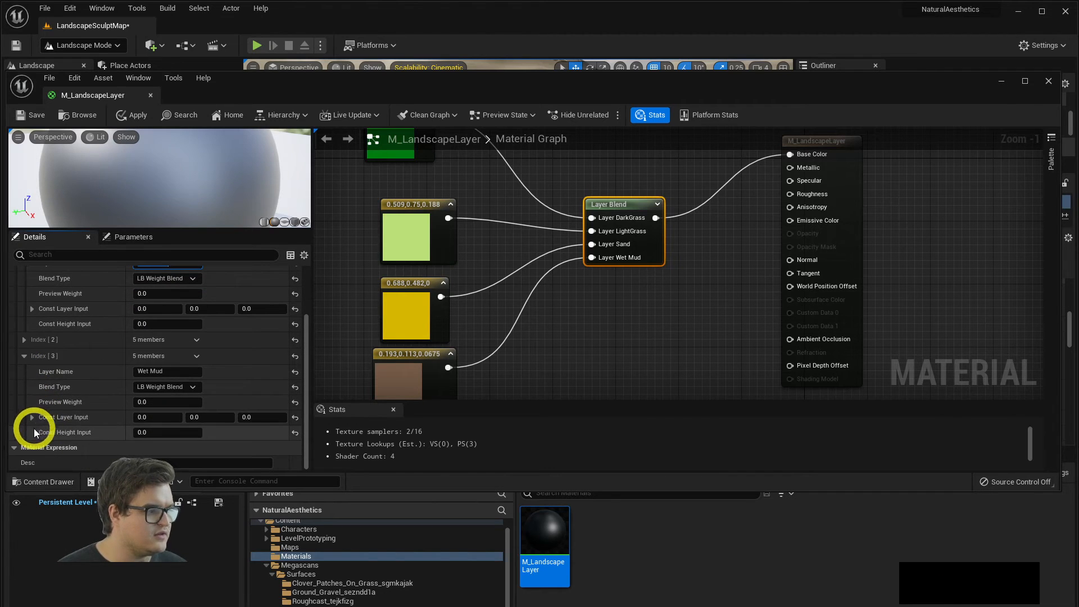
click(152, 370)
click(152, 371)
key(BackSpace)
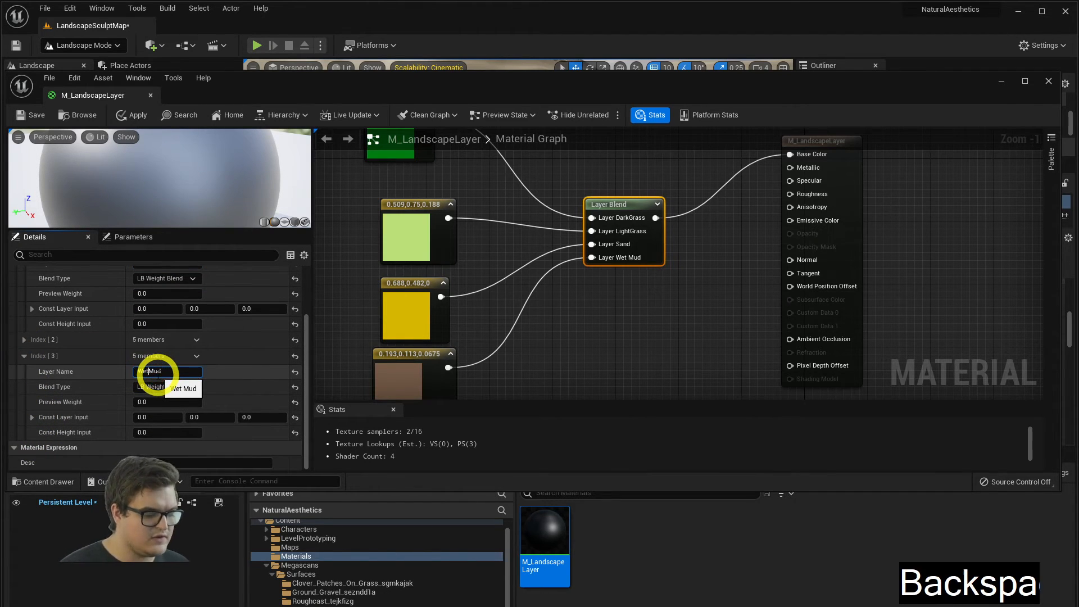
click(158, 374)
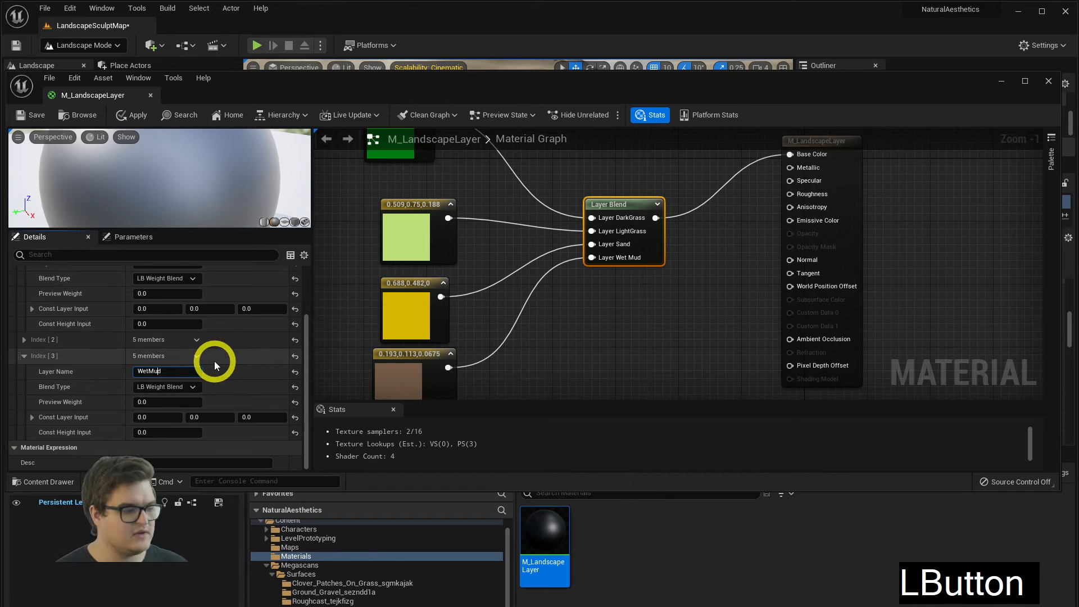
key(ctrl+s)
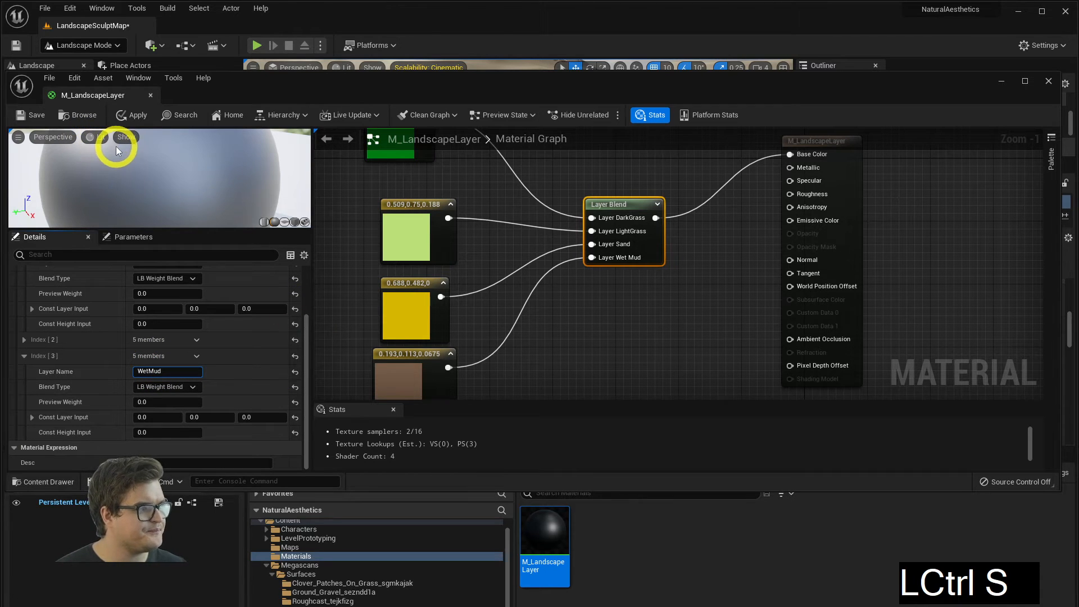
drag(212, 101, 180, 123)
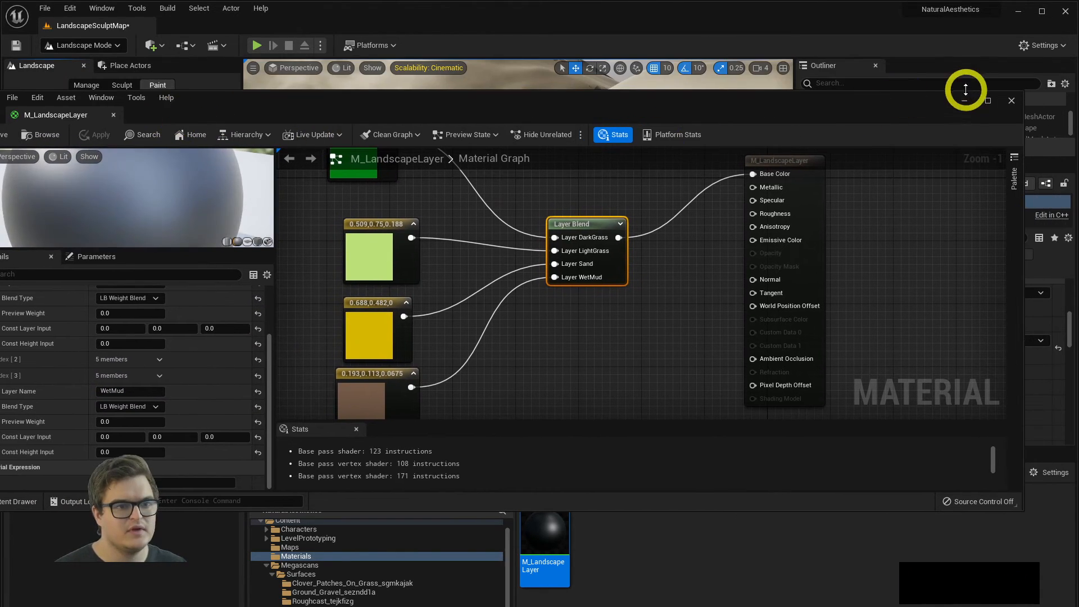
click(963, 101)
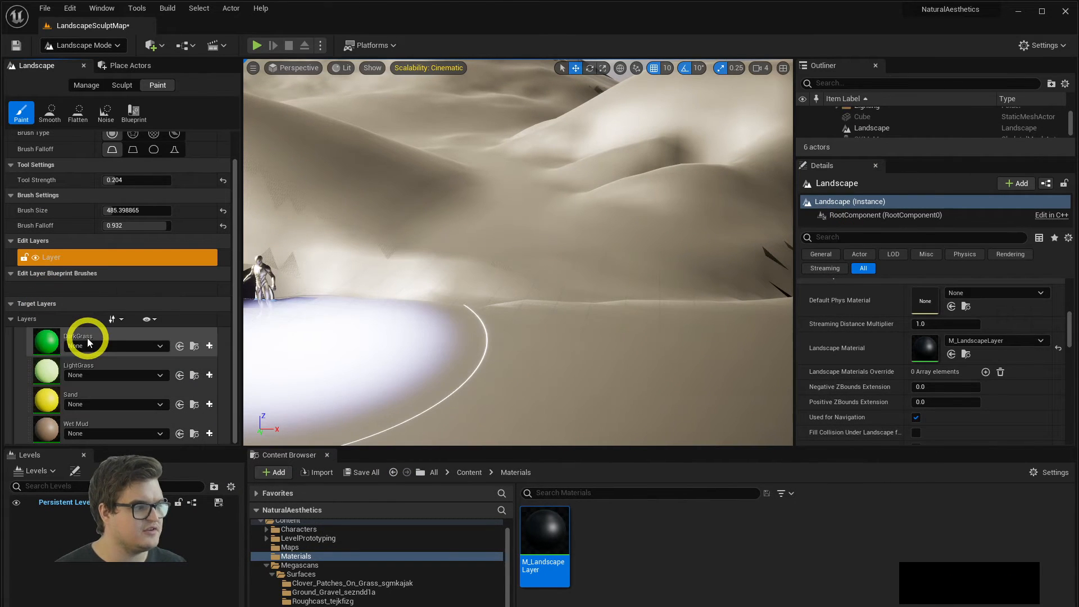
- Create a weight-blended layer info for the DarkGrass target layer, saved as DarkGrass_LayerInfo in the LandscapeSculptMap_sharedassets folder
click(48, 340)
scroll(56, 371, down, 2)
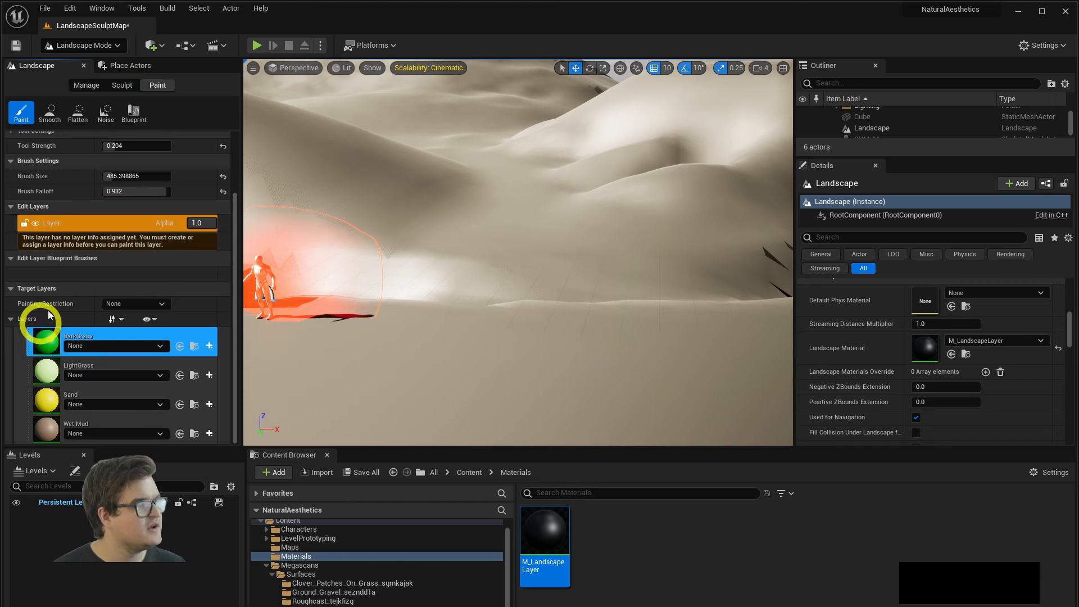
click(26, 314)
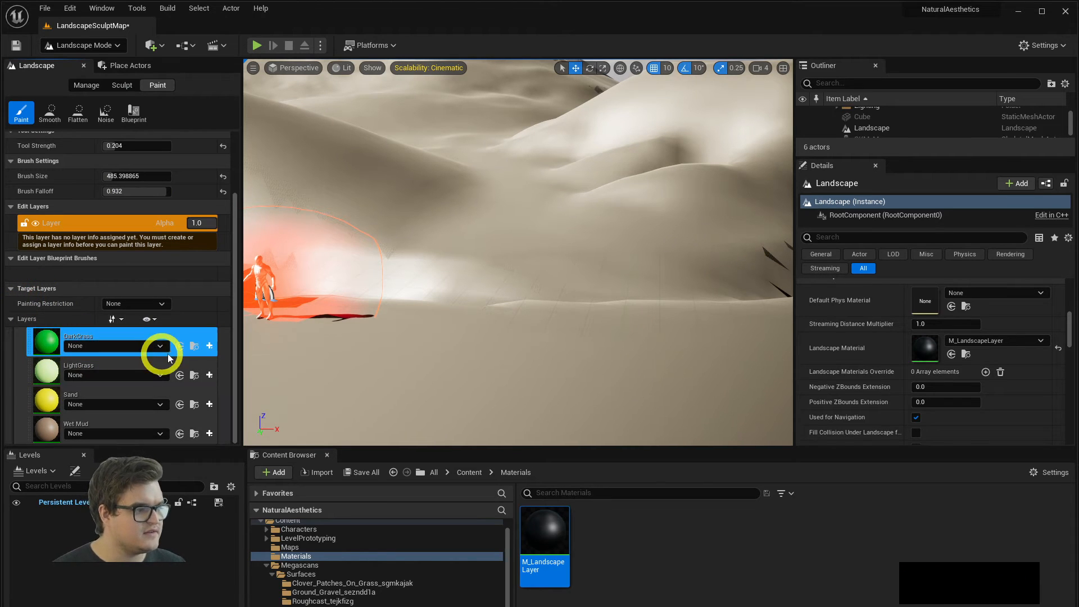
click(210, 347)
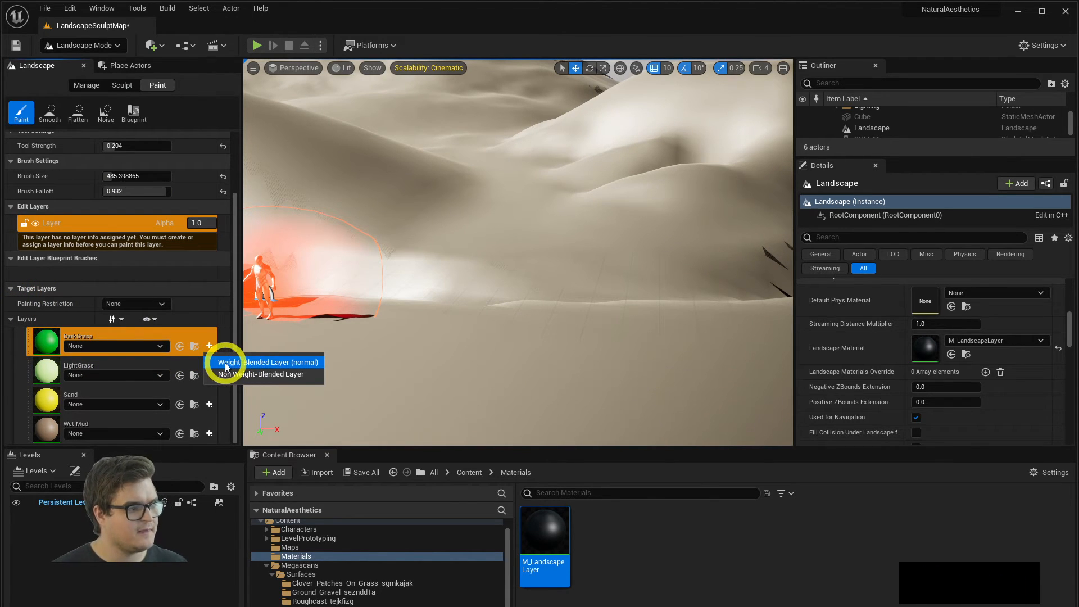
click(250, 364)
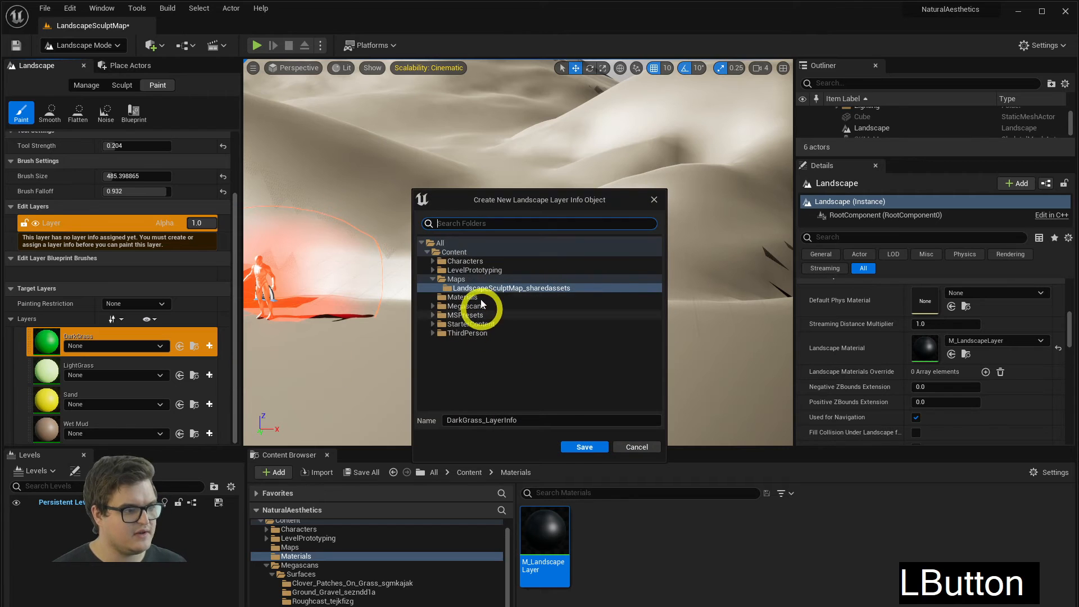
click(582, 448)
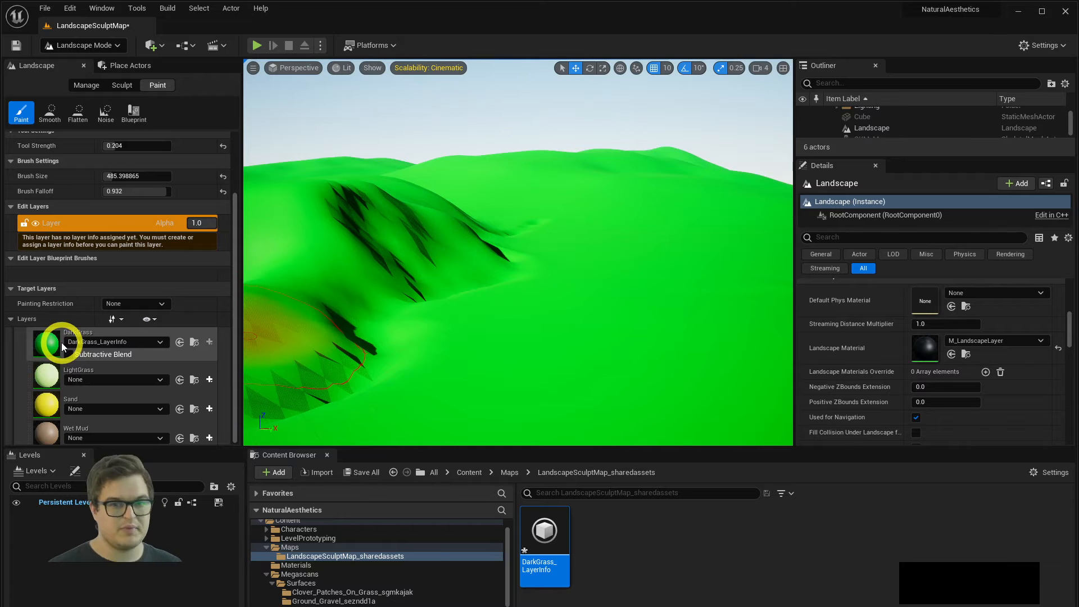
- Select DarkGrass as the landscape target layer for painting
right_drag(402, 244, 699, 278)
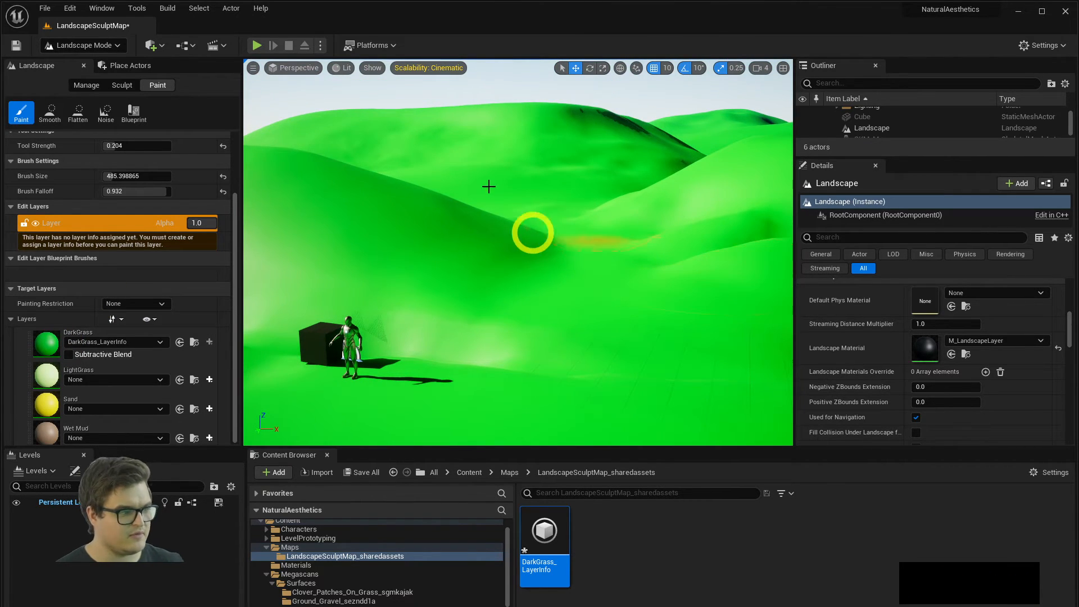
click(184, 344)
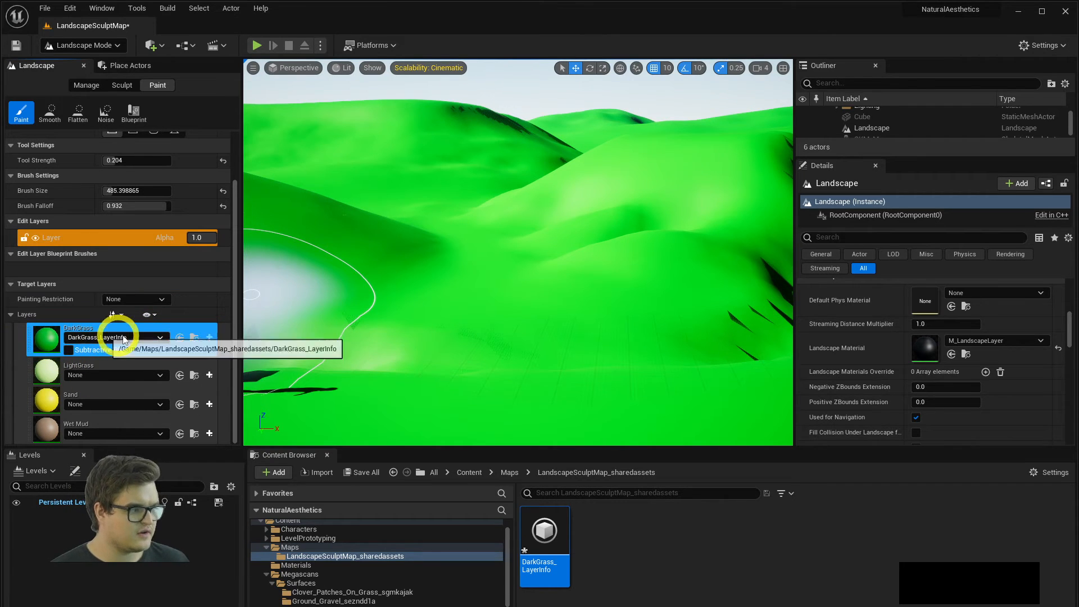
click(118, 398)
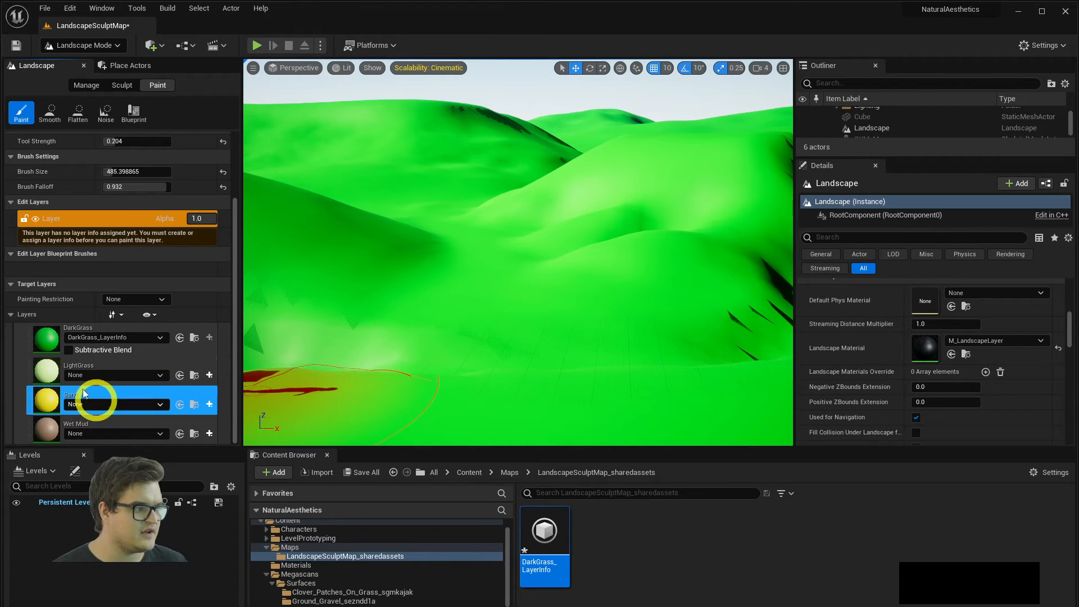
click(45, 340)
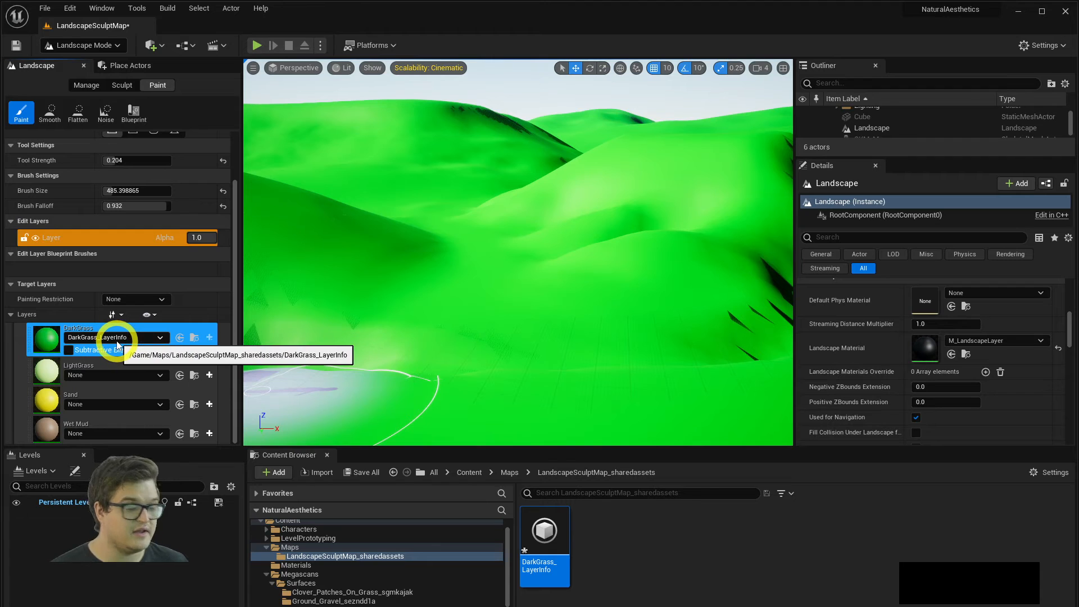
click(42, 370)
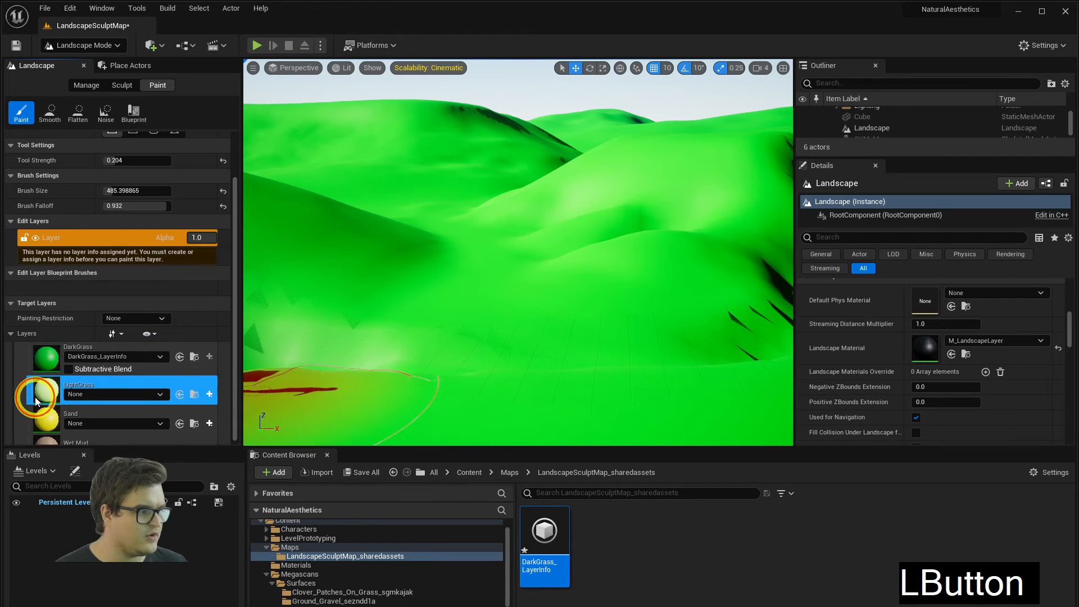
click(46, 418)
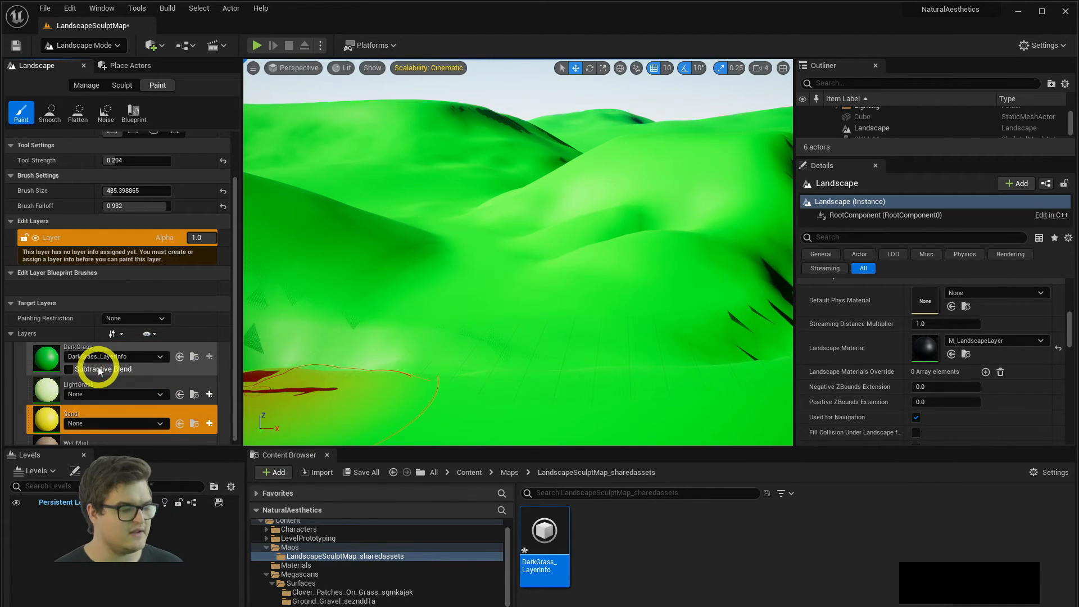
- Create a weight-blended layer info for the LightGrass target layer, saved as LightGrass_LayerInfo in the LandscapeSculptMap_sharedassets folder
scroll(99, 370, down, 1)
click(79, 365)
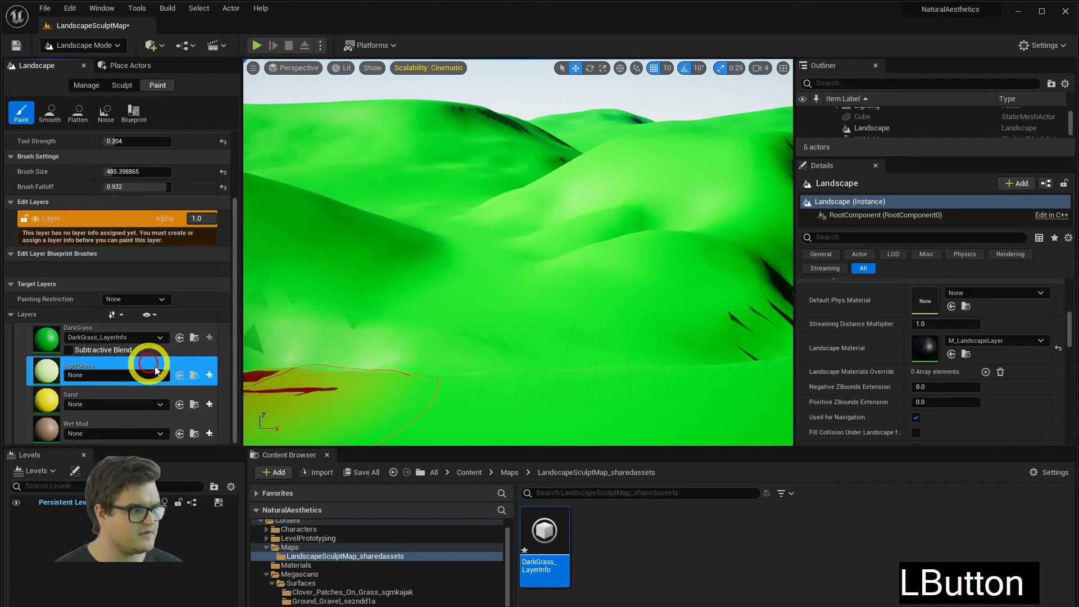
click(209, 376)
click(296, 386)
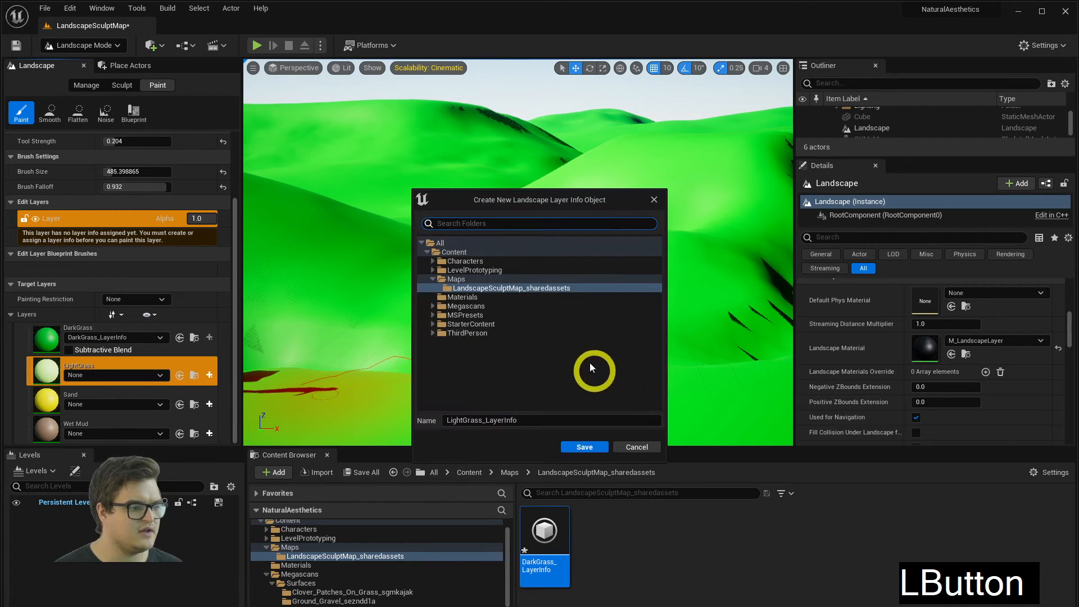
click(584, 446)
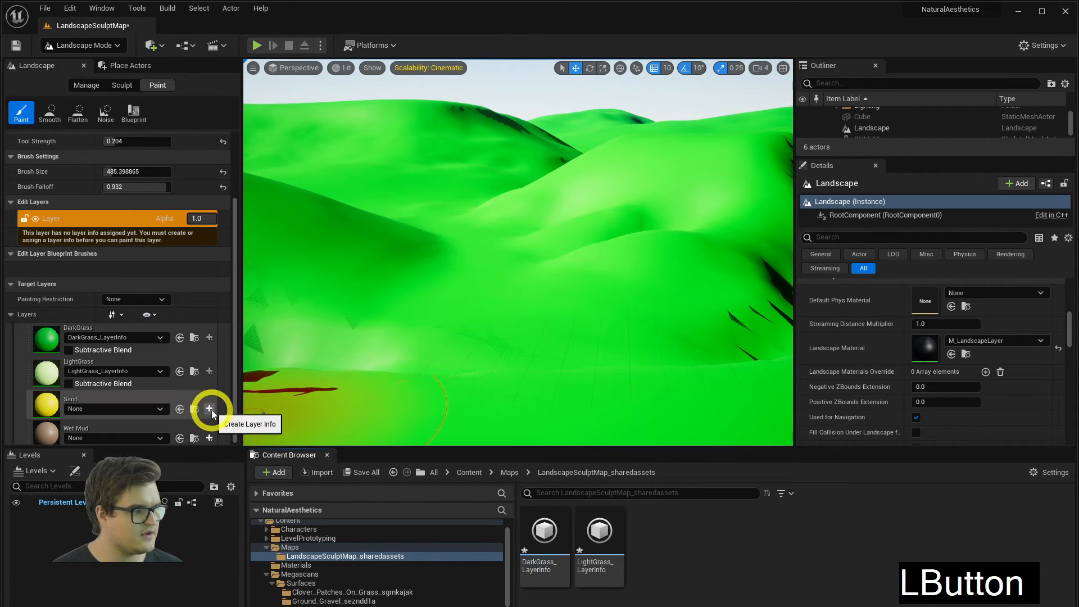
- Create a weight-blended layer info for the Sand target layer, saved as Sand_LayerInfo in the LandscapeSculptMap_sharedassets folder
click(209, 408)
click(284, 428)
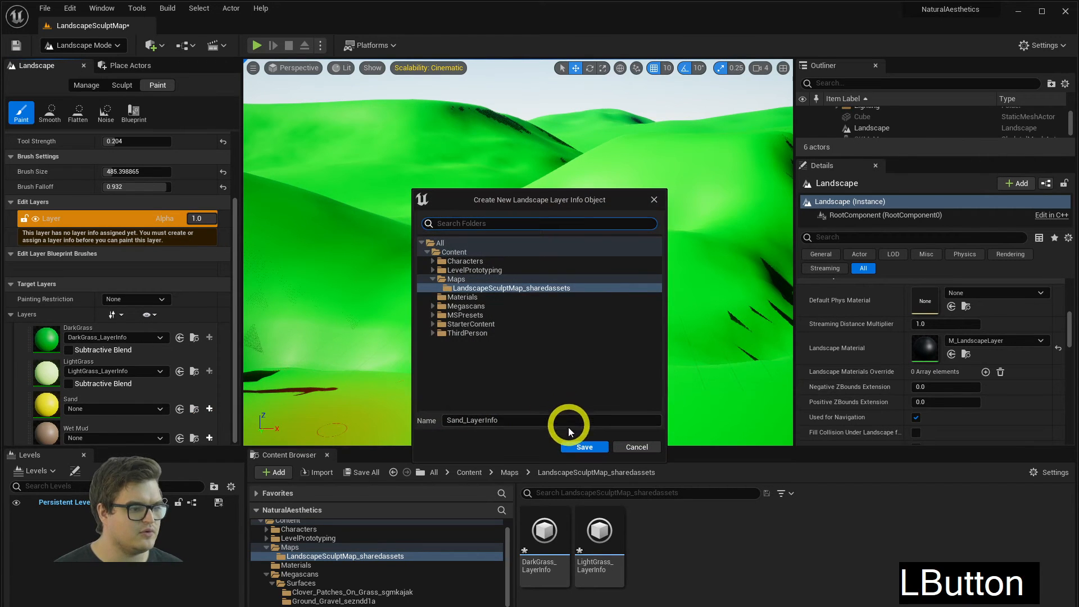
click(584, 447)
scroll(169, 405, down, 1)
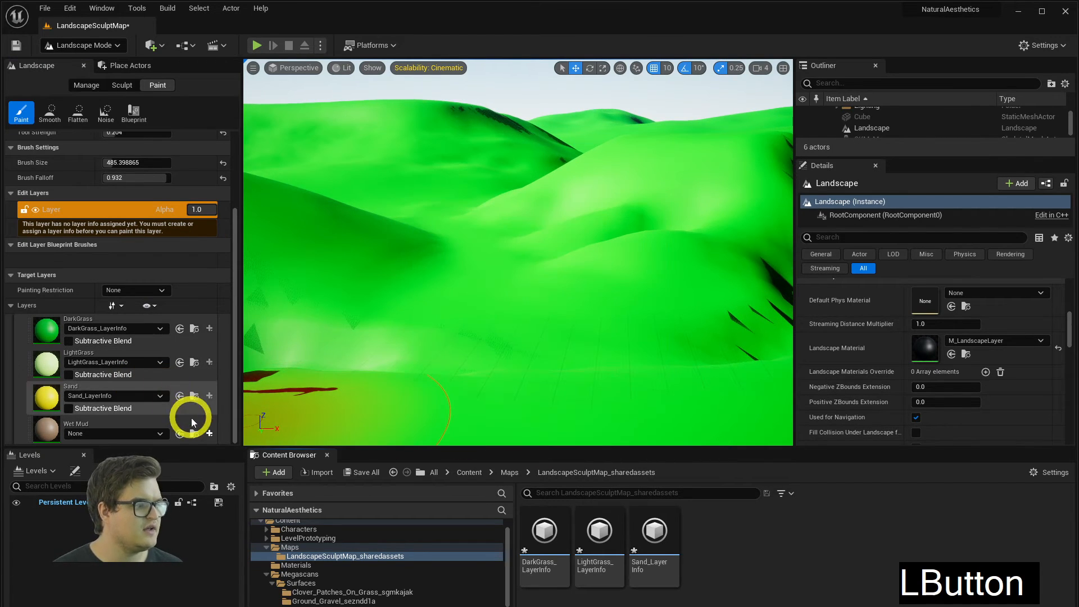
click(209, 433)
click(268, 448)
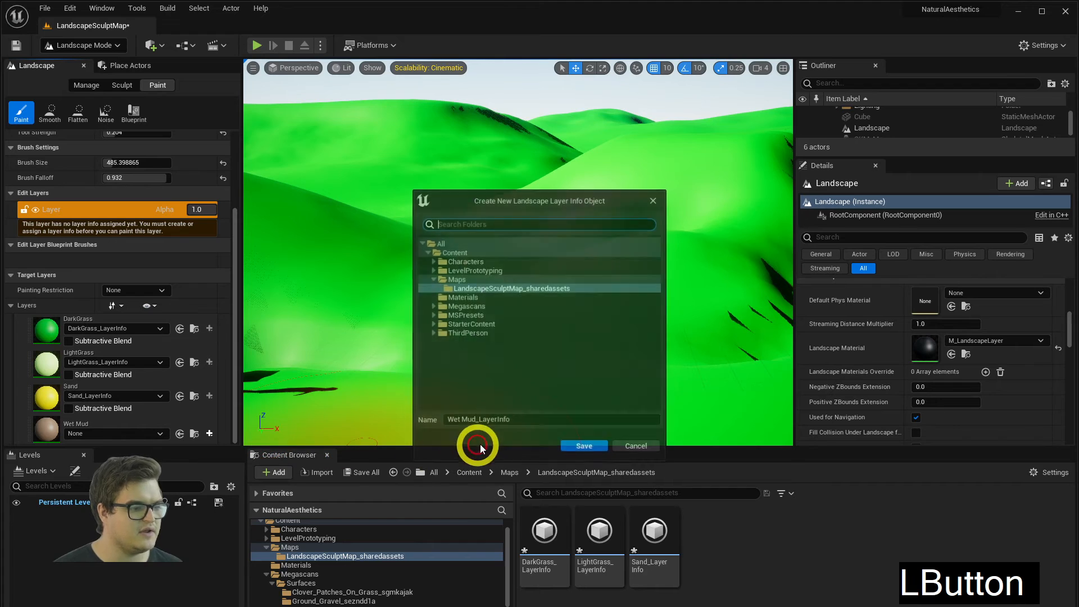
click(570, 446)
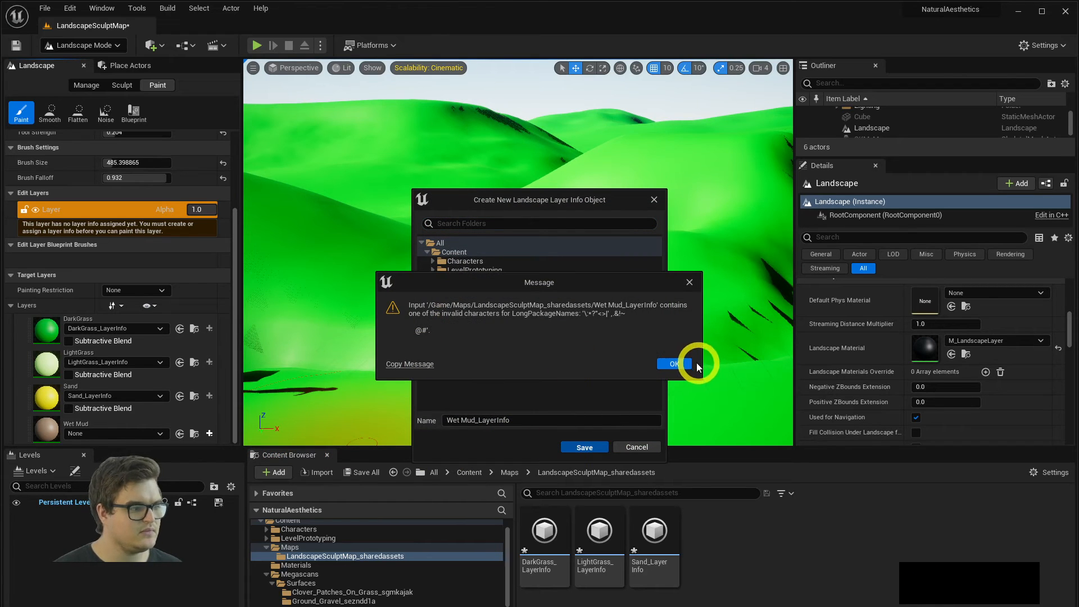
click(674, 364)
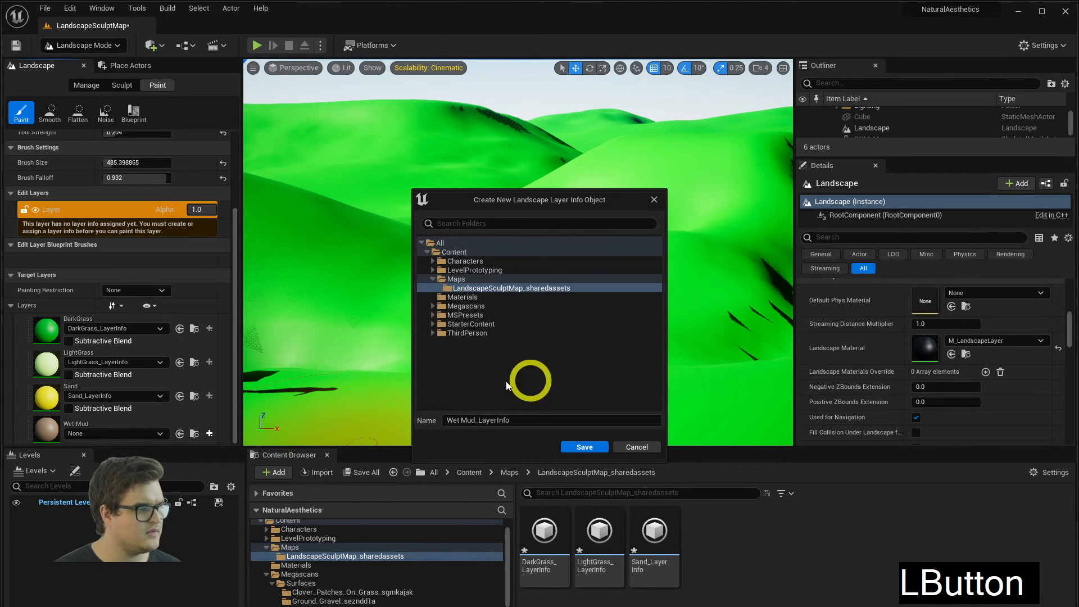
click(647, 449)
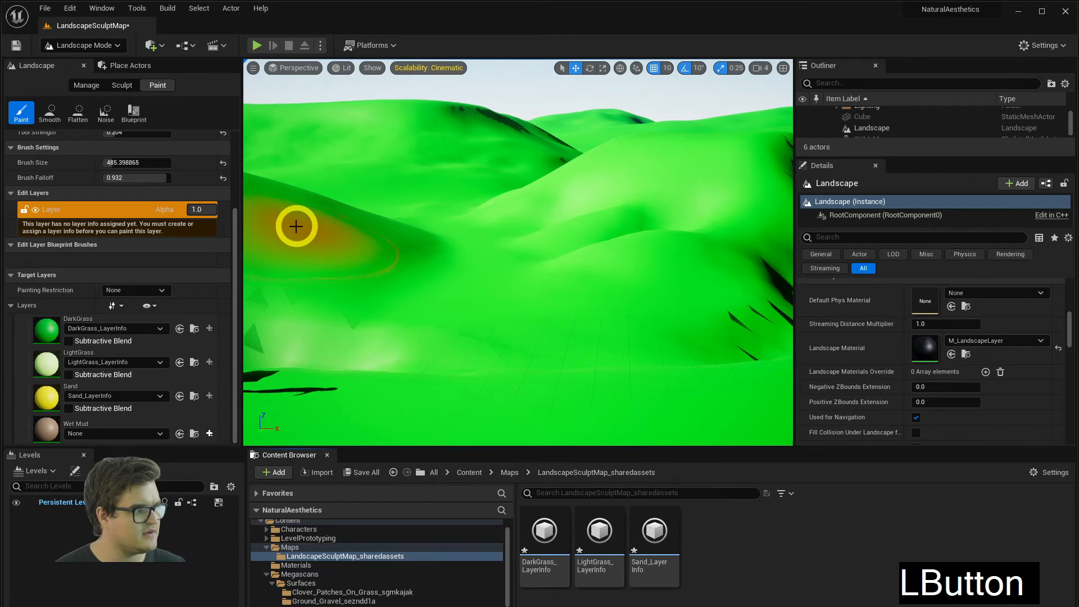
- Create a layer info for the Wet Mud target layer, named WetMud_LayerInfo without a space, in the LandscapeSculptMap_sharedassets folder
click(209, 433)
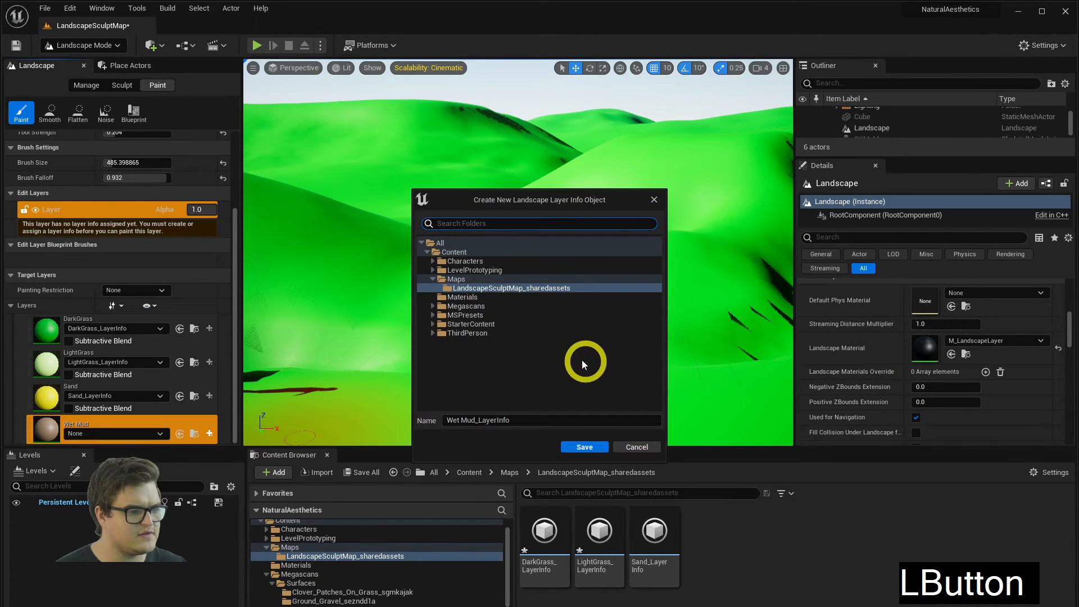
click(468, 422)
click(460, 422)
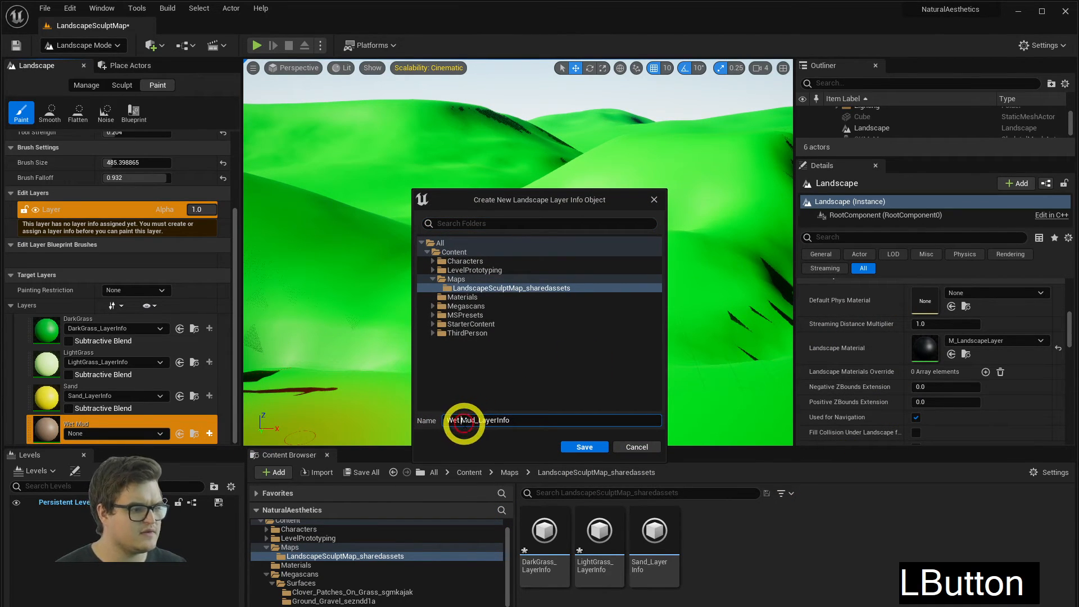
key(BackSpace)
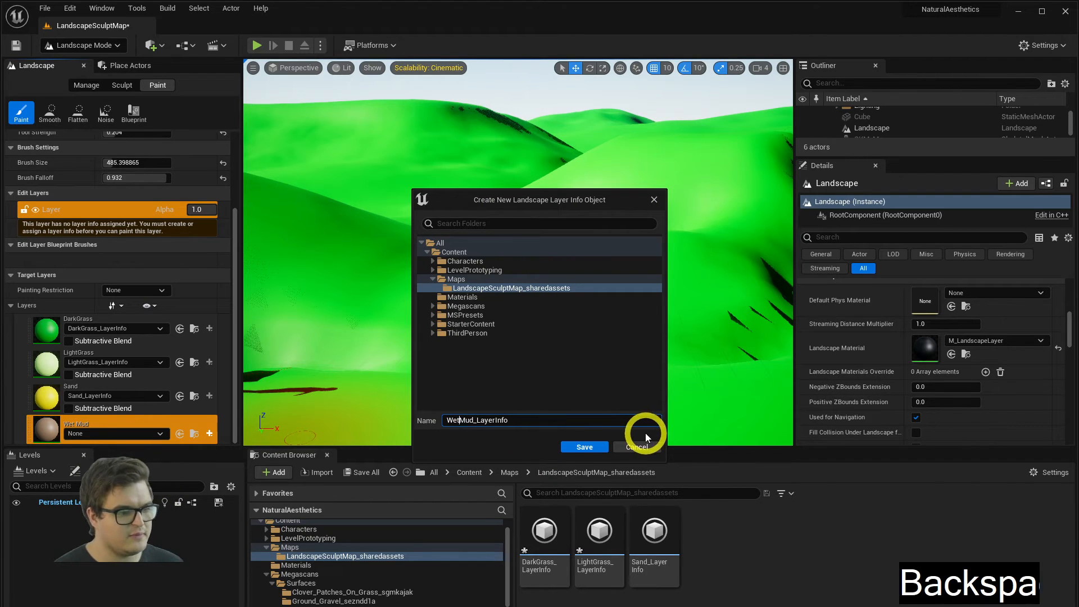
click(587, 446)
- Examine the DarkGrass, LightGrass, Sand and WetMud layer info assets and where their LandscapeSculptMap_sharedassets folder sits inside Maps
click(711, 534)
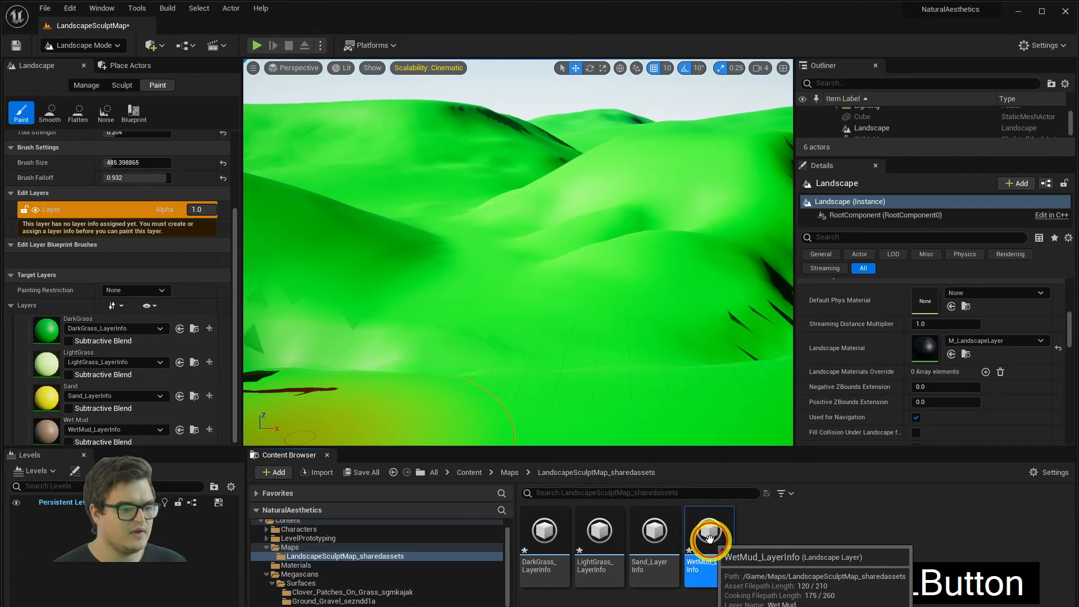
click(525, 550)
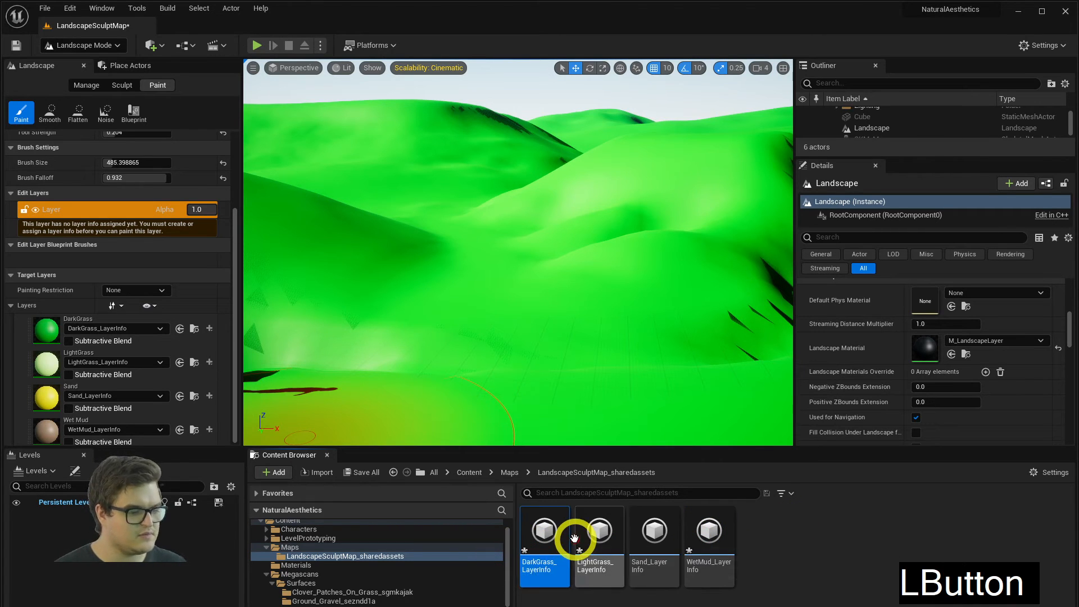
click(574, 538)
click(655, 531)
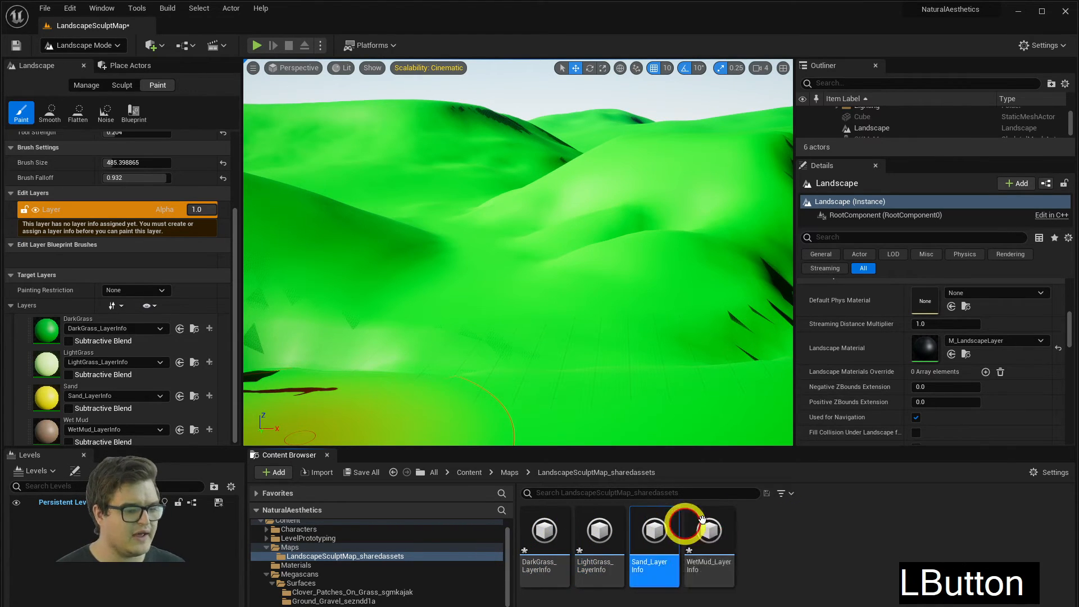
click(730, 534)
click(315, 548)
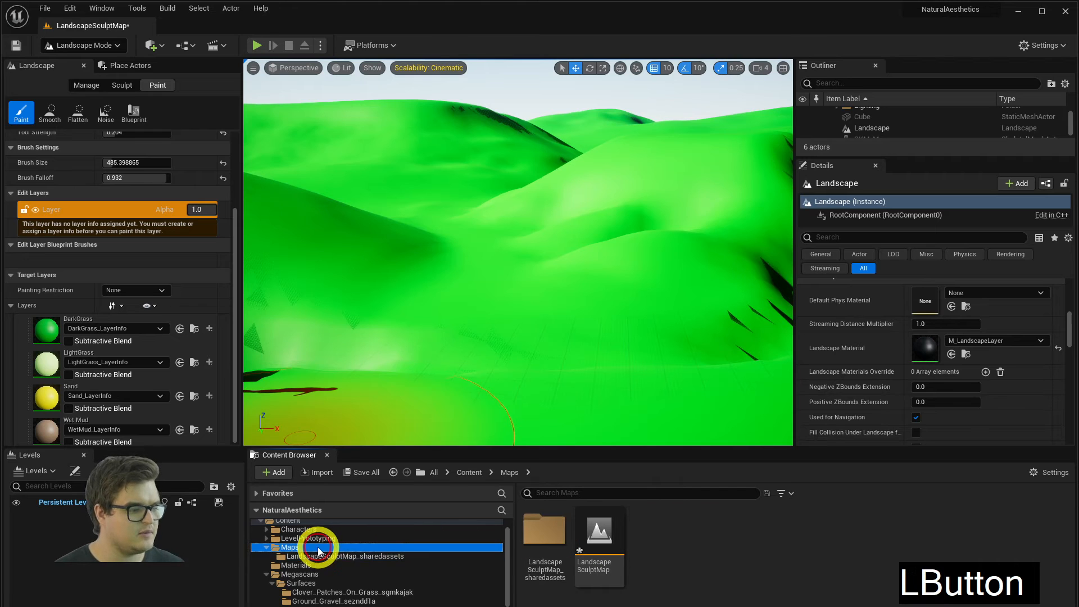
click(273, 538)
click(267, 547)
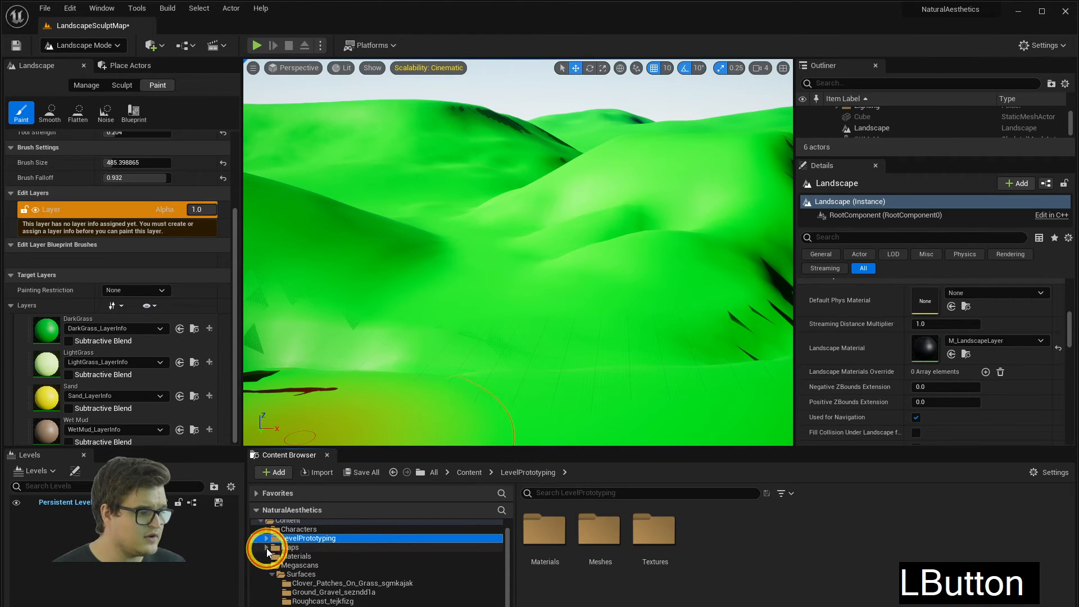
click(287, 547)
click(266, 548)
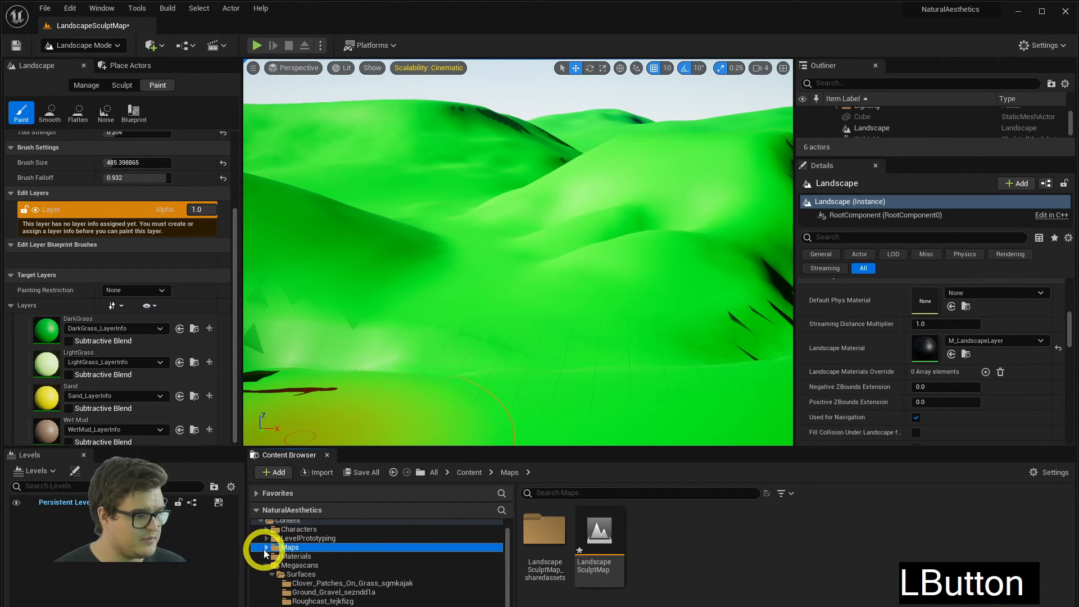
click(293, 557)
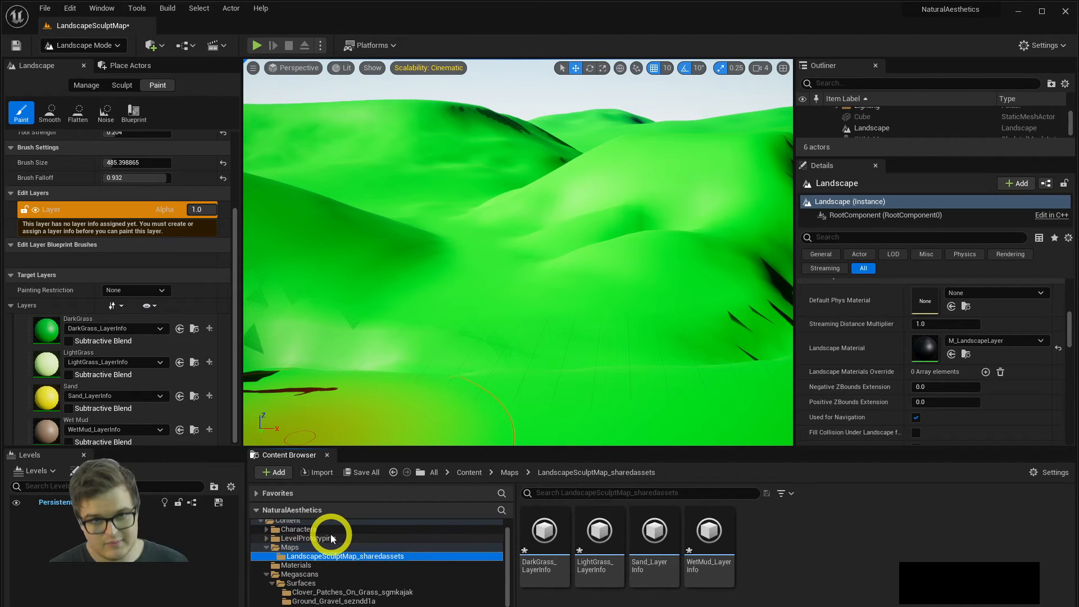
click(549, 573)
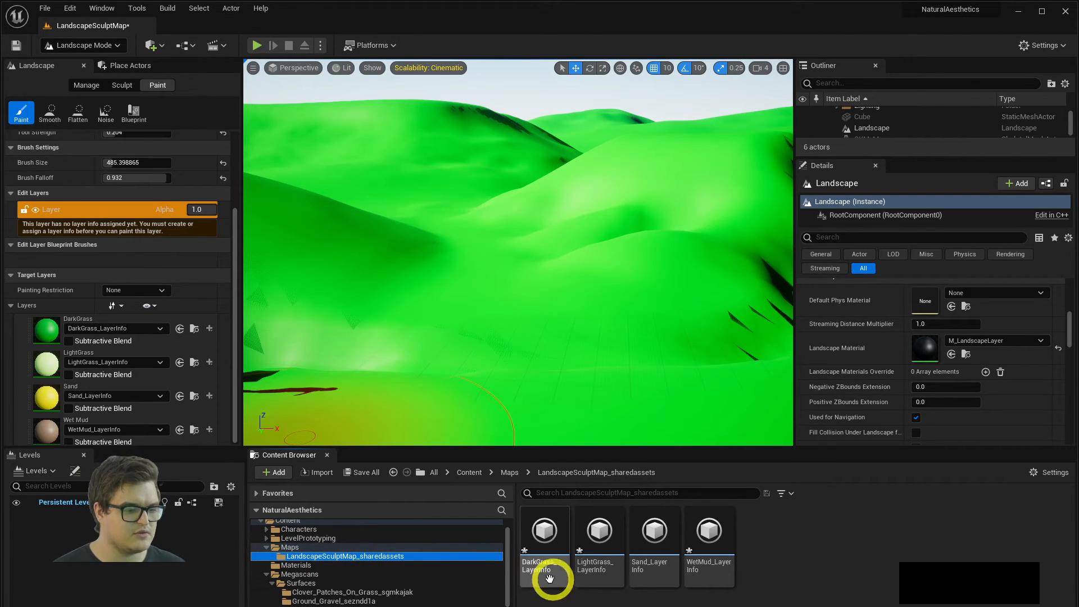
shift+click(697, 548)
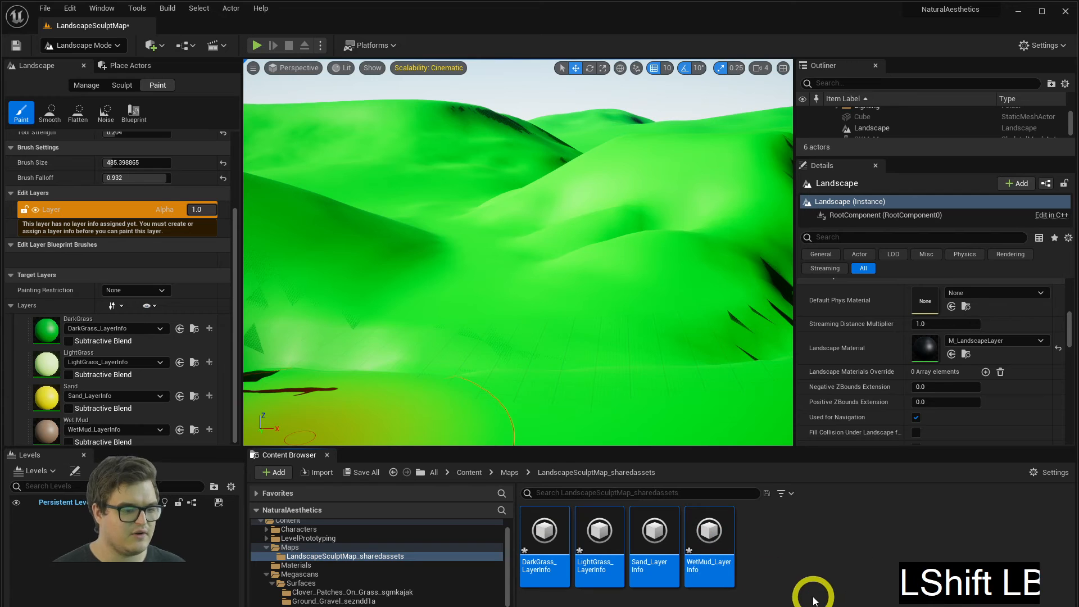
click(793, 588)
click(553, 543)
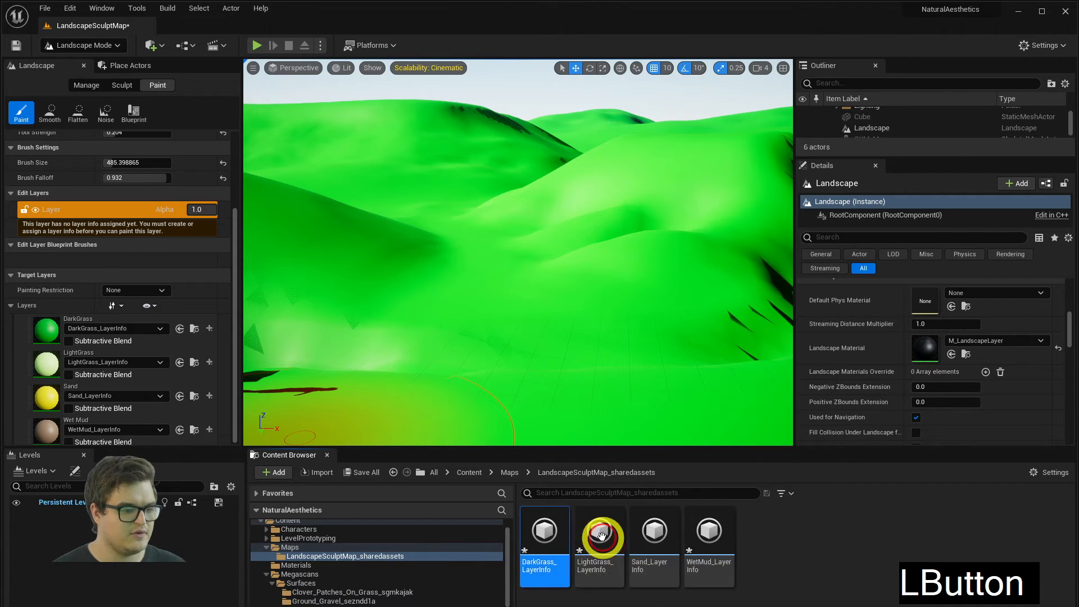
shift+click(711, 534)
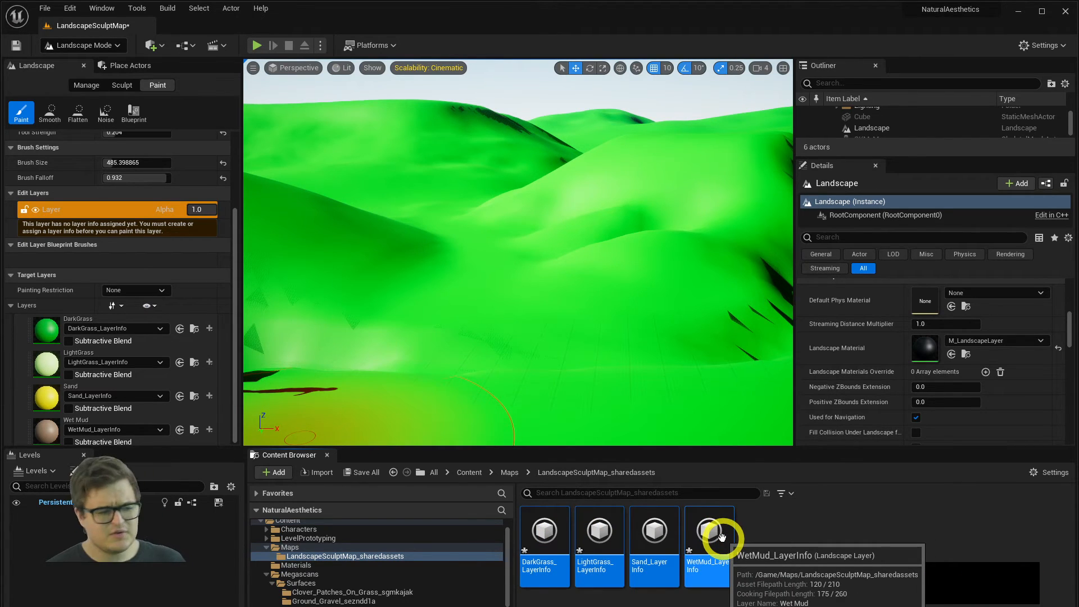
- Open WetMud_LayerInfo, examine its Landscape Layer Info Object properties, and put its editor window away
double_click(713, 535)
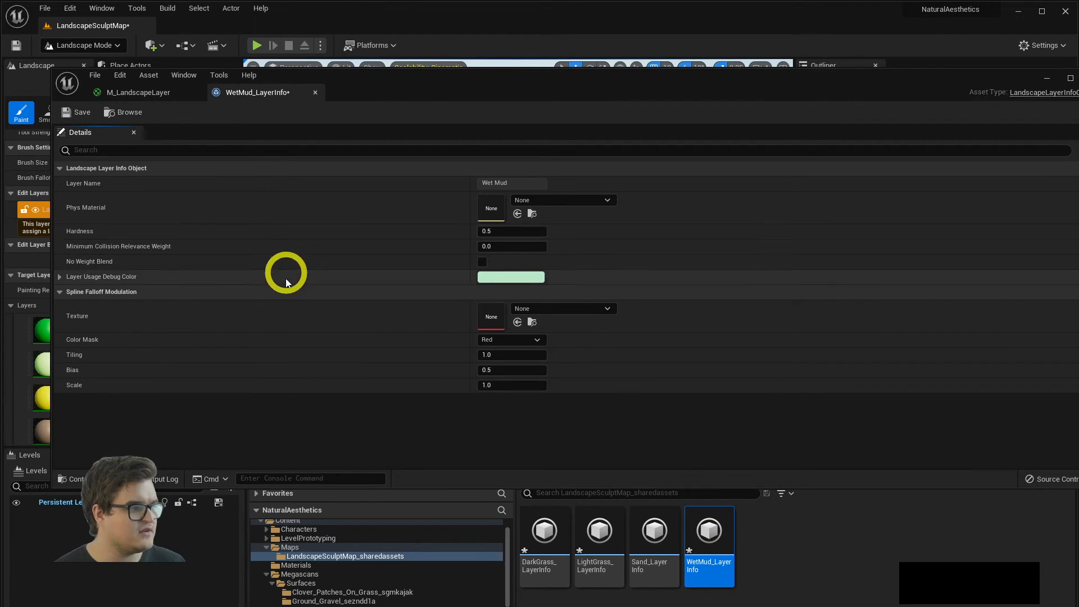
click(60, 291)
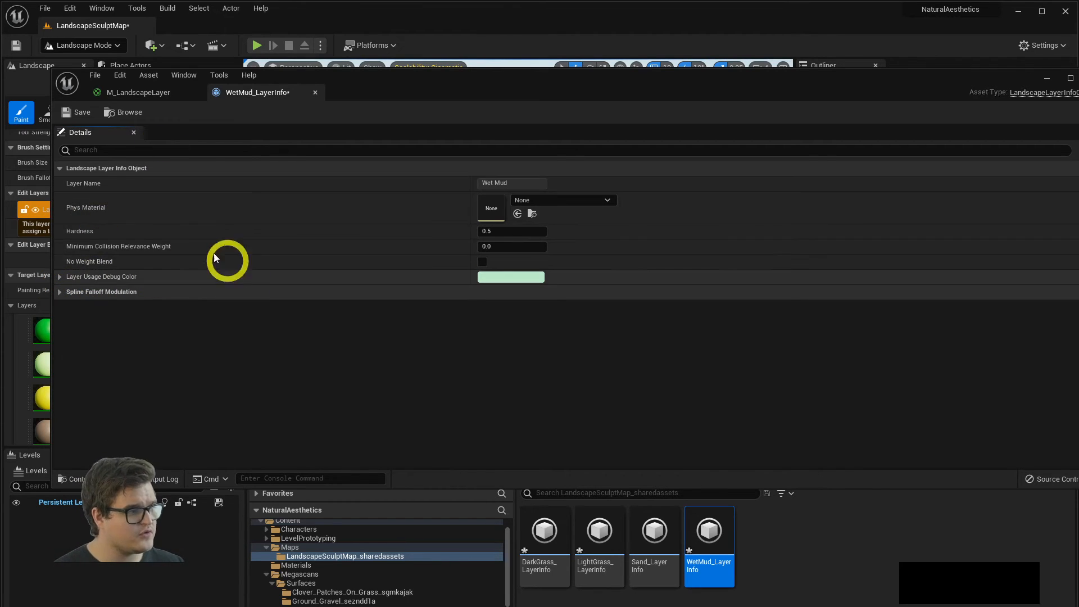
click(203, 214)
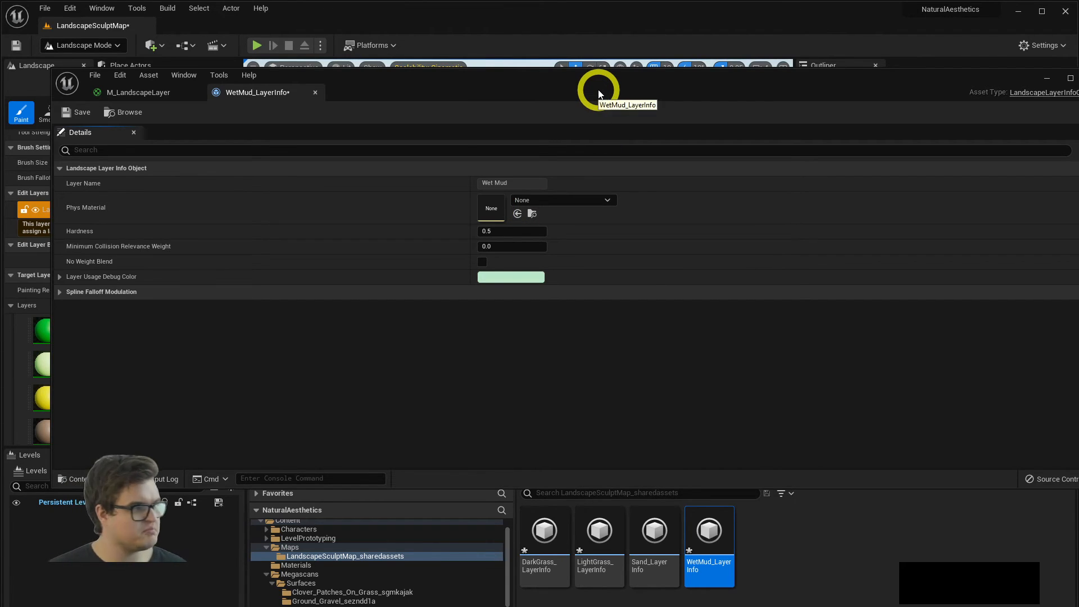
drag(601, 82, 466, 117)
click(913, 118)
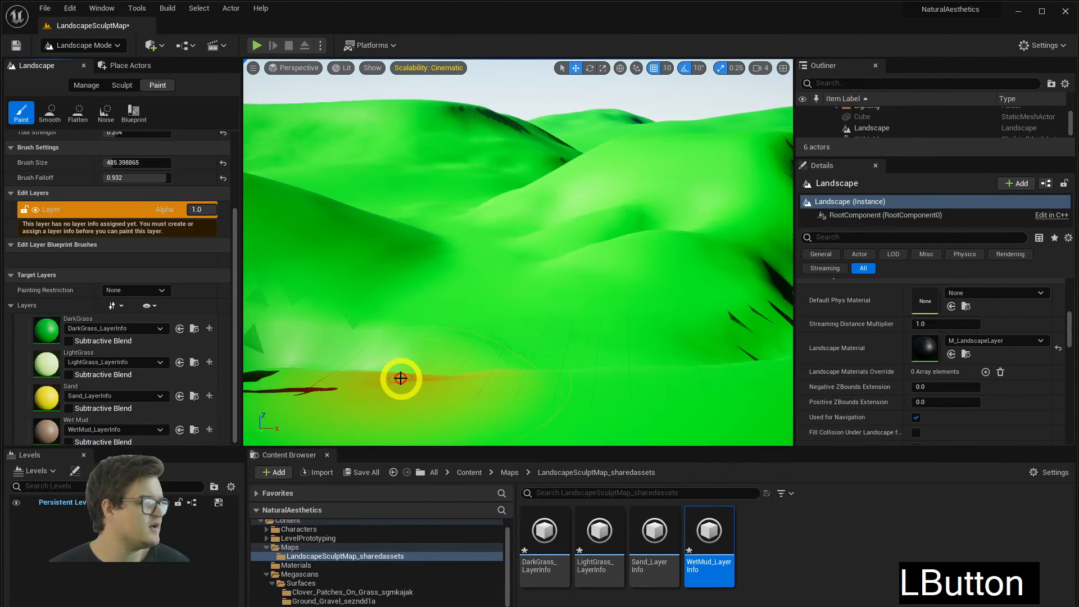
- Make Sand the active target layer and paint patches of it onto the landscape below the hills
click(598, 542)
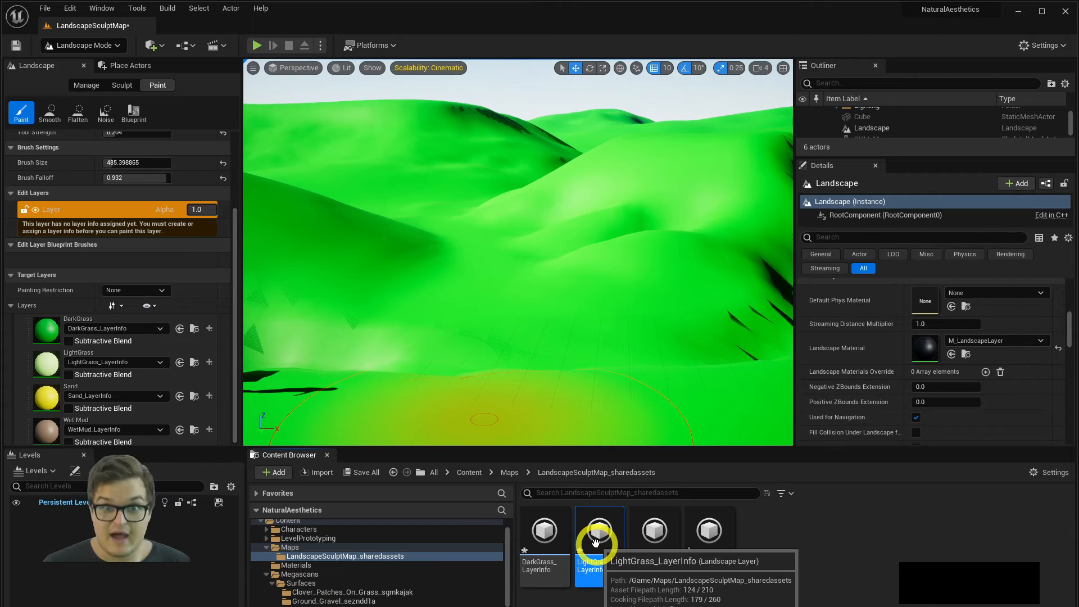
click(541, 545)
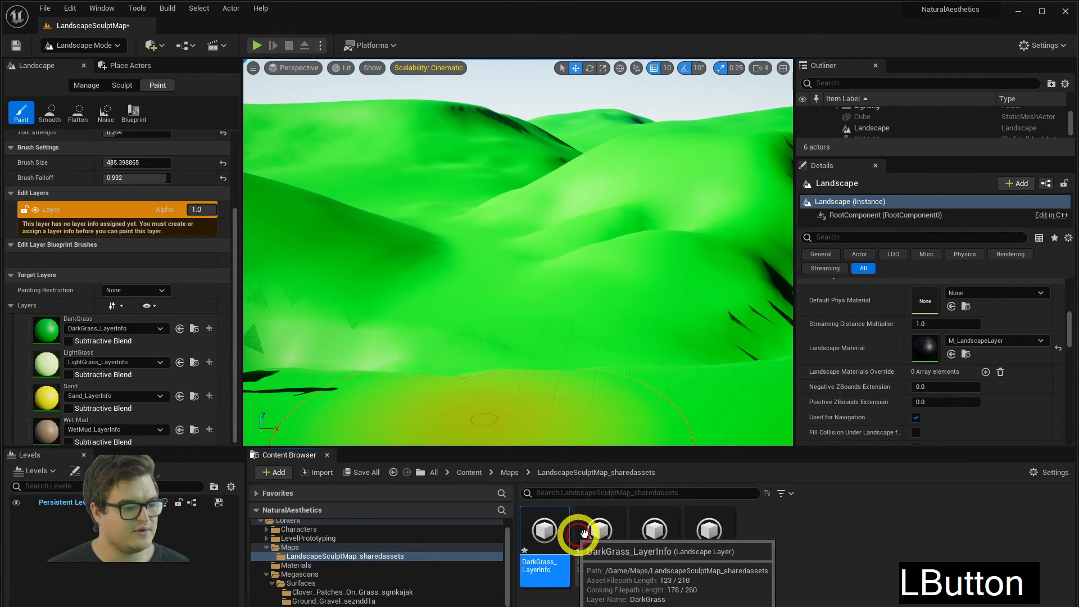
click(49, 360)
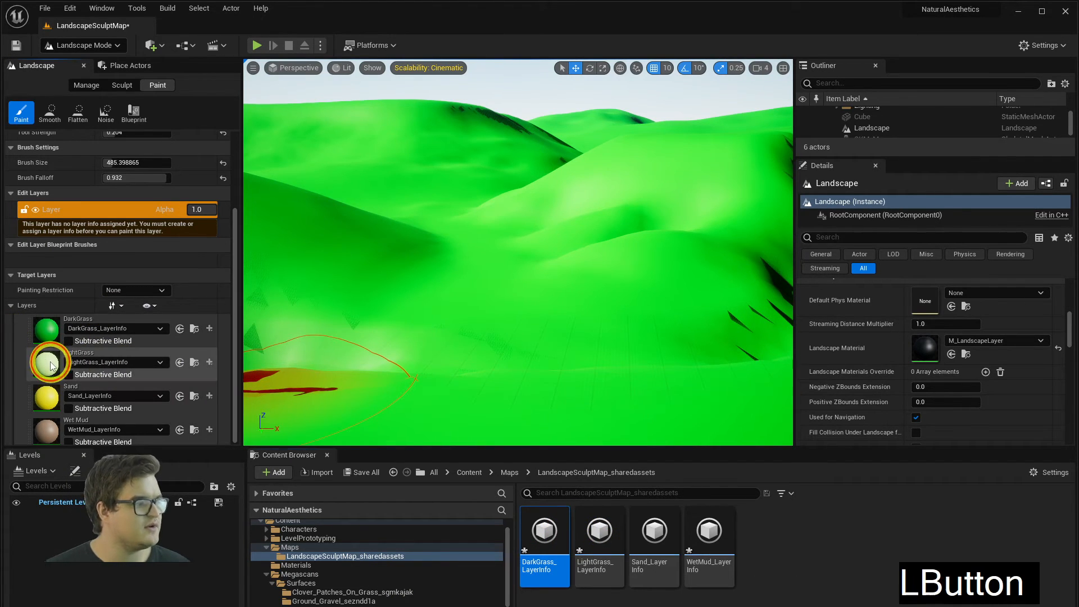
click(55, 387)
mouse_move(452, 366)
mouse_down()
mouse_move(462, 362)
mouse_move(465, 277)
mouse_move(477, 269)
mouse_move(540, 294)
mouse_up()
mouse_move(523, 304)
right_down()
mouse_move(511, 224)
mouse_move(573, 205)
right_up()
drag(590, 306, 551, 226)
- Try painting Wet Mud on the open green slope and undo the last stroke
mouse_move(551, 226)
right_down()
mouse_move(642, 208)
mouse_move(639, 197)
mouse_move(713, 217)
mouse_move(725, 196)
right_up()
key(s)
key(e)
key(d)
scroll(96, 386, down, 1)
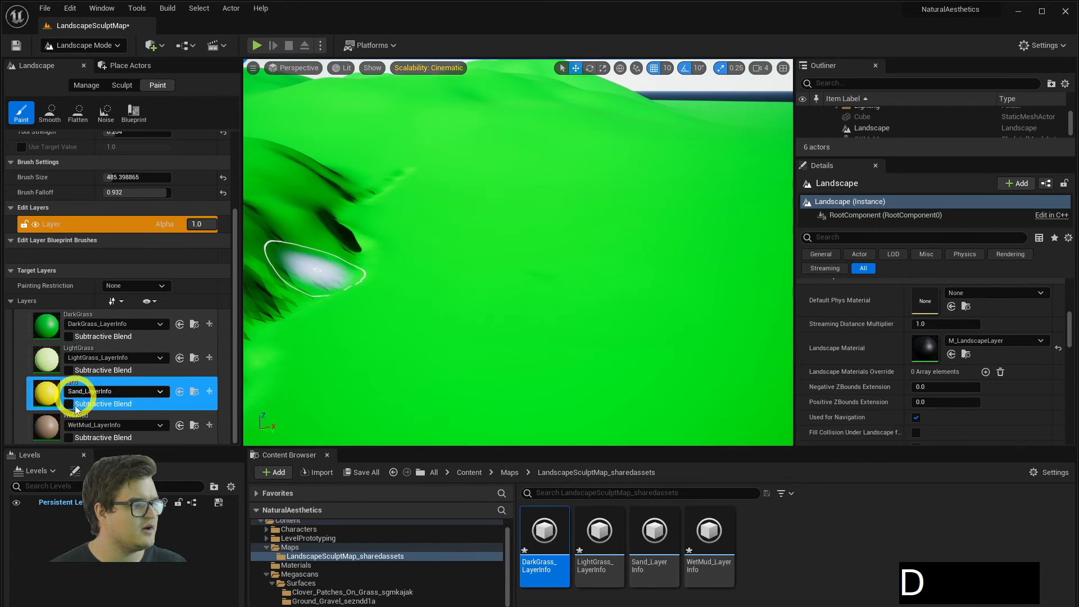
click(62, 421)
key(d)
key(w)
right_drag(300, 342, 571, 206)
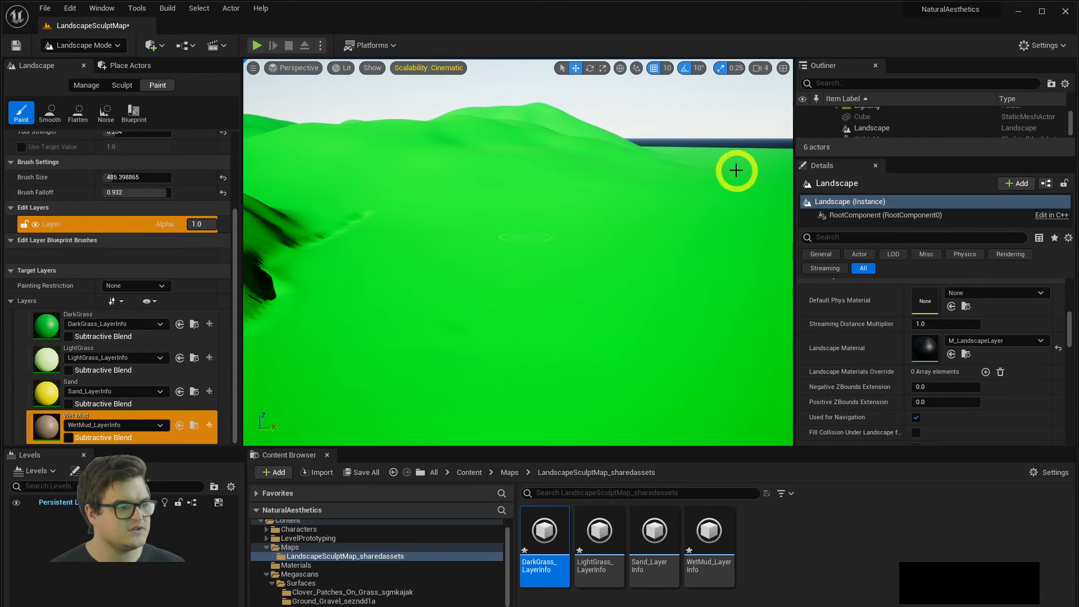
drag(585, 231, 532, 265)
key(s)
right_drag(460, 214, 491, 253)
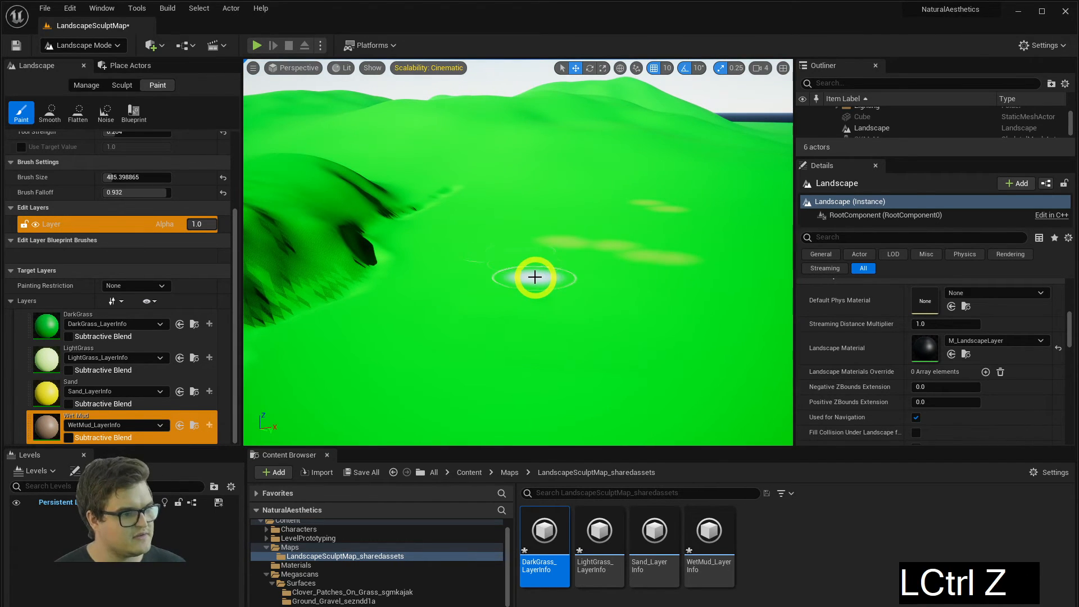
key(ctrl+z)
- Paint a LightGrass patch on the flat ground near the cube and the mannequin
right_drag(577, 268, 366, 278)
key(a)
right_drag(635, 234, 578, 245)
click(46, 358)
mouse_move(479, 377)
mouse_down()
mouse_move(373, 352)
mouse_move(495, 330)
mouse_up()
mouse_move(496, 330)
right_down()
mouse_move(420, 320)
mouse_move(465, 320)
mouse_move(475, 333)
mouse_move(464, 323)
right_up()
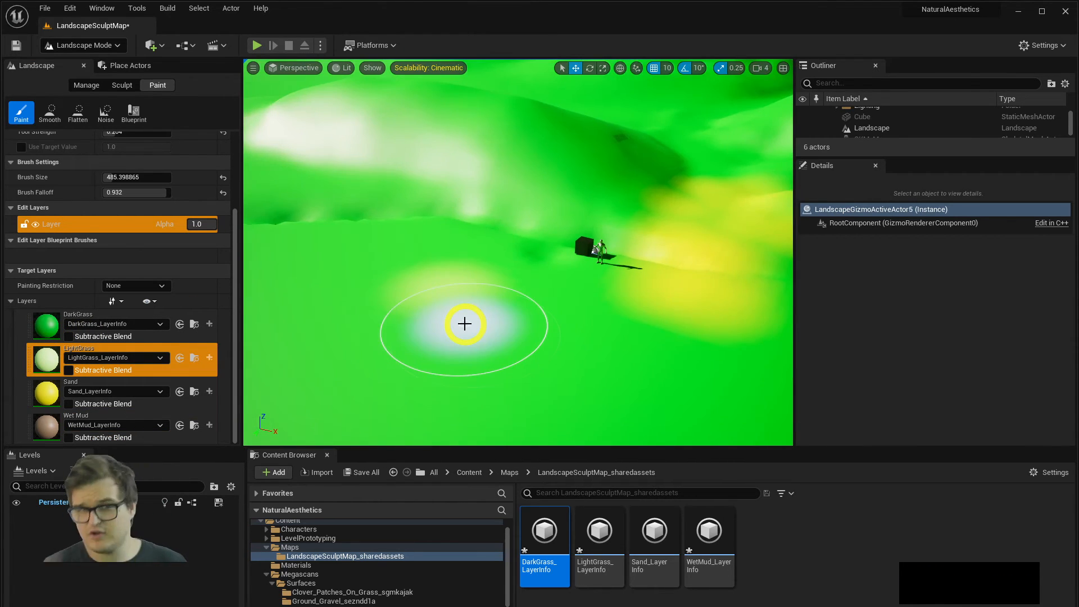
- Paint DarkGrass over the yellow sand patch at the foot of the hill
right_drag(474, 281, 602, 234)
key(w)
click(47, 326)
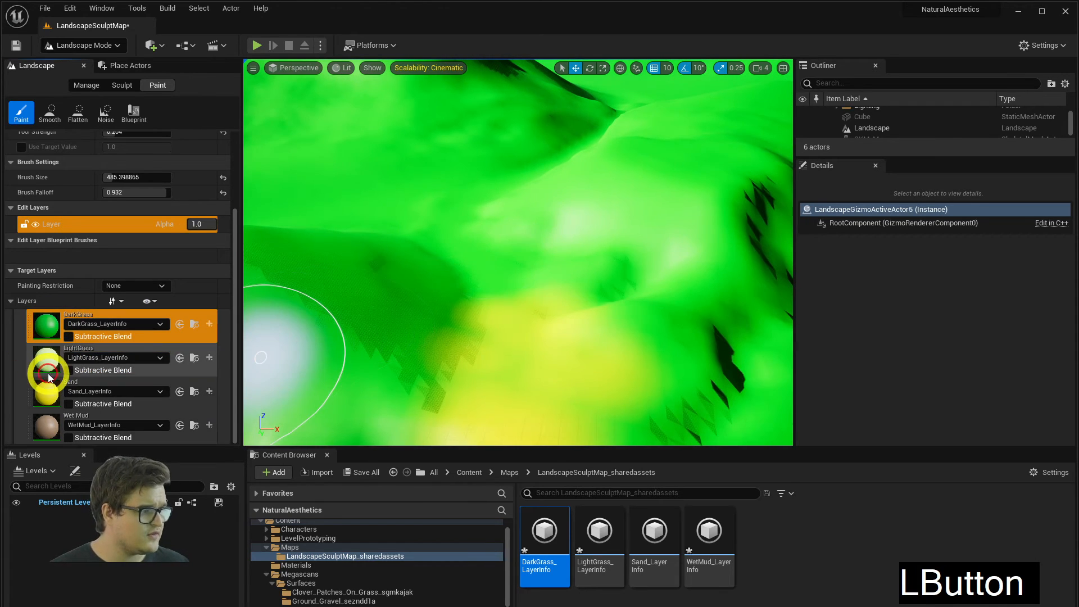
right_drag(494, 303, 513, 311)
mouse_move(513, 310)
mouse_down()
mouse_move(458, 294)
mouse_move(528, 364)
mouse_move(383, 386)
mouse_up()
key(s)
mouse_move(511, 427)
right_down()
mouse_move(533, 338)
mouse_move(554, 331)
right_up()
mouse_move(588, 336)
mouse_down()
mouse_move(578, 358)
mouse_move(567, 301)
mouse_up()
right_drag(610, 281, 611, 251)
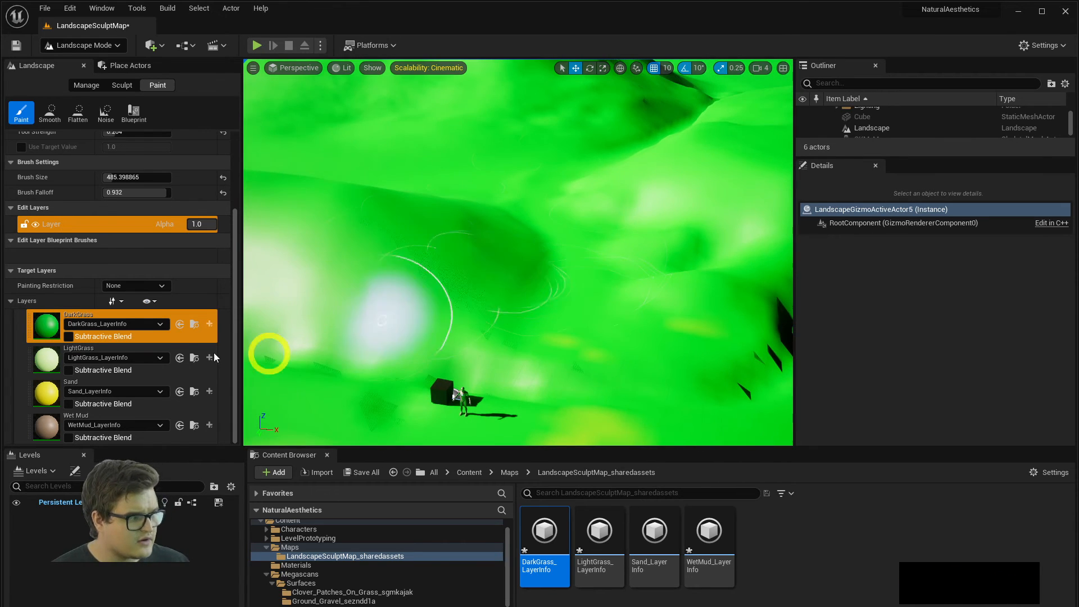
- Paint LightGrass on the ground at the foot of the hill behind the cube
click(42, 357)
mouse_move(562, 294)
mouse_down()
mouse_move(508, 279)
mouse_move(586, 317)
mouse_move(617, 318)
mouse_up()
right_drag(617, 318, 625, 318)
key(w)
drag(444, 255, 534, 272)
- Paint a Sand path running uphill between the hills, undoing the first stroke and painting it again
click(191, 388)
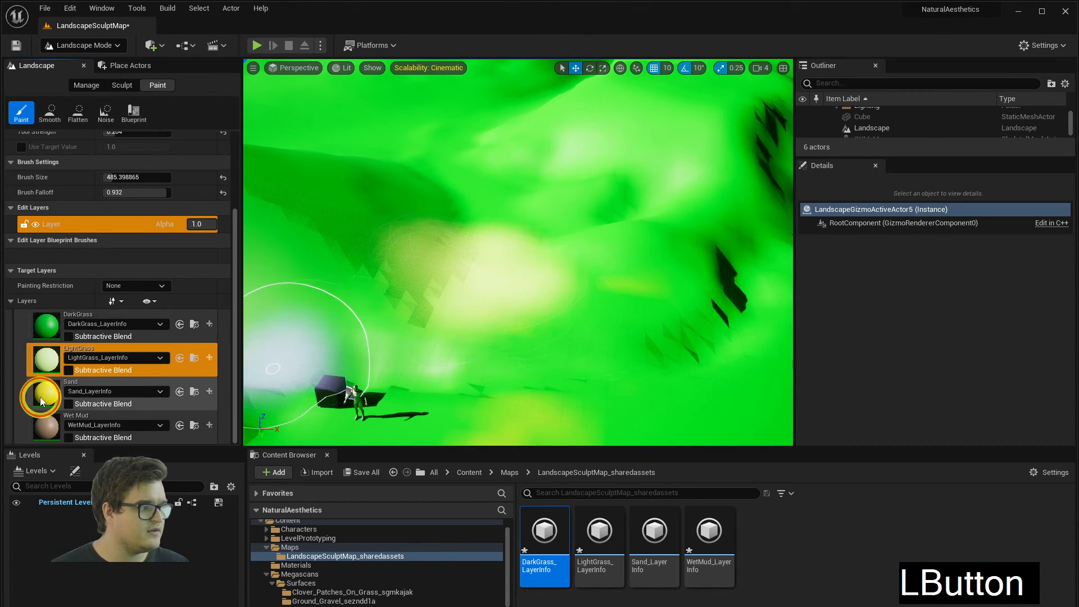
mouse_move(518, 354)
mouse_down()
mouse_move(472, 309)
mouse_move(444, 182)
mouse_move(547, 76)
mouse_up()
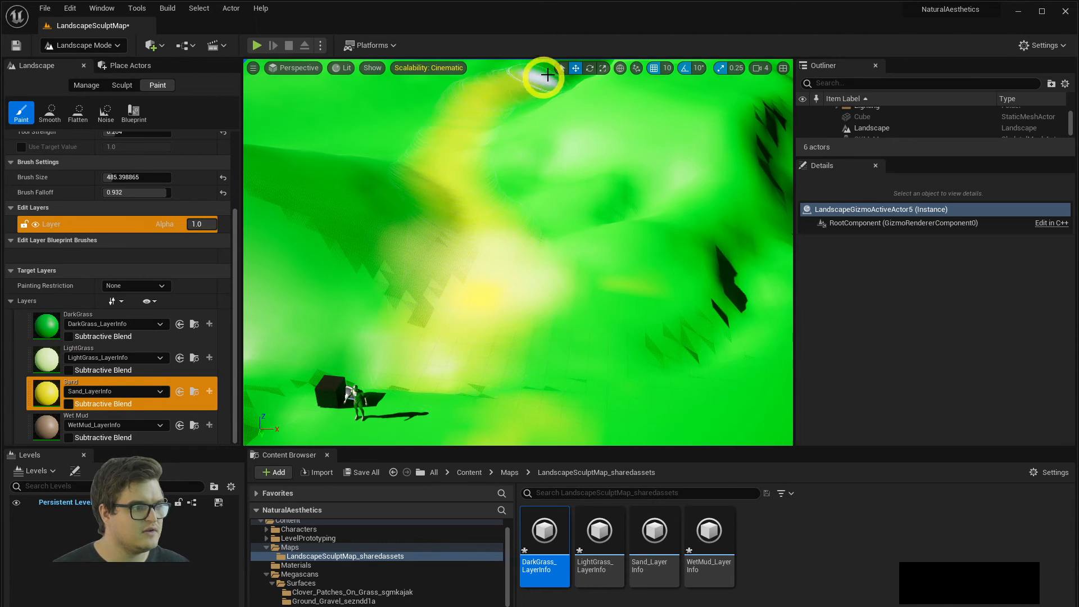
key(w)
key(a)
right_drag(546, 78, 569, 163)
key(ctrl+z)
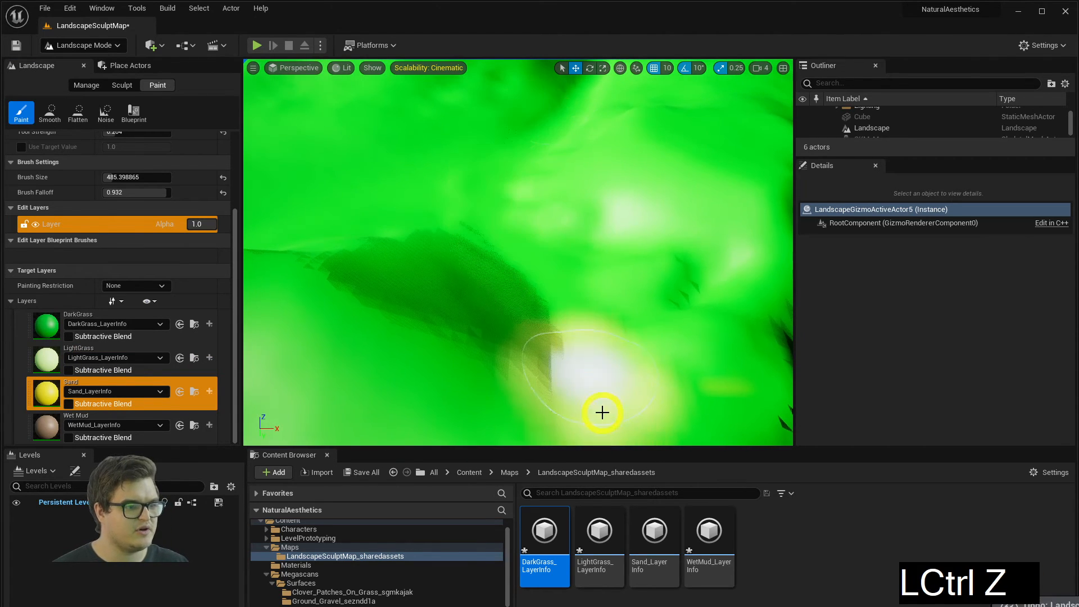
mouse_move(604, 430)
mouse_down()
mouse_move(508, 185)
mouse_move(578, 92)
mouse_up()
key(e)
key(w)
mouse_move(578, 93)
right_down()
mouse_move(609, 99)
mouse_move(583, 176)
right_up()
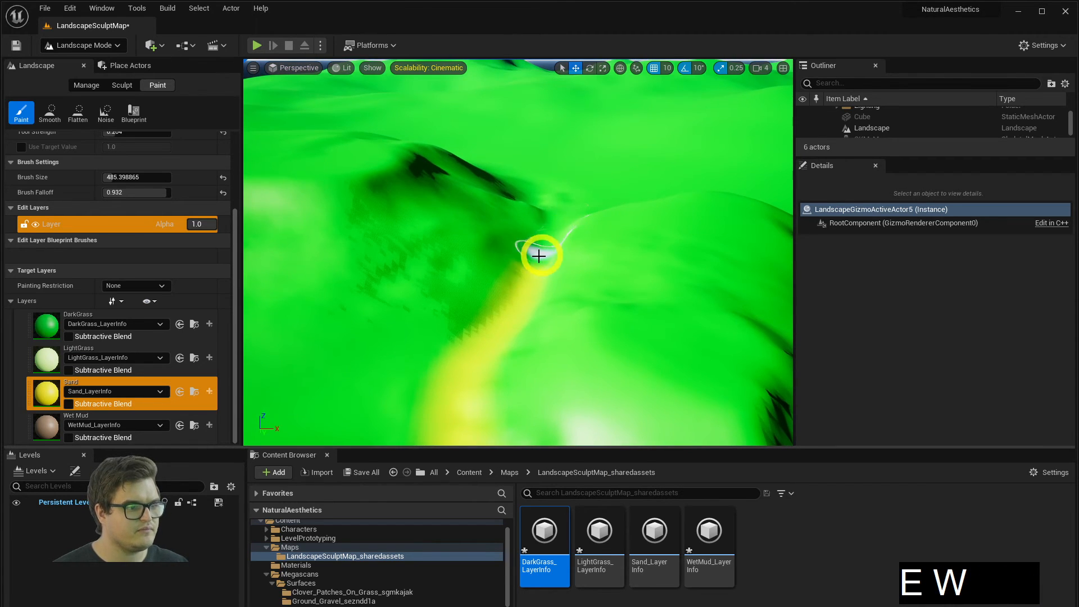
- Paint a Wet Mud strip along the foot of the hill behind the cube and the mannequin
key(s)
right_drag(574, 314, 472, 353)
key(d)
key(q)
click(53, 424)
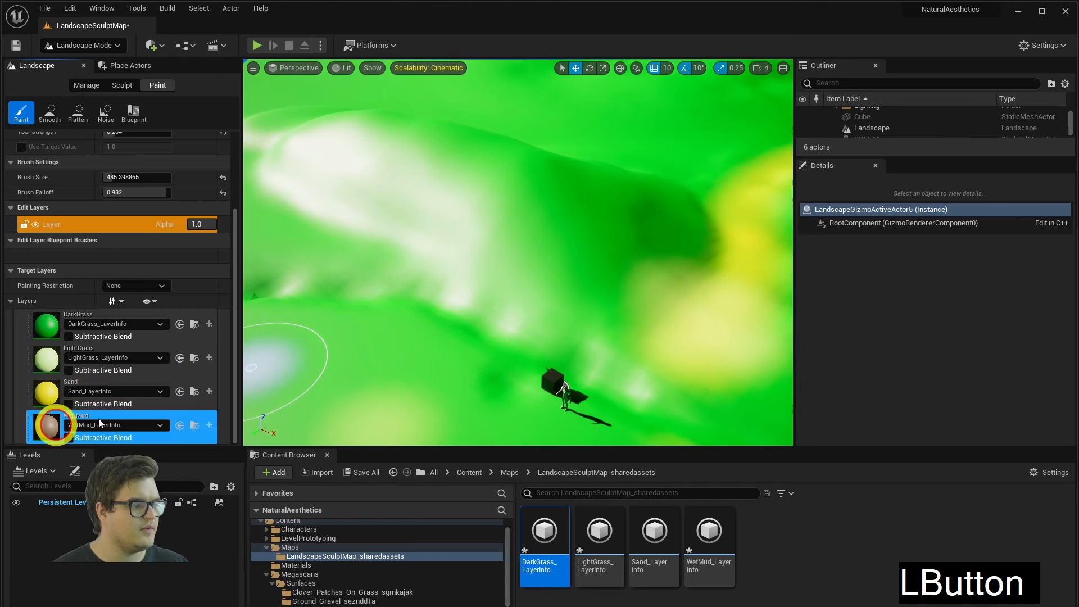
key(s)
mouse_move(669, 270)
right_down()
mouse_move(653, 243)
mouse_move(376, 208)
right_up()
key(a)
key(w)
mouse_move(376, 208)
mouse_down()
mouse_move(301, 202)
mouse_move(525, 224)
mouse_up()
drag(585, 261, 523, 231)
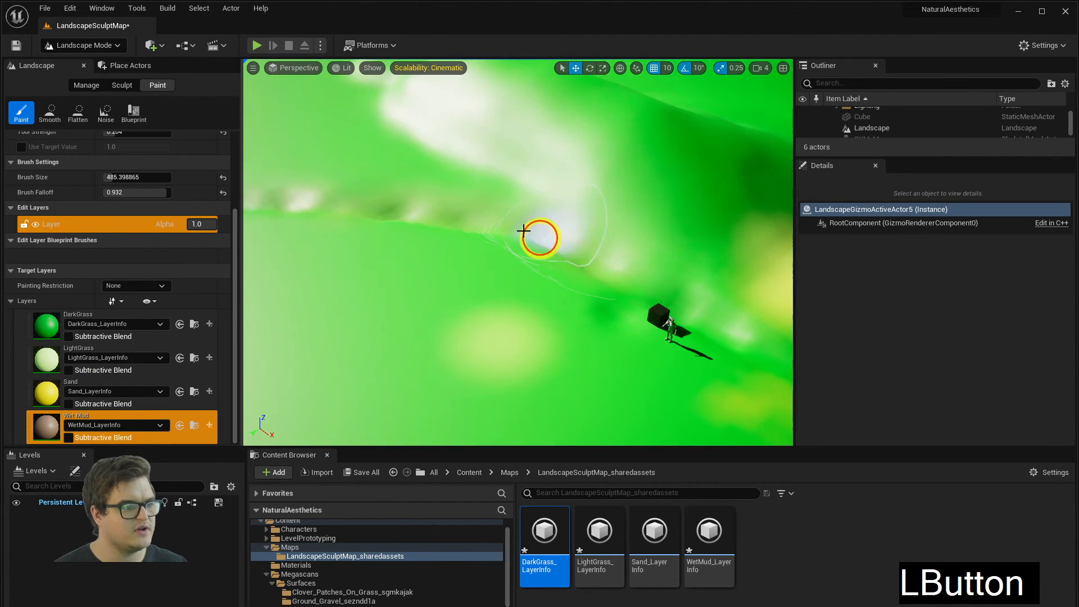
right_drag(430, 217, 385, 231)
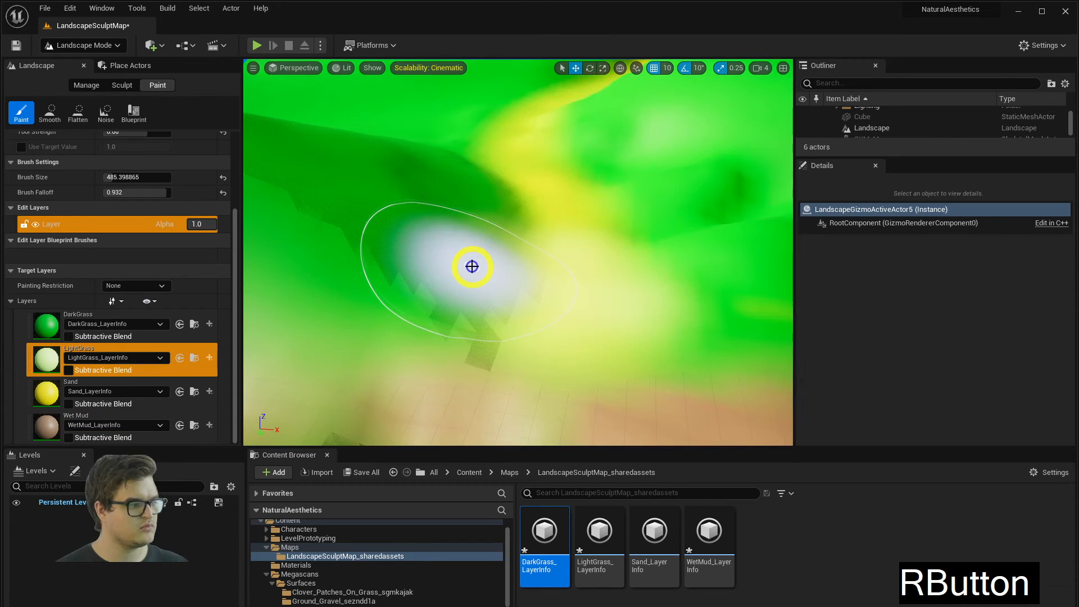
- Examine the landscape paint tools, including Flatten, and read how the Paint tool paints and erases weight data
click(54, 324)
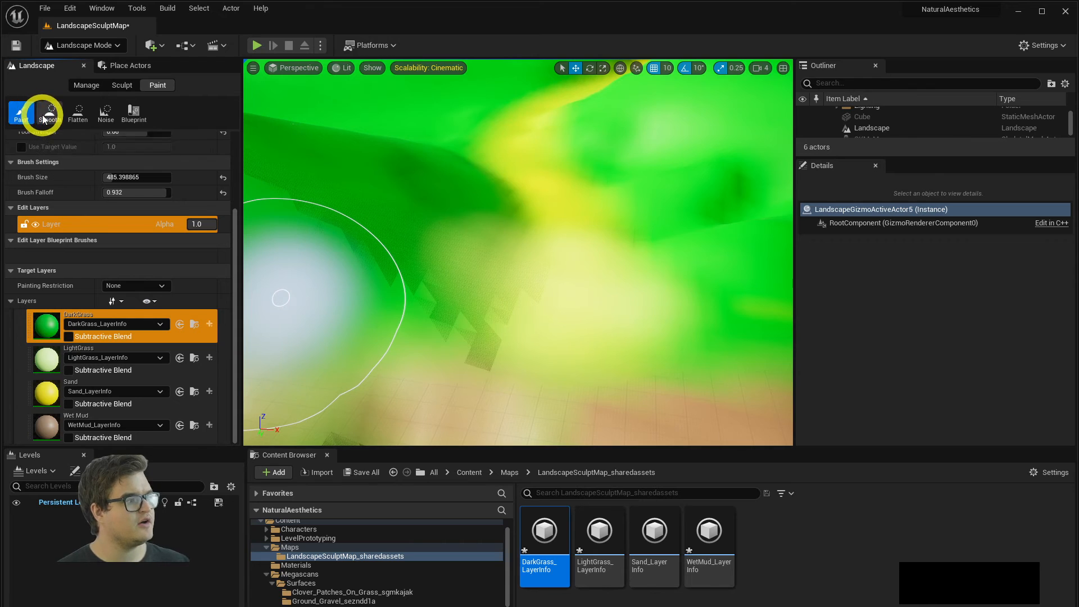
click(77, 111)
click(25, 114)
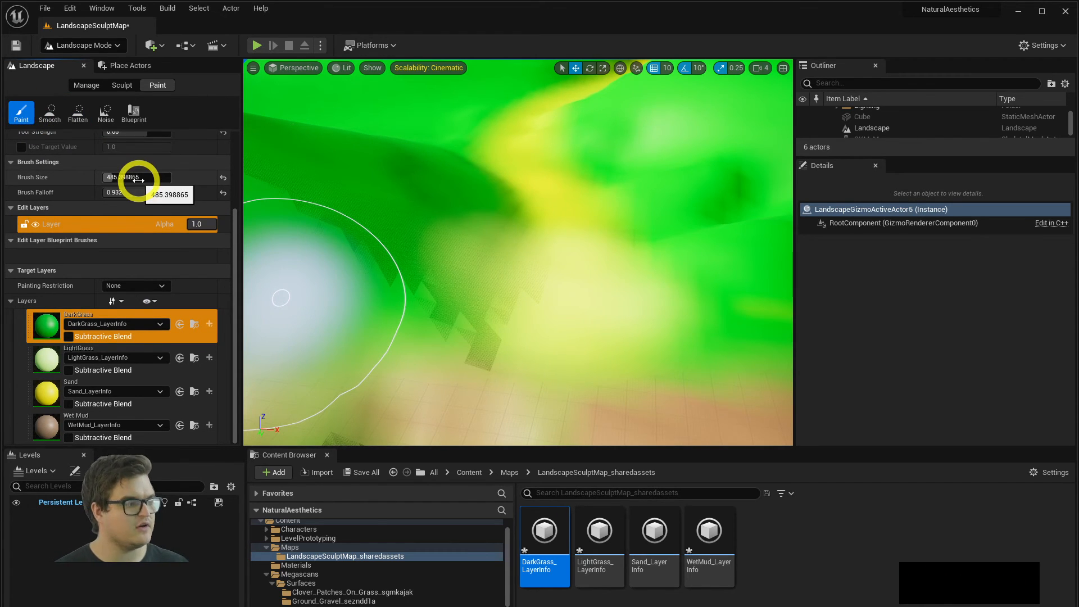
key(s)
right_drag(400, 258, 411, 284)
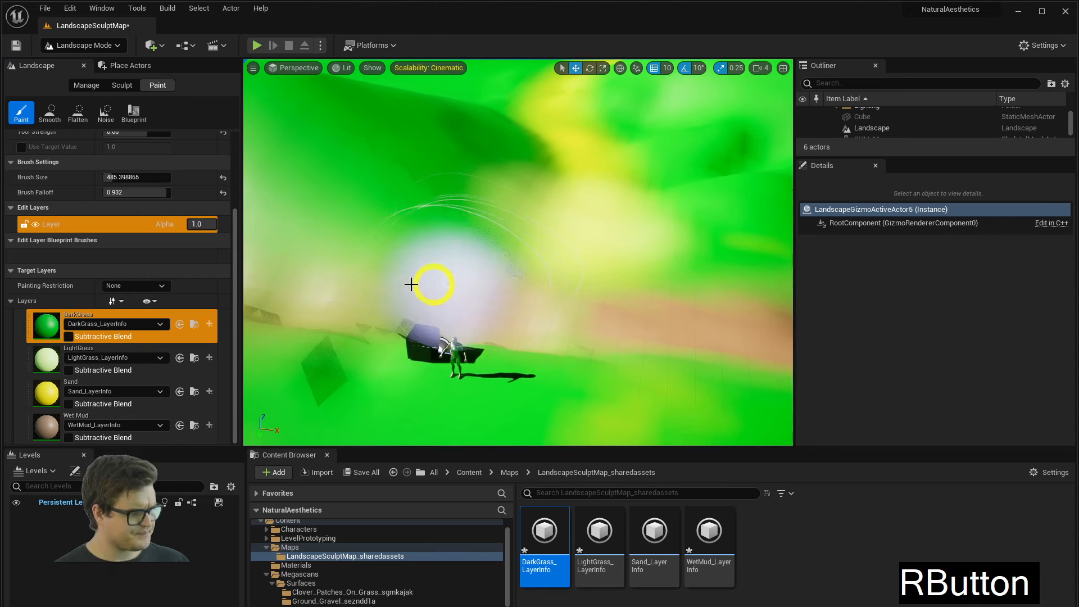
click(19, 116)
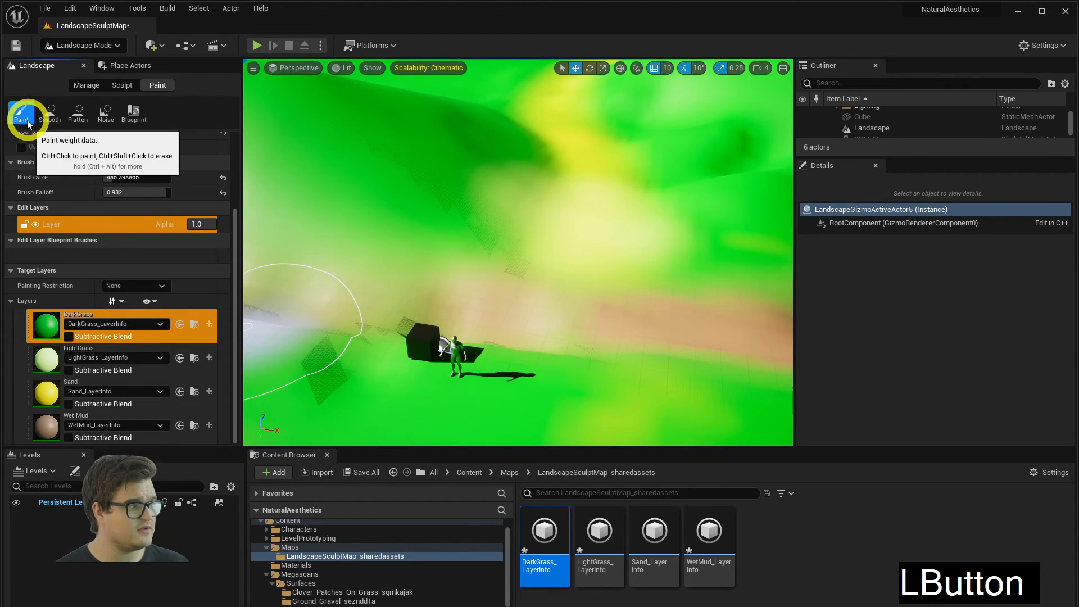
- Paint a larger LightGrass patch on the flat ground beside the mud strip
right_drag(503, 183, 55, 362)
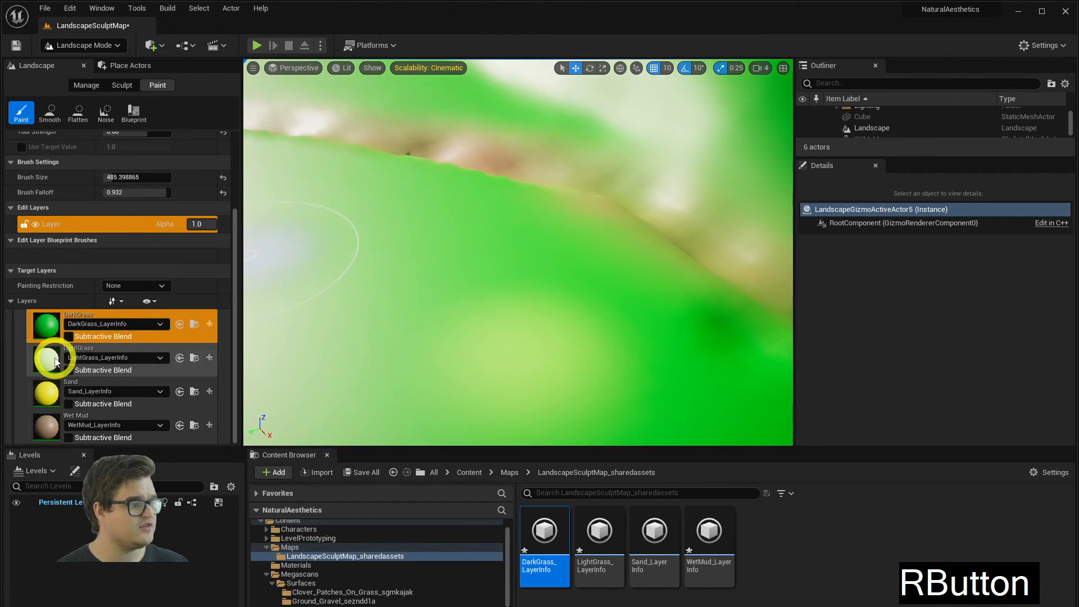
click(53, 360)
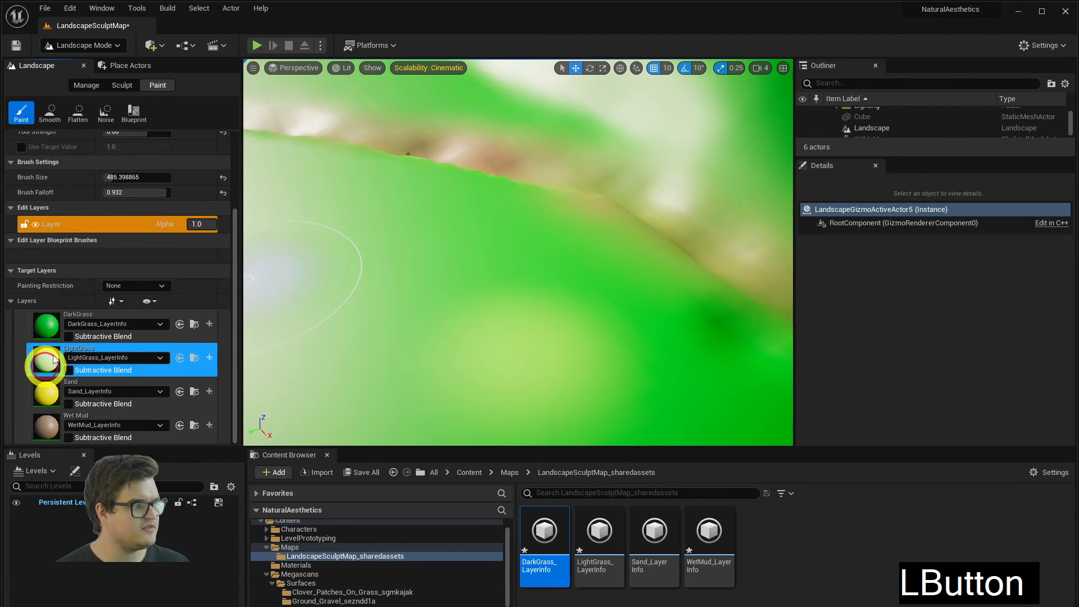
right_drag(413, 320, 448, 305)
mouse_move(448, 305)
mouse_down()
mouse_move(380, 275)
mouse_move(540, 303)
mouse_up()
mouse_move(547, 301)
right_down()
mouse_move(430, 324)
mouse_move(56, 188)
right_up()
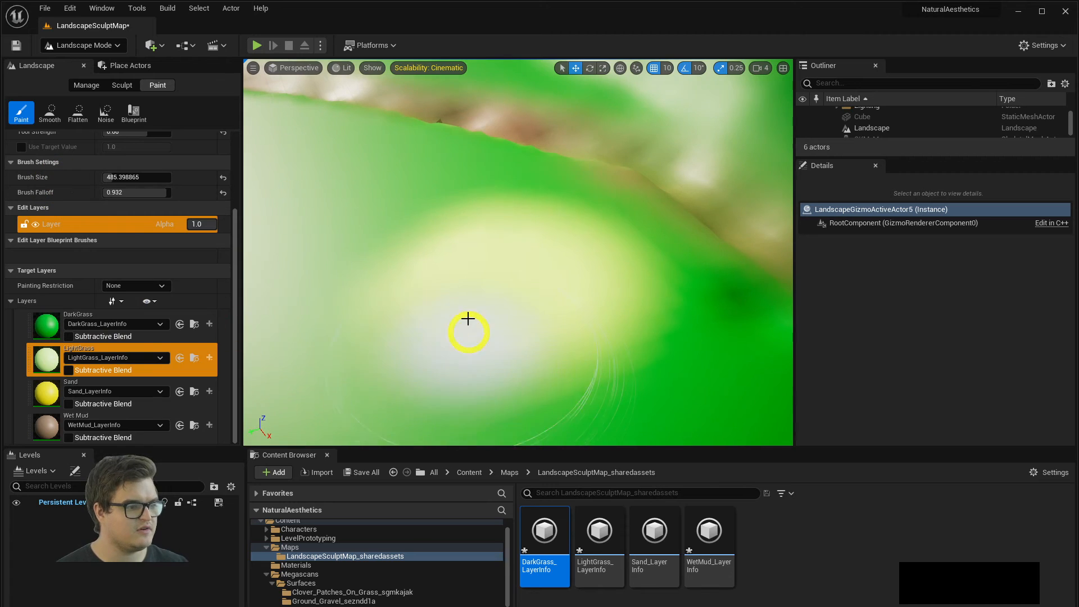
drag(532, 266, 499, 275)
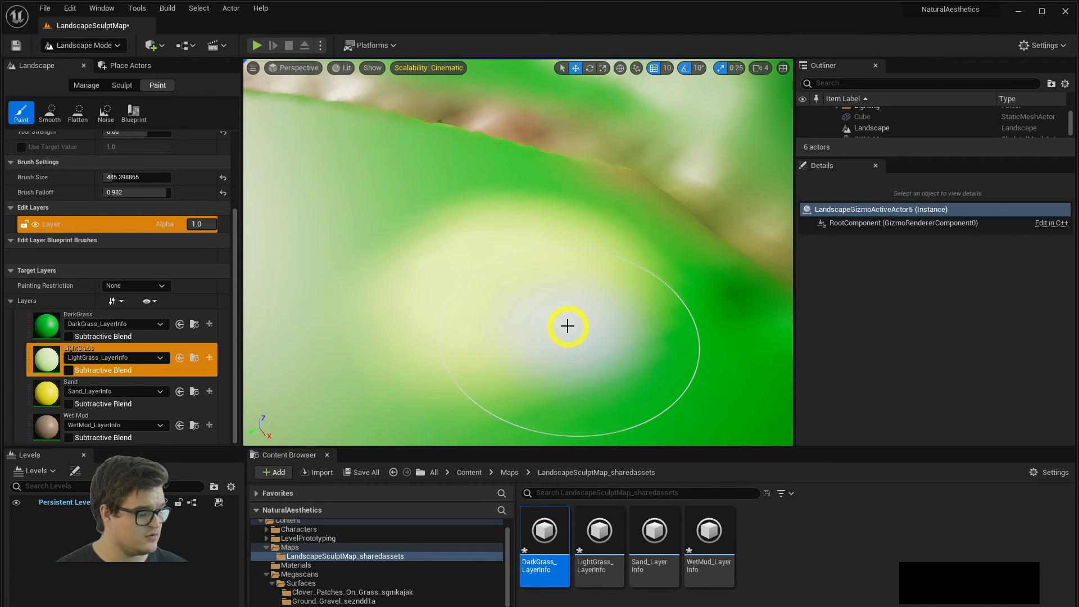
- Erase the LightGrass patch beside the mud strip, adding a short paint stroke between the erasing strokes
mouse_move(568, 359)
shift+mouse_down()
mouse_move(581, 335)
mouse_move(542, 279)
mouse_move(454, 251)
shift+mouse_up()
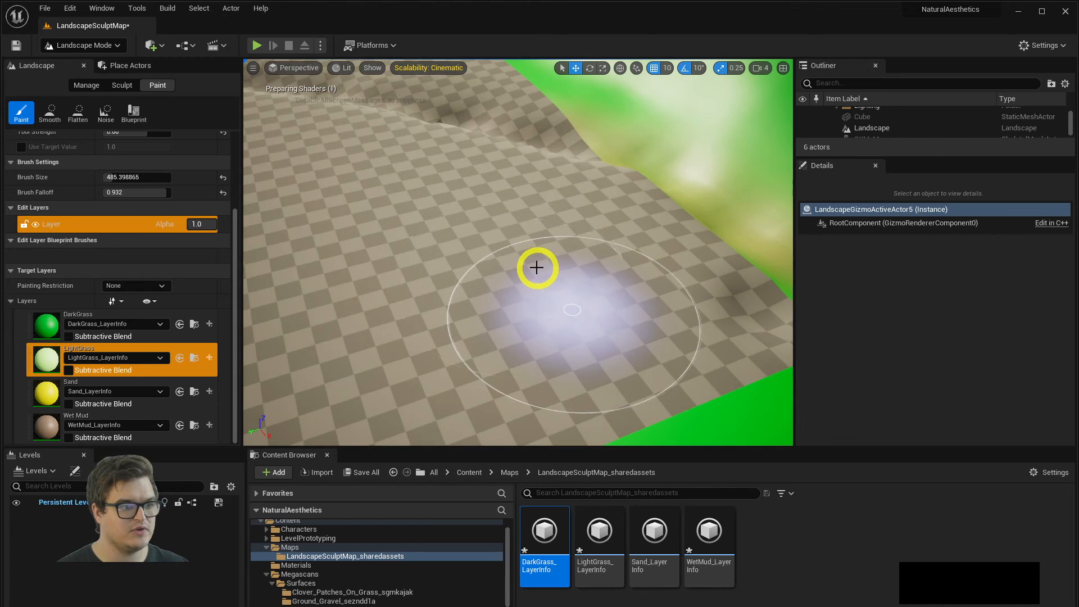
mouse_move(554, 265)
mouse_down()
mouse_move(511, 247)
mouse_move(479, 276)
mouse_up()
mouse_move(409, 264)
shift+mouse_down()
mouse_move(453, 248)
mouse_move(501, 210)
shift+mouse_up()
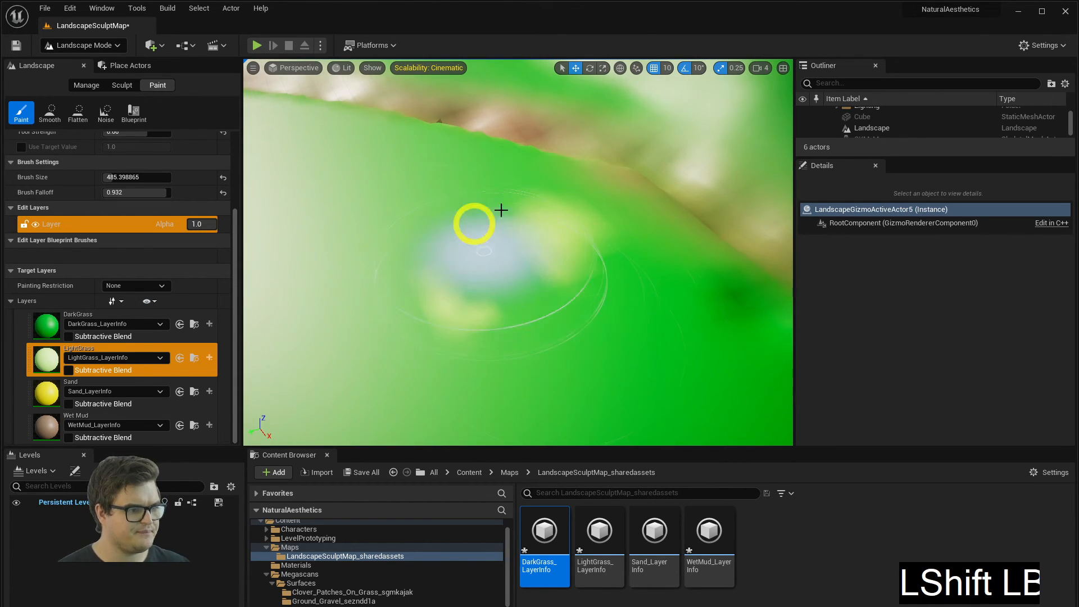
right_drag(500, 209, 307, 157)
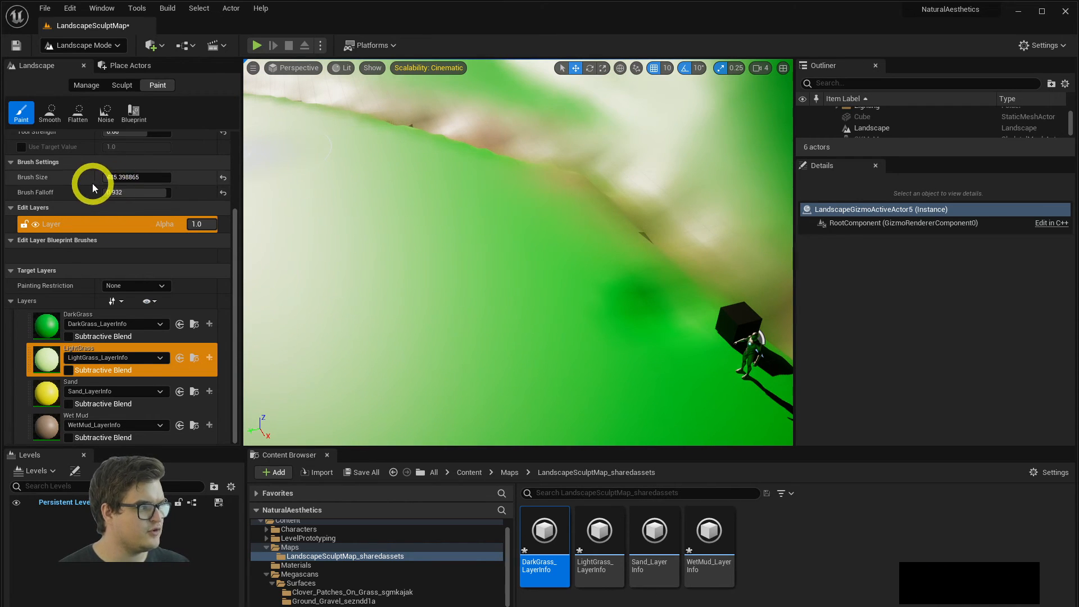
- Switch to the pattern brush type, paint a LightGrass test dab, and set the Texture Scale to 0.005
scroll(93, 186, up, 3)
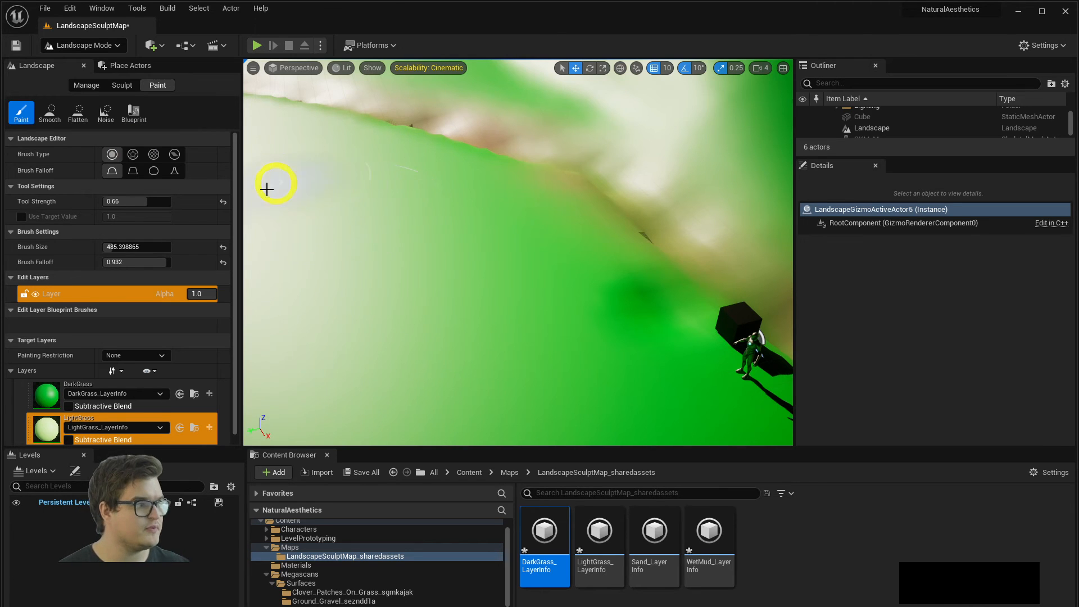
click(147, 156)
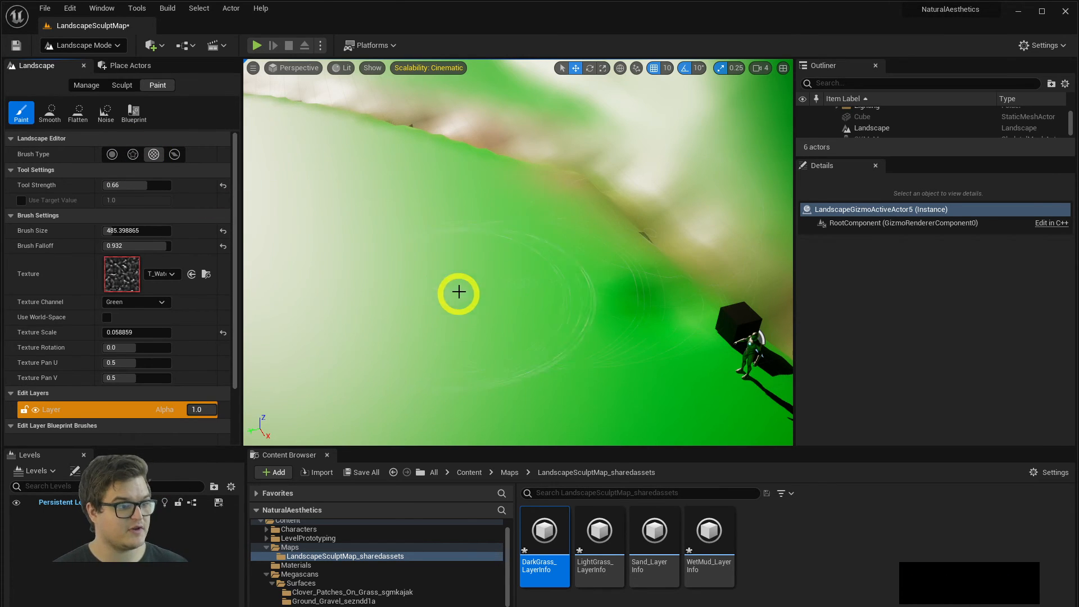
mouse_move(459, 292)
mouse_down()
mouse_move(392, 299)
mouse_move(476, 292)
mouse_up()
right_drag(509, 287, 232, 351)
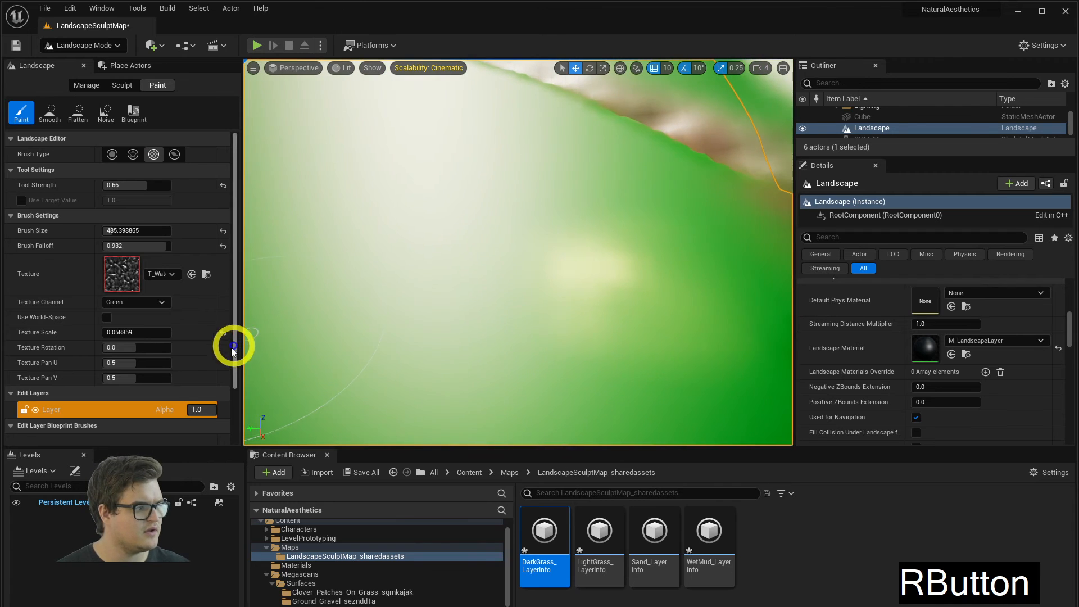
drag(143, 333, 13, 330)
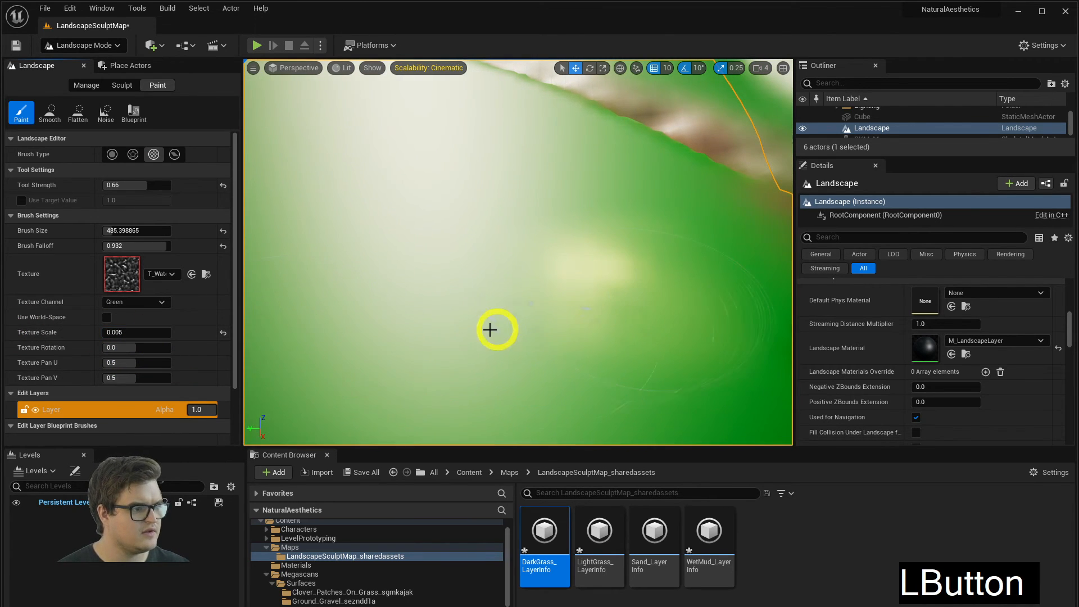
- Paint scattered LightGrass clumps with the pattern brush across the flat field in front of the cube and the mannequin
mouse_move(490, 330)
right_down()
mouse_move(605, 366)
mouse_move(516, 347)
right_up()
key(a)
key(s)
click(529, 343)
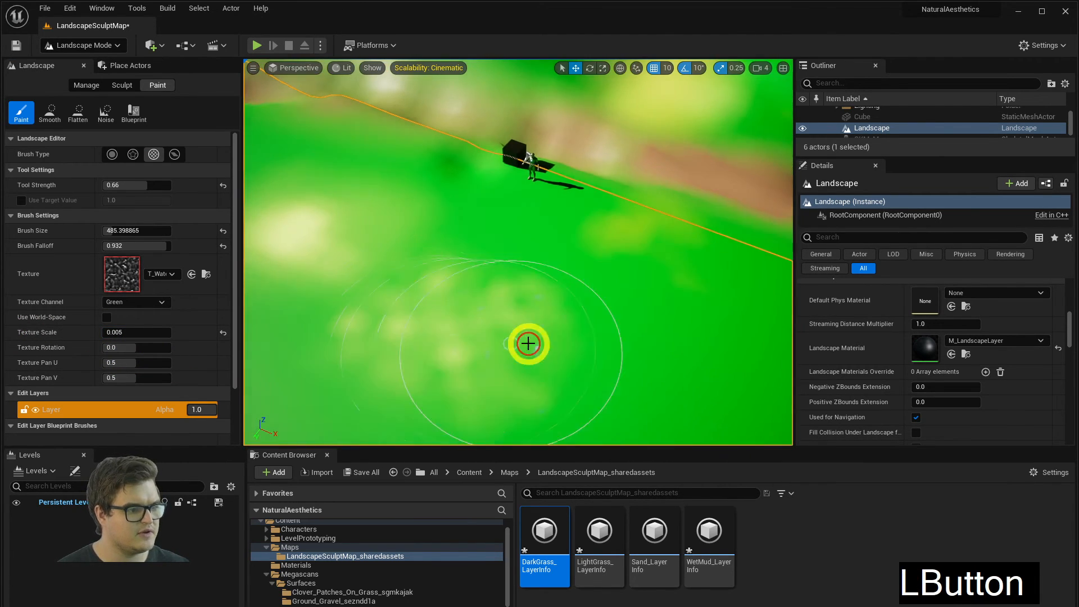
mouse_move(529, 343)
mouse_down()
mouse_move(500, 255)
mouse_move(622, 381)
mouse_move(618, 253)
mouse_move(730, 358)
mouse_up()
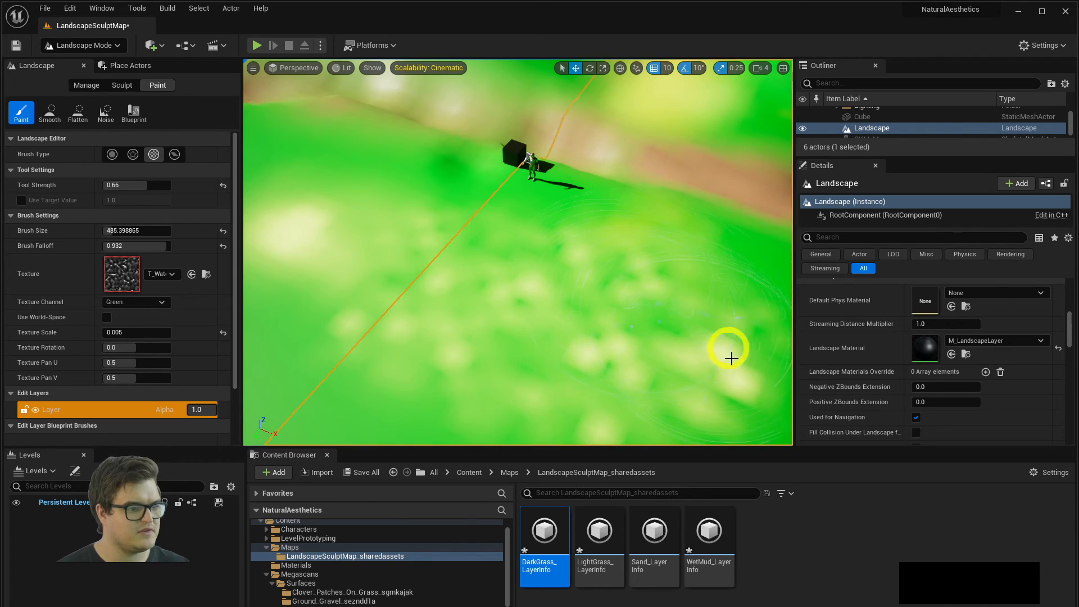
key(d)
key(w)
mouse_move(694, 349)
right_down()
mouse_move(528, 272)
mouse_move(450, 292)
right_up()
mouse_move(388, 314)
mouse_down()
mouse_move(423, 309)
mouse_move(530, 248)
mouse_move(602, 272)
mouse_up()
key(w)
mouse_move(602, 272)
right_down()
mouse_move(542, 284)
mouse_move(511, 311)
mouse_move(520, 308)
right_up()
key(s)
key(s)
mouse_move(573, 303)
mouse_down()
mouse_move(487, 354)
mouse_move(595, 403)
mouse_move(551, 339)
mouse_move(437, 260)
mouse_move(369, 261)
mouse_up()
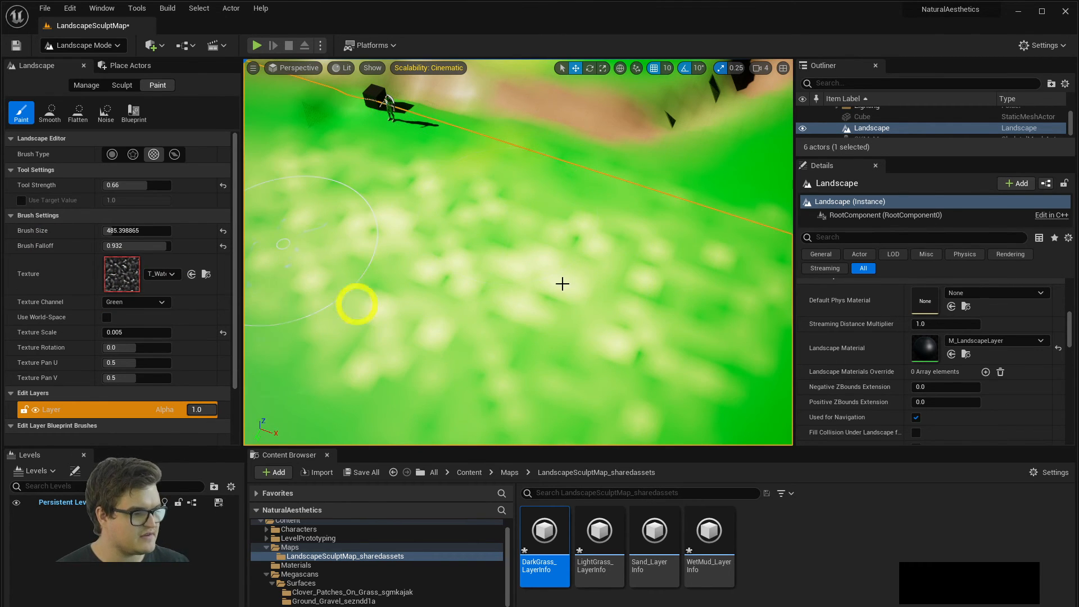
- Switch the landscape editor from painting to the Manage tools with component selection
key(a)
right_drag(354, 306, 696, 291)
key(w)
key(a)
key(w)
click(86, 85)
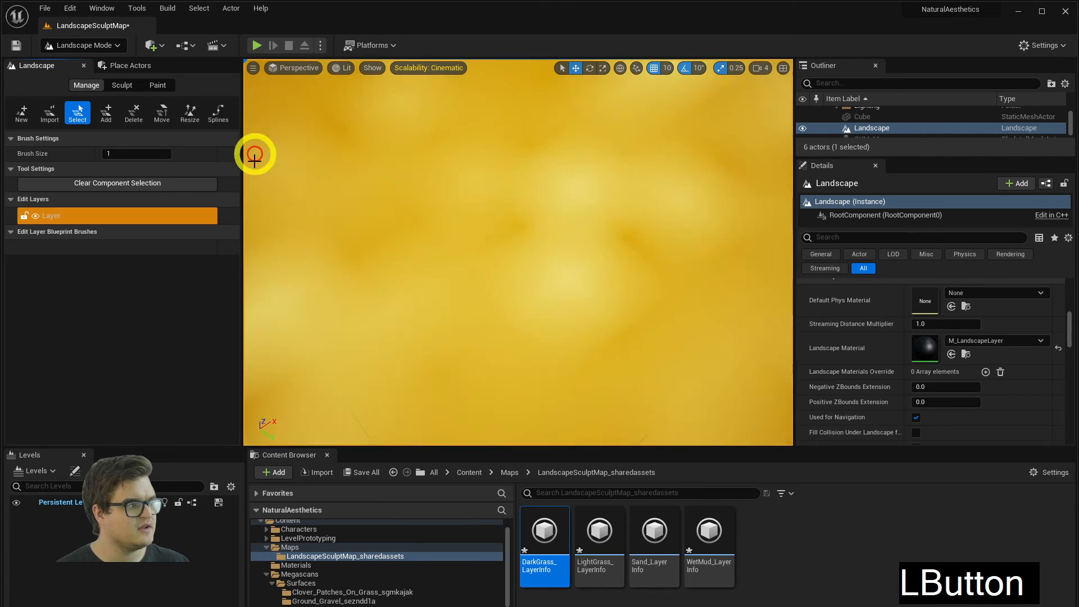
- Open the new landscape settings and examine the Scale values
right_drag(419, 187, 504, 200)
key(e)
key(s)
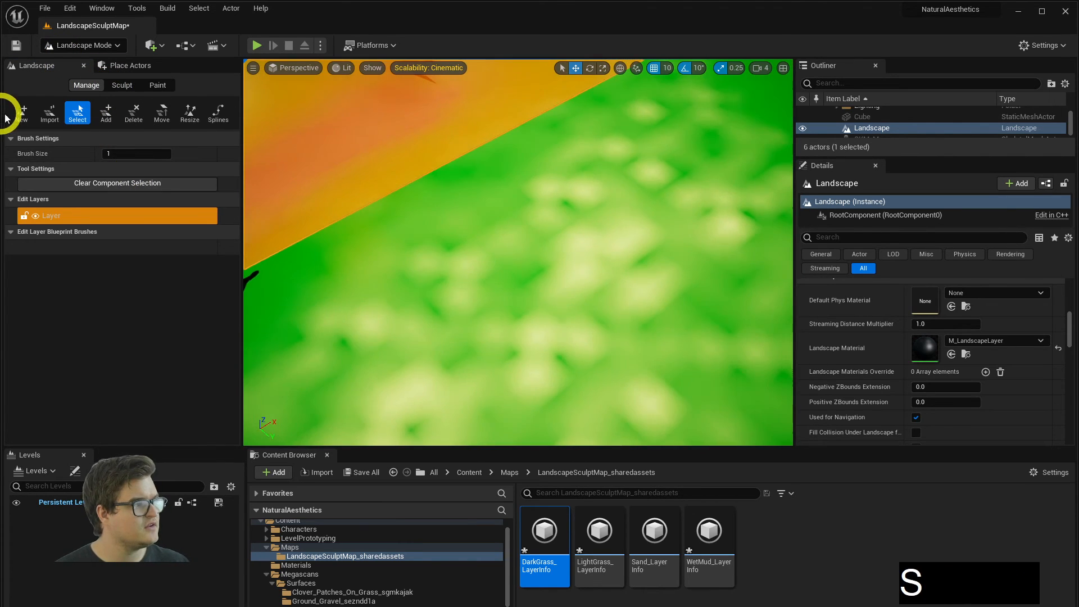
click(23, 112)
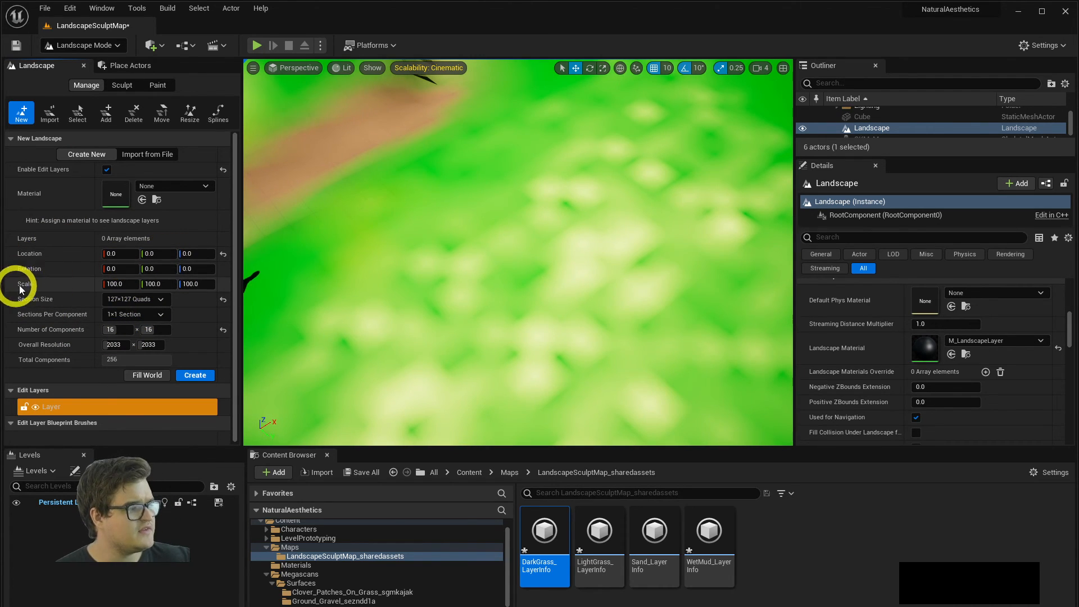
click(111, 284)
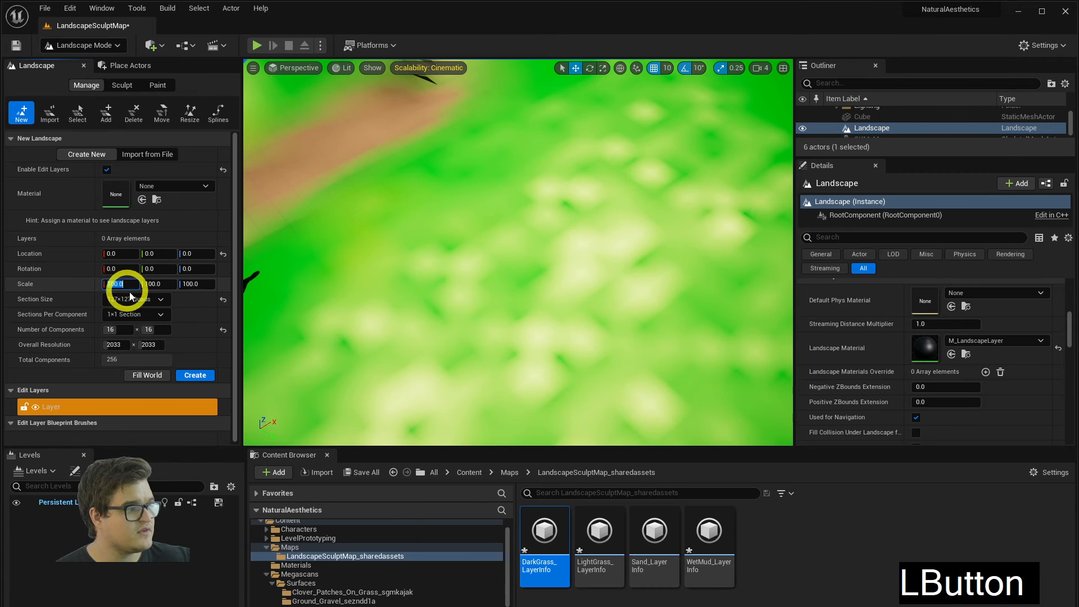
right_drag(585, 315, 535, 313)
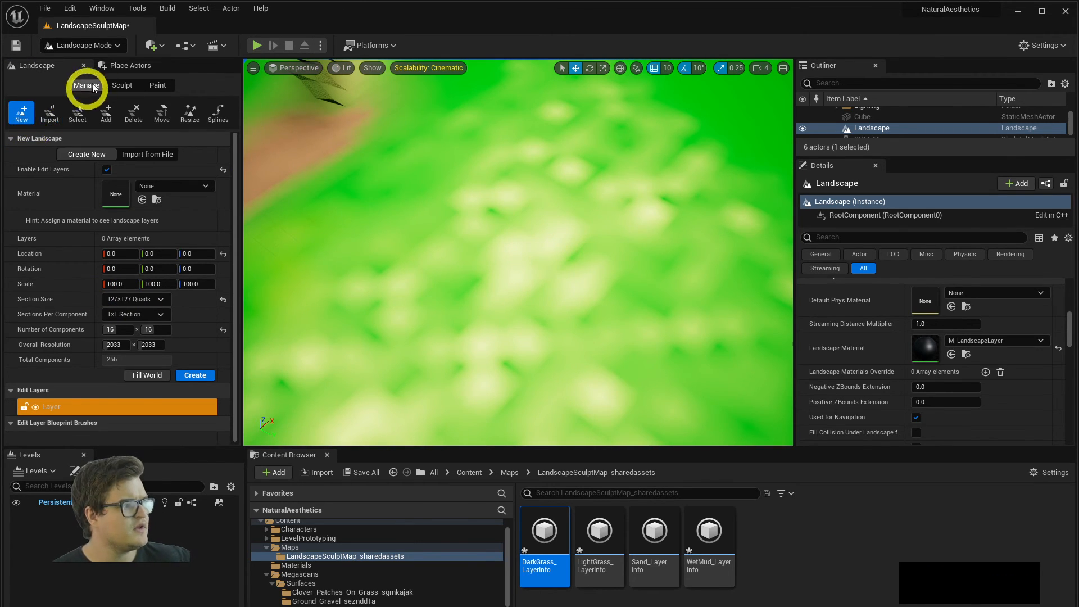
- Examine the pattern-painted LightGrass clumps on the flat field up close and from a wider view
right_drag(559, 262, 570, 273)
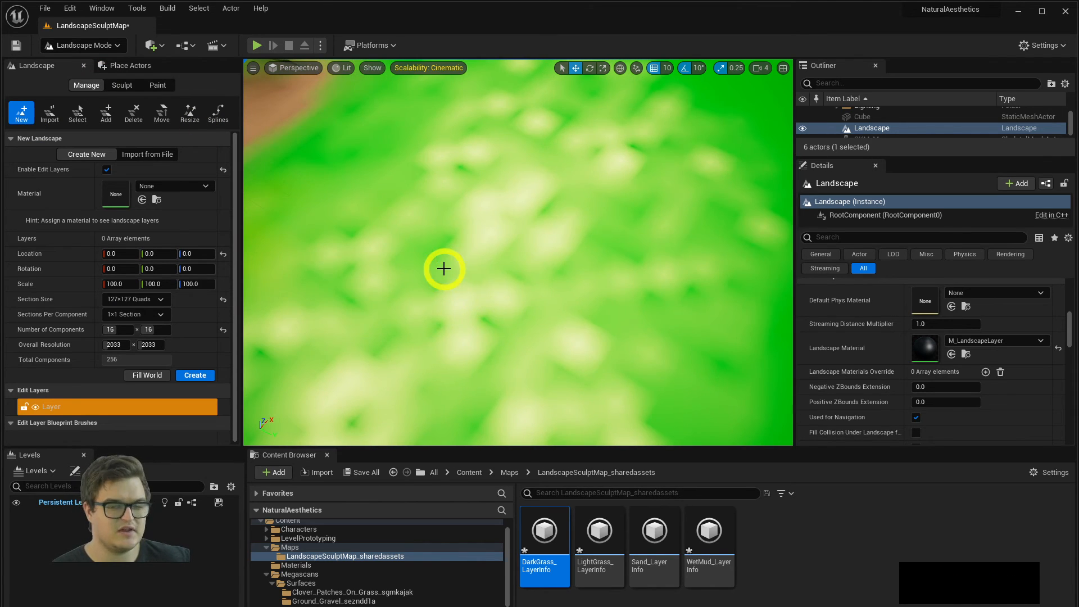
right_drag(430, 307, 549, 275)
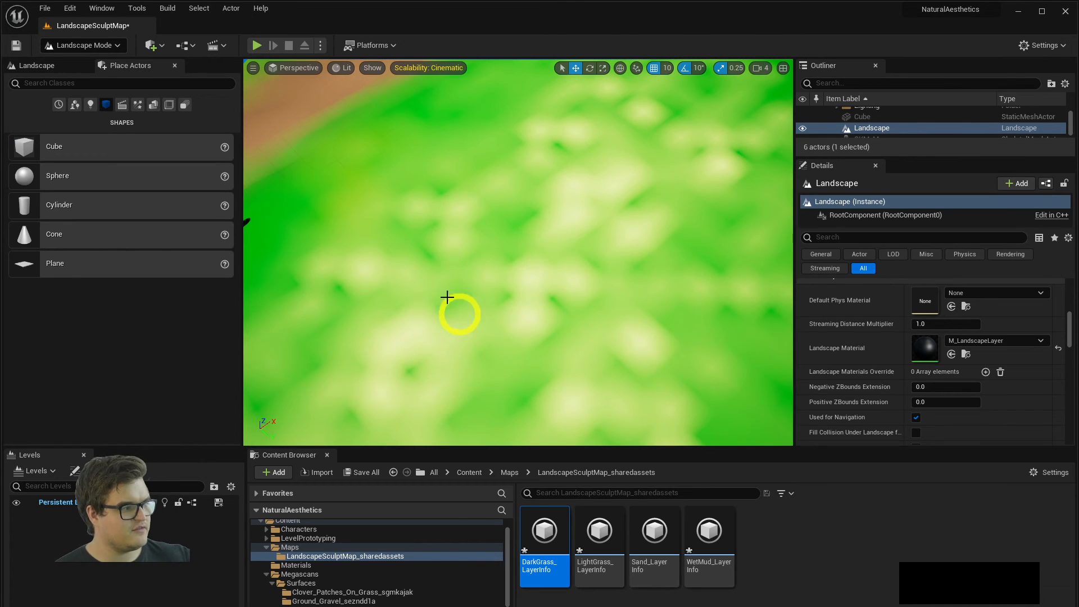
right_drag(513, 299, 486, 258)
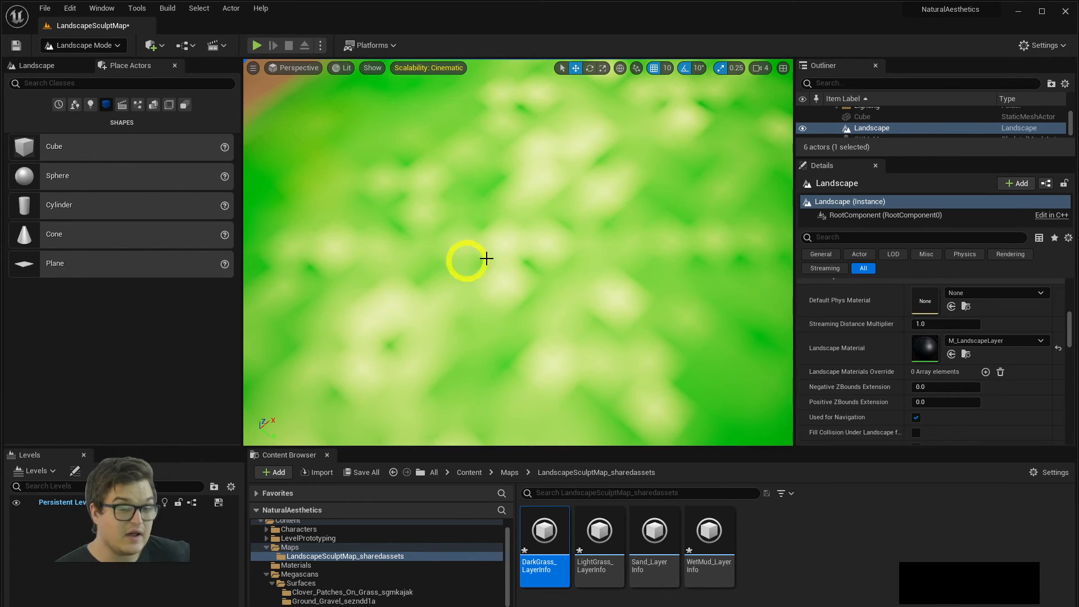
right_drag(486, 311, 530, 271)
key(d)
key(s)
key(a)
key(w)
key(d)
key(w)
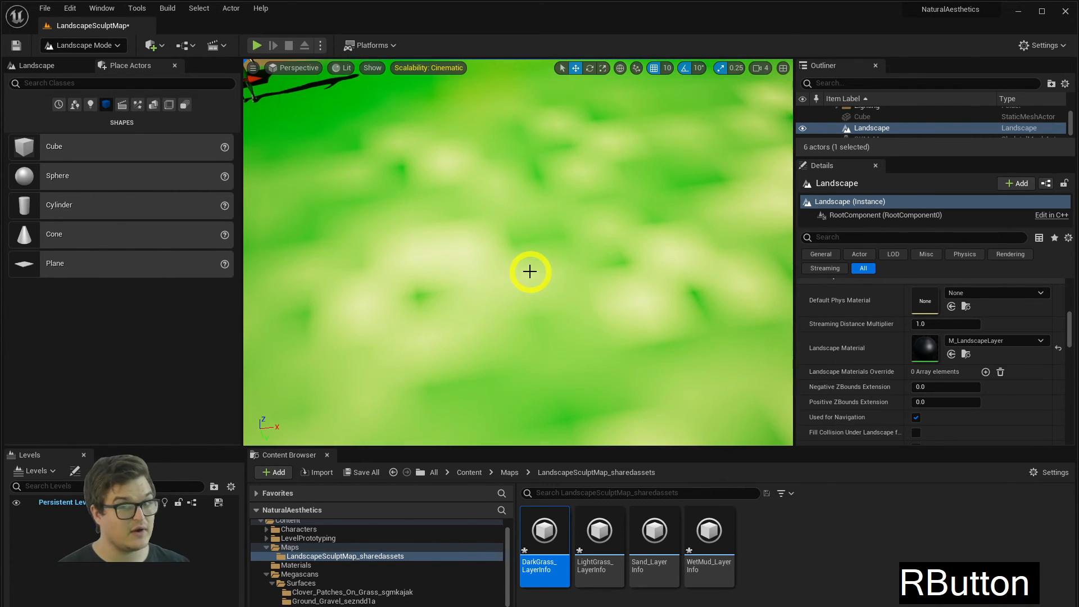
right_drag(444, 253, 530, 231)
right_drag(371, 203, 506, 247)
click(54, 66)
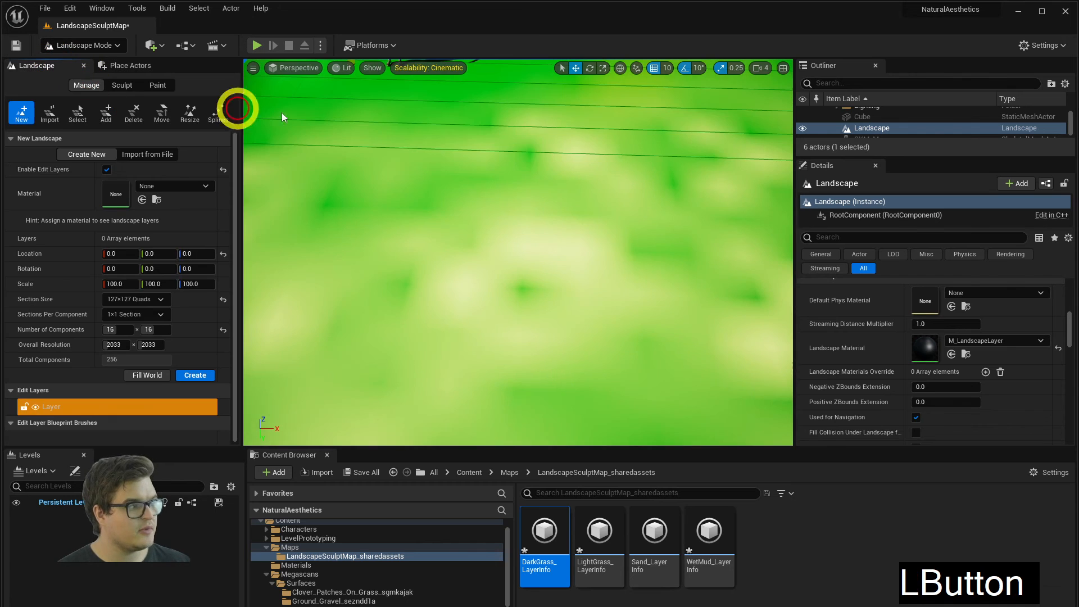
key(s)
right_drag(631, 202, 56, 111)
key(w)
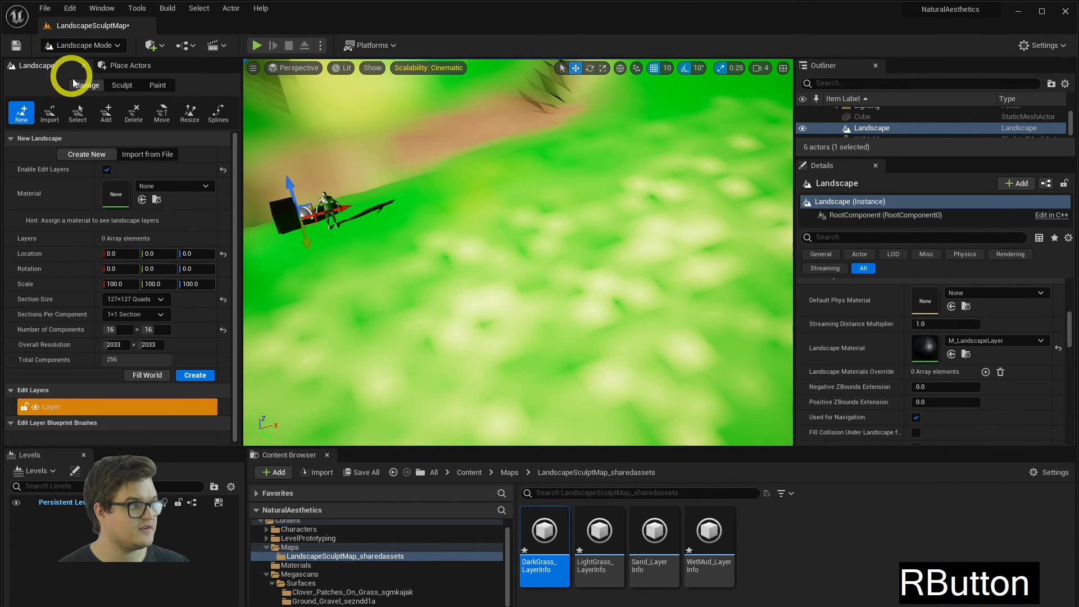
- Return to landscape painting with the Paint tool and switch the brush type to the circle brush
click(156, 85)
key(a)
right_drag(482, 171, 517, 156)
click(44, 116)
click(25, 117)
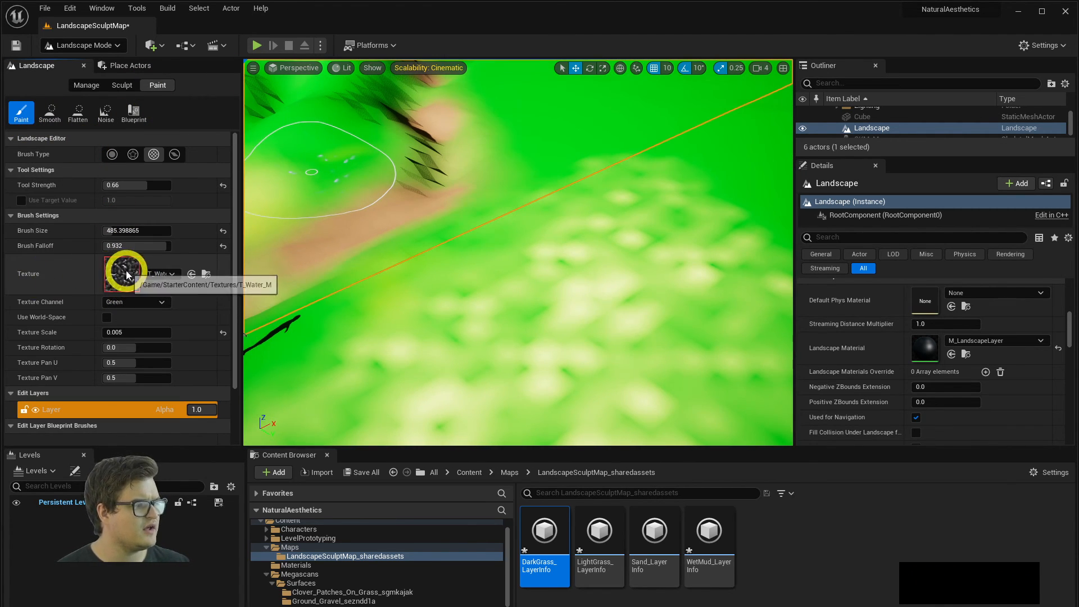
click(139, 156)
click(113, 158)
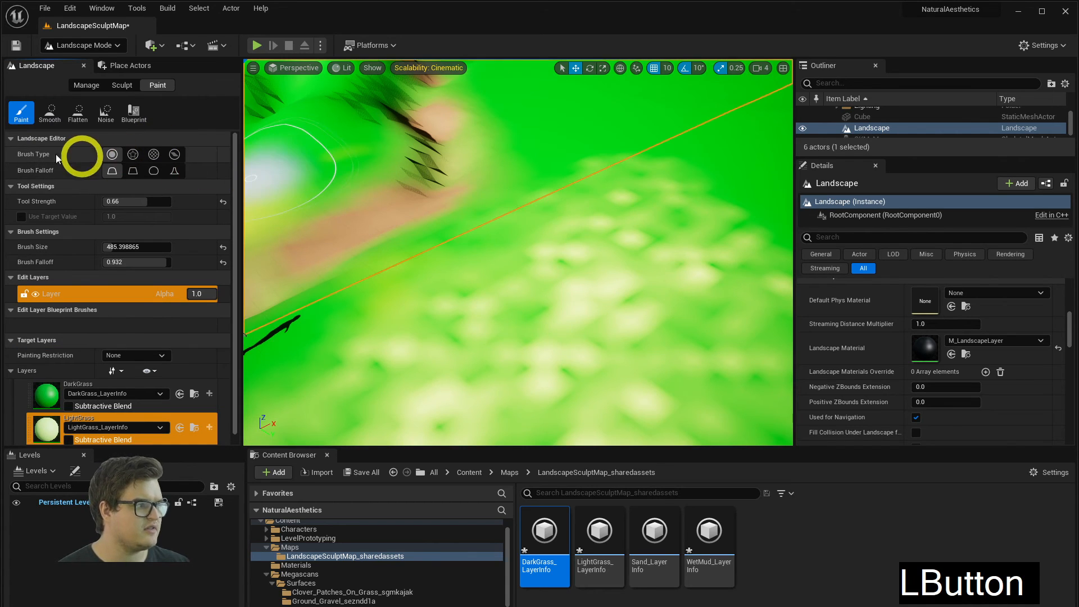
right_drag(562, 251, 562, 252)
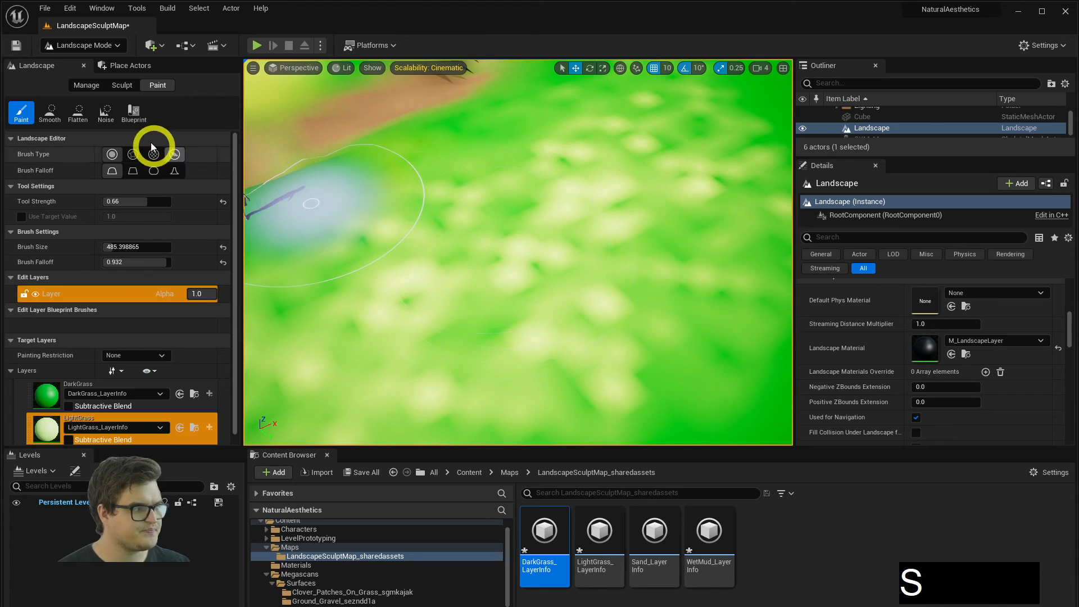
click(29, 122)
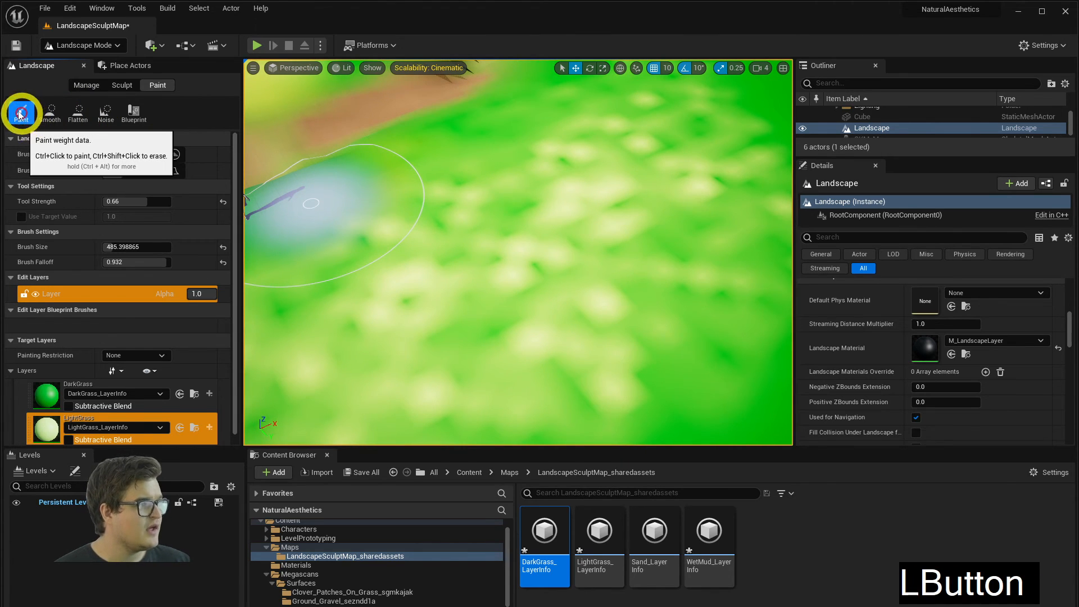
- Switch to the Smooth tool and smooth the LightGrass clumps on the flat field
click(49, 112)
mouse_move(605, 259)
mouse_down()
mouse_move(735, 320)
mouse_move(503, 330)
mouse_move(595, 169)
mouse_move(604, 236)
mouse_up()
mouse_move(604, 236)
right_down()
mouse_move(498, 195)
mouse_move(554, 163)
right_up()
key(e)
mouse_move(554, 163)
mouse_down()
mouse_move(559, 144)
mouse_move(517, 315)
mouse_move(596, 247)
mouse_up()
right_drag(595, 247, 544, 198)
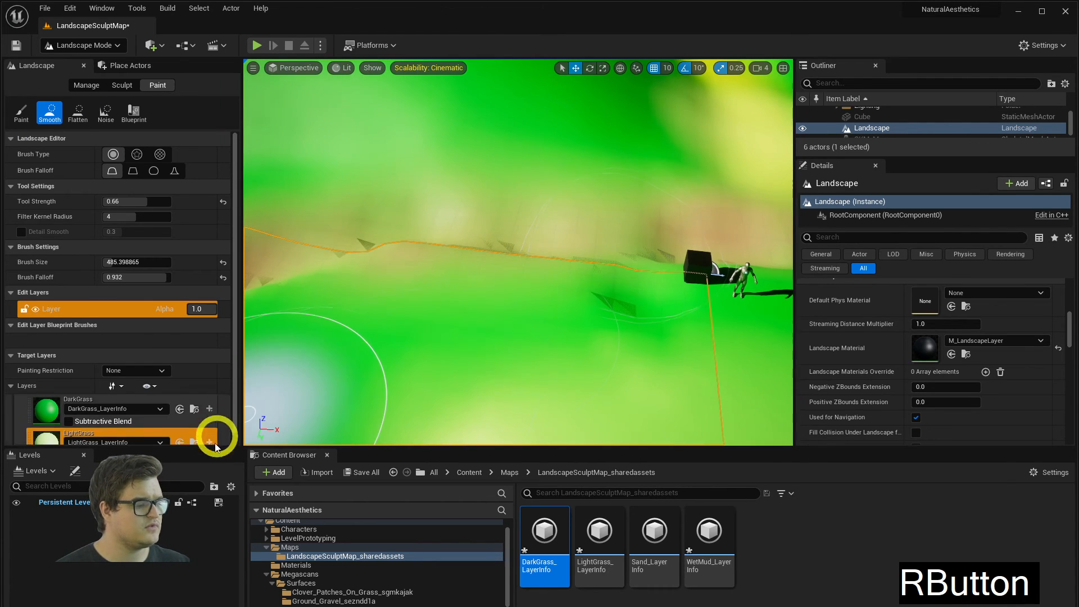
- Smooth the LightGrass layer along the sand path and the grass beside it
scroll(157, 366, down, 3)
key(w)
right_drag(481, 309, 522, 227)
key(e)
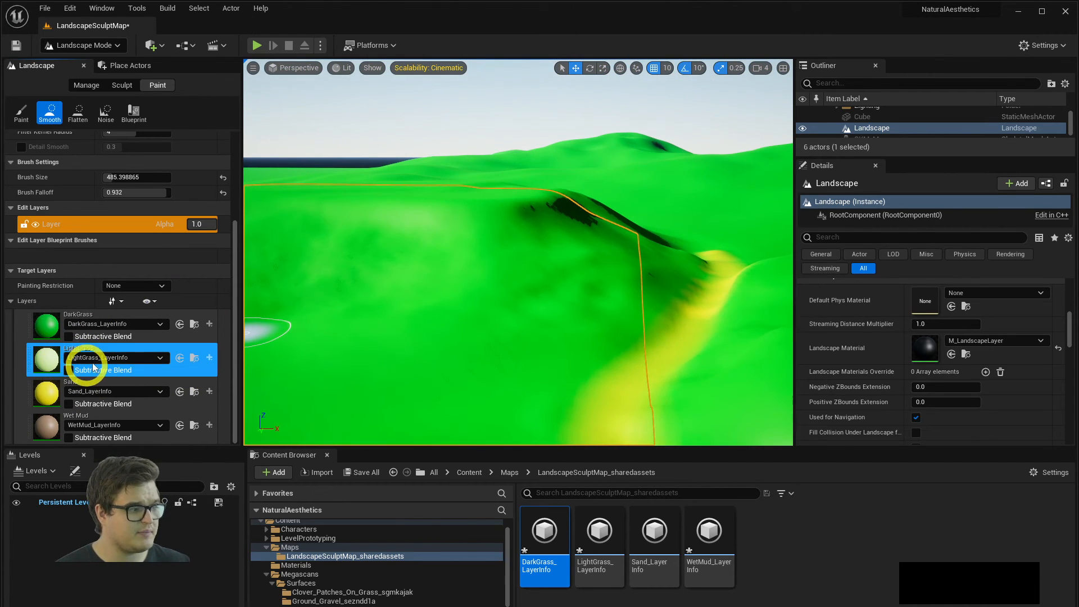
right_drag(580, 289, 498, 267)
key(w)
key(d)
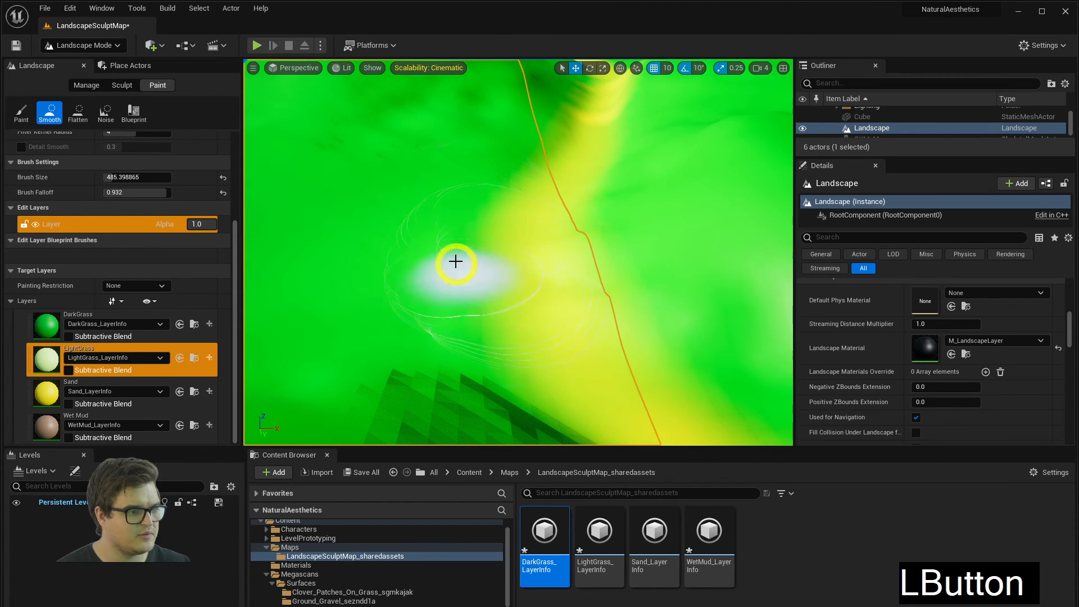
key(a)
key(w)
mouse_move(512, 195)
right_down()
mouse_move(602, 198)
mouse_move(527, 229)
mouse_move(559, 212)
right_up()
key(e)
key(d)
key(w)
mouse_move(559, 212)
mouse_down()
mouse_move(477, 263)
mouse_move(481, 309)
mouse_up()
key(a)
key(s)
mouse_move(481, 309)
right_down()
mouse_move(498, 325)
mouse_move(541, 322)
mouse_move(528, 332)
right_up()
key(q)
drag(507, 268, 494, 274)
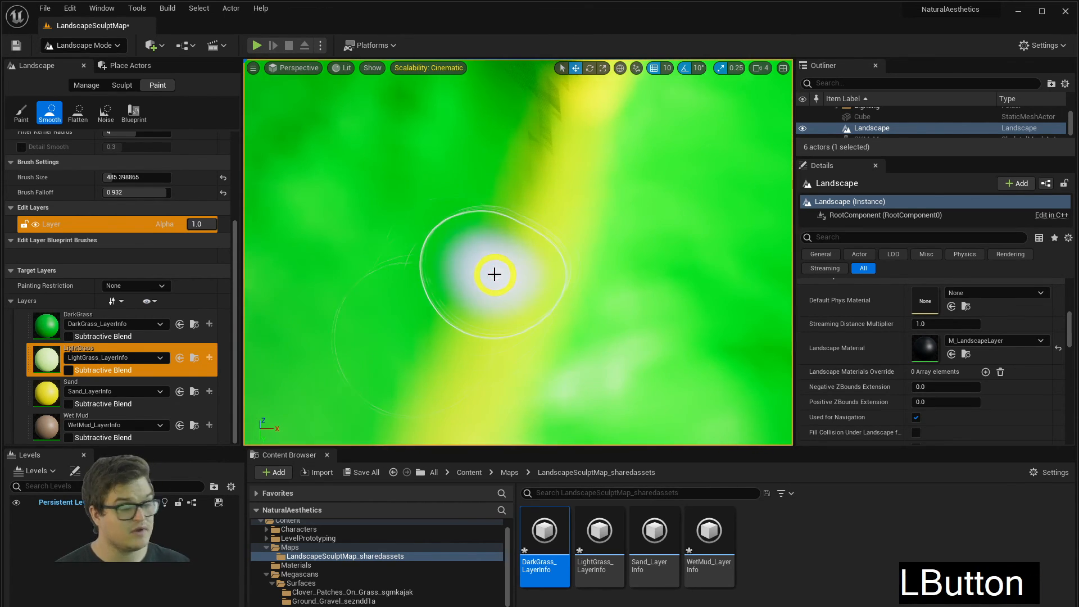
- Select the Sand layer and smooth it along the path so its edges blend into the grass
click(85, 370)
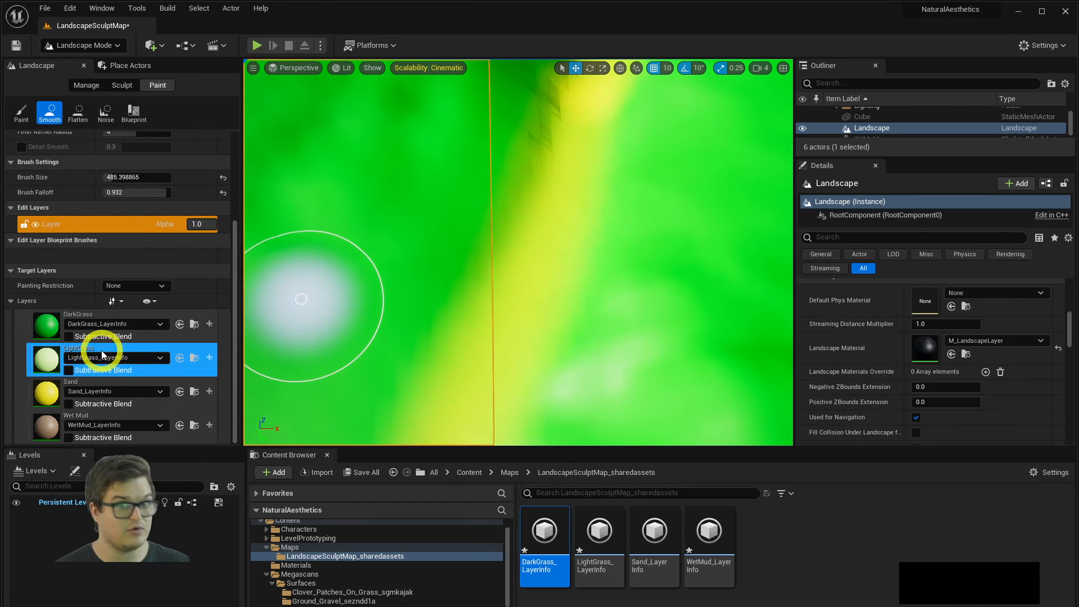
click(115, 371)
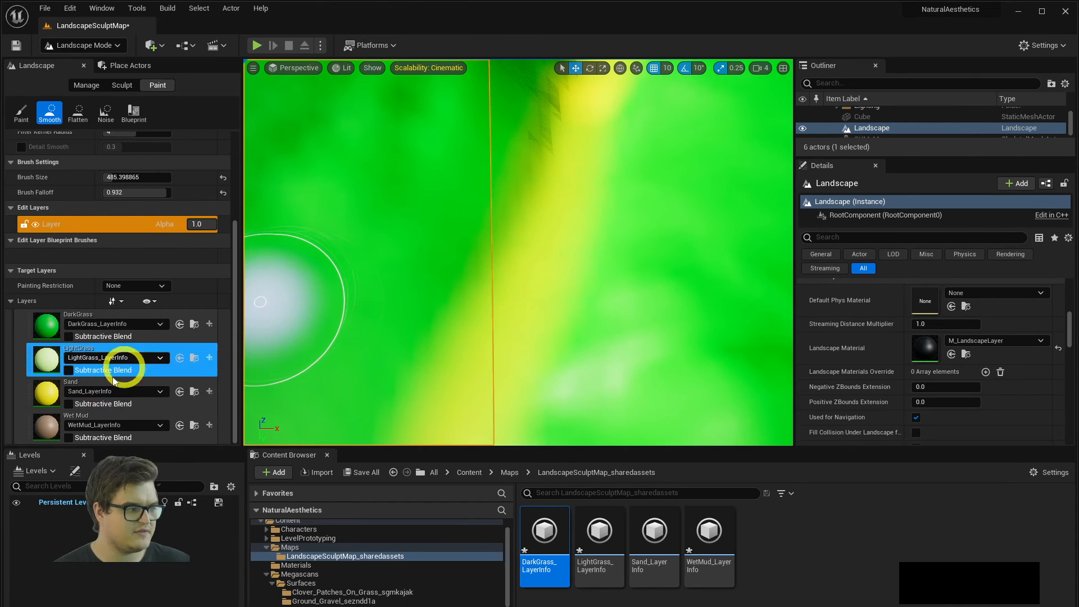
click(50, 394)
right_drag(494, 272, 455, 283)
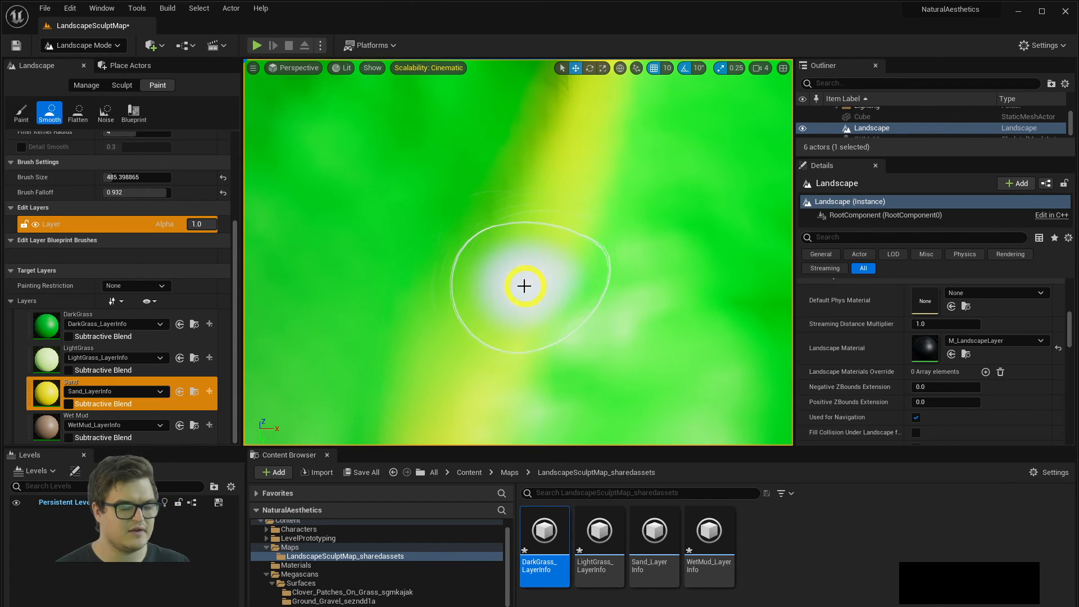
drag(523, 286, 426, 231)
mouse_move(523, 232)
mouse_down()
mouse_move(472, 332)
mouse_move(448, 335)
mouse_up()
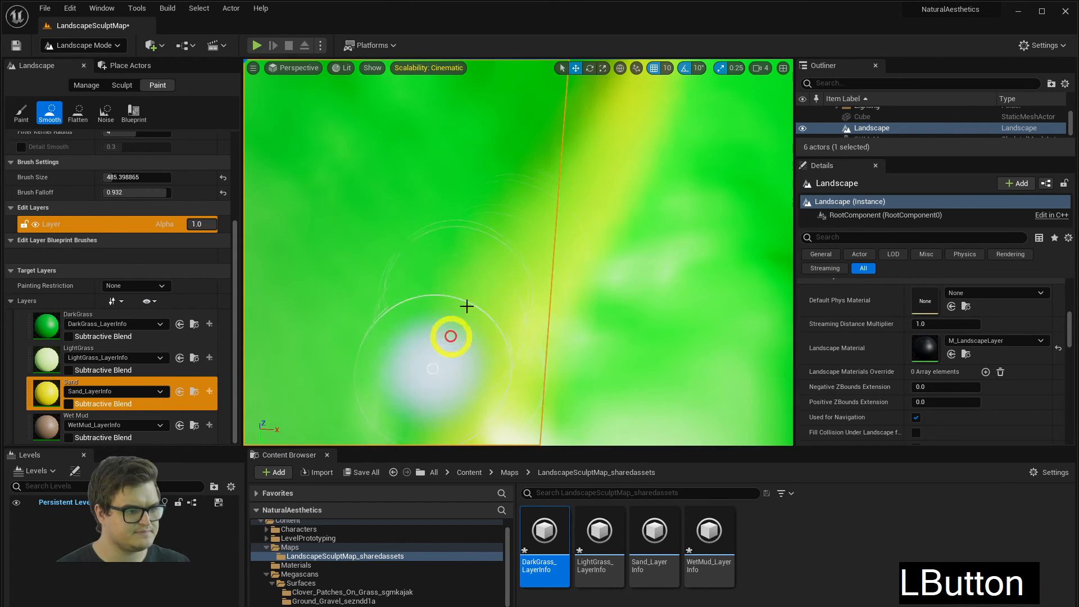
key(q)
mouse_move(448, 335)
right_down()
mouse_move(530, 260)
mouse_move(482, 274)
mouse_move(488, 253)
right_up()
key(s)
mouse_move(488, 230)
mouse_down()
mouse_move(430, 281)
mouse_move(276, 318)
mouse_up()
- Switch to the Flatten tool and flatten the Sand layer outward from the path onto the neighbouring grass
click(79, 88)
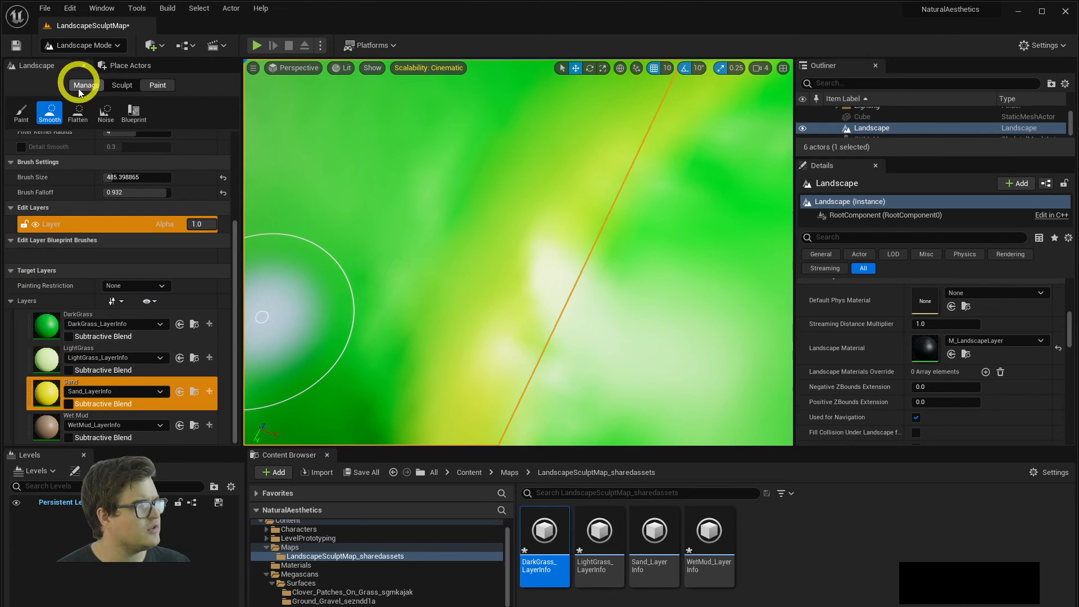
click(83, 116)
key(s)
mouse_move(619, 255)
right_down()
mouse_move(600, 239)
mouse_move(618, 255)
right_up()
key(q)
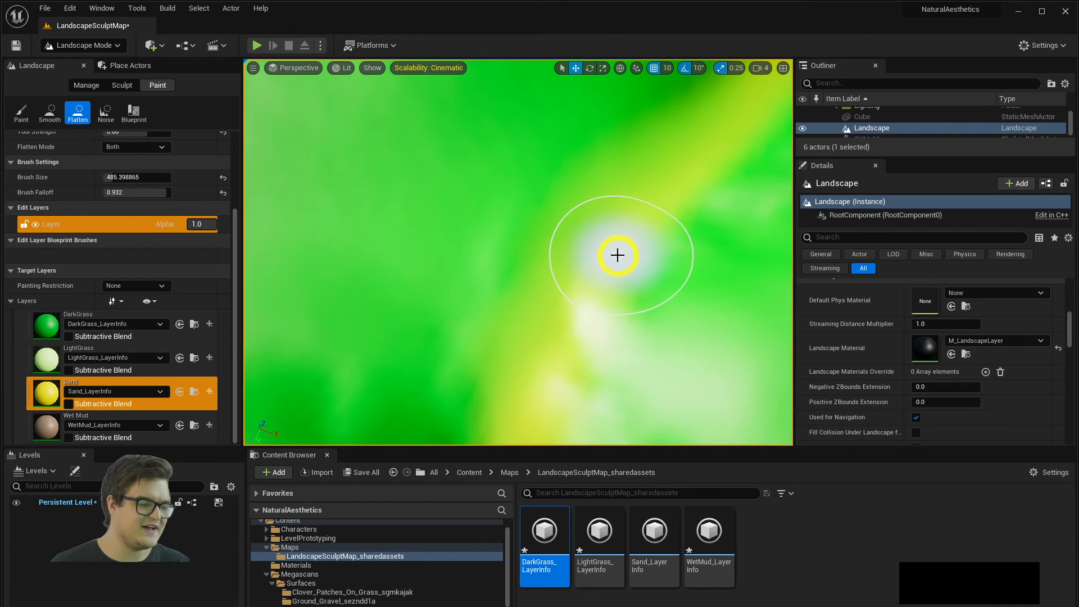
key(s)
right_drag(568, 236, 528, 247)
key(q)
click(57, 399)
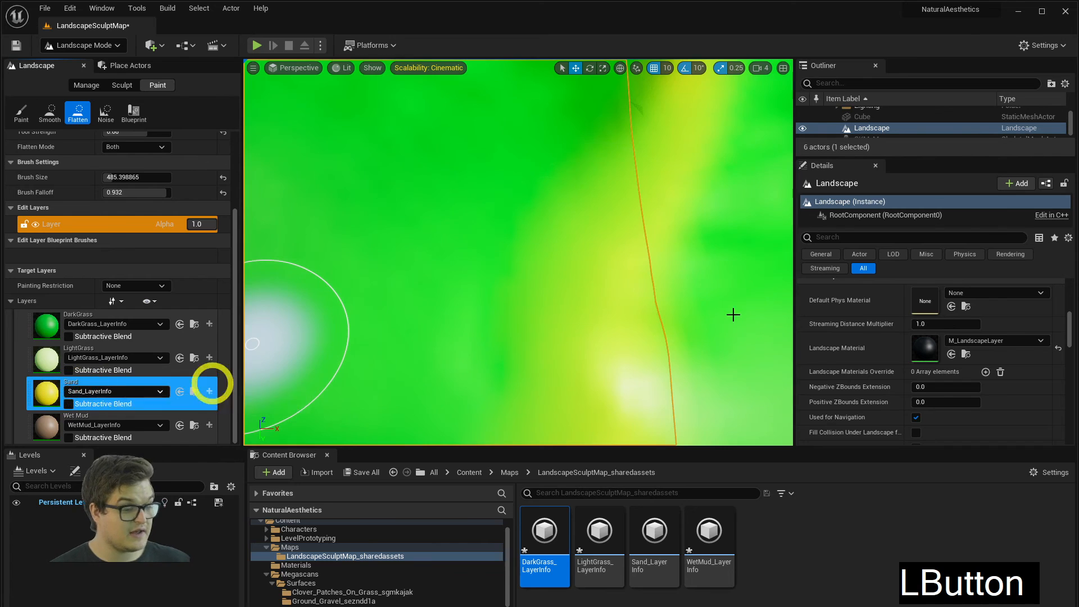
key(s)
right_drag(650, 299, 607, 295)
key(q)
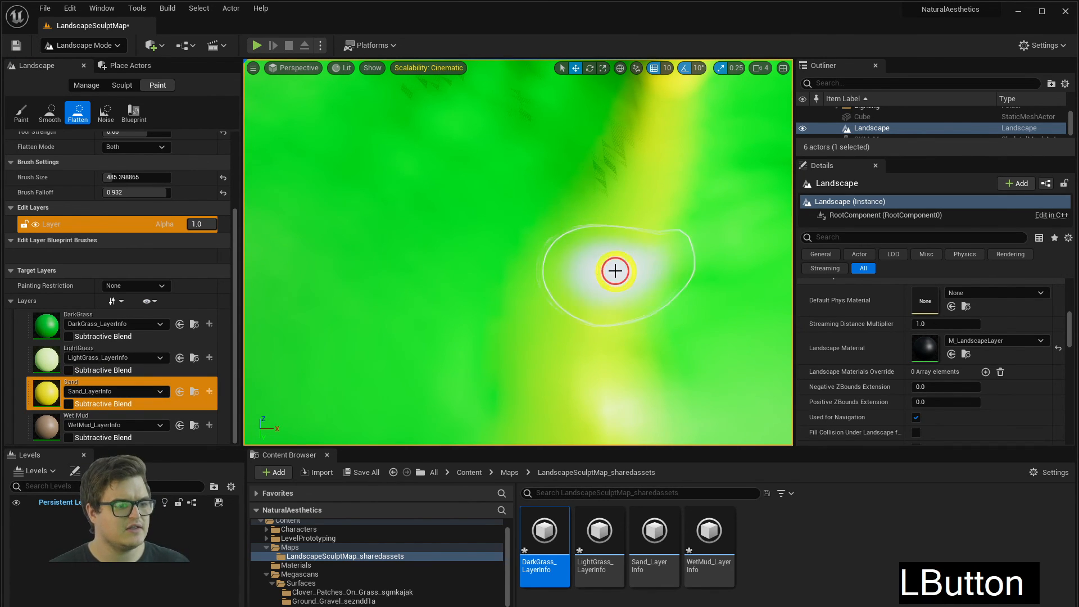
mouse_move(616, 271)
mouse_down()
mouse_move(465, 242)
mouse_move(407, 309)
mouse_move(403, 192)
mouse_move(455, 281)
mouse_up()
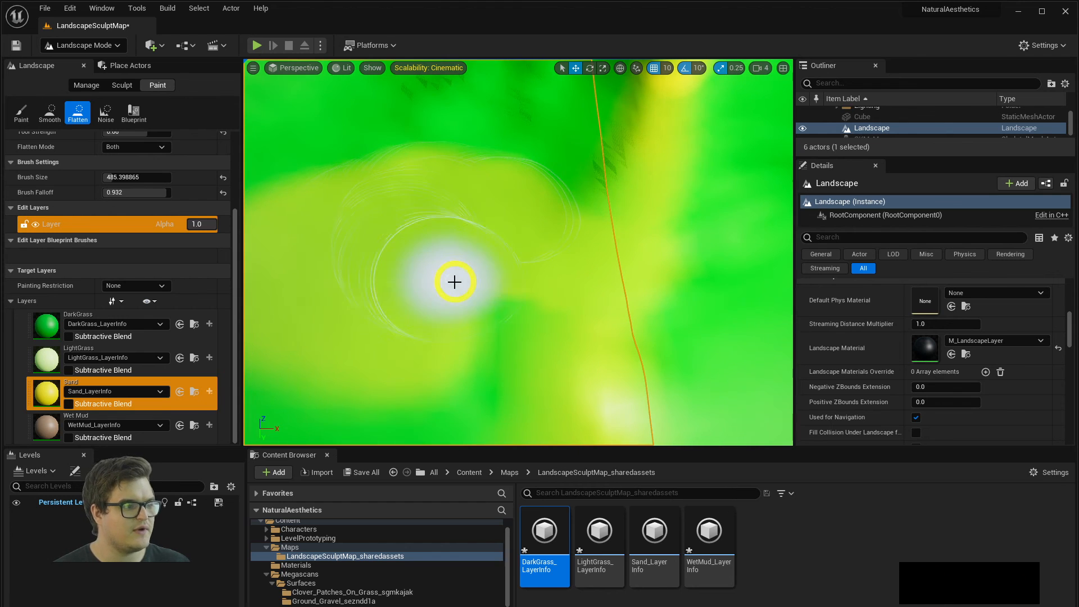
- Flatten the Sand patch from the surrounding grass inward to remove it up to the path's edge
mouse_move(440, 255)
right_down()
mouse_move(571, 272)
mouse_move(362, 141)
right_up()
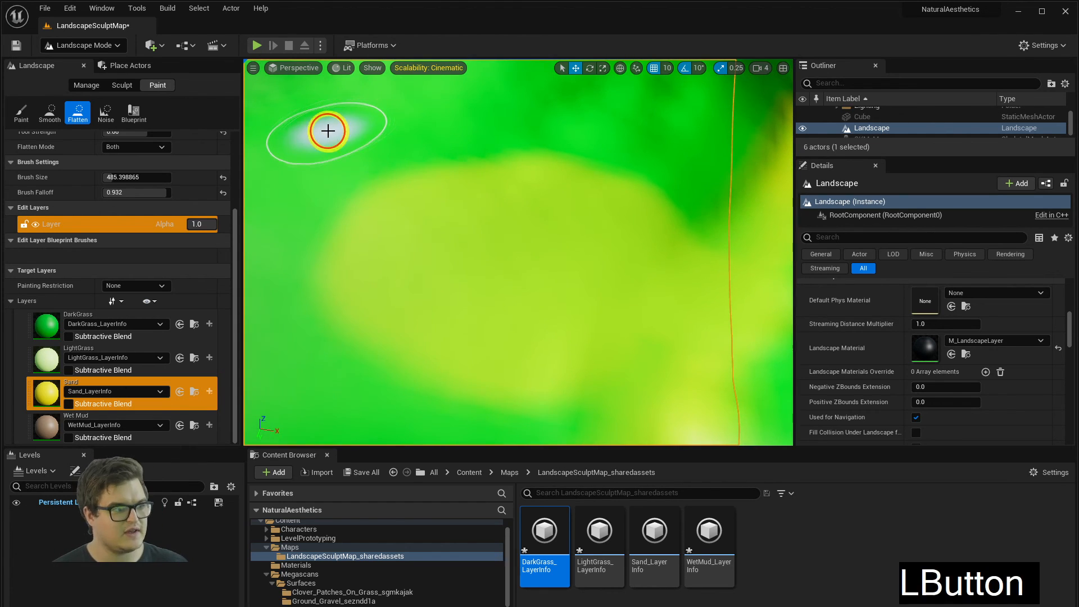
mouse_move(328, 130)
mouse_down()
mouse_move(337, 236)
mouse_move(489, 191)
mouse_move(390, 339)
mouse_move(428, 155)
mouse_up()
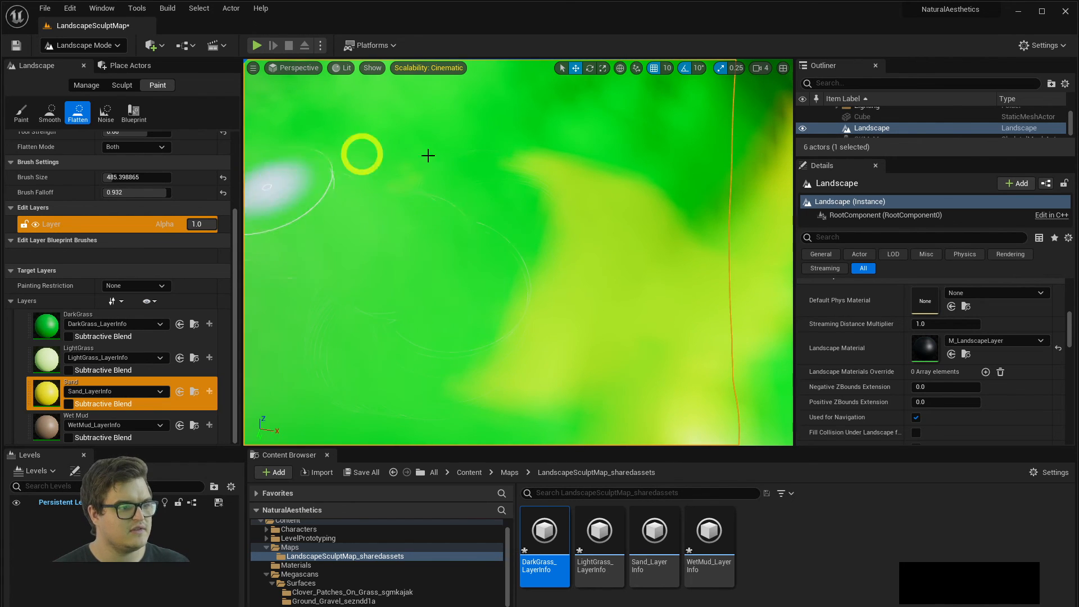
mouse_move(448, 321)
mouse_down()
mouse_move(604, 216)
mouse_move(523, 304)
mouse_move(604, 207)
mouse_move(511, 301)
mouse_move(669, 212)
mouse_up()
right_drag(669, 212, 666, 260)
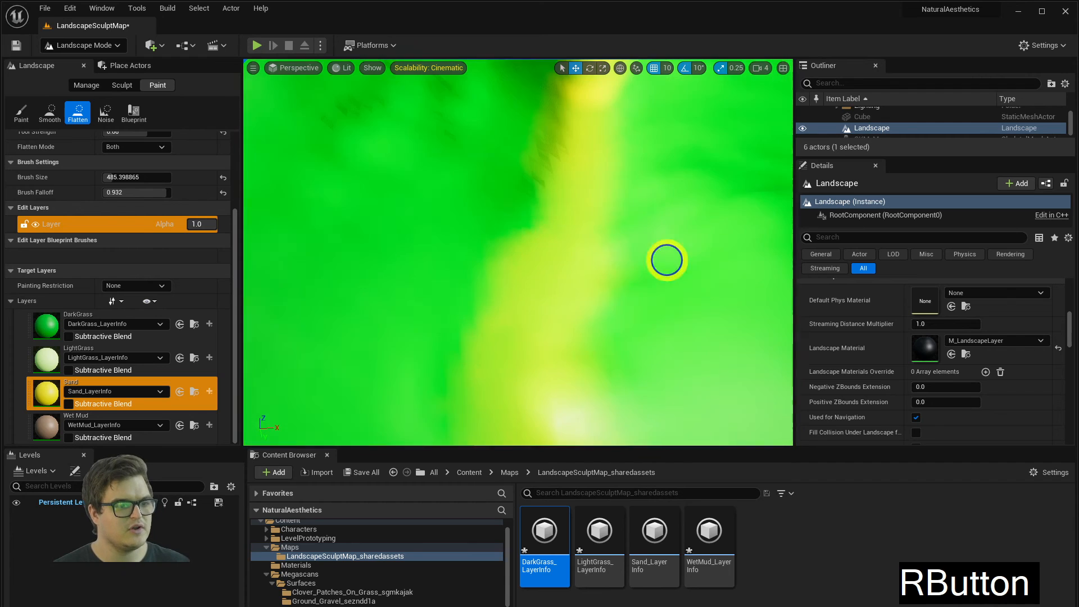
- Spread Sand from the path across the adjacent grass in broad patches with further Flatten strokes
mouse_move(549, 207)
mouse_down()
mouse_move(316, 192)
mouse_move(417, 202)
mouse_move(302, 267)
mouse_move(299, 180)
mouse_up()
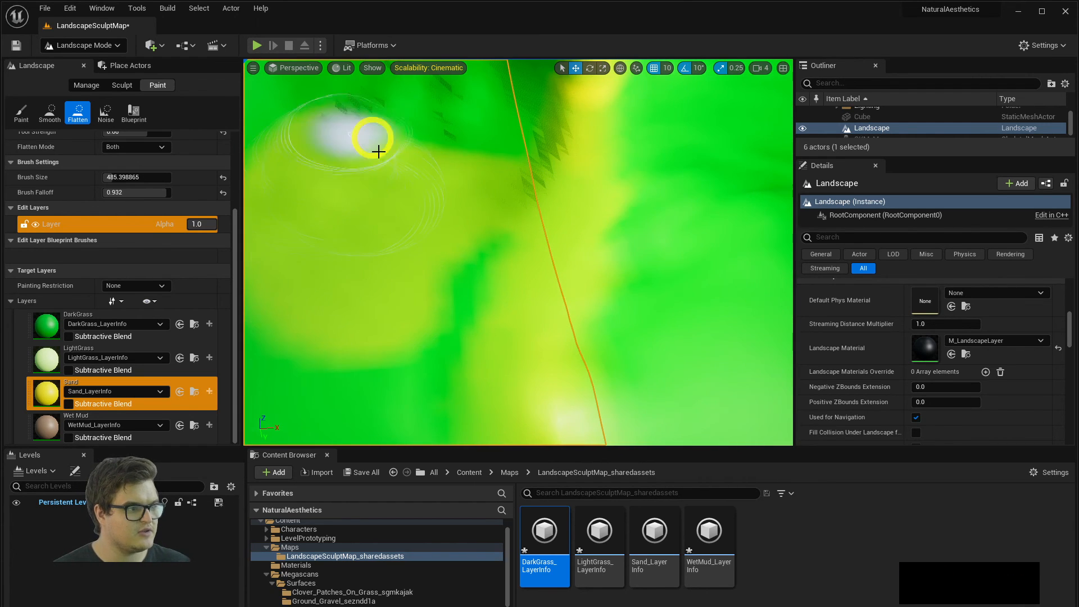
right_drag(378, 147, 466, 196)
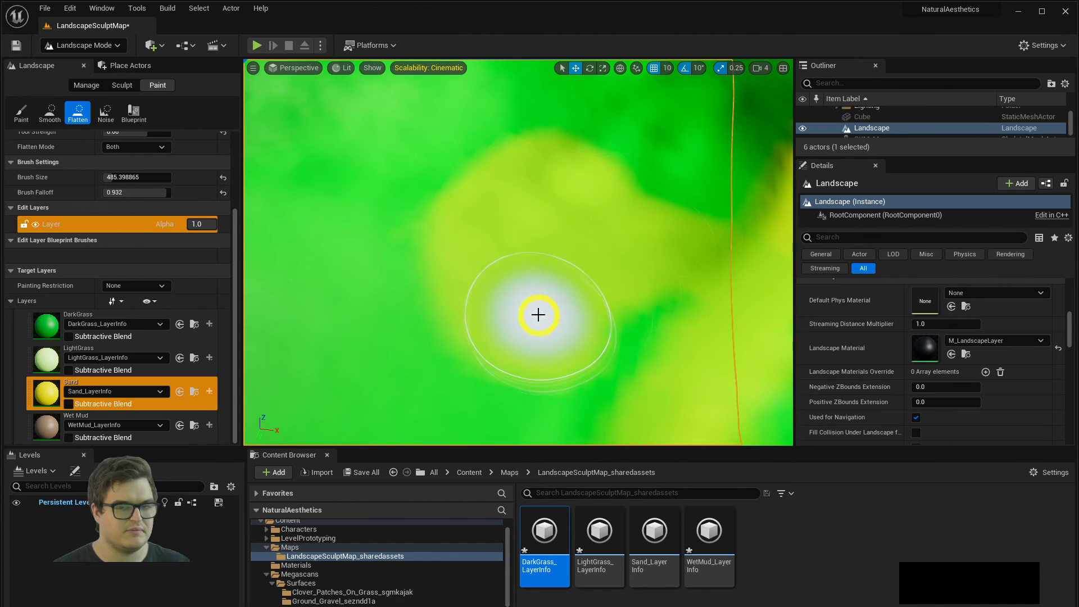
mouse_move(539, 315)
right_down()
mouse_move(618, 253)
mouse_move(618, 281)
mouse_move(606, 282)
mouse_move(599, 249)
mouse_move(525, 277)
mouse_move(578, 277)
mouse_move(574, 260)
mouse_move(453, 241)
right_up()
key(a)
key(d)
key(q)
key(q)
key(w)
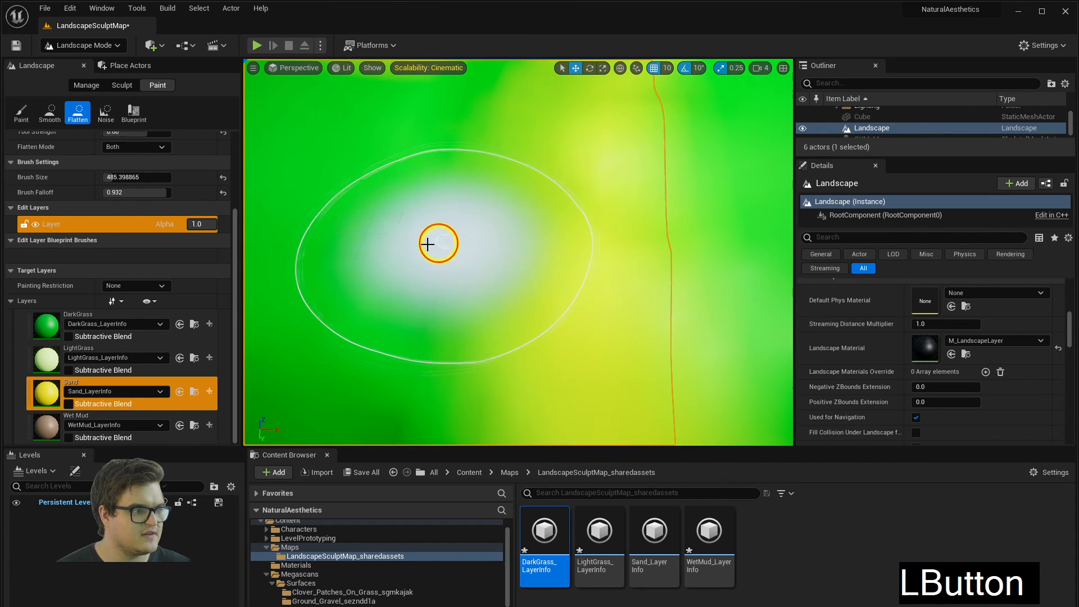
drag(427, 244, 265, 145)
key(s)
mouse_move(265, 144)
right_down()
mouse_move(465, 231)
mouse_move(450, 209)
mouse_move(480, 278)
right_up()
key(e)
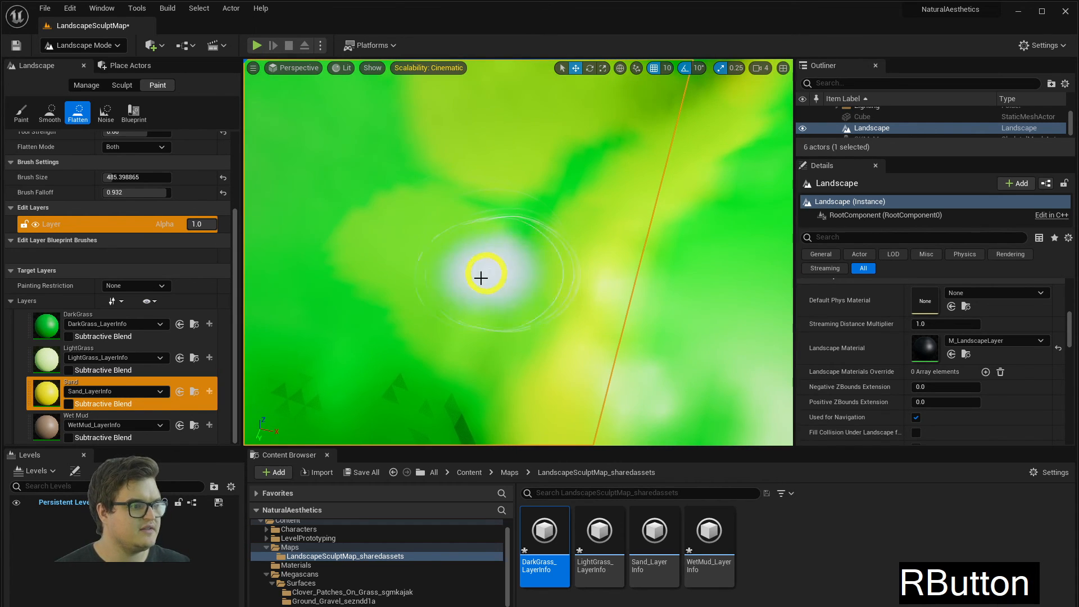
mouse_move(481, 277)
mouse_down()
mouse_move(429, 265)
mouse_move(345, 192)
mouse_move(315, 246)
mouse_move(318, 227)
mouse_move(494, 313)
mouse_move(586, 271)
mouse_move(638, 202)
mouse_move(544, 275)
mouse_up()
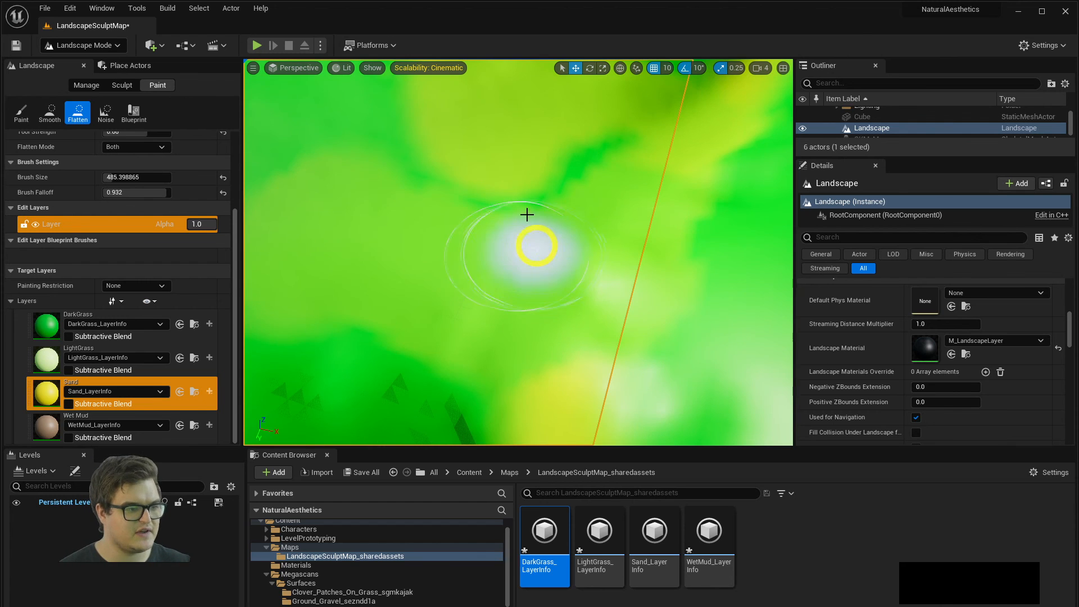
- Switch to the Smooth tool and smooth the Sand patches spread over the grass beside the path
key(a)
key(s)
right_drag(527, 214, 593, 220)
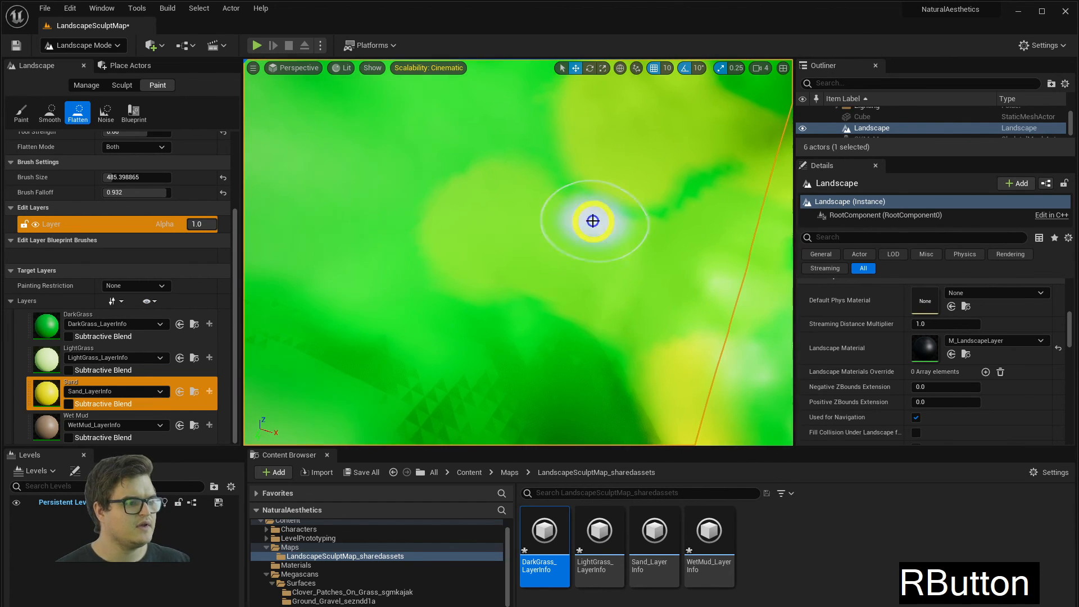
click(49, 114)
click(22, 114)
click(50, 114)
click(78, 111)
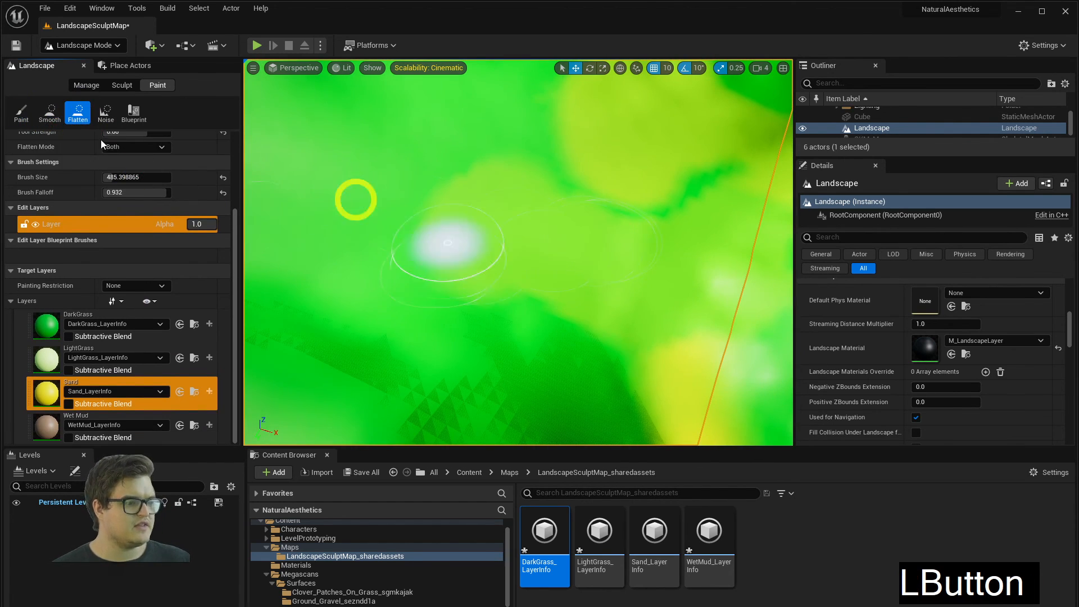
click(45, 115)
mouse_move(555, 318)
mouse_down()
mouse_move(438, 291)
mouse_move(467, 169)
mouse_move(594, 197)
mouse_up()
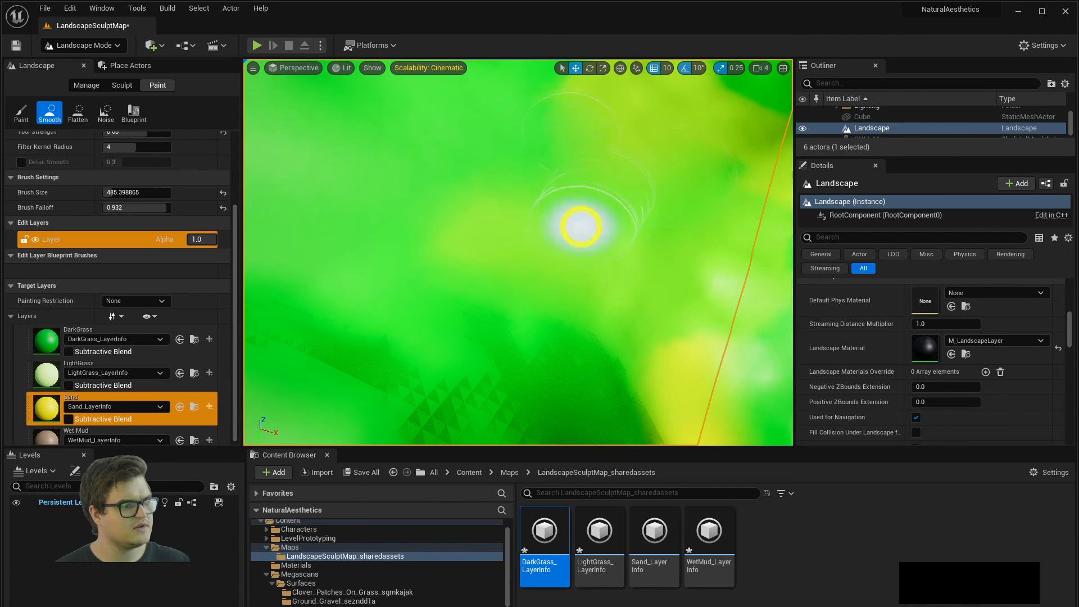
right_drag(581, 226, 580, 225)
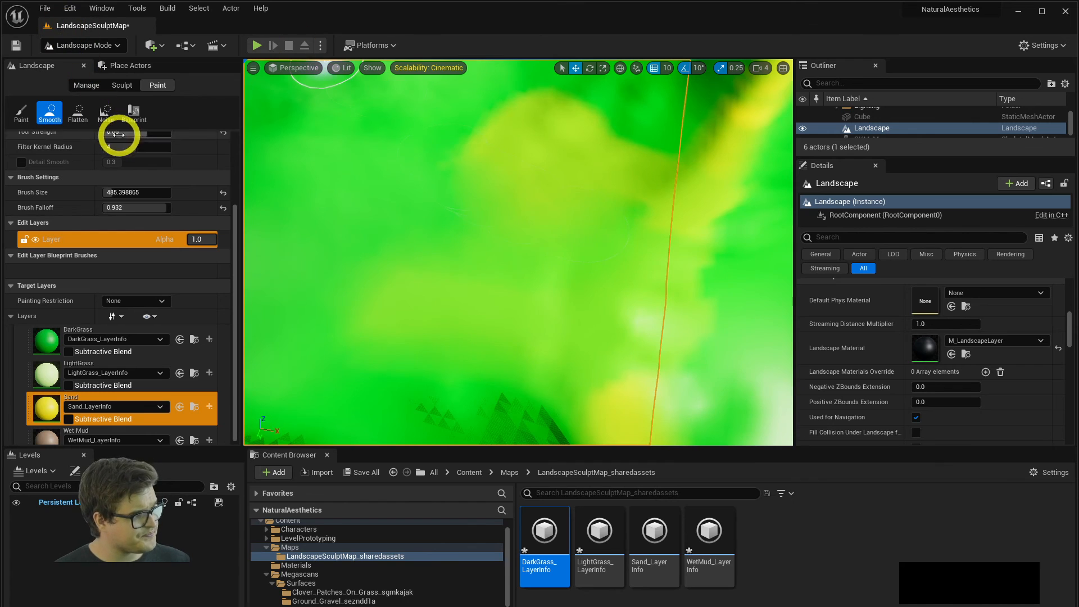
- Switch to the Noise tool and select the Sand layer as its target
click(109, 120)
right_drag(410, 229, 419, 267)
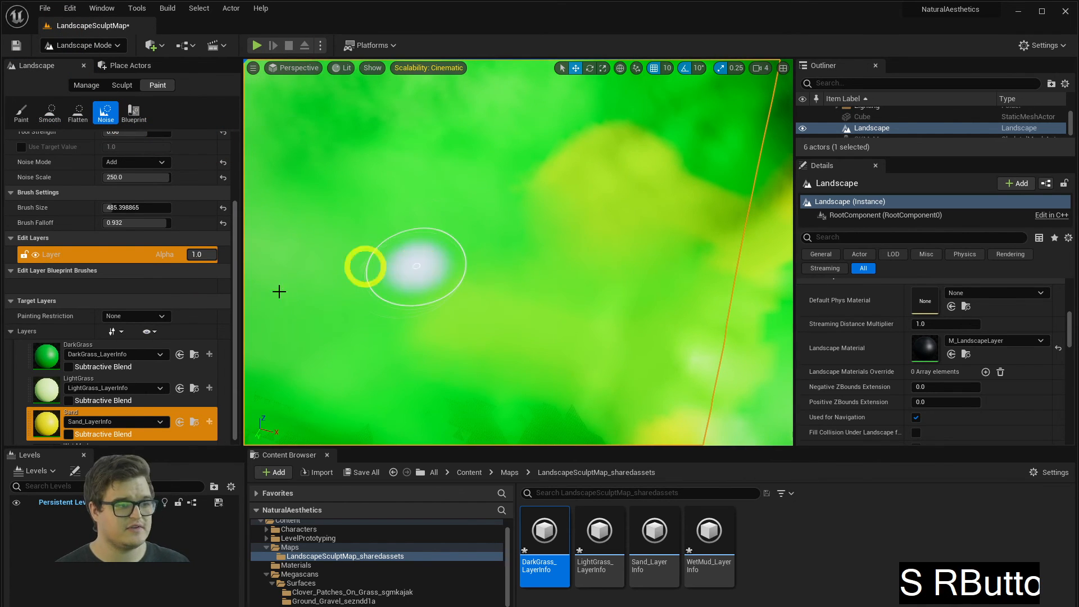
click(121, 179)
scroll(111, 163, up, 3)
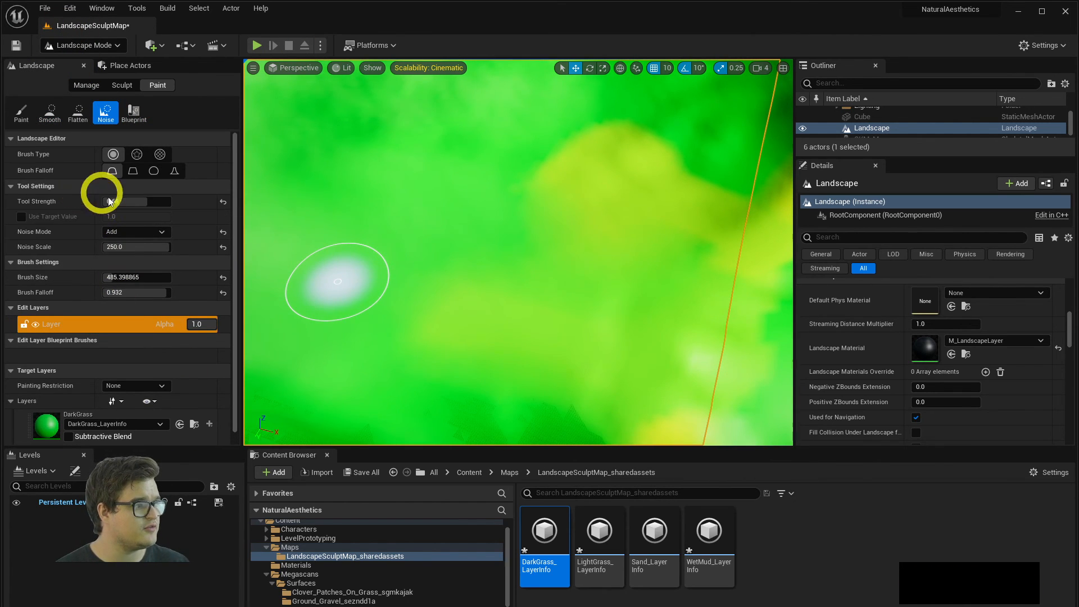
click(127, 232)
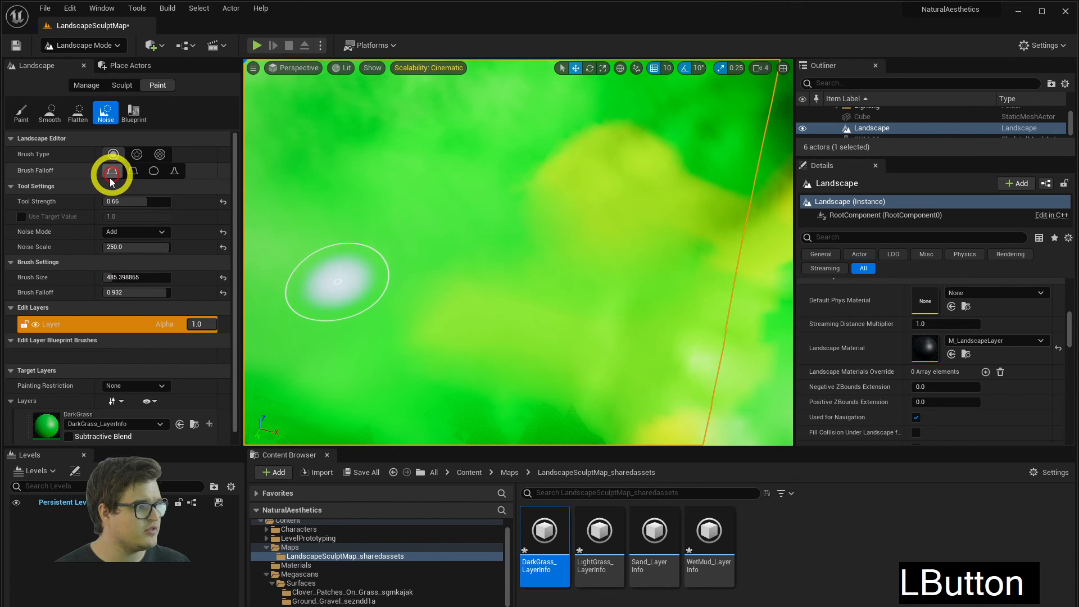
scroll(75, 394, down, 4)
click(47, 403)
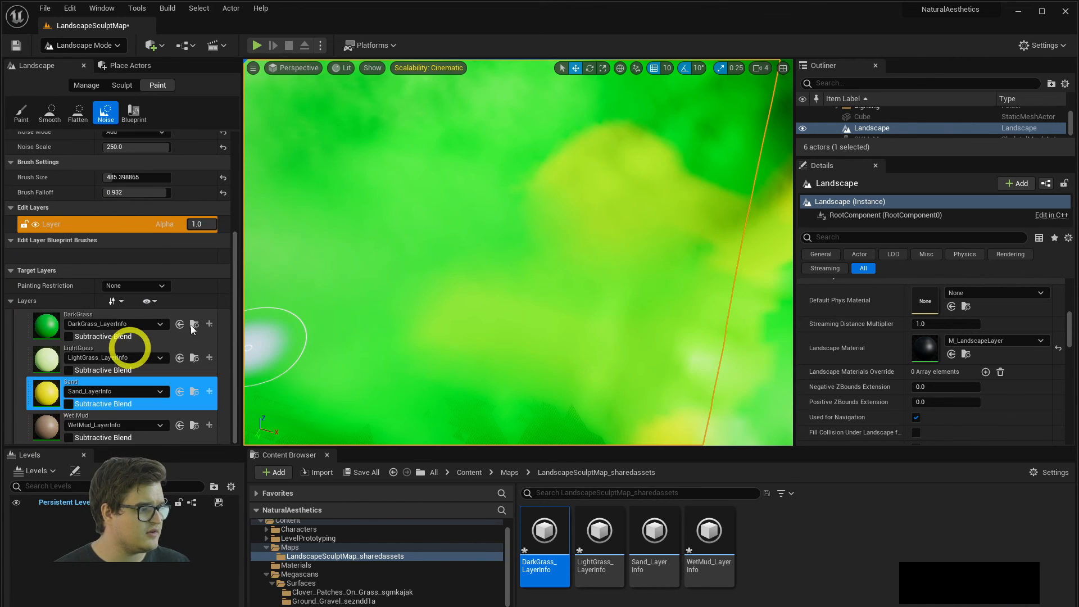
- Paint a curved Sand noise stroke across the light grass and undo it
mouse_move(385, 326)
mouse_down()
mouse_move(357, 316)
mouse_move(388, 243)
mouse_up()
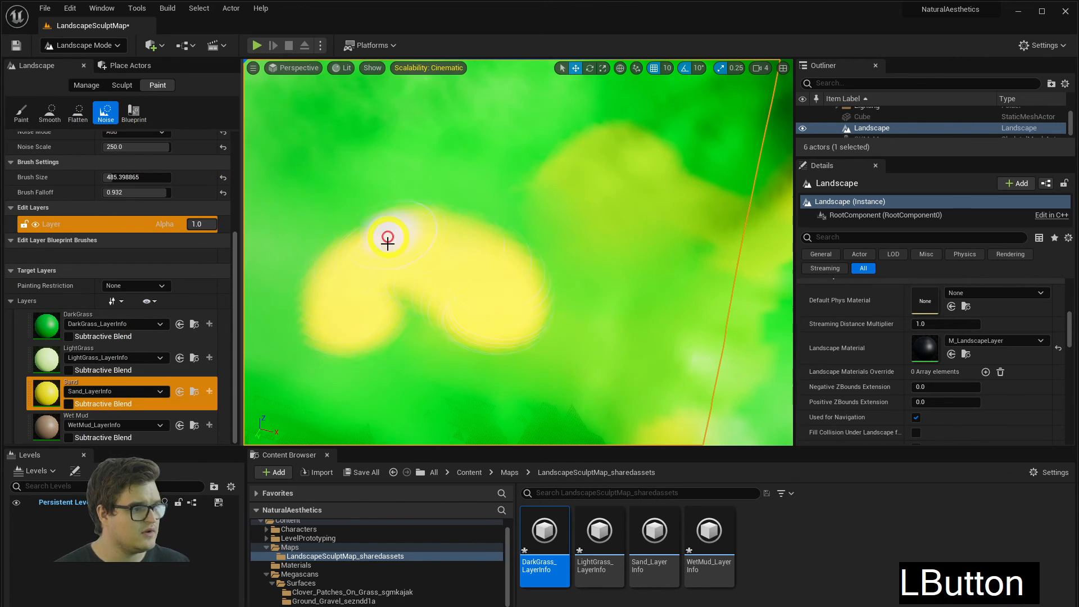
right_click(567, 301)
key(ctrl+z)
- Set the Noise tool strength to 0.01 and noise scale to 32, and test a short Sand stroke on the grass
scroll(146, 200, up, 3)
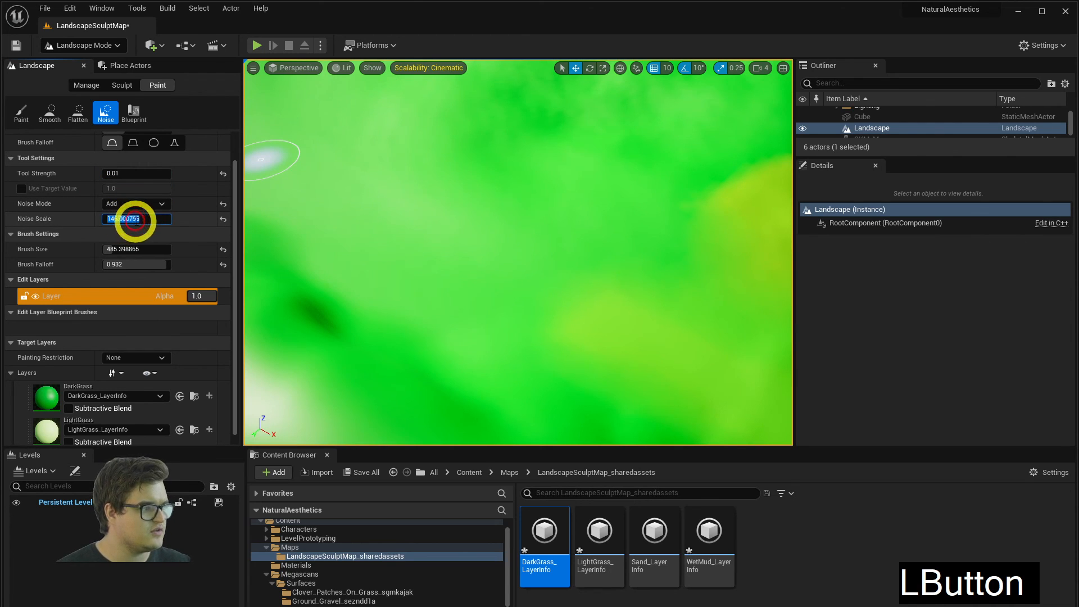
text(32)
click(466, 248)
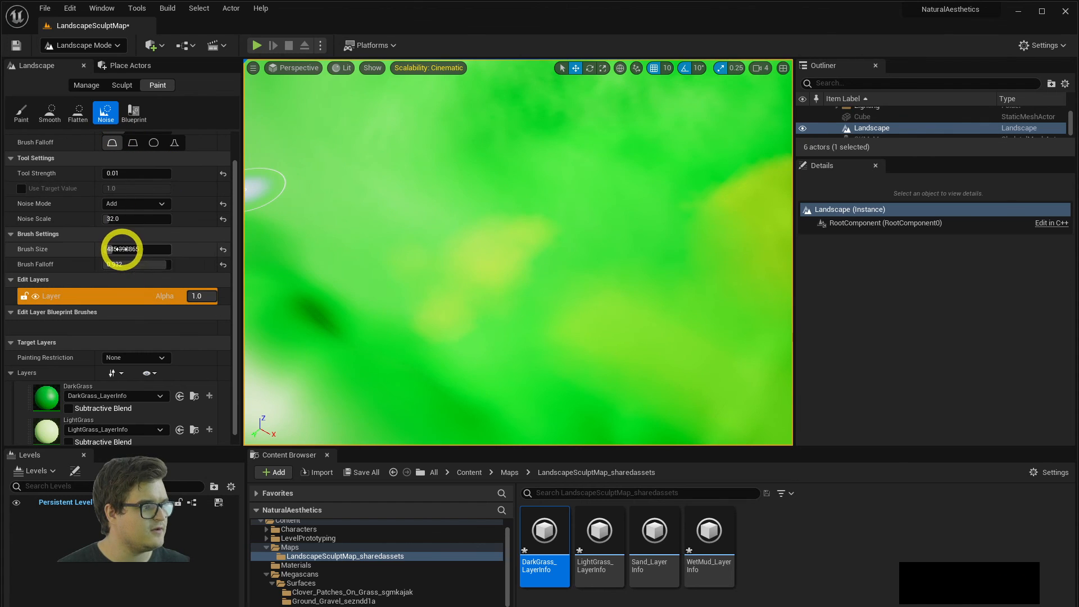
- Enlarge the brush size to about 2193 and paint broad Sand noise over the grass areas of the terrain
drag(122, 249, 144, 248)
mouse_move(416, 219)
mouse_down()
mouse_move(427, 224)
mouse_move(248, 185)
mouse_move(412, 153)
mouse_move(568, 264)
mouse_up()
mouse_move(577, 273)
right_down()
mouse_move(566, 275)
mouse_move(598, 280)
right_up()
key(a)
key(e)
key(w)
key(w)
key(a)
key(e)
mouse_move(449, 292)
mouse_down()
mouse_move(602, 257)
mouse_move(306, 292)
mouse_move(380, 197)
mouse_move(371, 268)
mouse_move(343, 272)
mouse_up()
right_drag(343, 273, 337, 276)
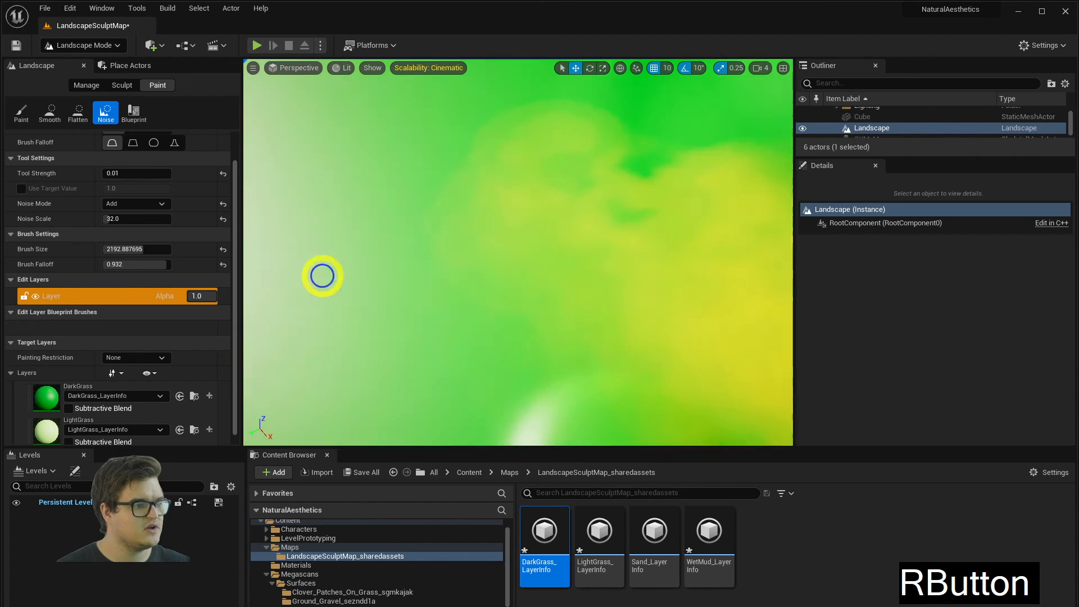
mouse_move(478, 247)
mouse_down()
mouse_move(335, 253)
mouse_move(481, 246)
mouse_up()
key(w)
key(q)
mouse_move(489, 242)
right_down()
mouse_move(520, 224)
mouse_move(501, 224)
mouse_move(529, 289)
right_up()
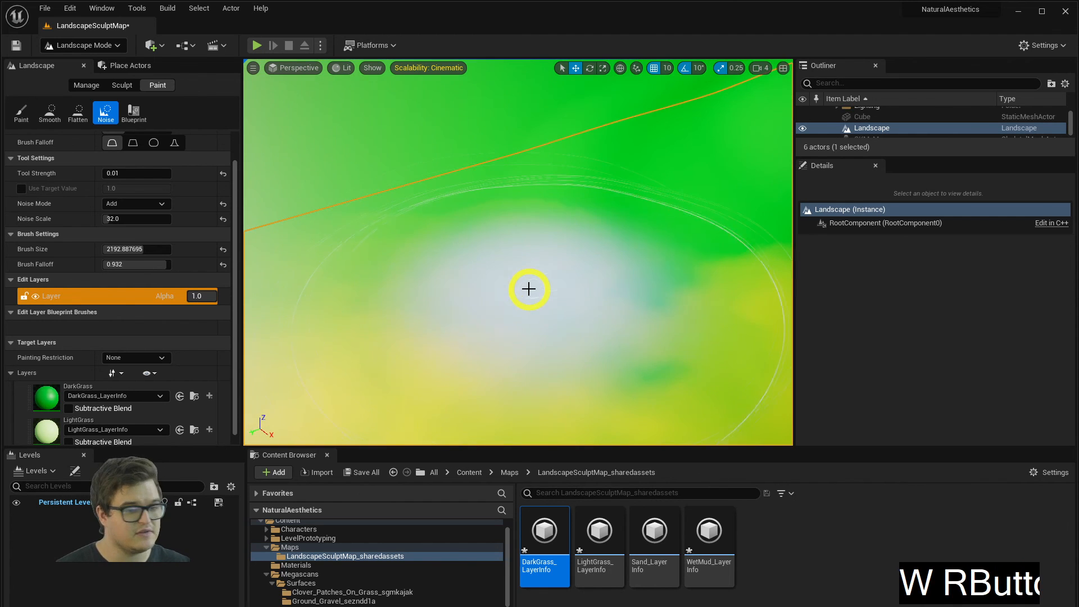
- Bring up the M_LandscapeLayer material graph window and move it aside so the landscape viewport is clear
mouse_move(588, 214)
right_down()
mouse_move(609, 195)
mouse_move(607, 212)
mouse_move(750, 232)
mouse_move(871, 234)
right_up()
key(d)
key(s)
key(w)
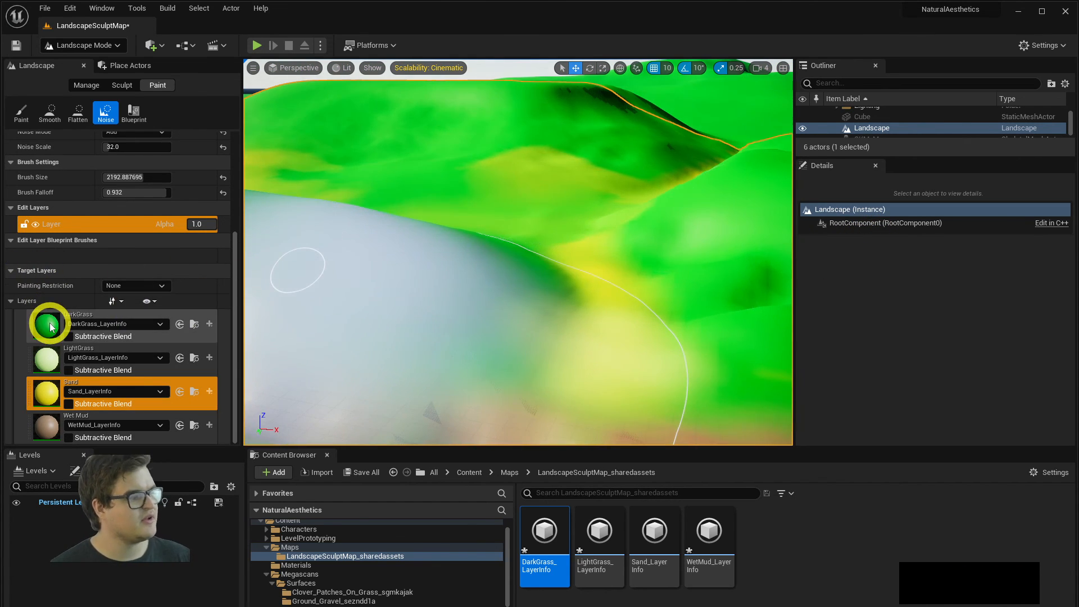
key(alt+Tab)
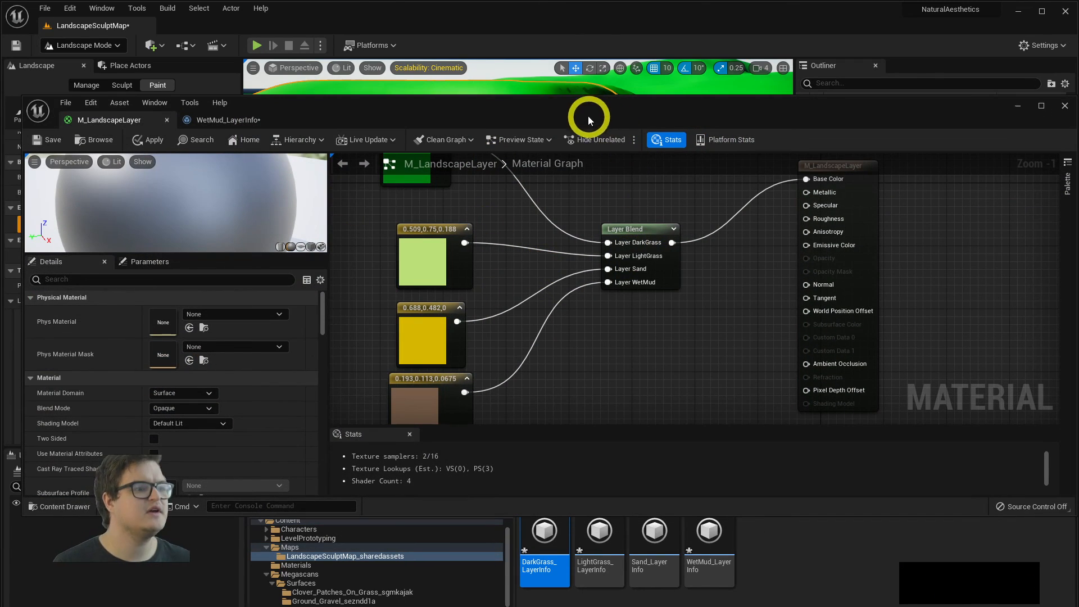
drag(589, 120, 1078, 107)
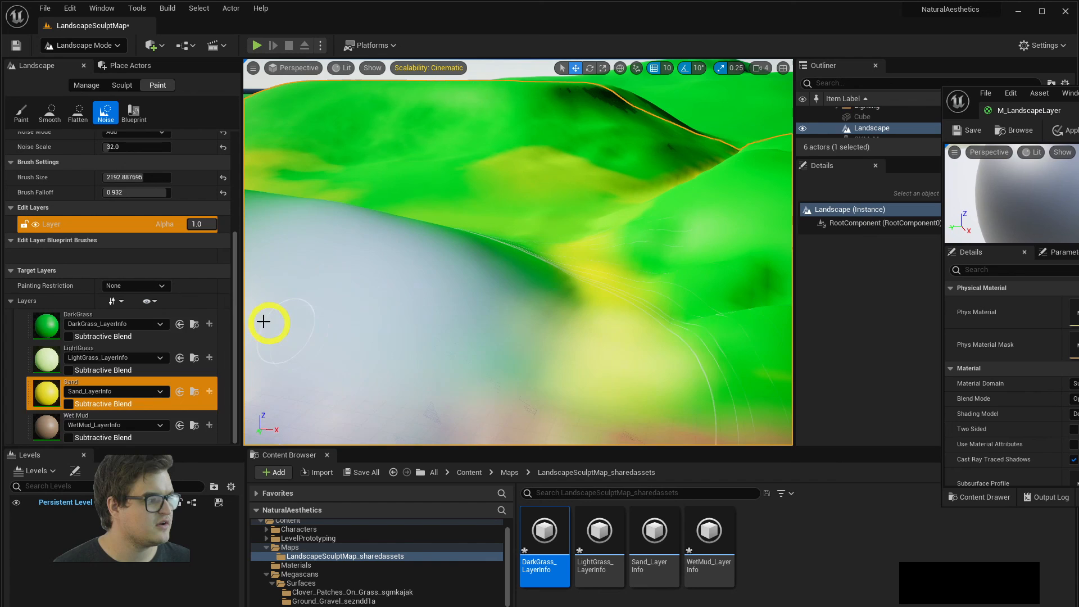
- Make DarkGrass the target layer after trying the other layers, and apply Noise with it across the hillside
click(46, 326)
click(46, 360)
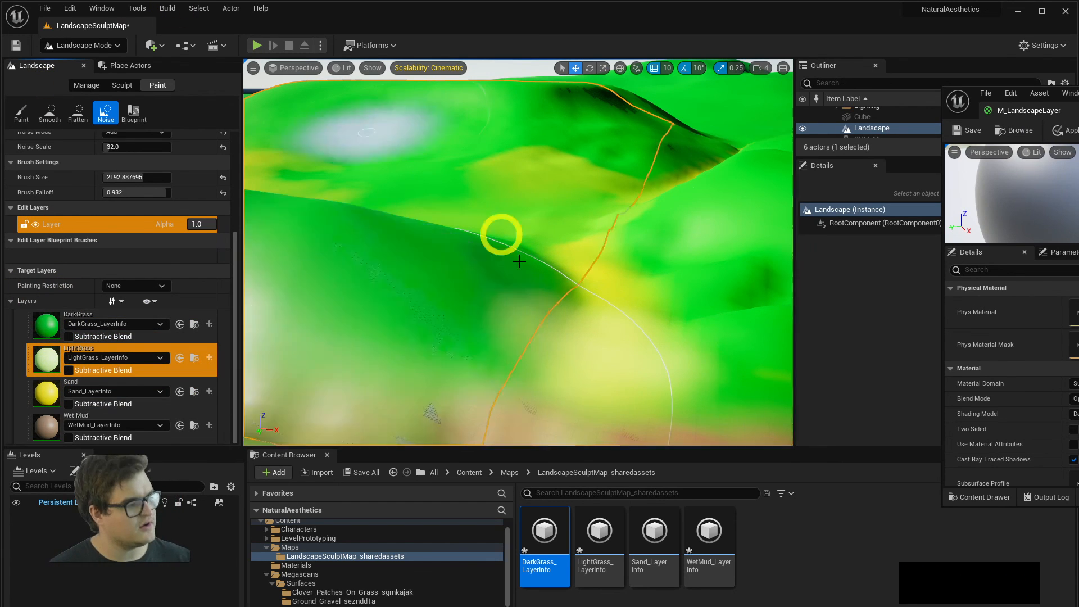
click(73, 418)
key(s)
mouse_move(427, 281)
right_down()
mouse_move(441, 285)
mouse_move(404, 267)
mouse_move(413, 248)
mouse_move(561, 248)
mouse_move(487, 258)
mouse_move(518, 247)
right_up()
key(e)
key(s)
click(48, 392)
click(44, 357)
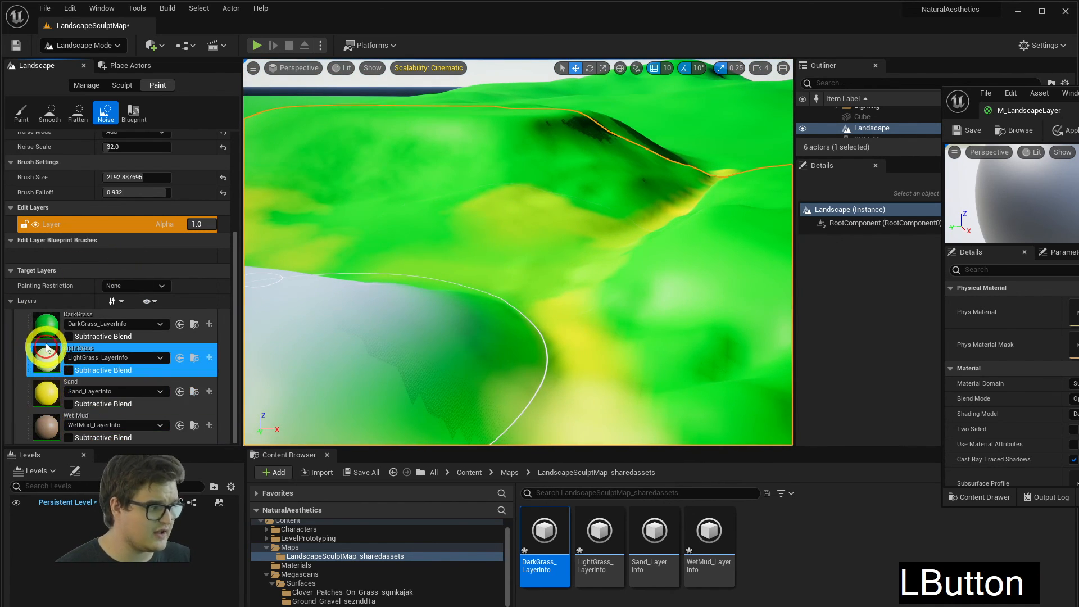
click(52, 333)
right_drag(265, 334, 600, 267)
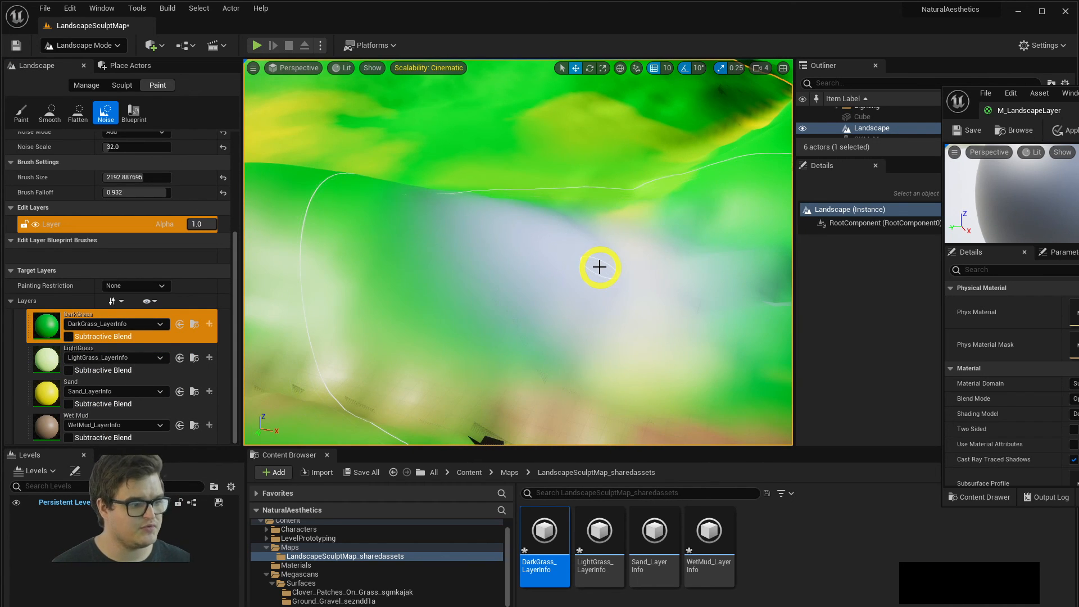
mouse_move(600, 267)
mouse_down()
mouse_move(549, 212)
mouse_move(612, 289)
mouse_move(544, 265)
mouse_up()
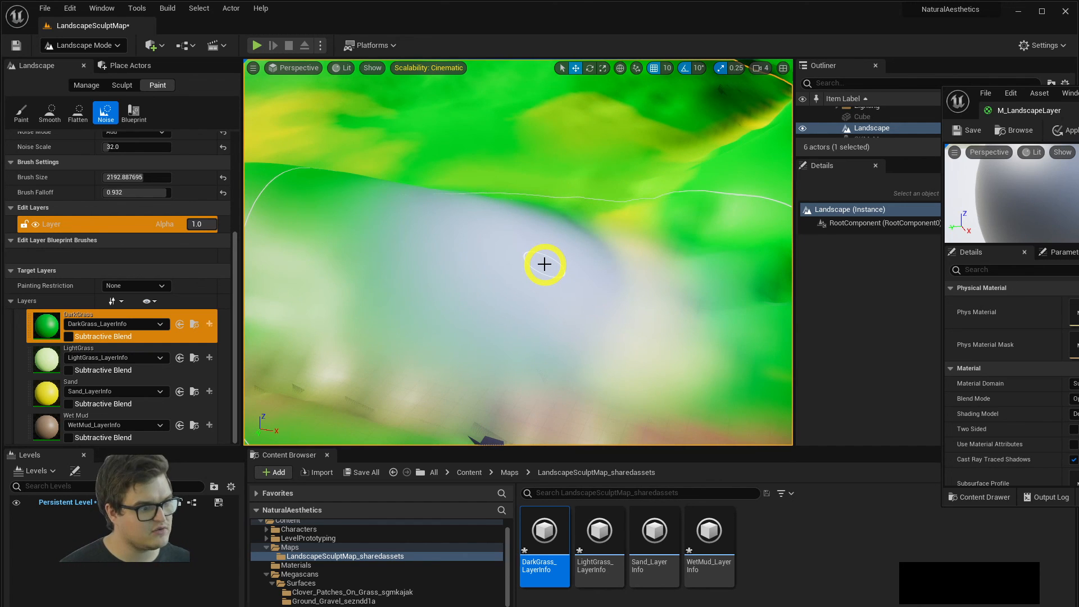
- Leave landscape editing for Select mode and select the cube standing on the terrain
right_drag(544, 264, 422, 236)
key(a)
key(w)
key(d)
key(q)
key(s)
key(q)
key(w)
key(d)
click(597, 533)
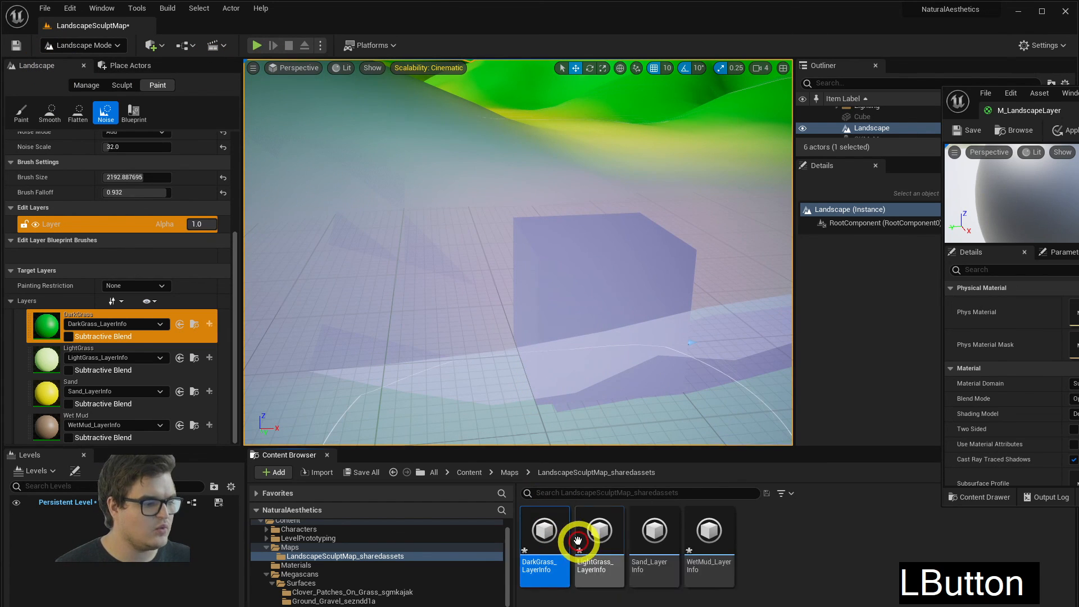
click(73, 40)
click(89, 55)
click(550, 287)
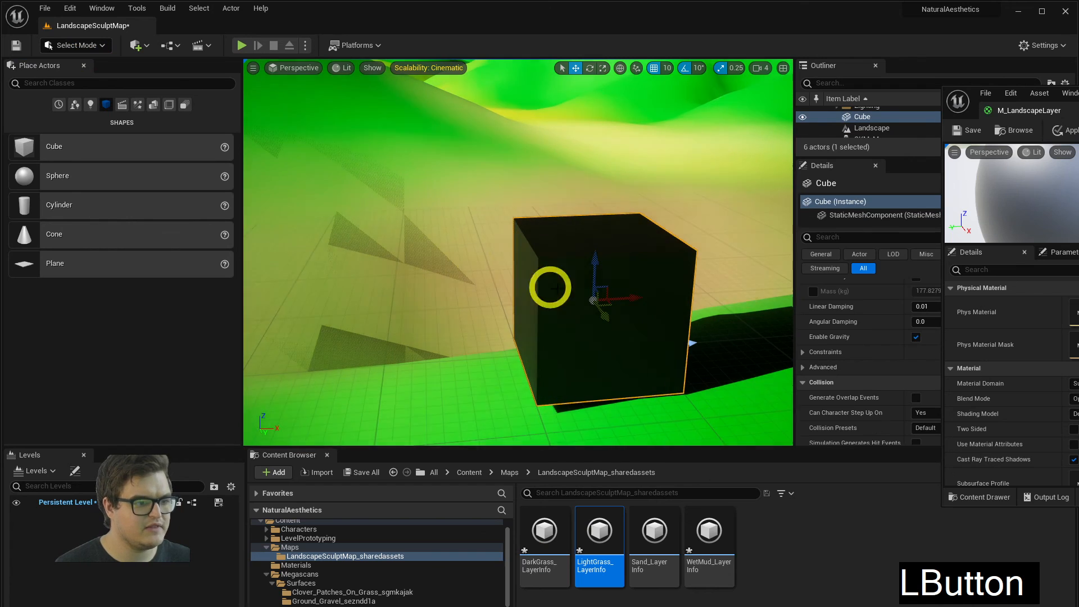
- Widen the Details panel to expose the cube's material slot, and inspect the cube and its surroundings from several angles
right_drag(595, 237, 843, 290)
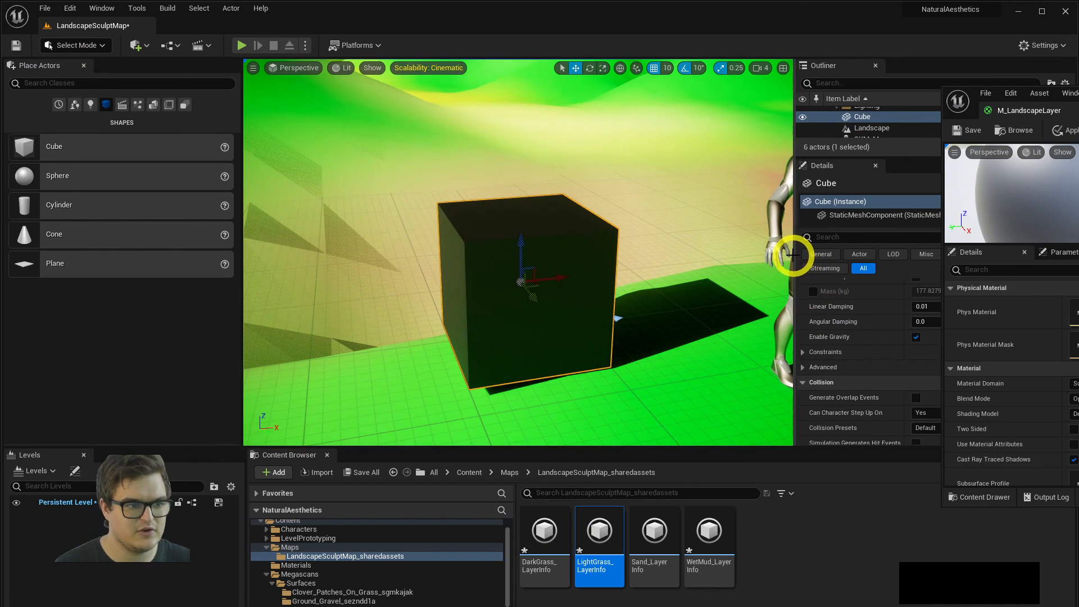
mouse_move(792, 254)
mouse_down()
mouse_move(734, 255)
mouse_move(792, 255)
mouse_up()
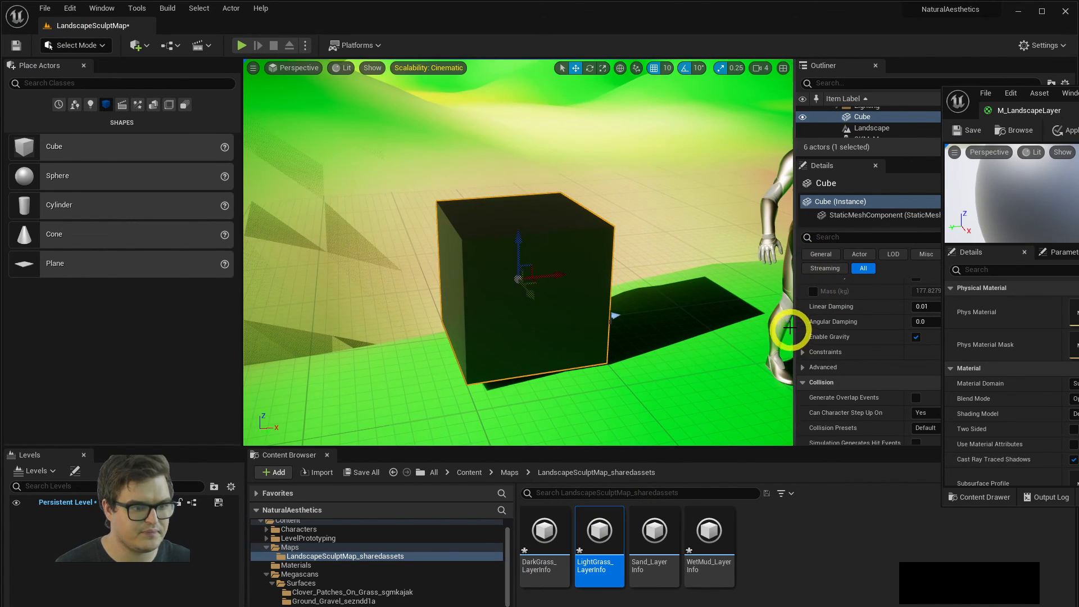
drag(790, 327, 661, 331)
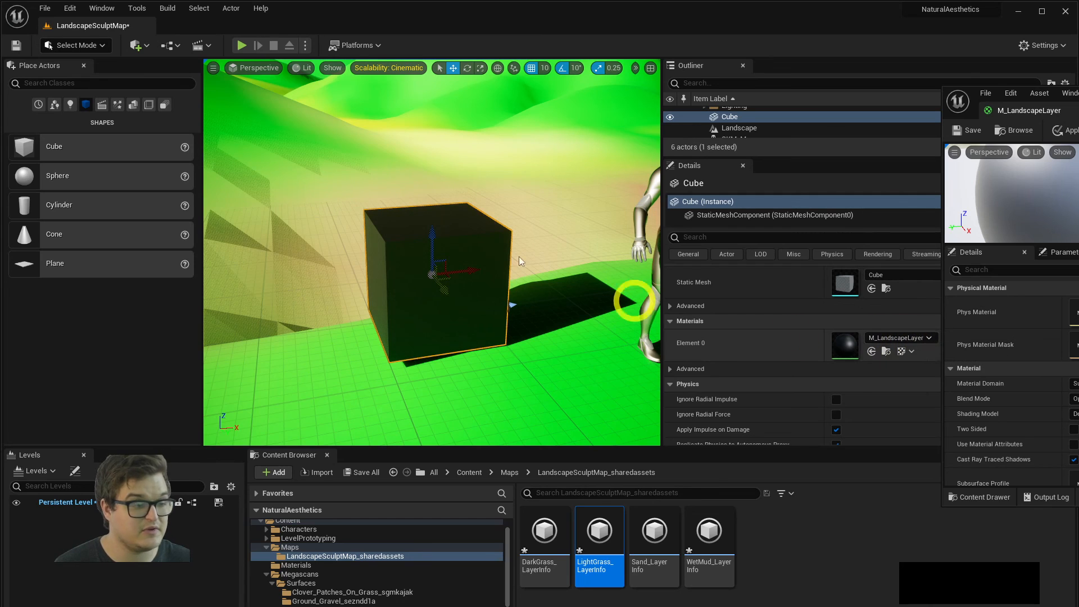
right_drag(519, 256, 385, 257)
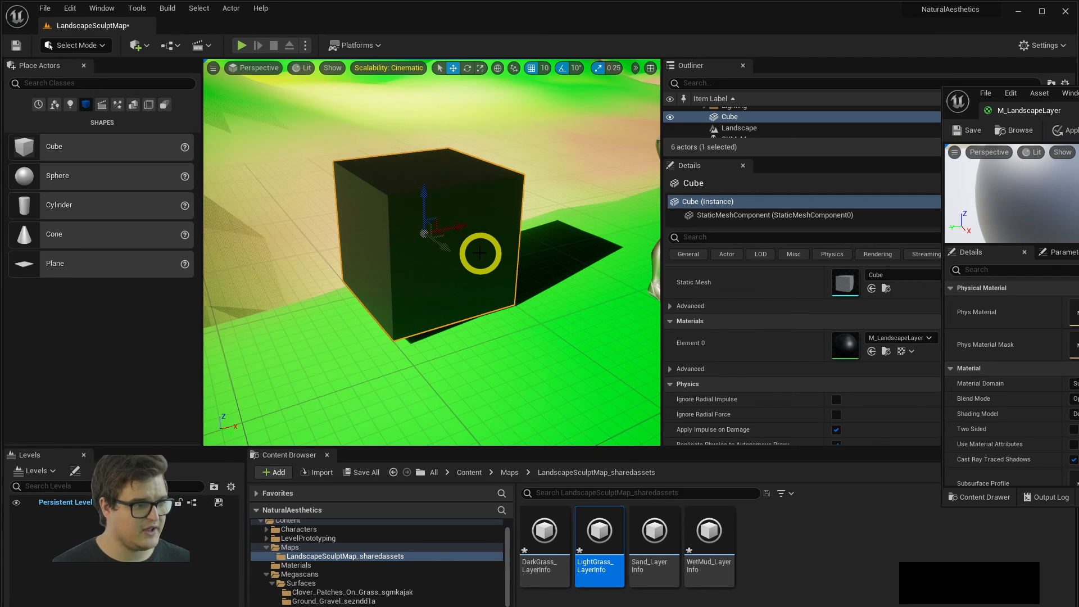
right_drag(554, 215, 548, 250)
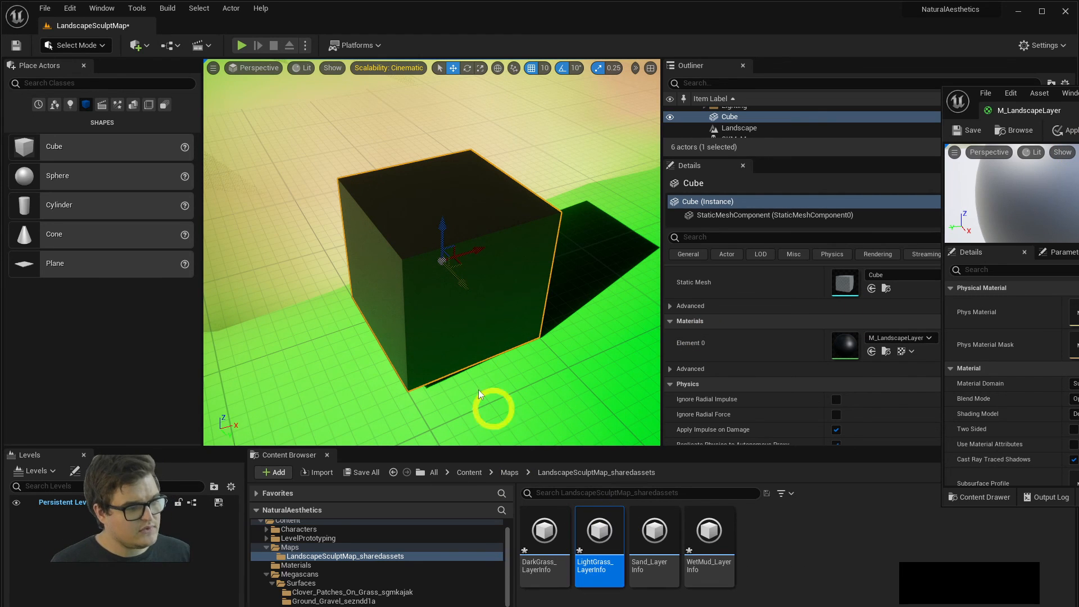
right_drag(479, 394, 461, 266)
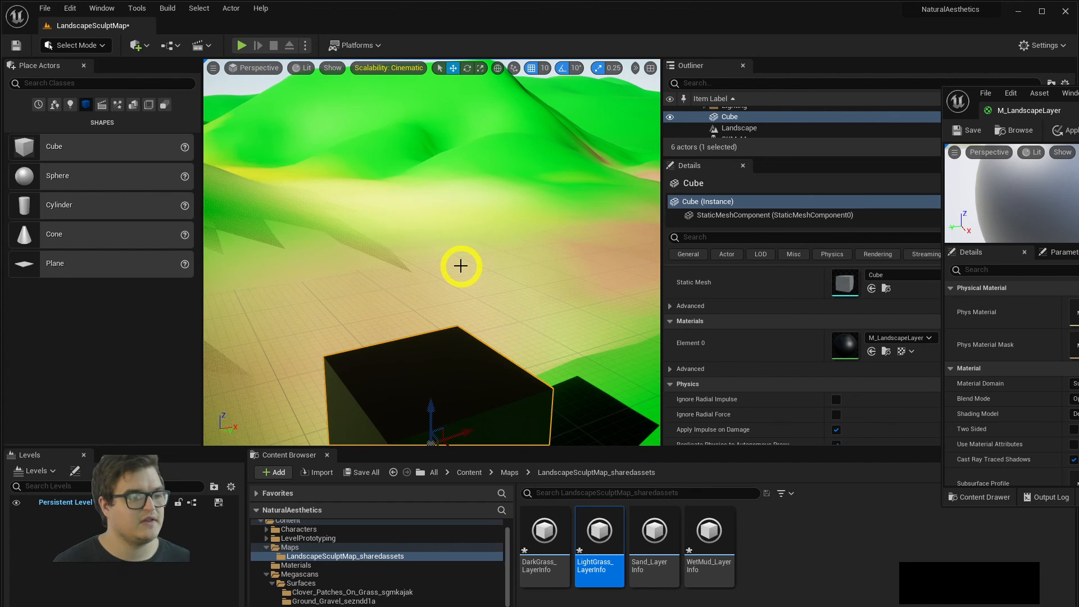
right_drag(460, 265, 603, 409)
key(d)
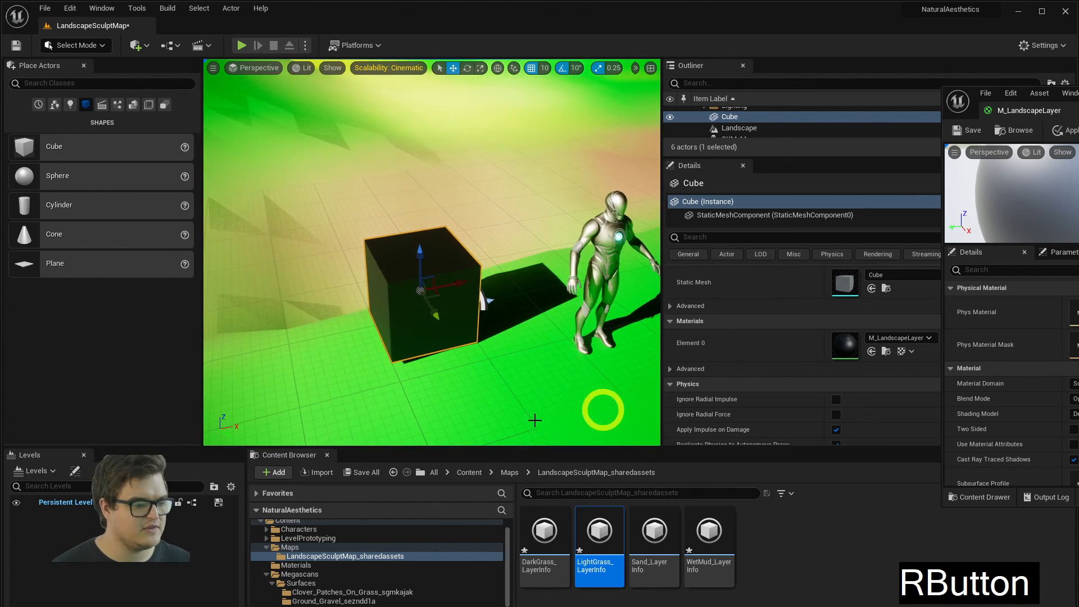
- Browse to the Megascans Surfaces folder and open Roughcast_tejkfizg to reach its material instance
scroll(312, 566, up, 2)
double_click(279, 562)
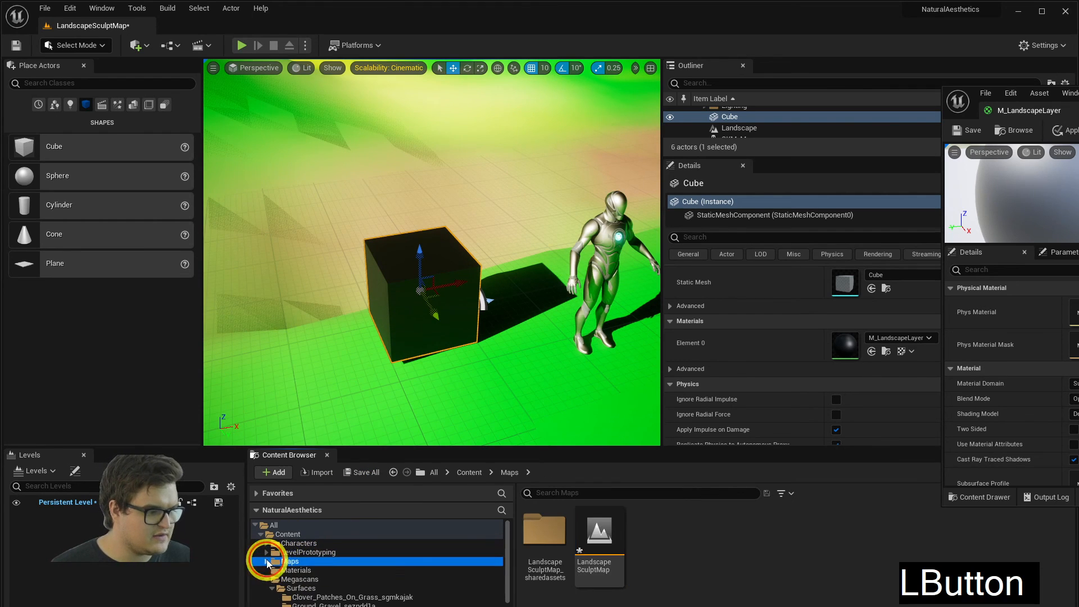
click(290, 579)
click(298, 590)
scroll(325, 601, down, 2)
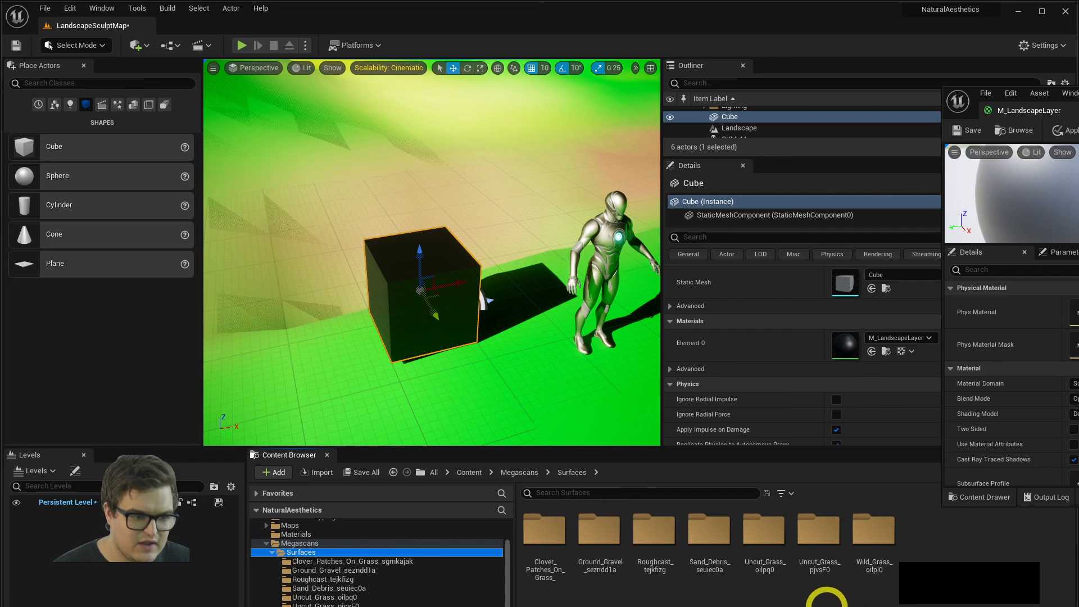
double_click(664, 527)
click(544, 531)
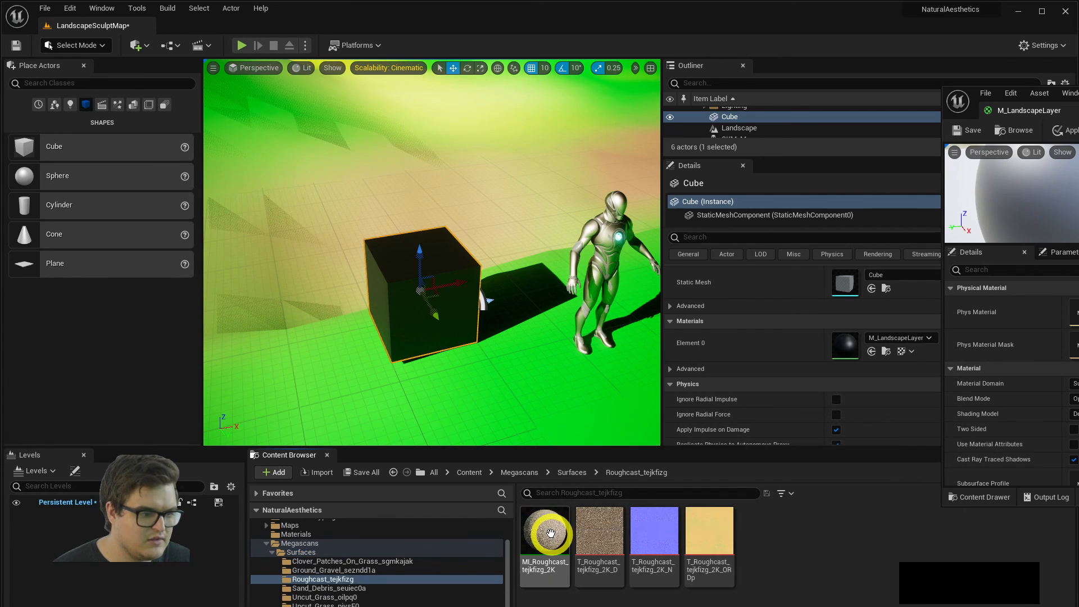
- Apply the MI_Roughcast_tejkfizg_2K material to the cube and view the textured cube up close
drag(544, 531, 396, 277)
key(w)
right_drag(396, 277, 528, 308)
key(s)
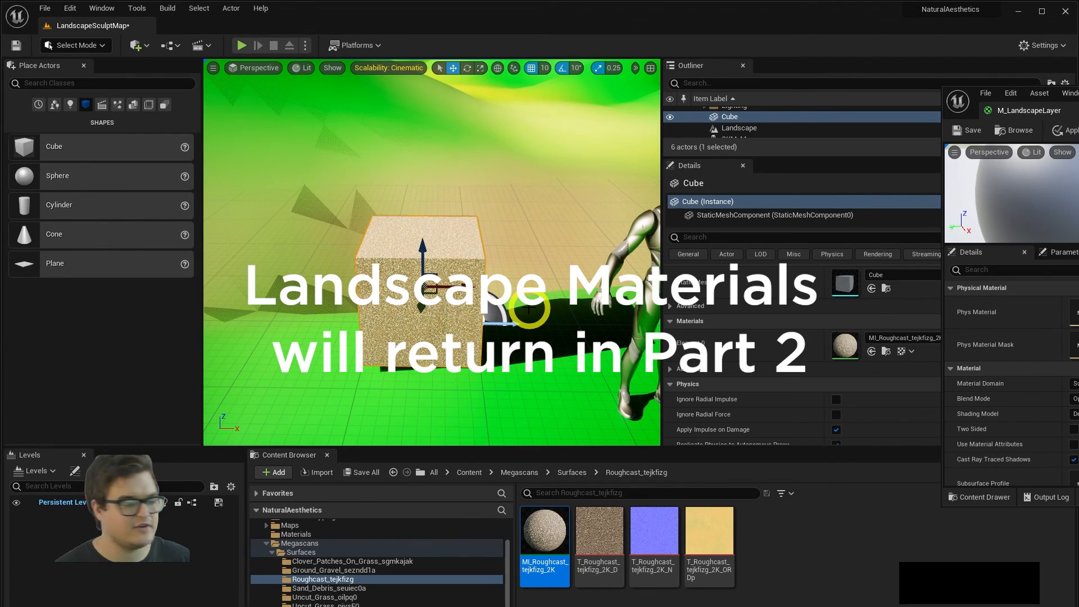